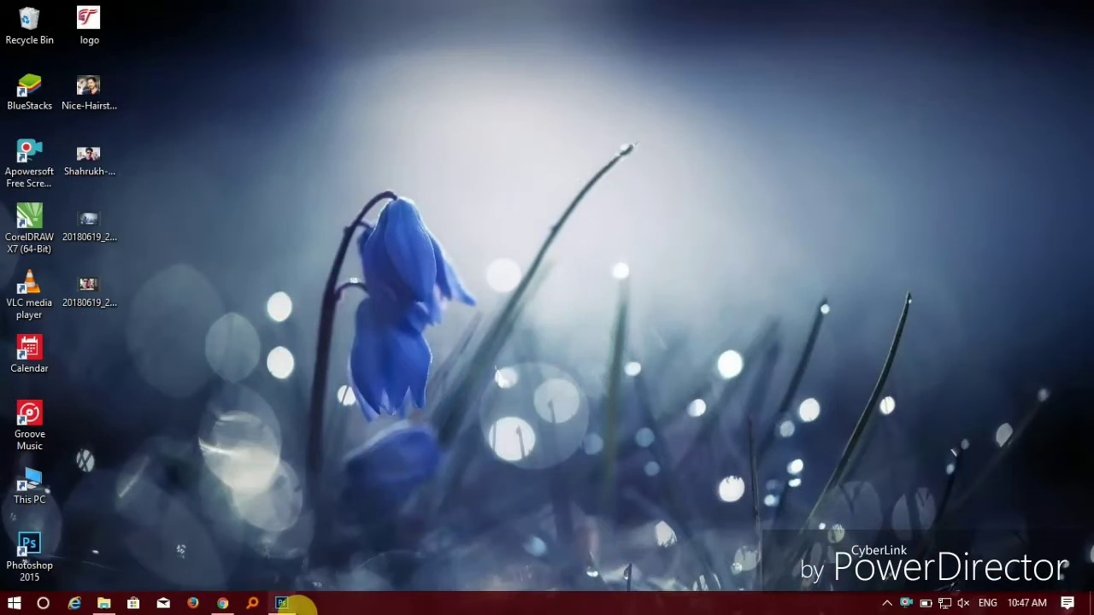
# Bring the Photoshop 2015 window showing the portrait images (17).jpeg to the front.
pyautogui.click(296, 609)
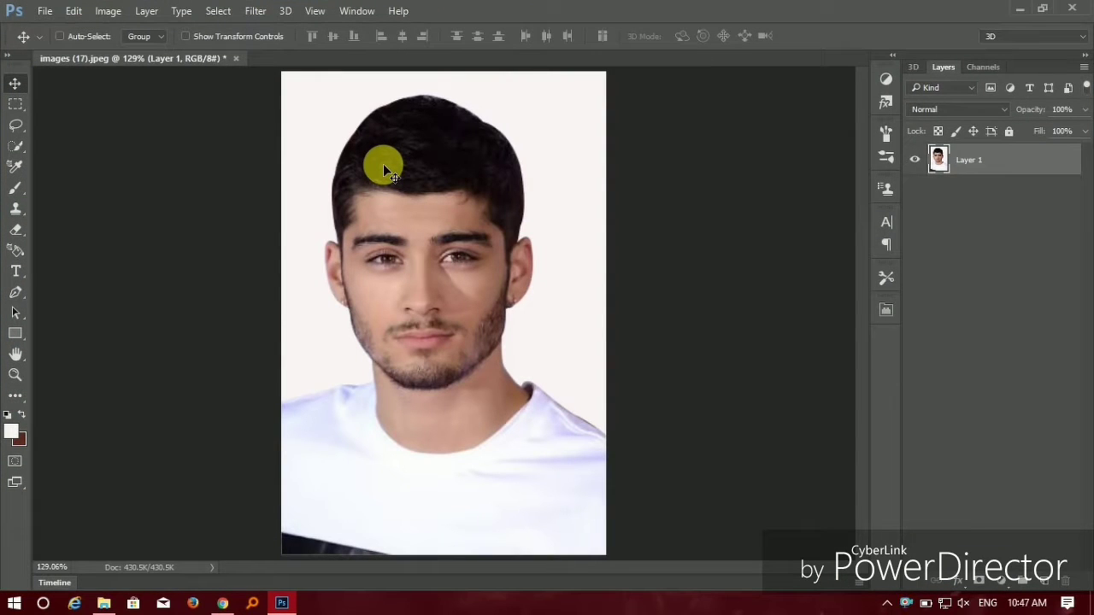
# Zoom in and pen-trace from the left ear along the hairline to the right temple.
pyautogui.press('z')
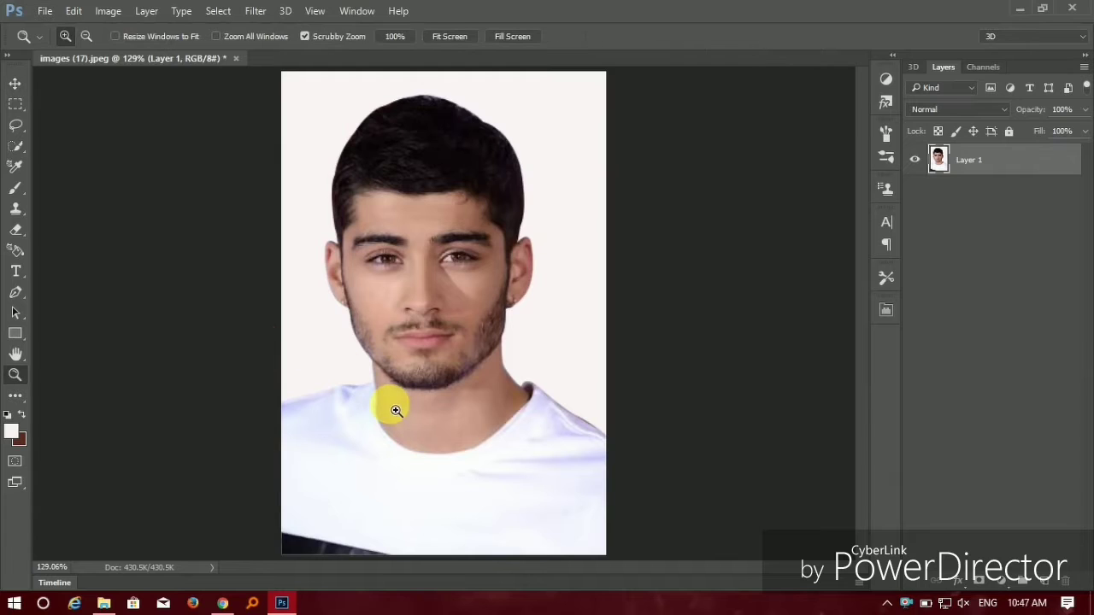
pyautogui.click(395, 410)
pyautogui.moveTo(389, 411); pyautogui.dragTo(457, 458)
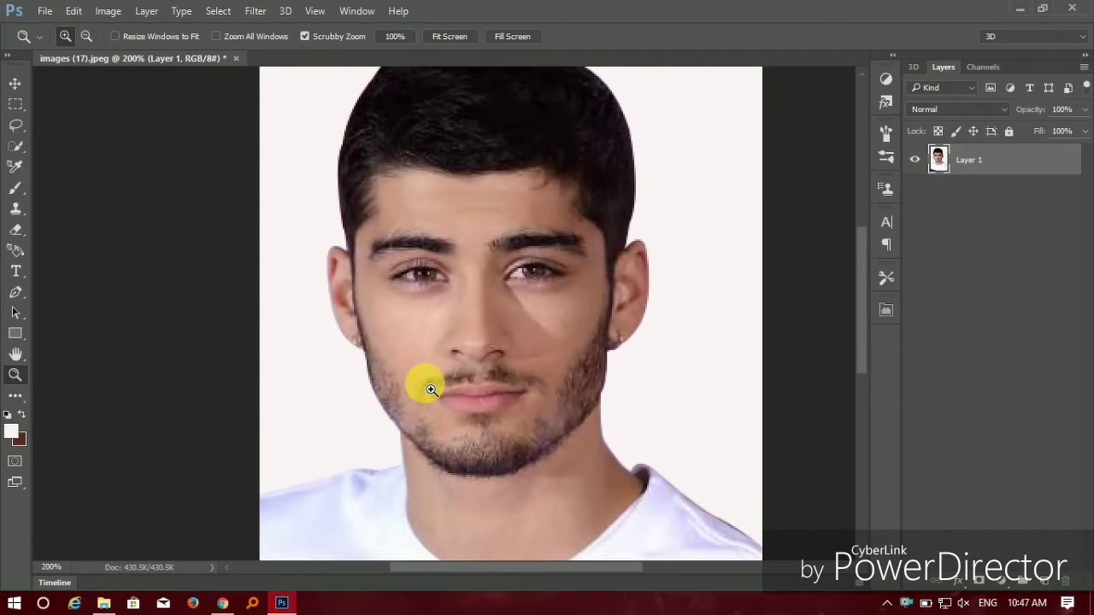
pyautogui.press('p')
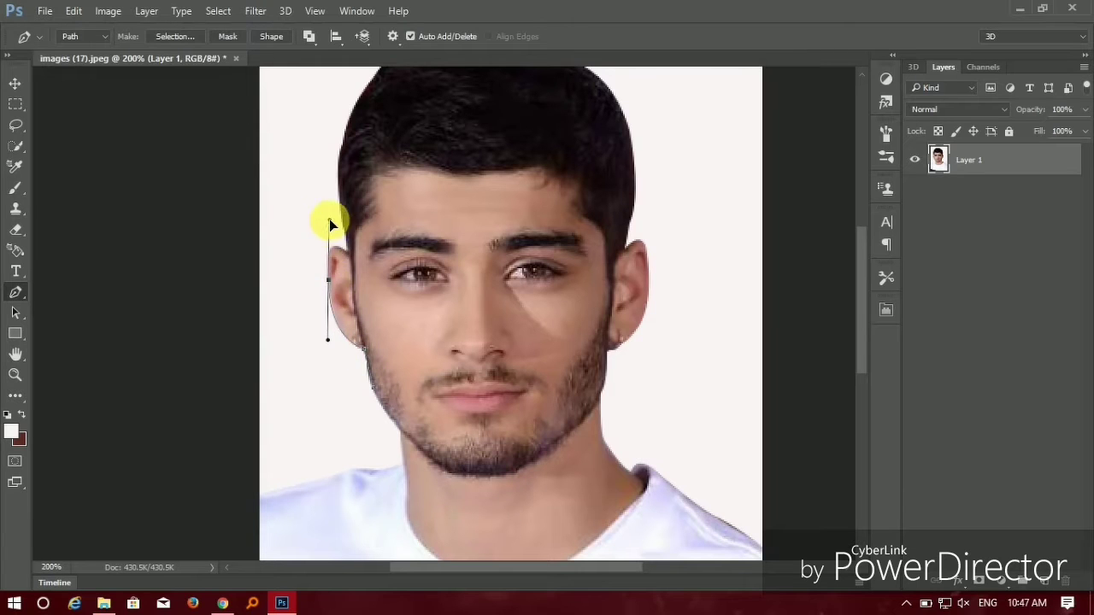
pyautogui.keyDown('alt'); pyautogui.click(329, 281); pyautogui.keyUp('alt')
pyautogui.moveTo(347, 246); pyautogui.dragTo(366, 299)
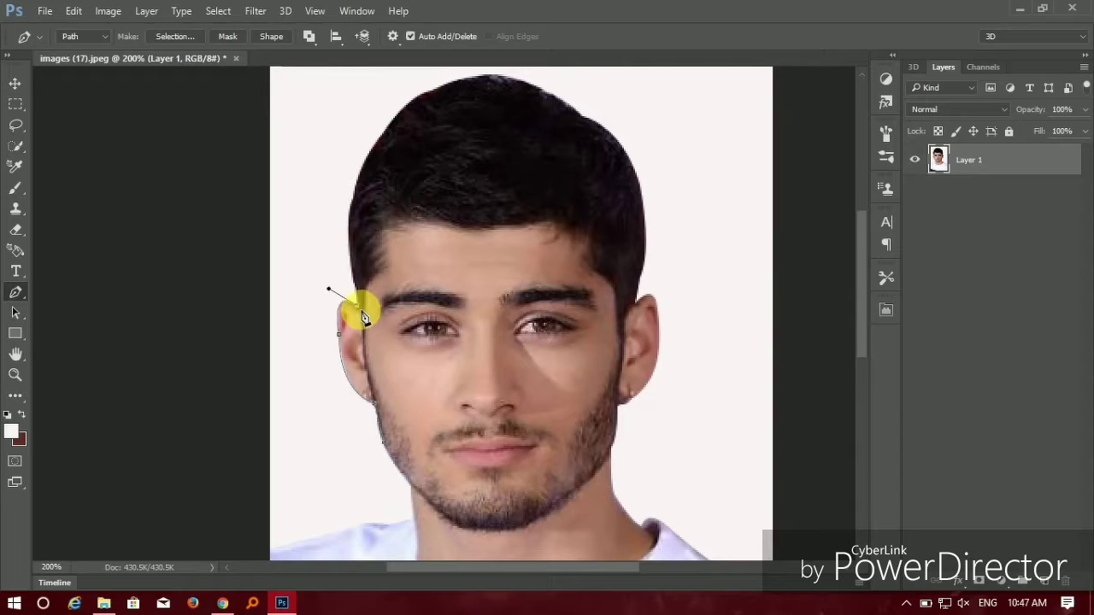
pyautogui.click(359, 309)
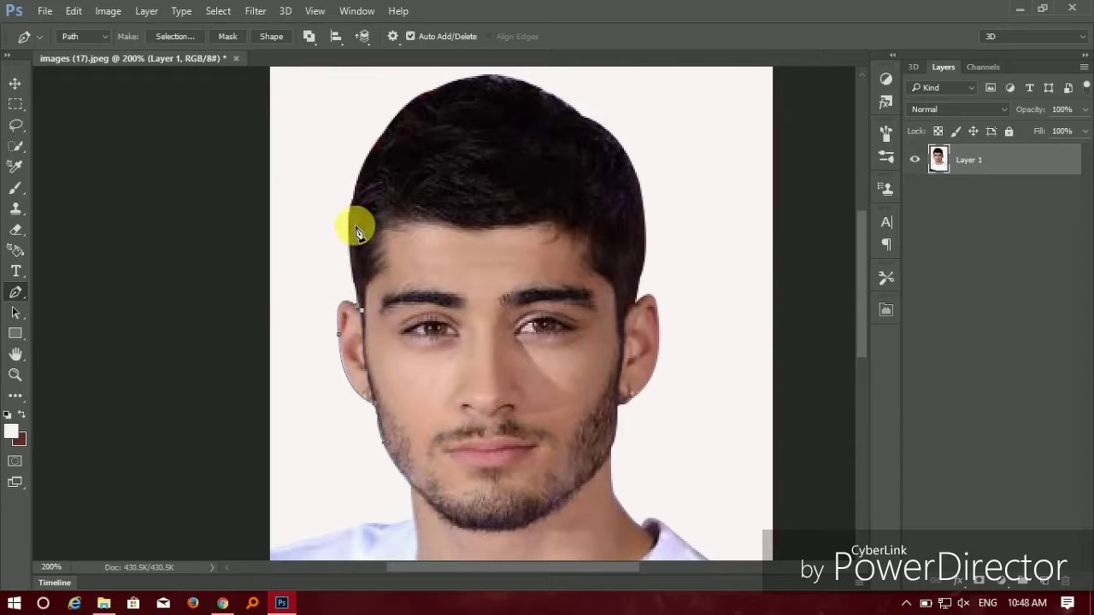
pyautogui.click(385, 266)
pyautogui.moveTo(381, 231); pyautogui.dragTo(553, 223)
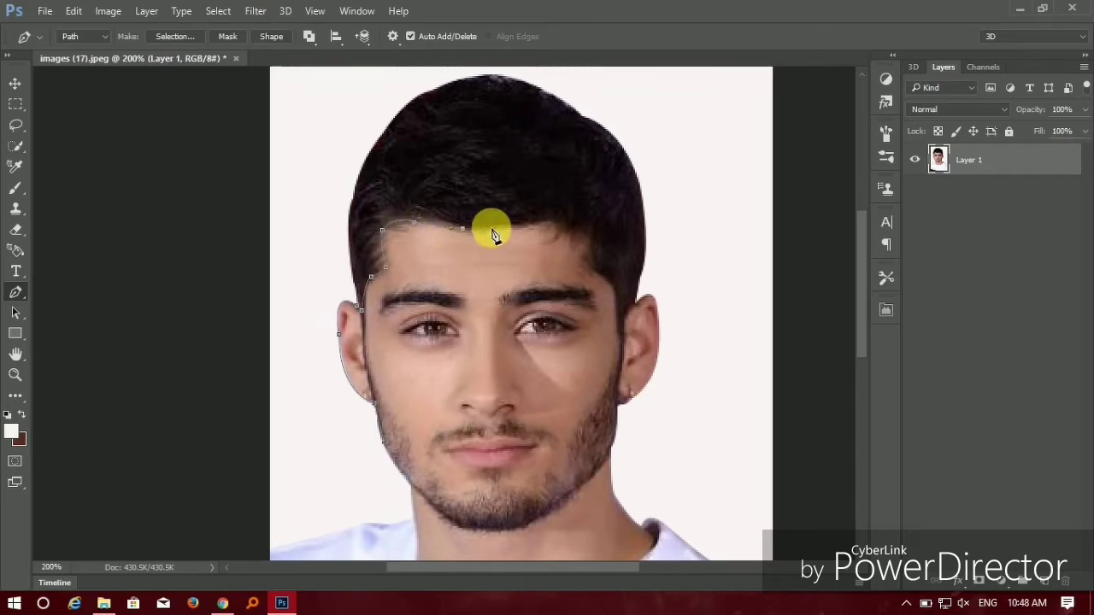
pyautogui.click(542, 223)
pyautogui.click(585, 265)
pyautogui.moveTo(614, 281); pyautogui.dragTo(622, 308)
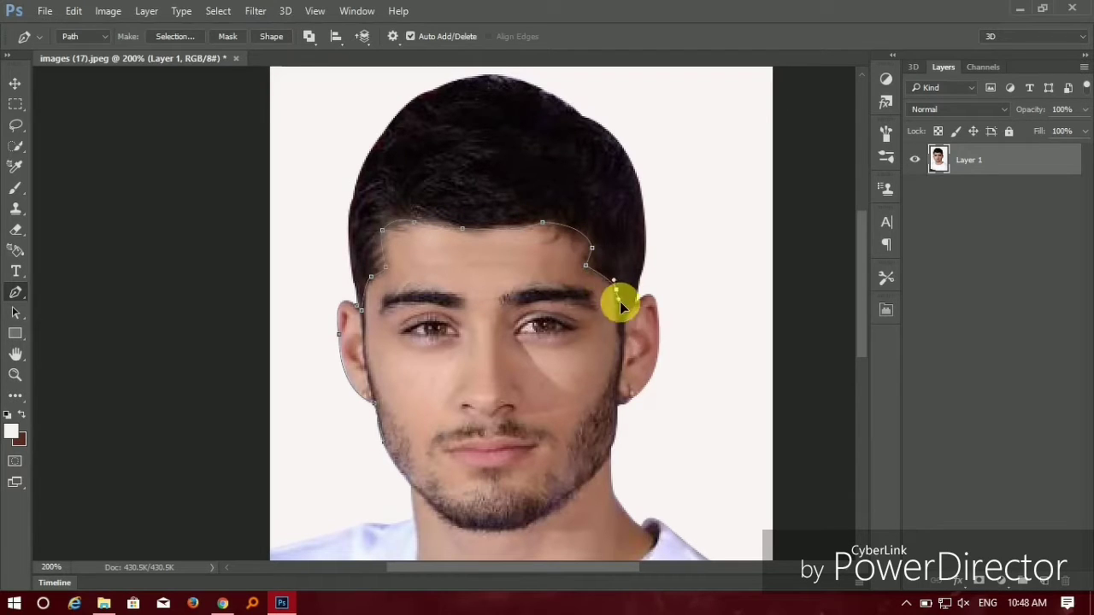
# Continue the path around the right ear, down the neck and along the T-shirt collar.
pyautogui.scroll(-1, 618, 299)
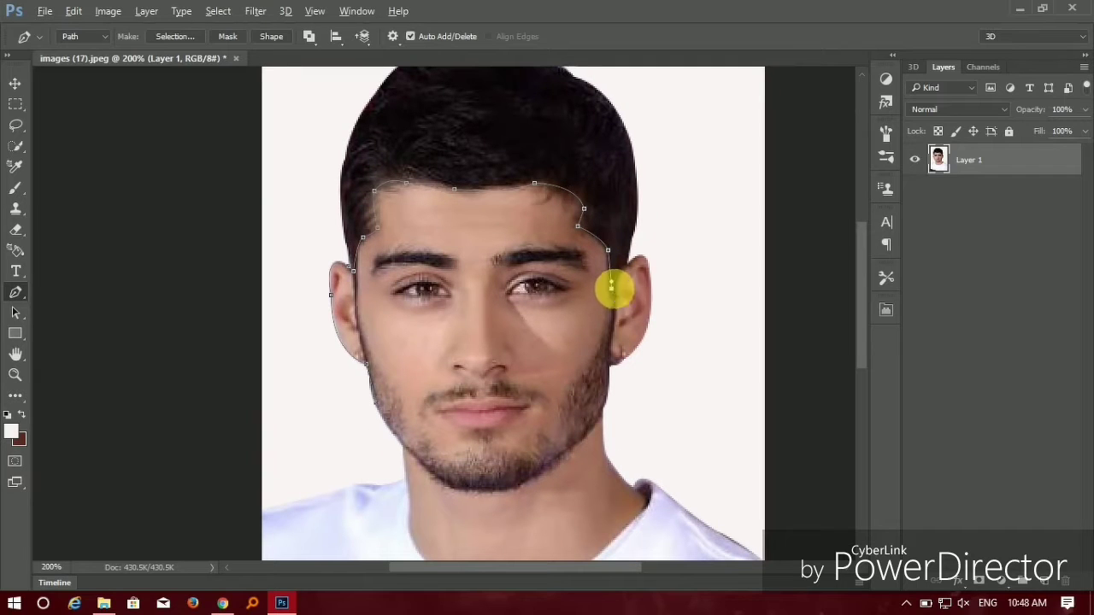
pyautogui.click(612, 288)
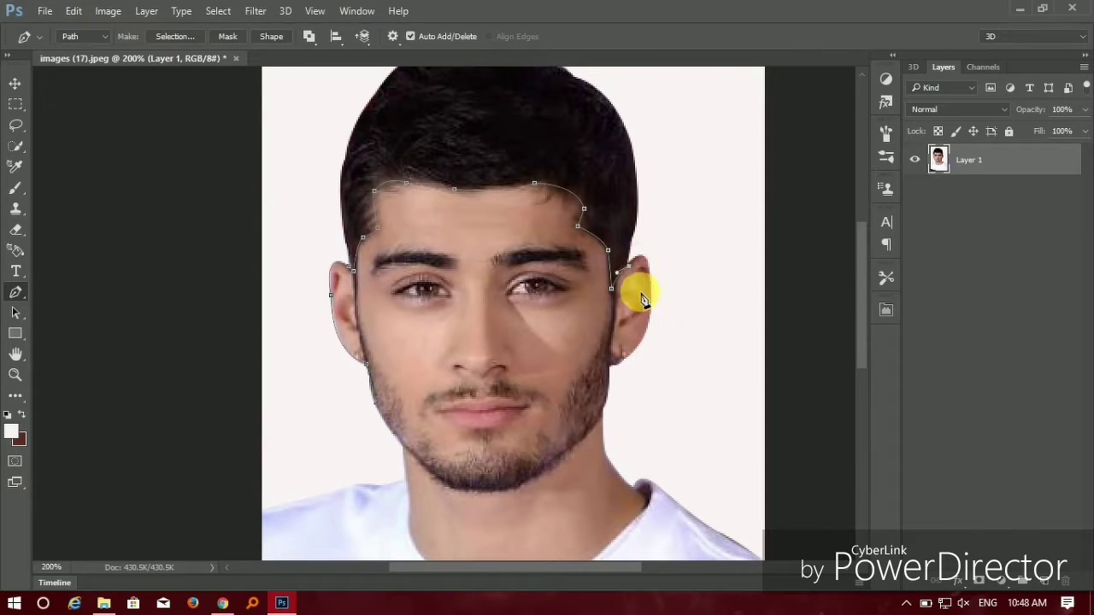
pyautogui.scroll(-2, 651, 280)
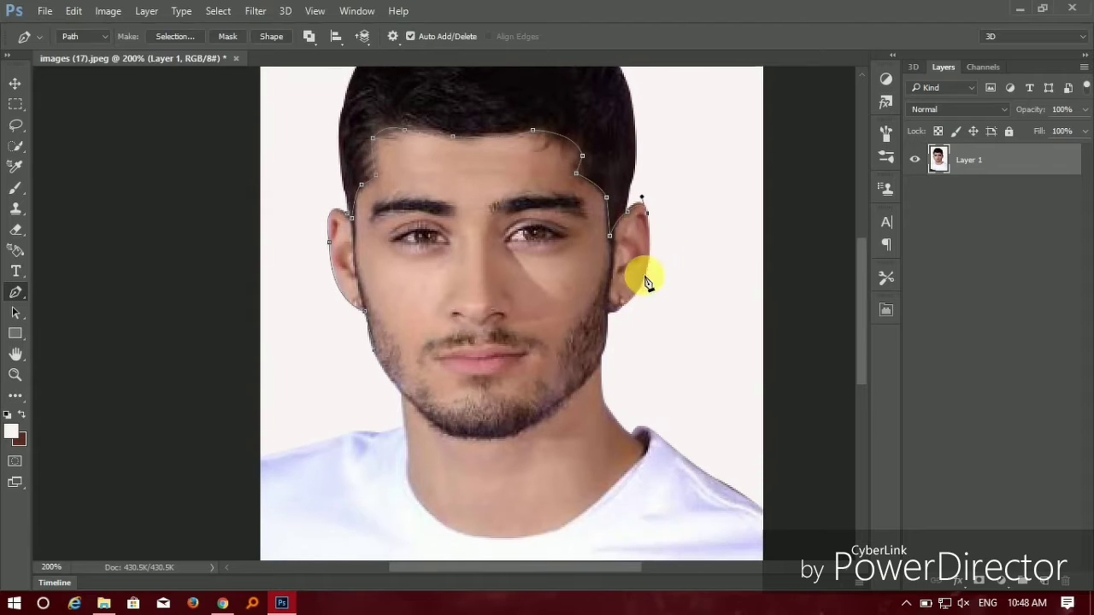
pyautogui.click(642, 280)
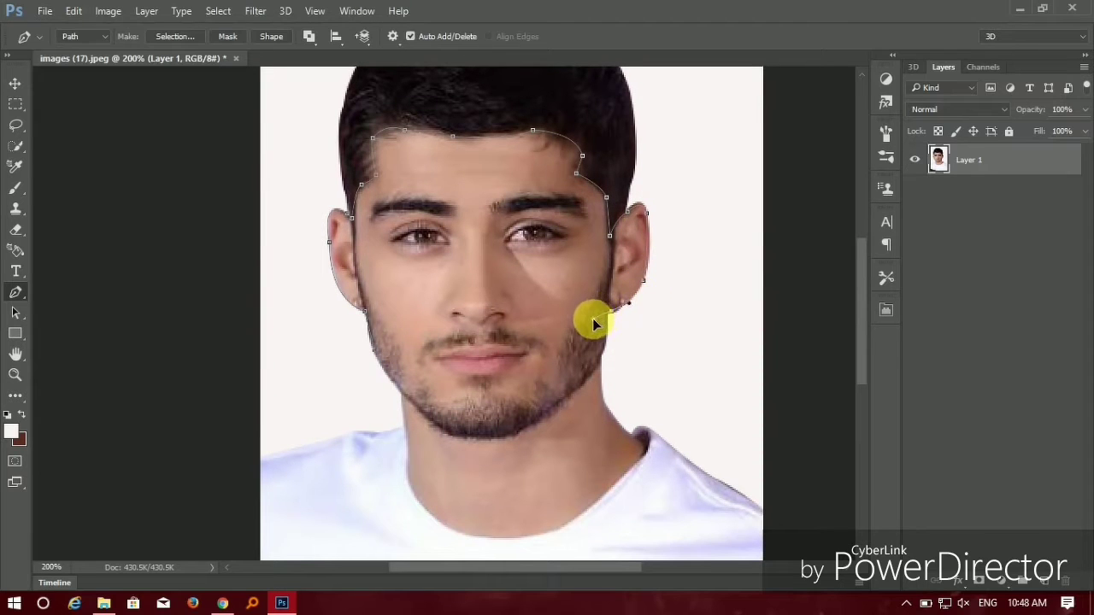
pyautogui.scroll(-1, 598, 318)
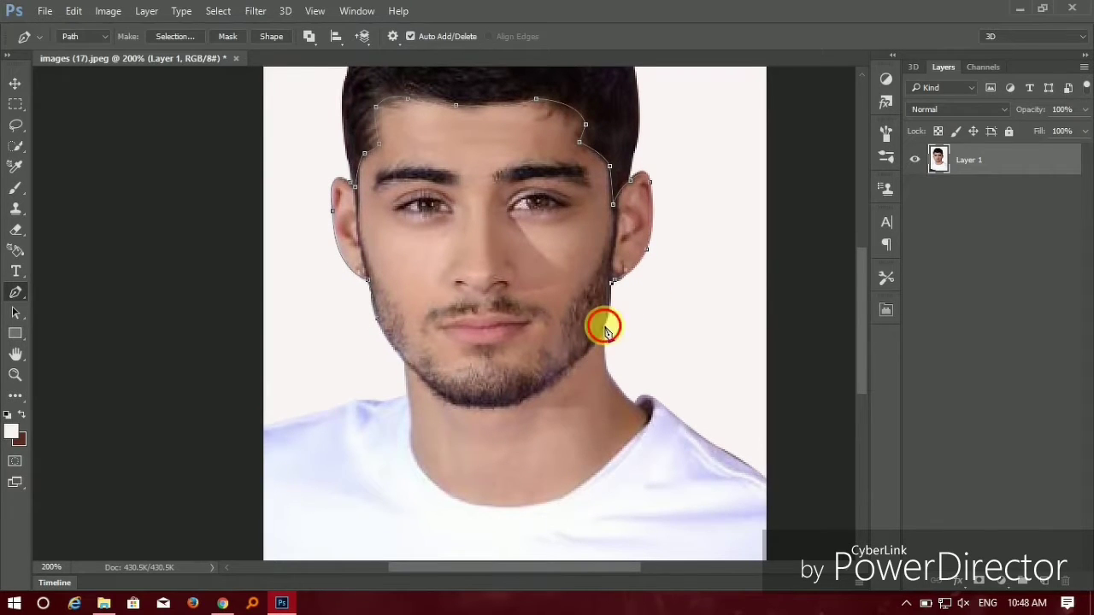
pyautogui.click(607, 323)
pyautogui.scroll(-1, 598, 329)
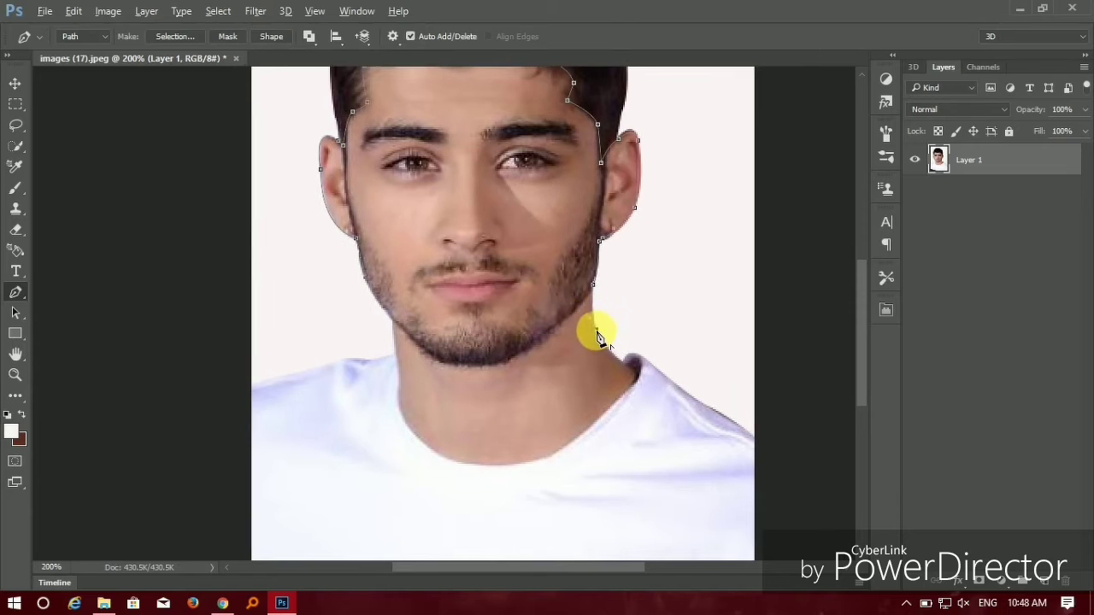
pyautogui.click(596, 330)
pyautogui.scroll(-1, 586, 323)
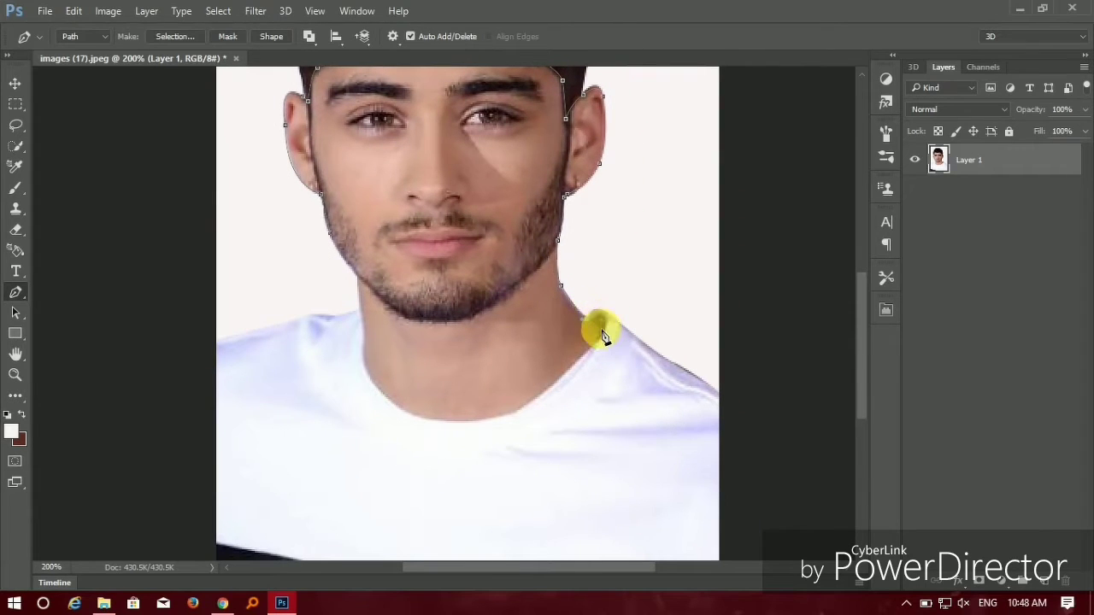
pyautogui.click(602, 326)
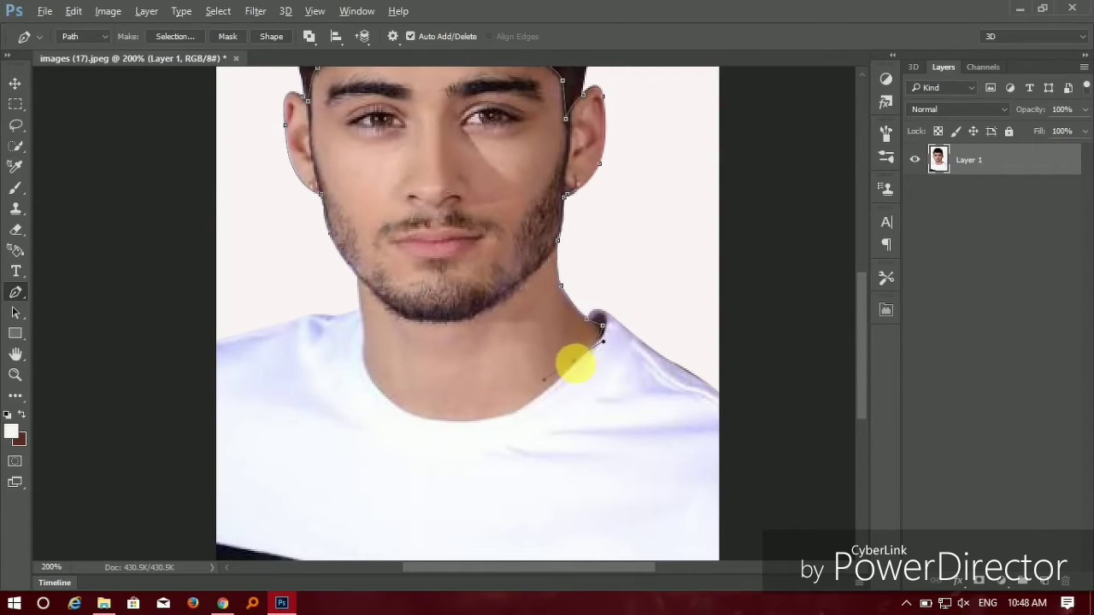
pyautogui.scroll(-1, 568, 365)
pyautogui.moveTo(530, 371)
pyautogui.mouseDown()
pyautogui.moveTo(511, 377)
pyautogui.moveTo(537, 382)
pyautogui.mouseUp()
pyautogui.moveTo(457, 364); pyautogui.dragTo(419, 319)
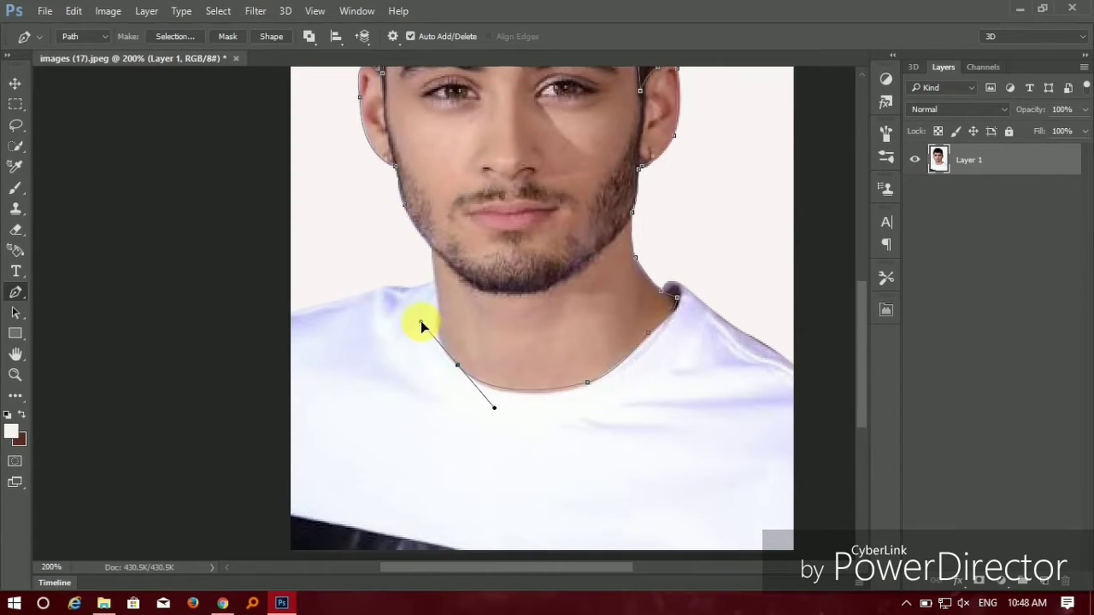
pyautogui.keyDown('alt'); pyautogui.click(458, 367); pyautogui.keyUp('alt')
pyautogui.moveTo(430, 247); pyautogui.dragTo(443, 299)
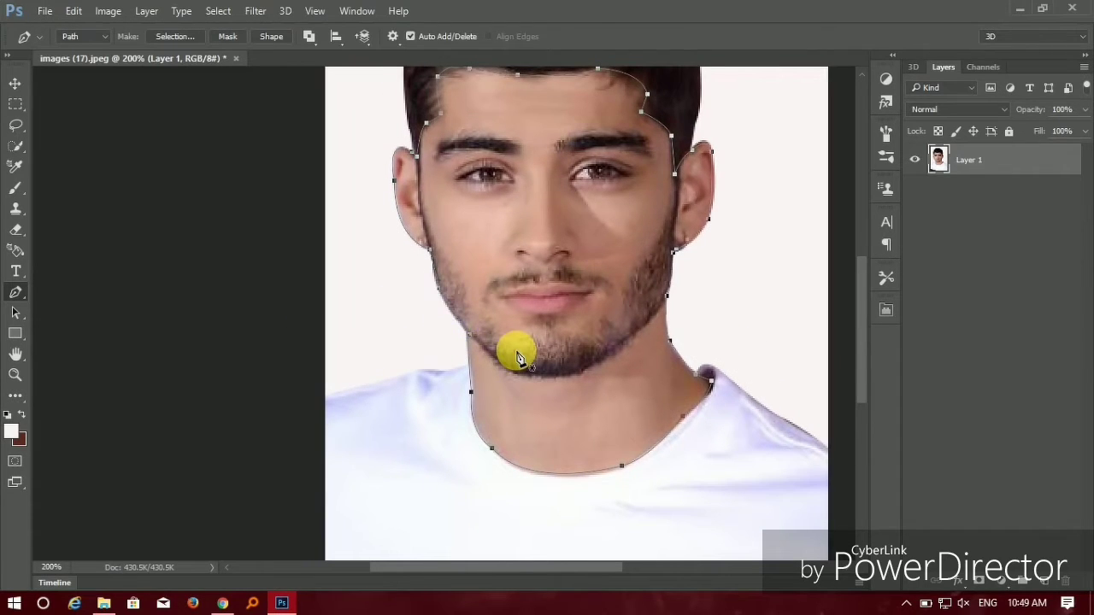
# Turn the face path into a selection filled with a skin-tone (d79c88) solid colour layer.
pyautogui.hotkey('ctrl', 'Return')
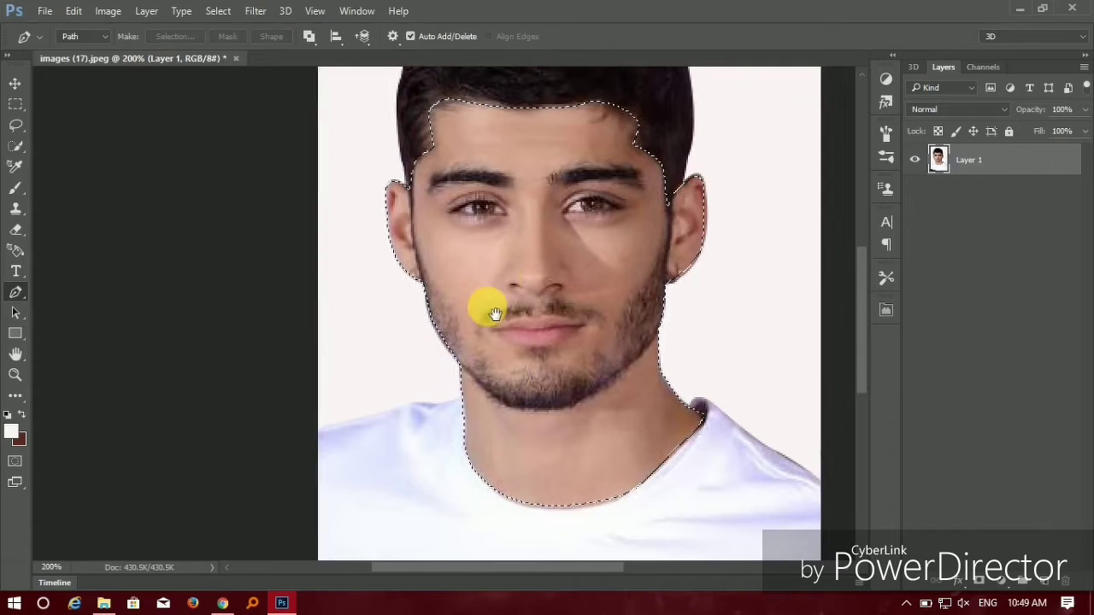
pyautogui.click(1014, 586)
pyautogui.click(1008, 234)
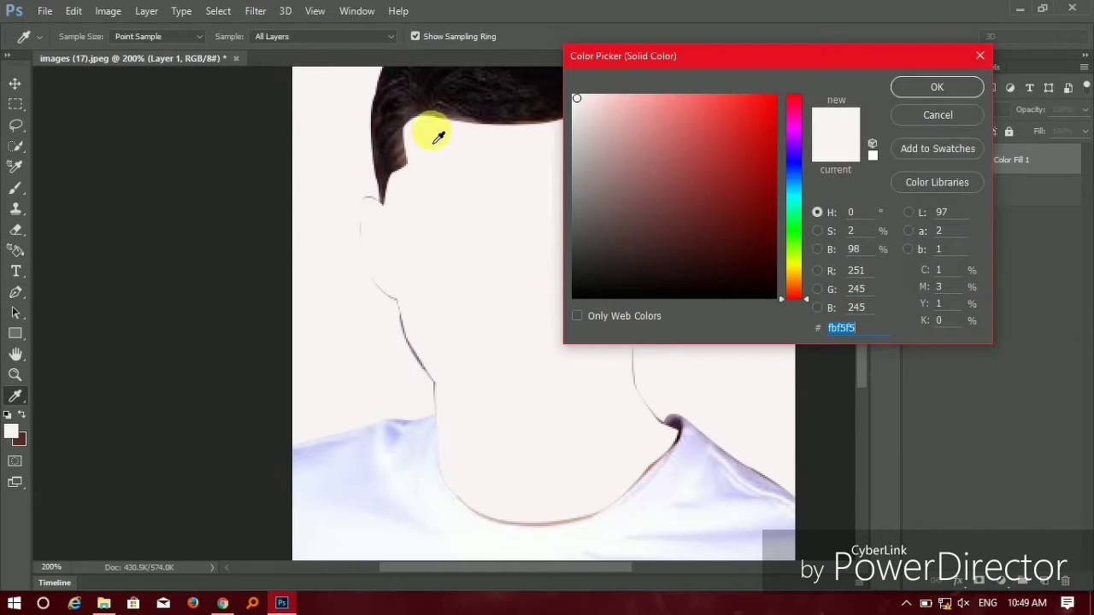
pyautogui.click(401, 151)
pyautogui.click(689, 110)
pyautogui.moveTo(689, 110)
pyautogui.mouseDown()
pyautogui.moveTo(659, 103)
pyautogui.moveTo(647, 127)
pyautogui.mouseUp()
pyautogui.click(925, 84)
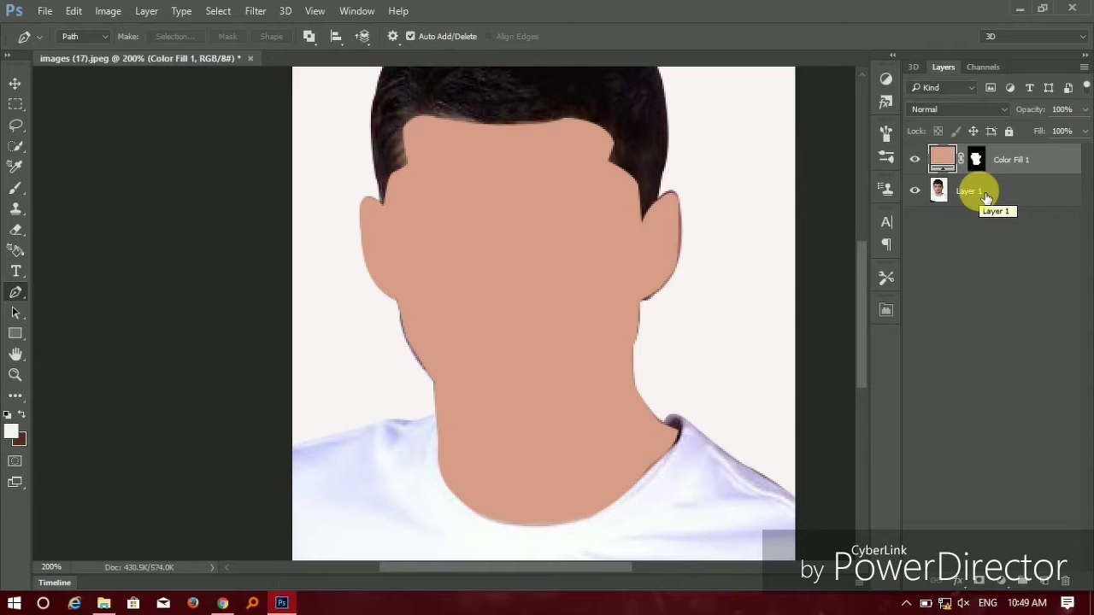
# Rename the skin fill layer 'face' and hide it.
pyautogui.click(985, 197)
pyautogui.doubleClick(1011, 160)
pyautogui.write('face')
pyautogui.press('Return')
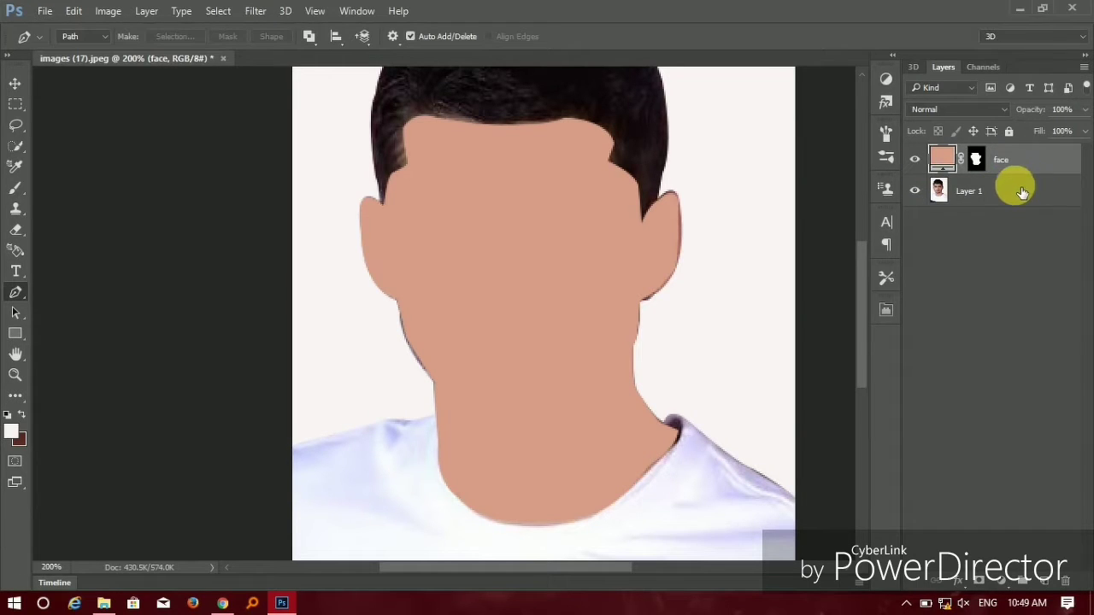
pyautogui.click(978, 194)
pyautogui.click(914, 160)
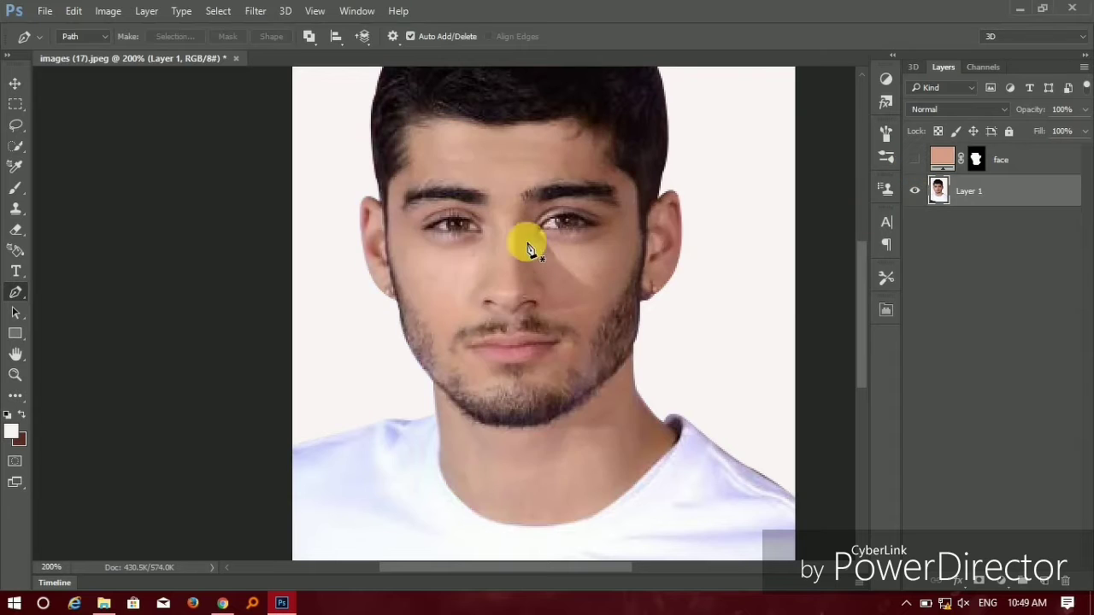
# Zoom in on the eyes and pen-trace outlines around both eyes.
pyautogui.press('z')
pyautogui.click(469, 239)
pyautogui.moveTo(469, 240); pyautogui.dragTo(491, 258)
pyautogui.press('p')
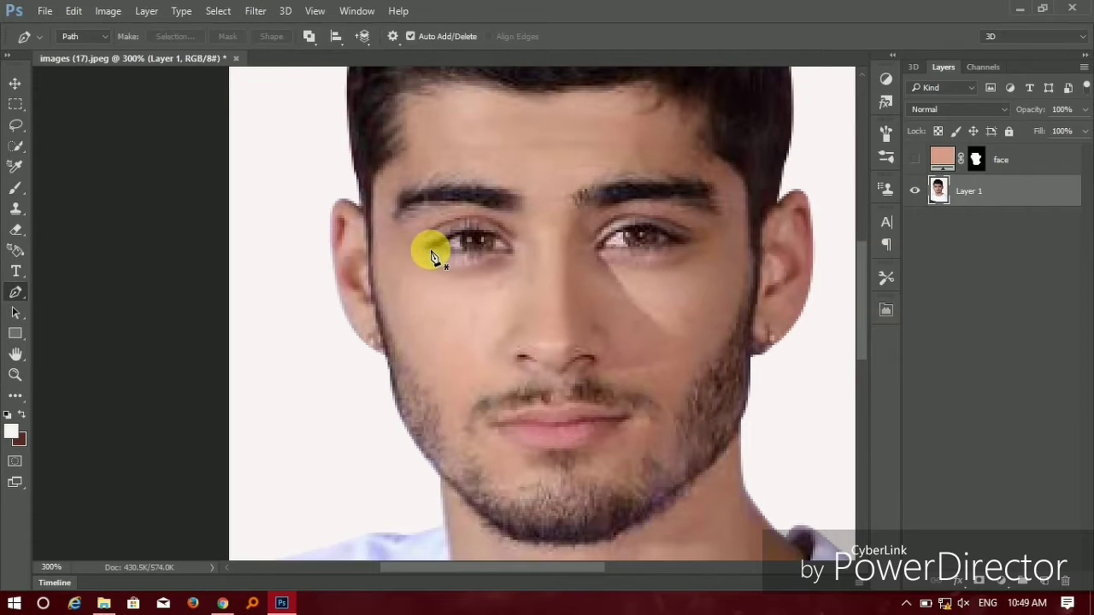
pyautogui.click(432, 254)
pyautogui.moveTo(511, 253)
pyautogui.mouseDown()
pyautogui.moveTo(451, 237)
pyautogui.moveTo(438, 250)
pyautogui.mouseUp()
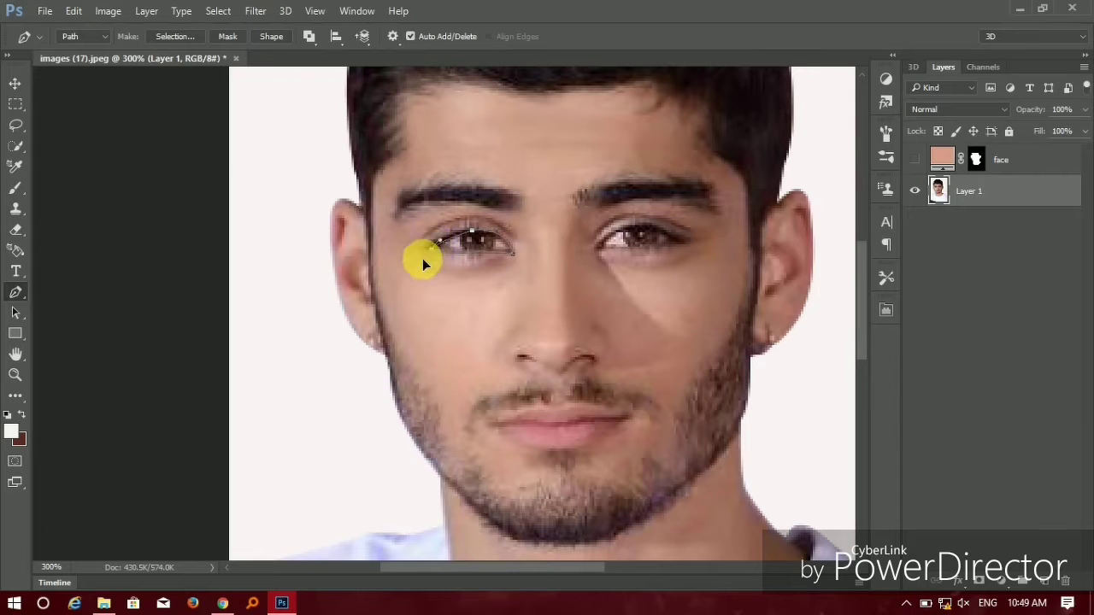
pyautogui.press('Escape')
pyautogui.moveTo(675, 241); pyautogui.dragTo(683, 242)
pyautogui.moveTo(596, 251); pyautogui.dragTo(604, 248)
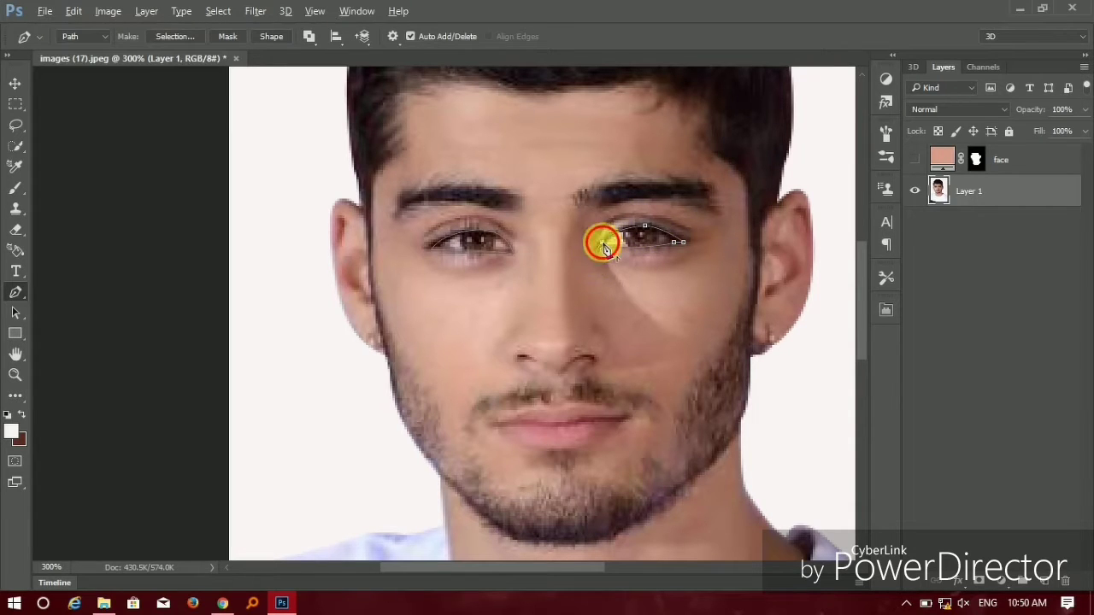
# Fill both eye outlines with a near-white solid colour layer, hide it and name it 'eyes'.
pyautogui.hotkey('ctrl', 'Return')
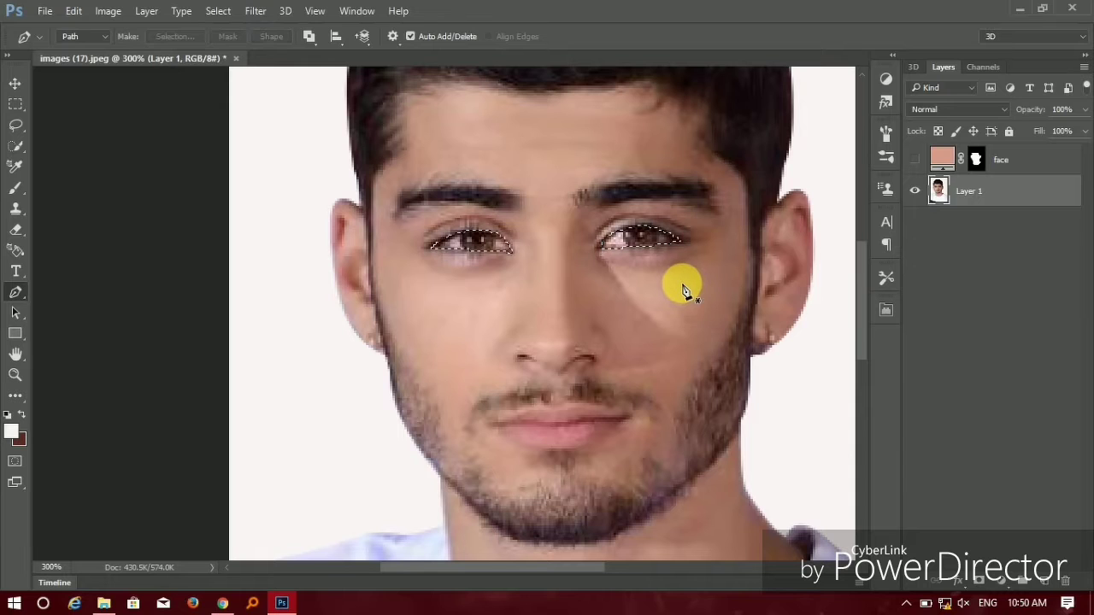
pyautogui.click(1007, 581)
pyautogui.click(992, 235)
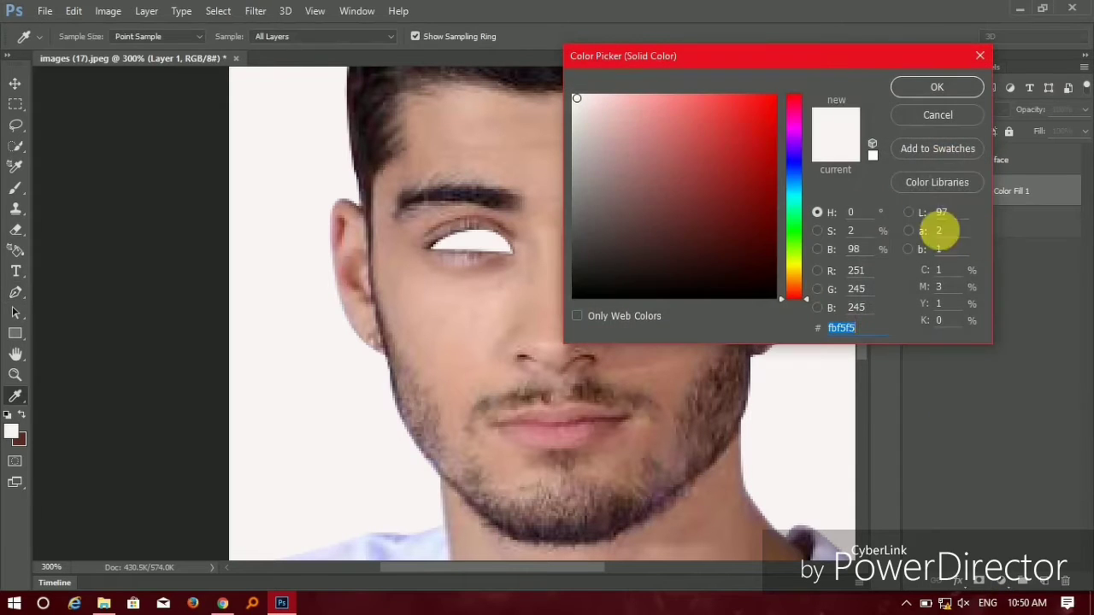
pyautogui.click(895, 89)
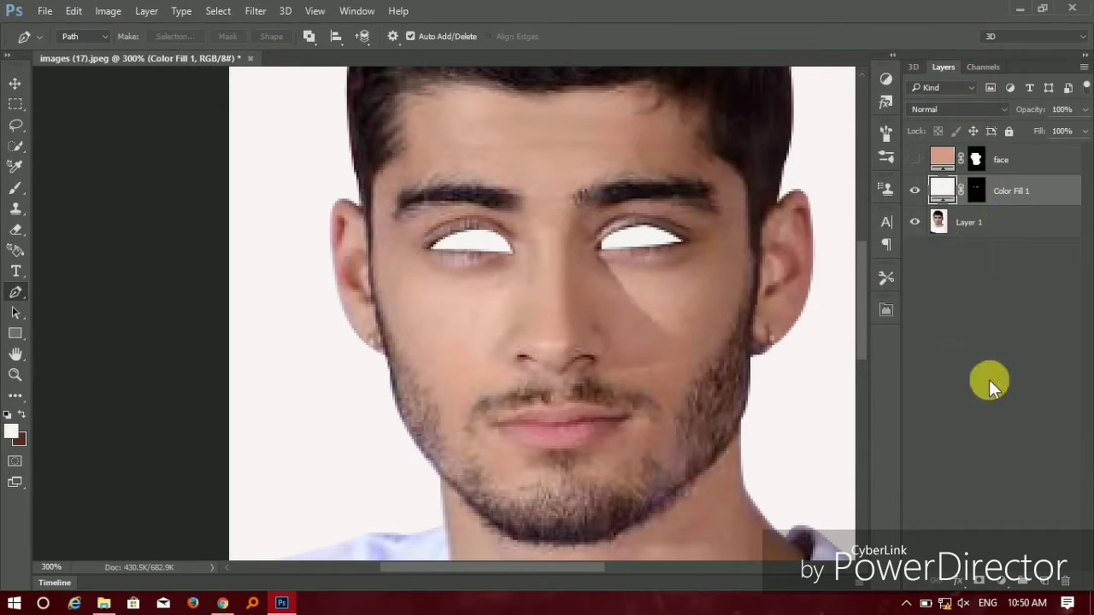
pyautogui.click(915, 190)
pyautogui.doubleClick(1002, 189)
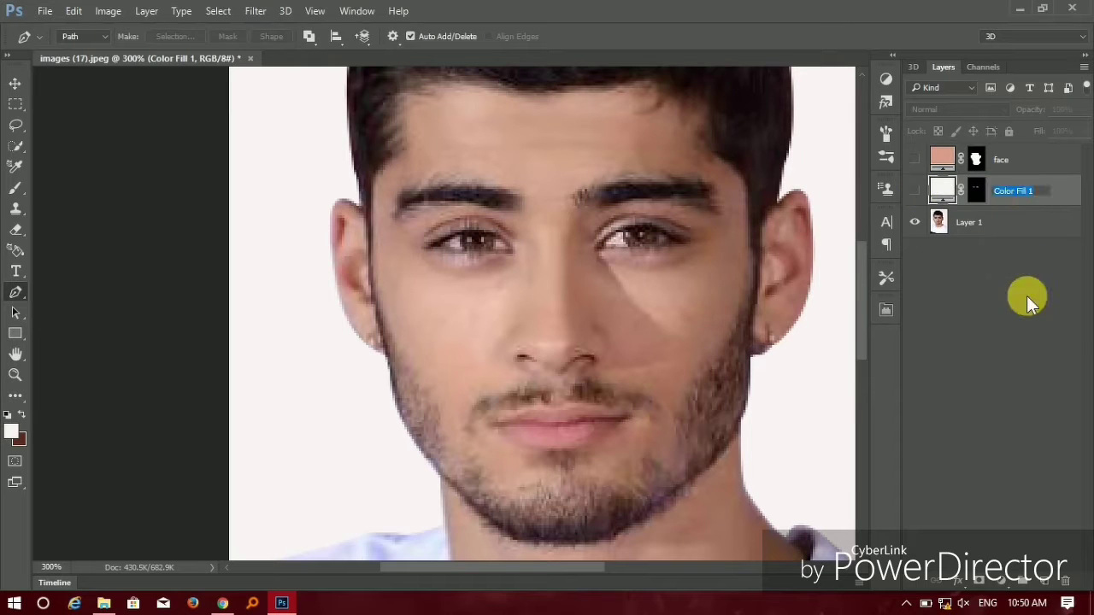
pyautogui.write('eyes')
pyautogui.press('Return')
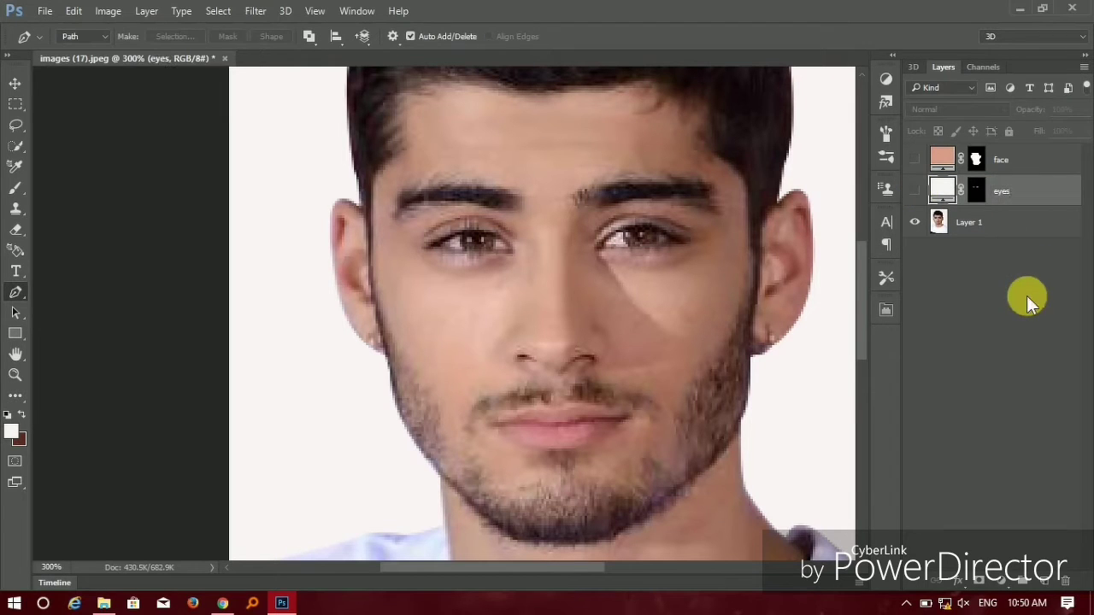
# On Layer 1, pen-trace outlines around both irises.
pyautogui.click(1015, 227)
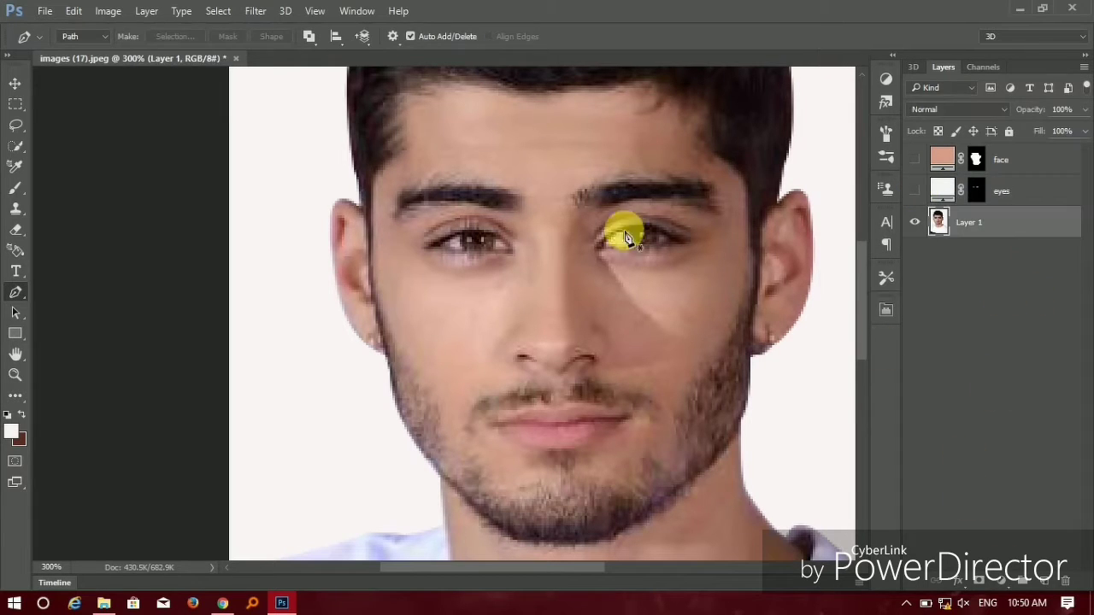
pyautogui.keyDown('ctrl'); pyautogui.click(462, 246); pyautogui.keyUp('ctrl')
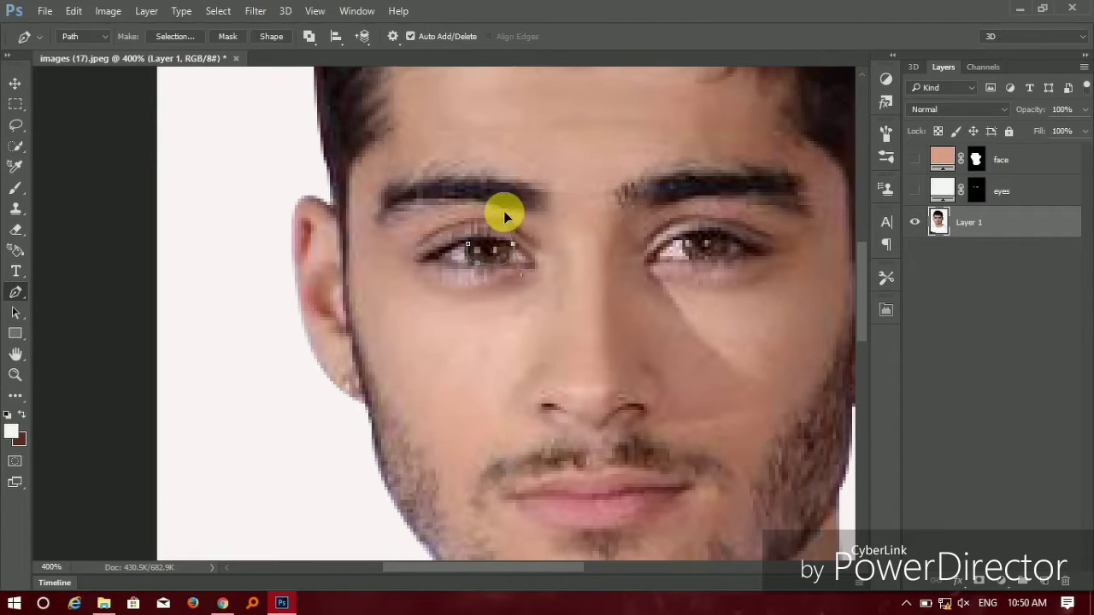
pyautogui.moveTo(513, 246); pyautogui.dragTo(515, 274)
pyautogui.click(469, 244)
pyautogui.click(684, 241)
pyautogui.click(695, 258)
pyautogui.click(727, 252)
pyautogui.click(728, 234)
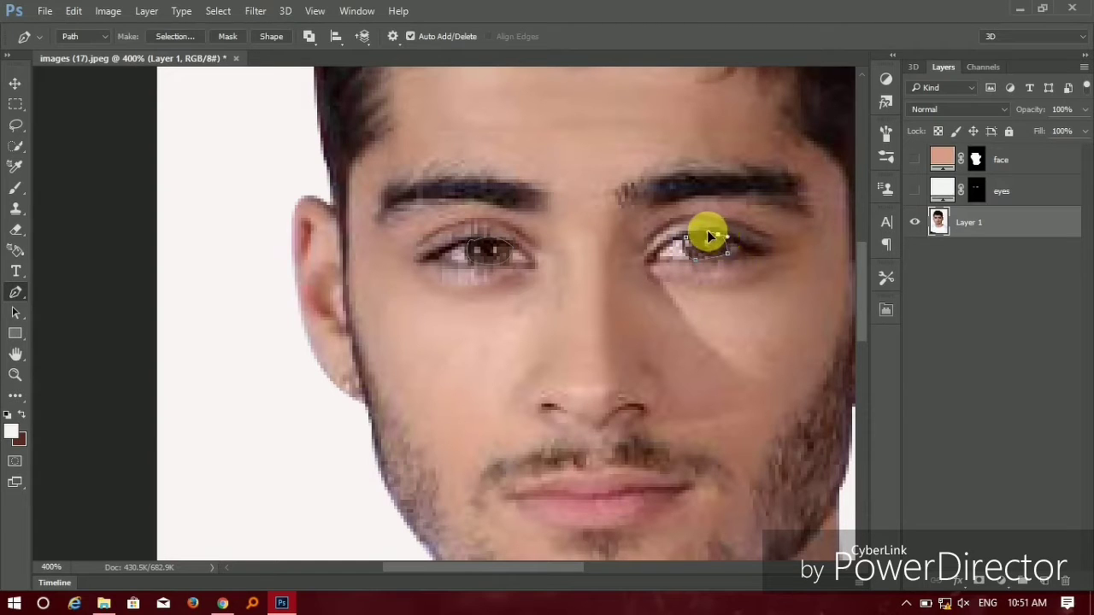
pyautogui.moveTo(707, 236)
pyautogui.mouseDown()
pyautogui.moveTo(720, 244)
pyautogui.moveTo(695, 244)
pyautogui.mouseUp()
# Fill the iris outlines with a black solid colour layer named 'eyes'.
pyautogui.hotkey('ctrl', 'Return')
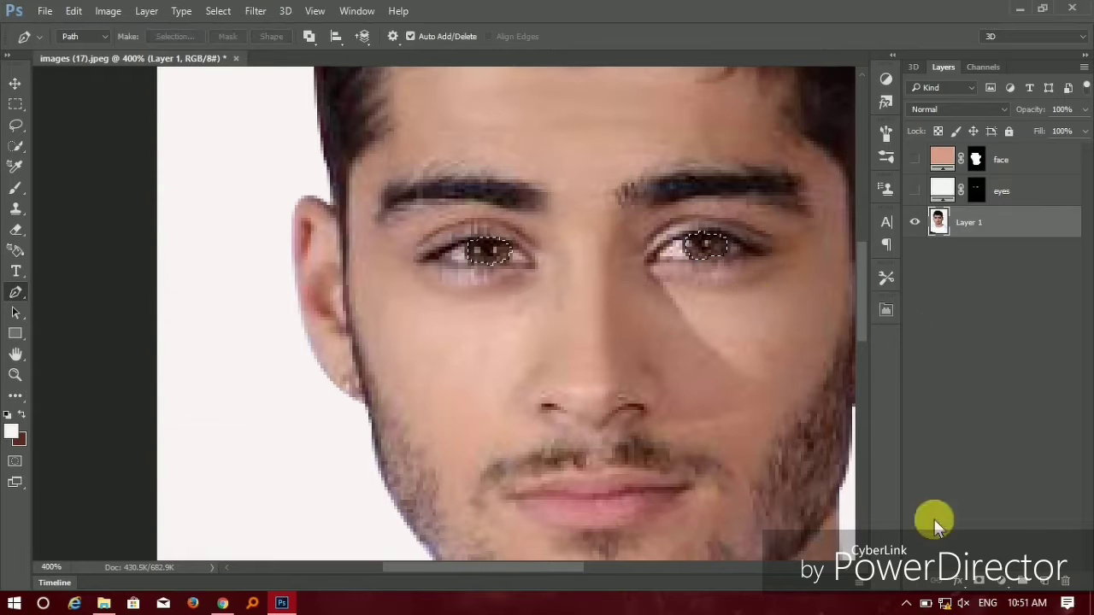
pyautogui.click(1000, 581)
pyautogui.click(978, 231)
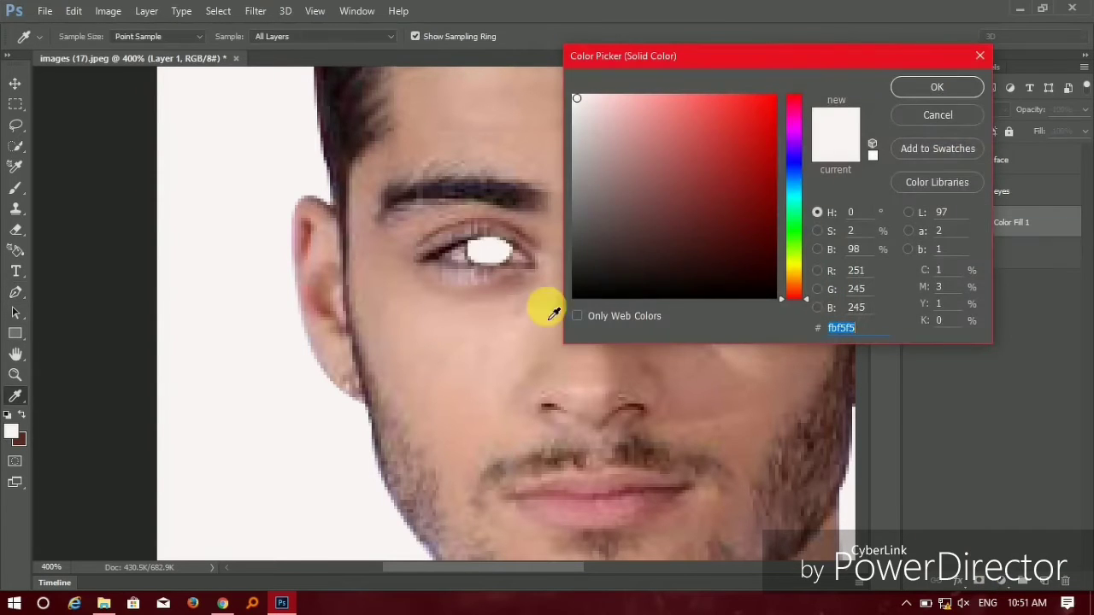
pyautogui.click(793, 162)
pyautogui.click(655, 99)
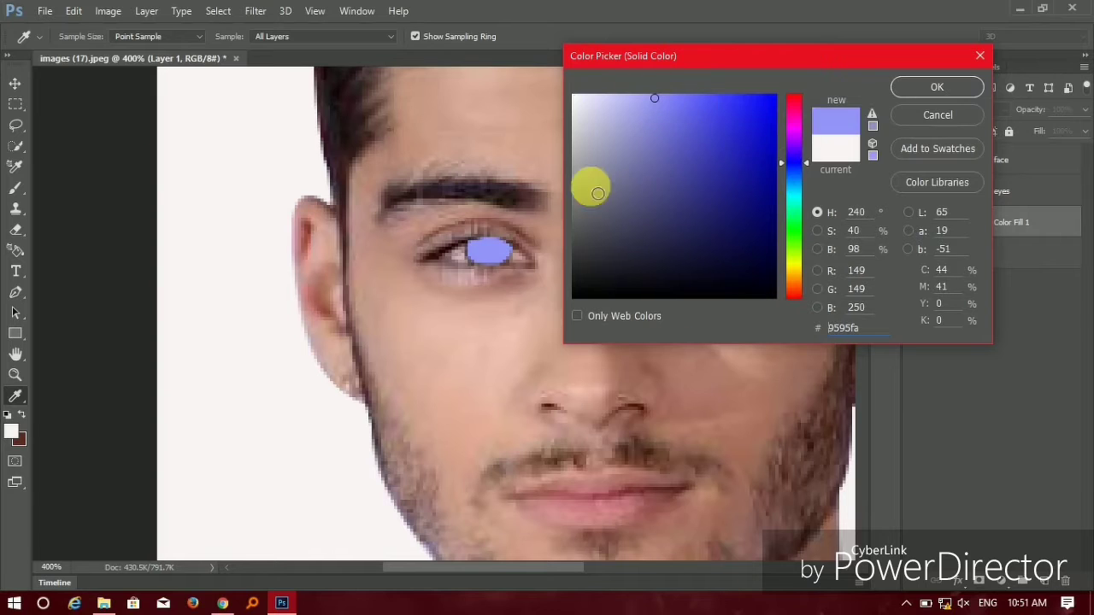
pyautogui.click(581, 299)
pyautogui.click(937, 87)
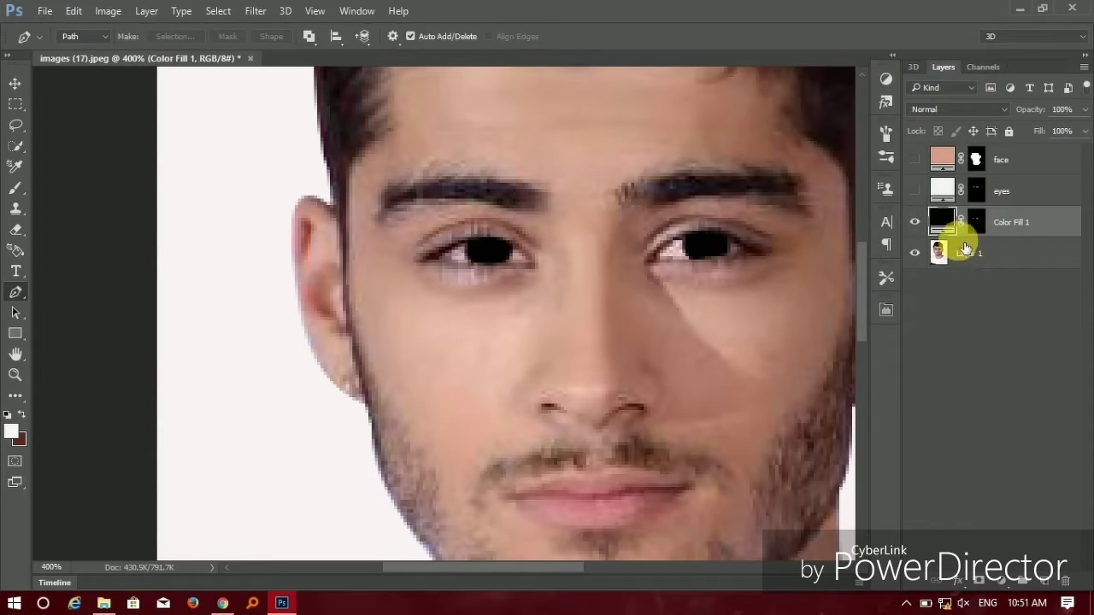
pyautogui.doubleClick(1012, 222)
pyautogui.write('eye')
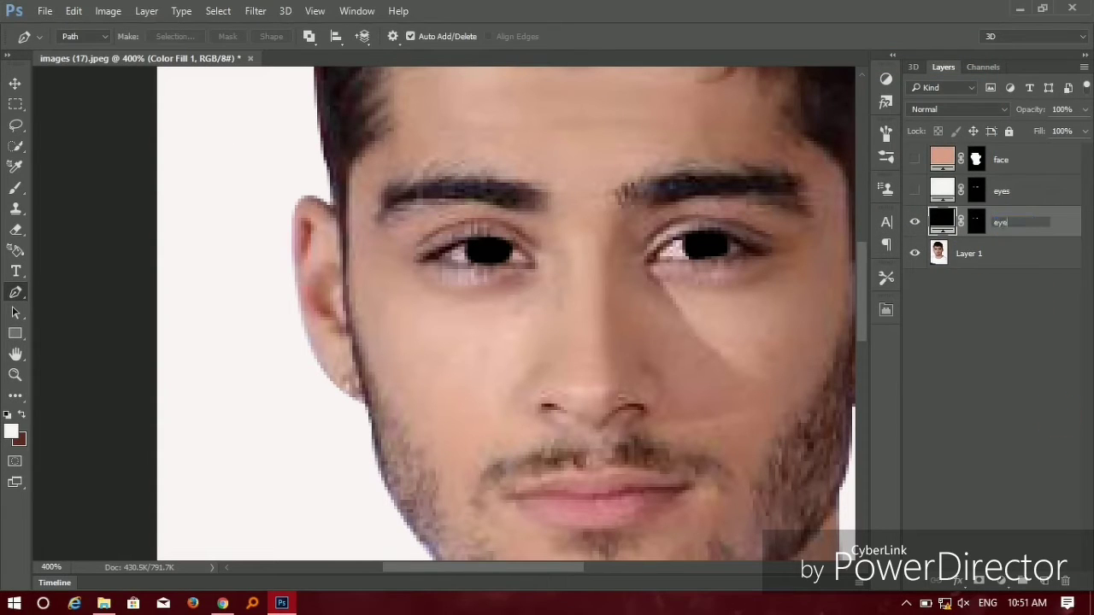
pyautogui.write('s')
pyautogui.press('Return')
# Hide the black eyes layer, zoom in and trace a small highlight spot in the pupil.
pyautogui.click(957, 249)
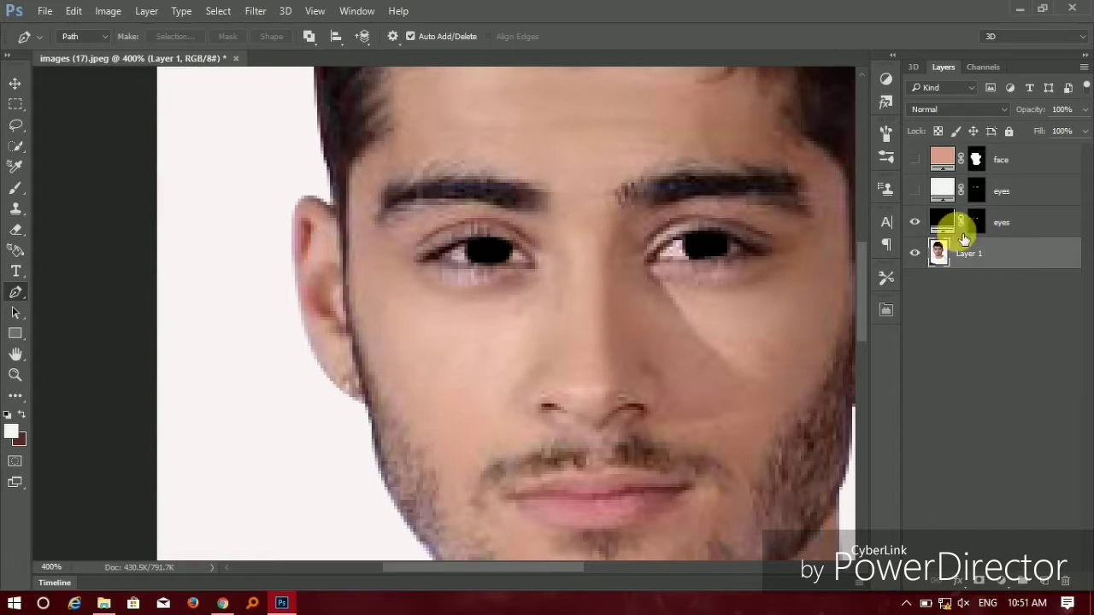
pyautogui.click(914, 223)
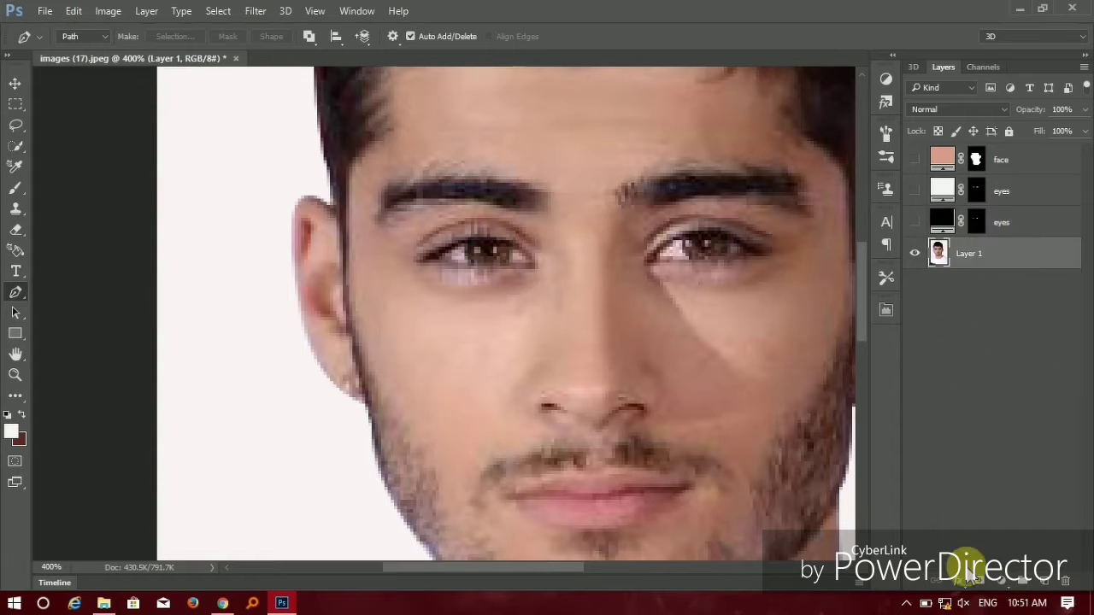
pyautogui.press('z')
pyautogui.click(492, 253)
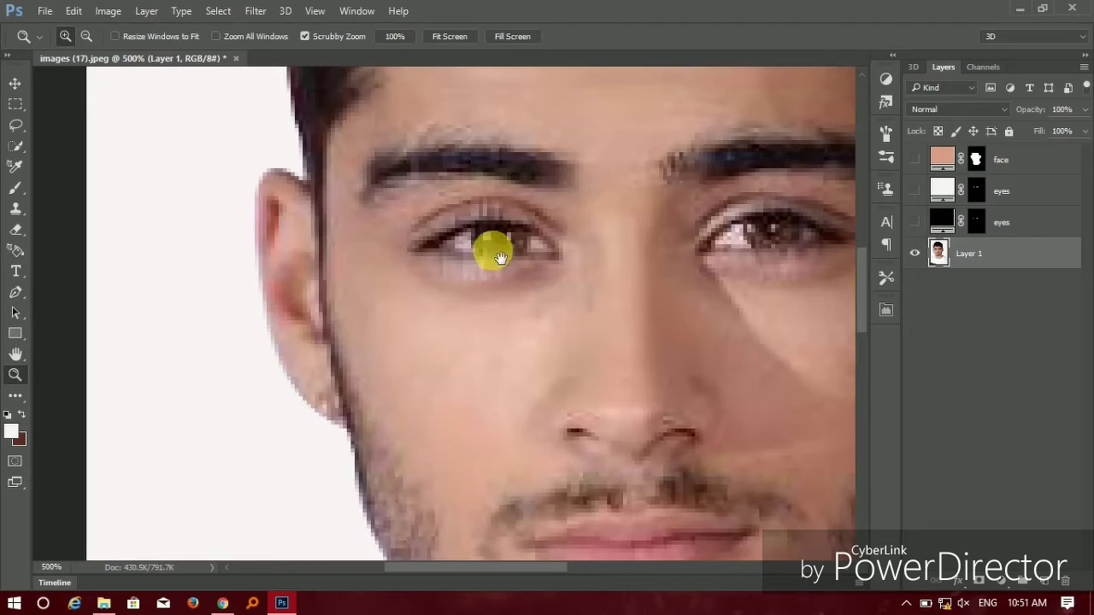
pyautogui.press('p')
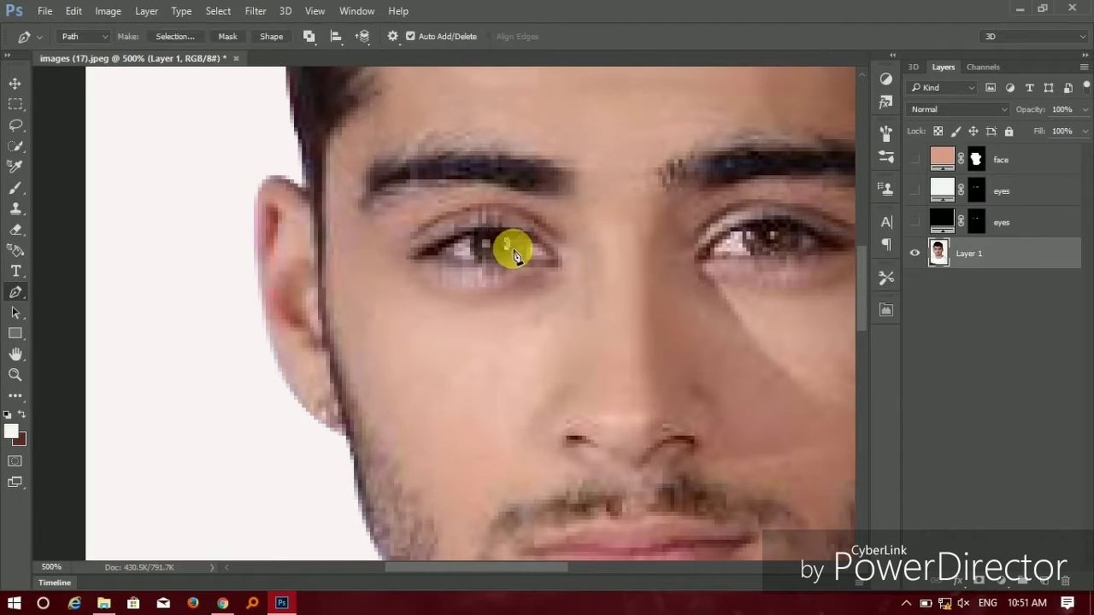
pyautogui.click(510, 244)
# Add a white fill layer for the highlights above eyes, then hide both layers.
pyautogui.click(1002, 581)
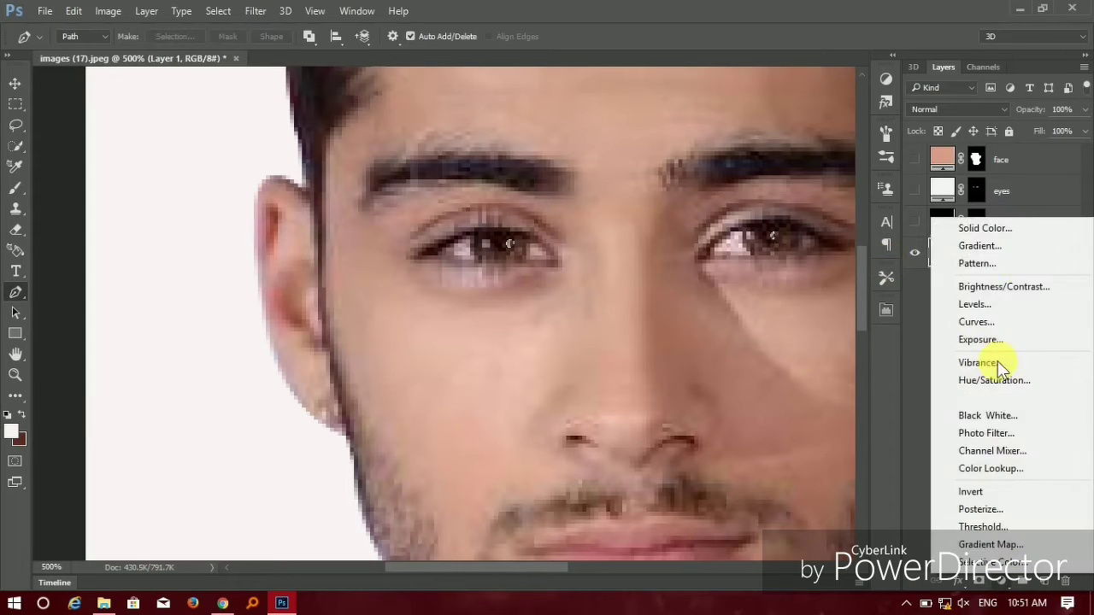
pyautogui.click(1018, 226)
pyautogui.click(573, 94)
pyautogui.click(938, 88)
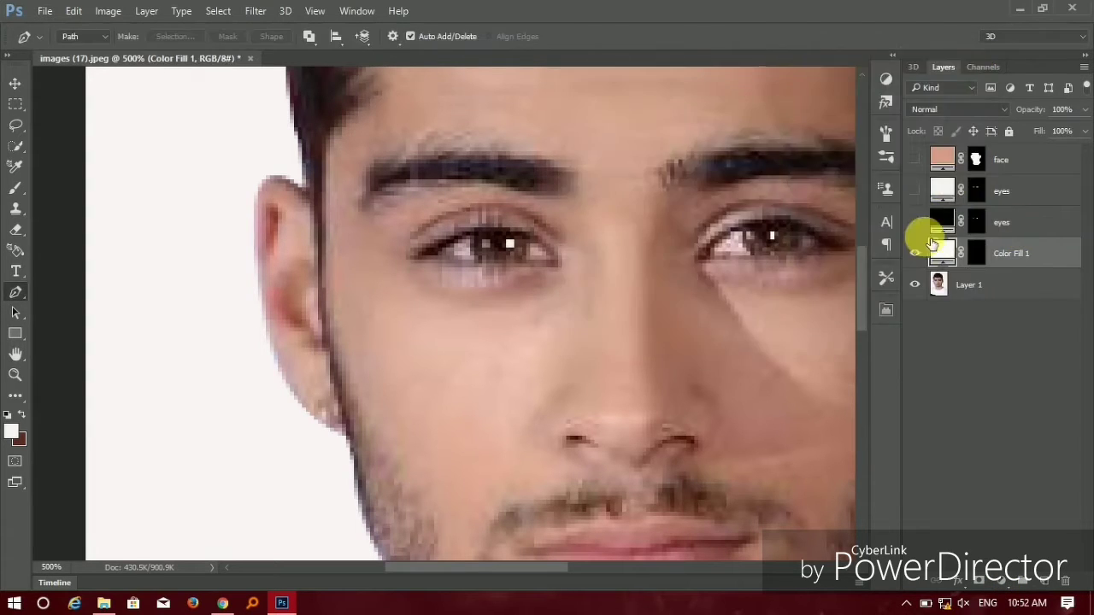
pyautogui.moveTo(939, 250); pyautogui.dragTo(1022, 221)
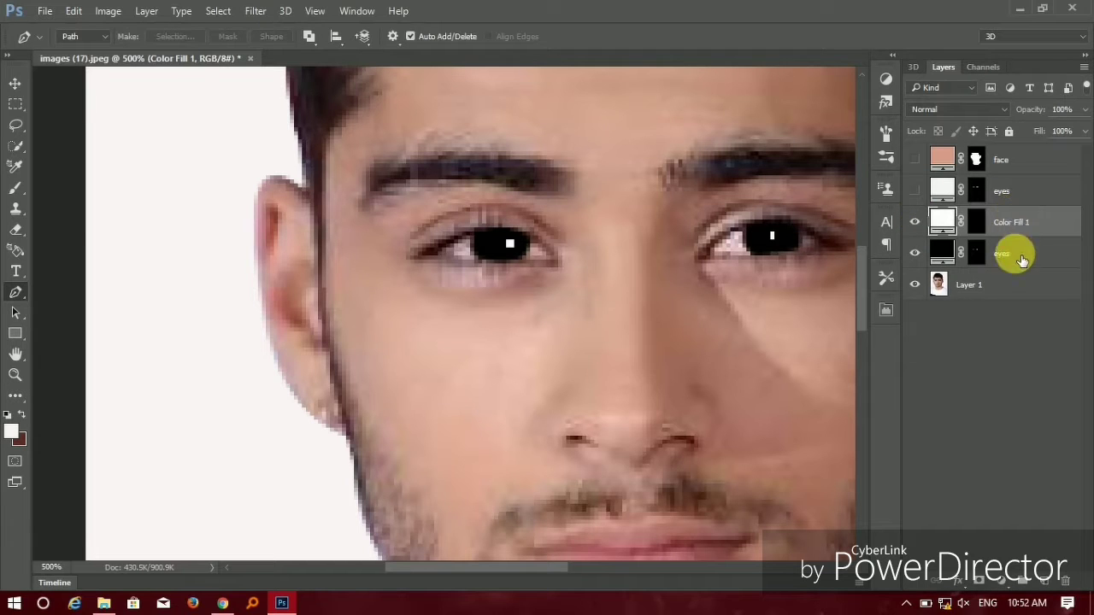
pyautogui.click(1011, 248)
pyautogui.click(915, 221)
pyautogui.click(915, 253)
# Pen-trace outlines over both upper eyelids.
pyautogui.click(984, 285)
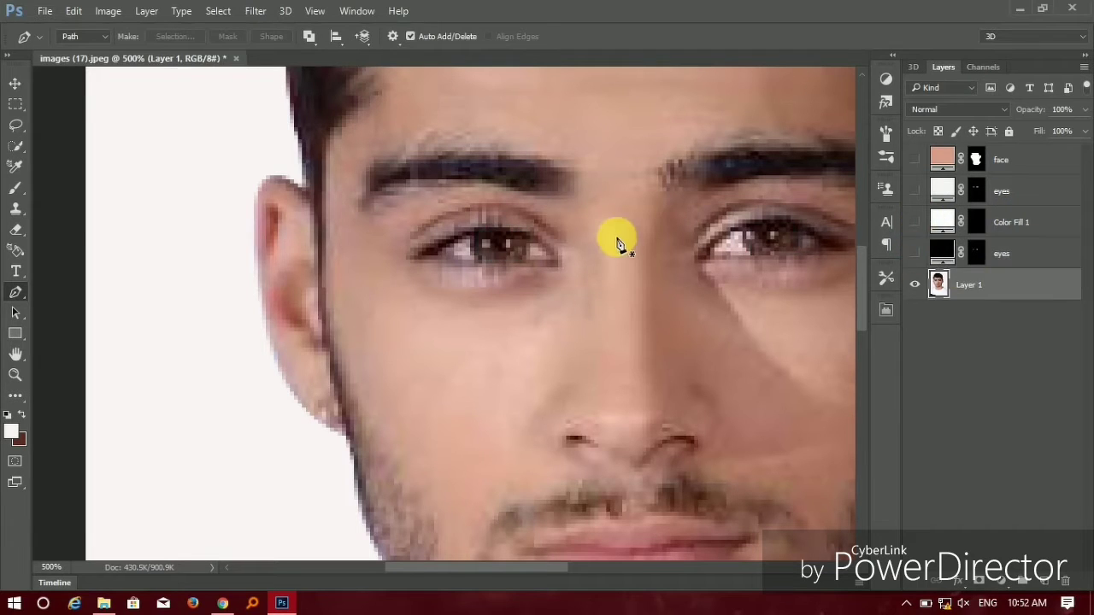
pyautogui.click(417, 252)
pyautogui.moveTo(536, 232); pyautogui.dragTo(561, 249)
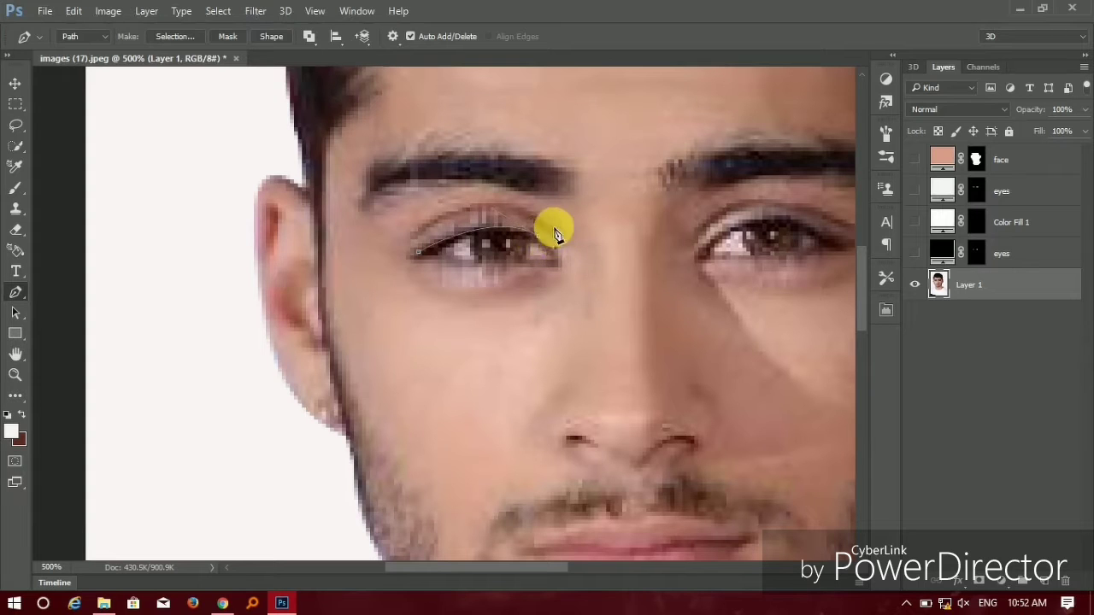
pyautogui.moveTo(555, 228)
pyautogui.mouseDown()
pyautogui.moveTo(510, 211)
pyautogui.moveTo(522, 211)
pyautogui.mouseUp()
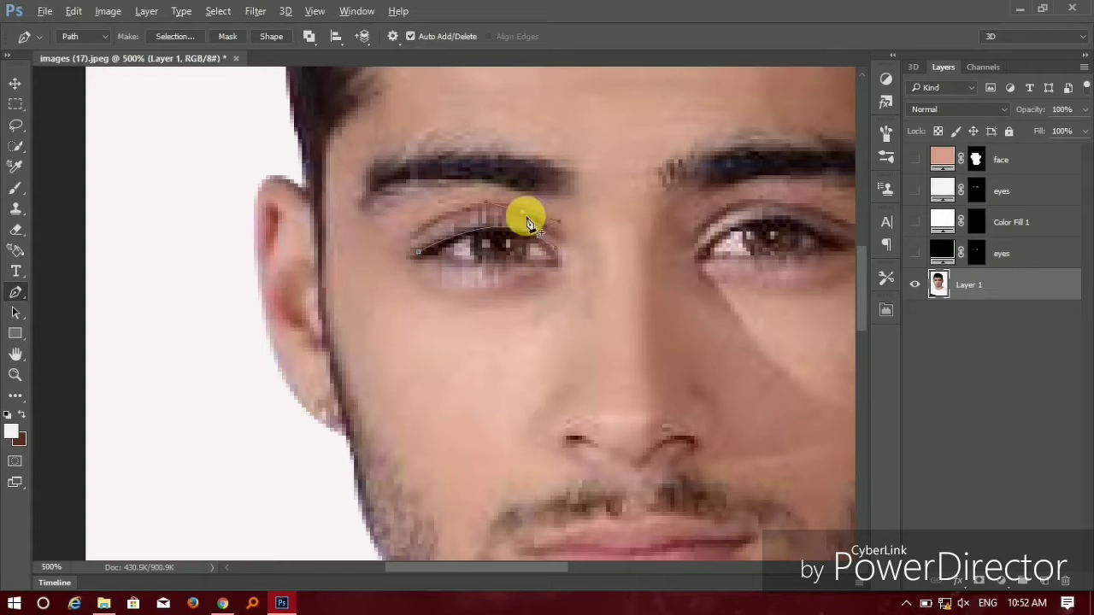
pyautogui.click(411, 256)
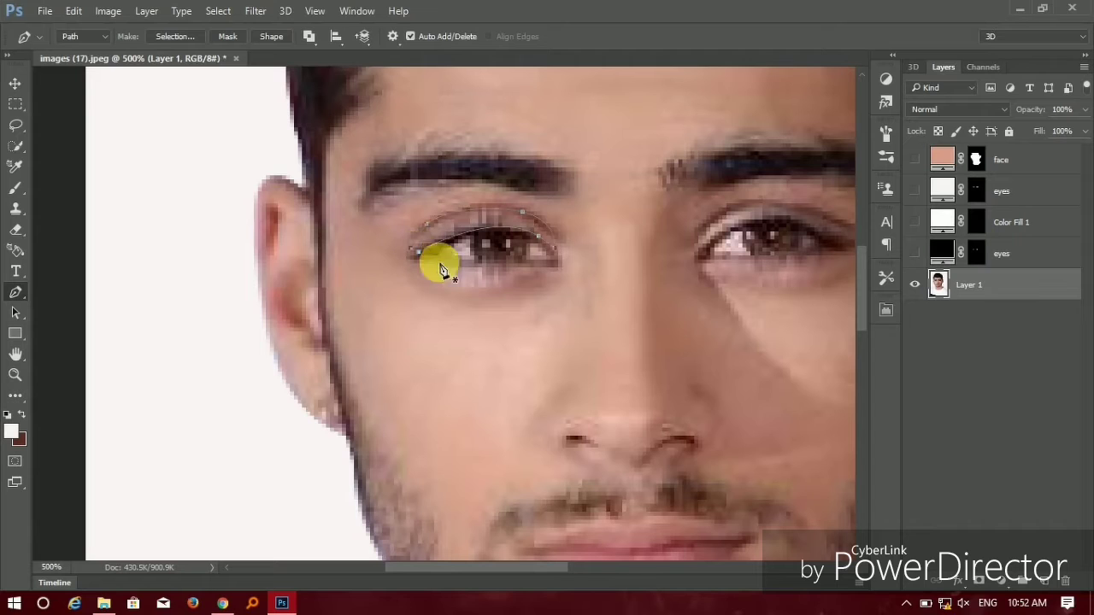
pyautogui.hscroll(2, 439, 264)
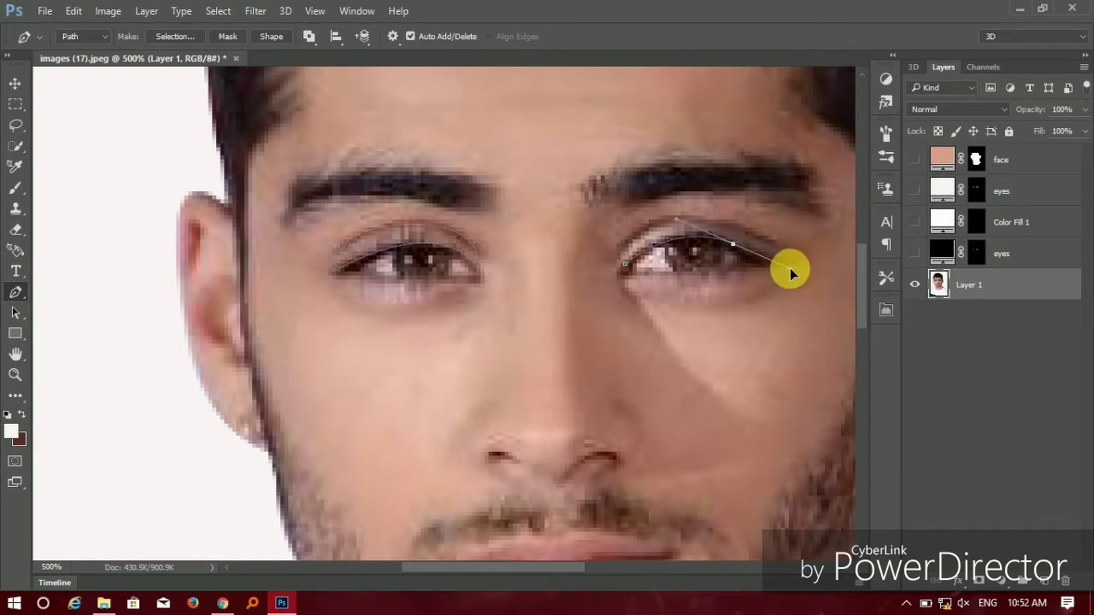
pyautogui.moveTo(733, 245); pyautogui.dragTo(774, 266)
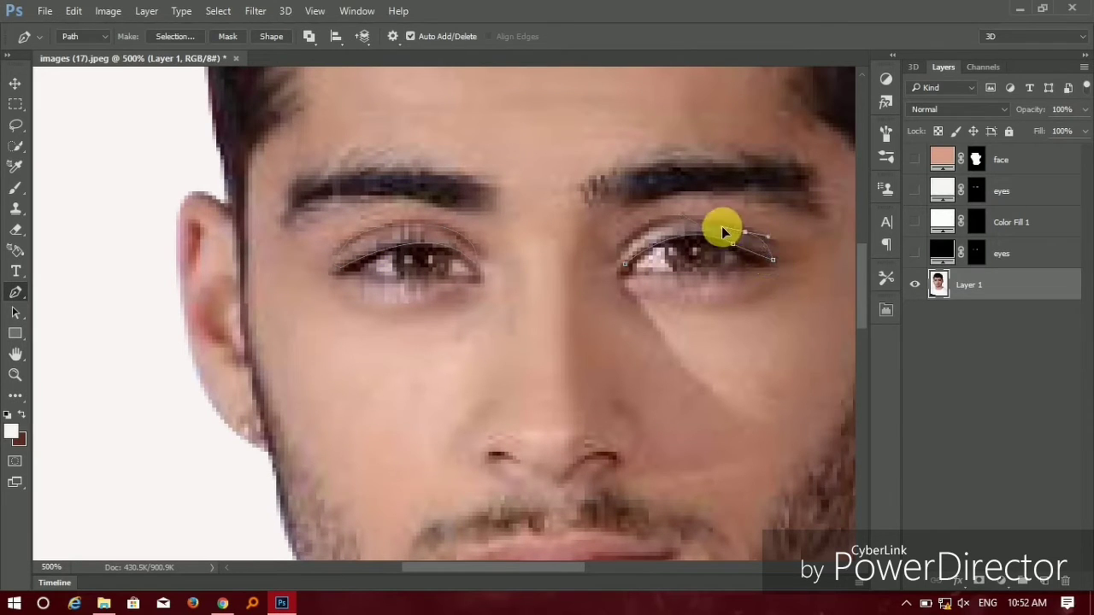
pyautogui.click(666, 226)
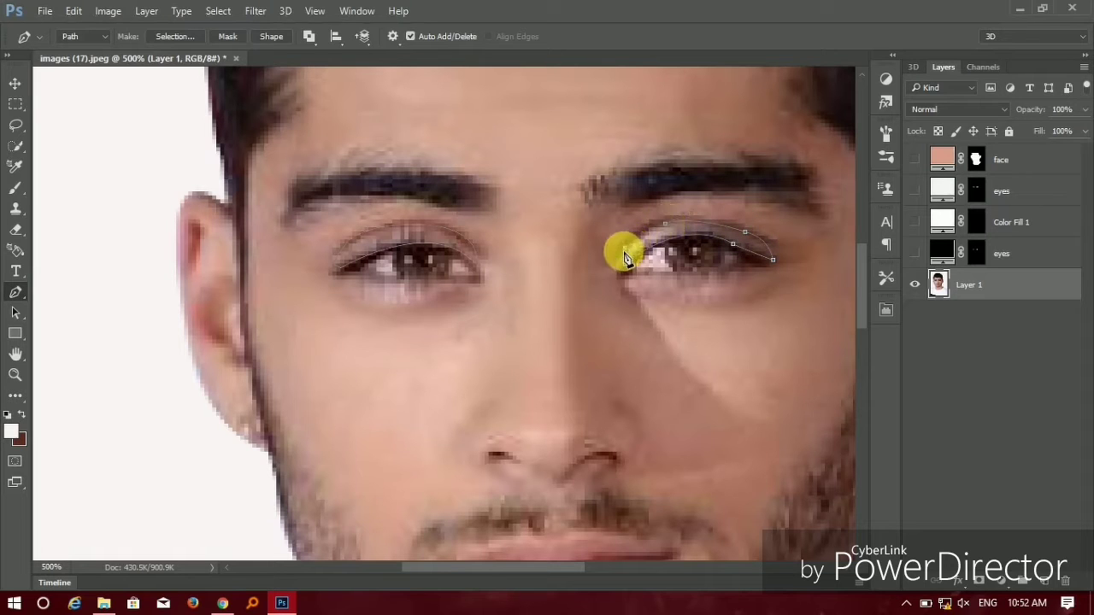
pyautogui.click(628, 255)
# Show the black eyes layer and fill the eyelid outlines with a darkened brownish-pink skin tone.
pyautogui.moveTo(1016, 253); pyautogui.dragTo(934, 238)
pyautogui.click(916, 253)
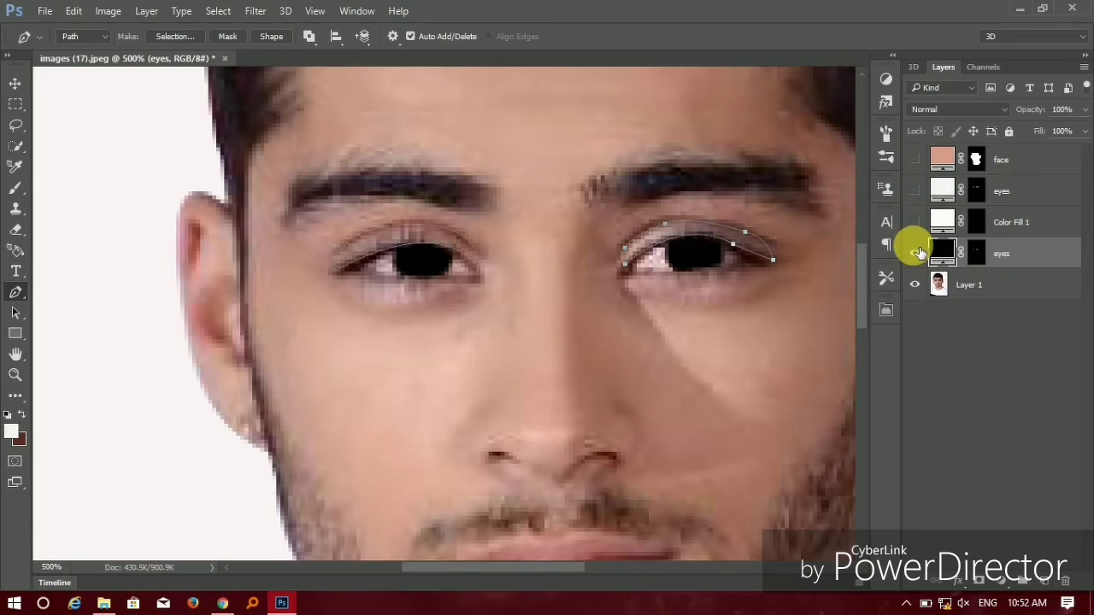
pyautogui.click(988, 294)
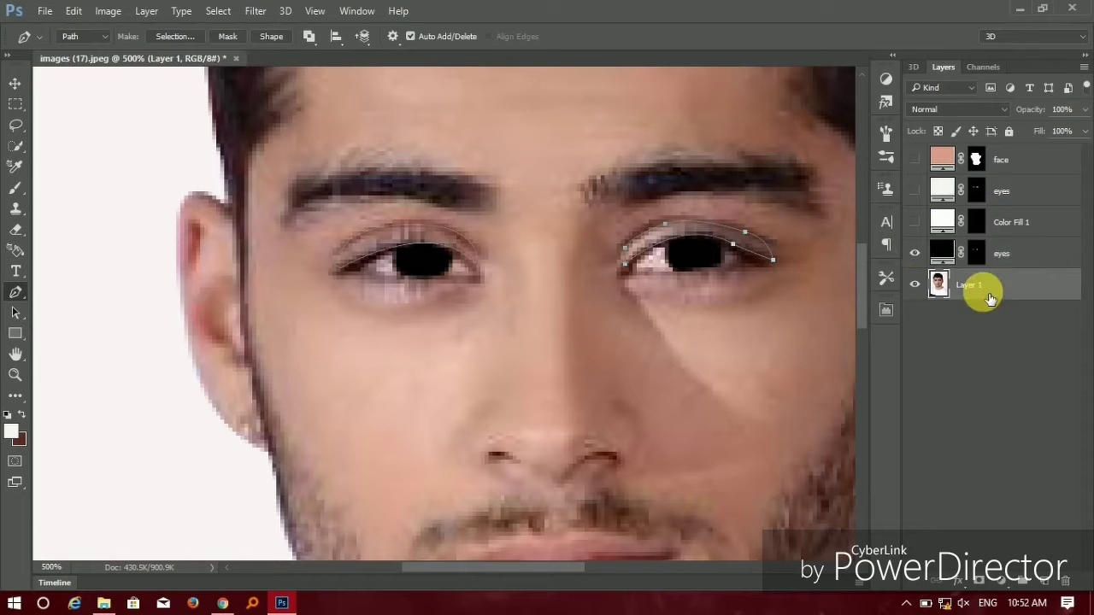
pyautogui.hotkey('ctrl', 'Return')
pyautogui.click(1002, 581)
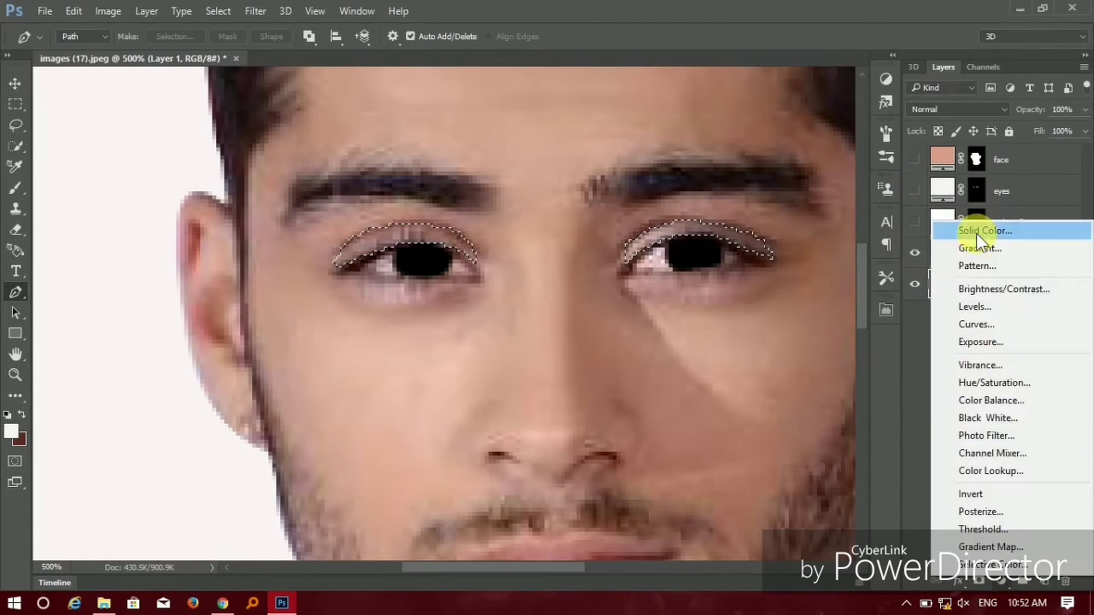
pyautogui.click(983, 231)
pyautogui.moveTo(698, 26); pyautogui.dragTo(801, 68)
pyautogui.click(412, 315)
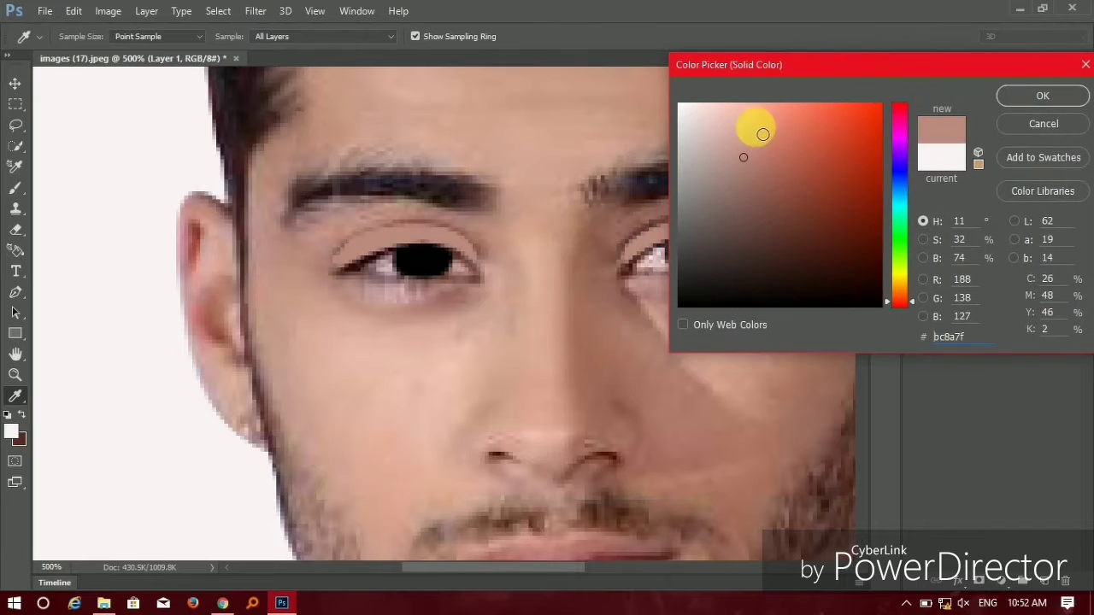
pyautogui.moveTo(762, 135)
pyautogui.mouseDown()
pyautogui.moveTo(747, 220)
pyautogui.moveTo(744, 205)
pyautogui.moveTo(760, 197)
pyautogui.mouseUp()
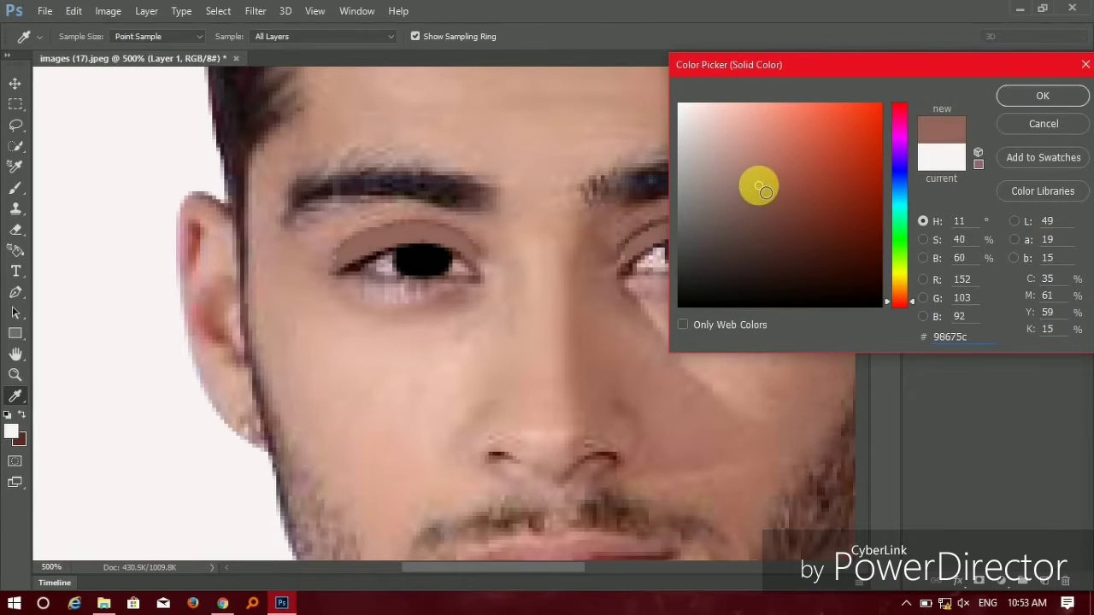
pyautogui.click(1042, 96)
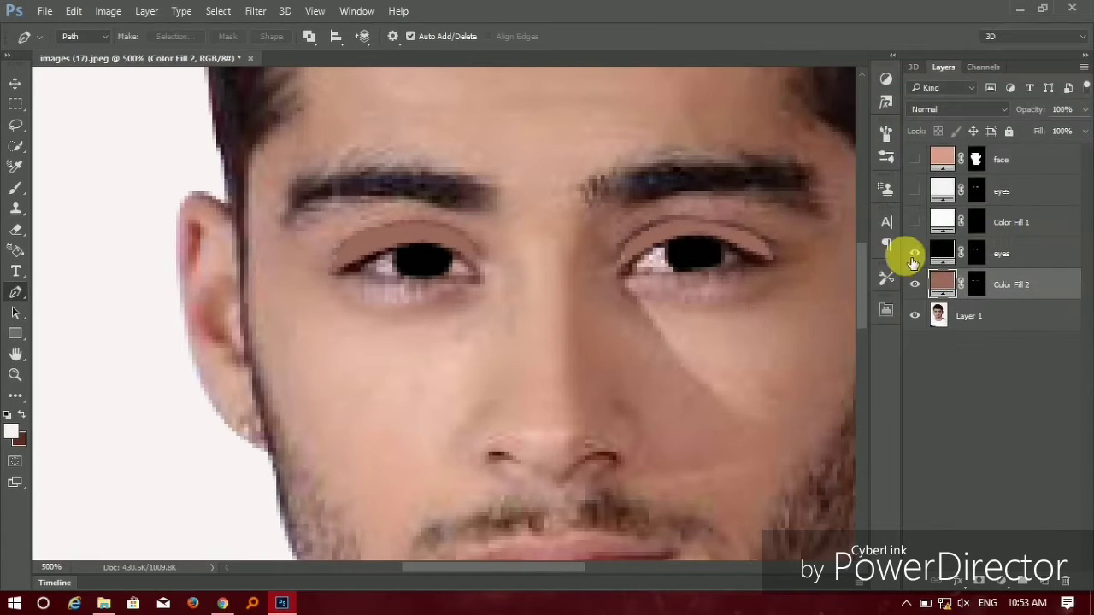
# Rename the eyelid fill layer 'palak'.
pyautogui.doubleClick(1013, 284)
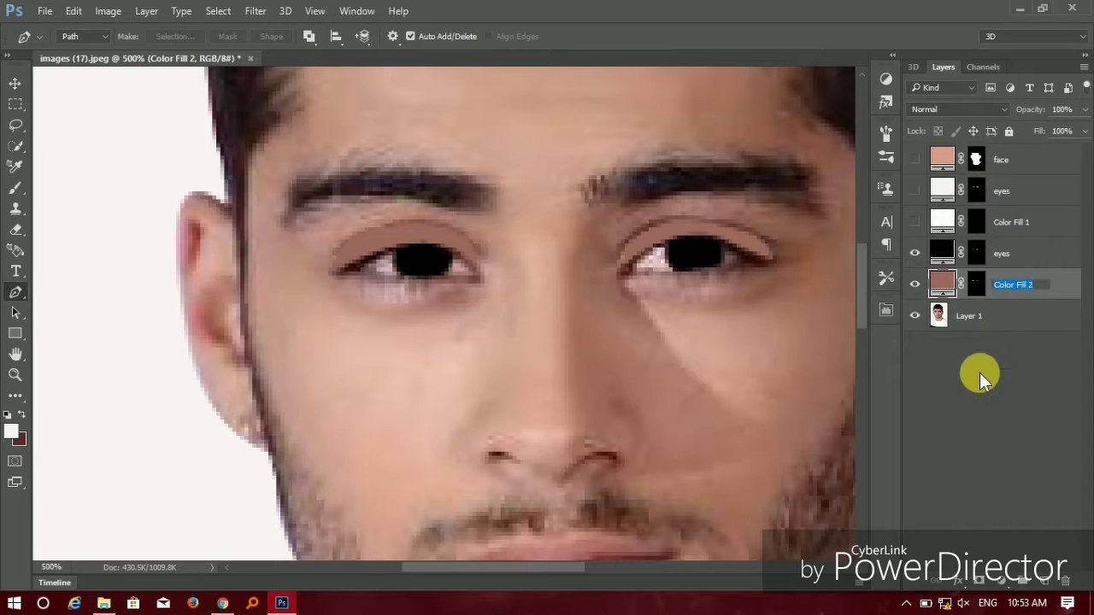
pyautogui.write('palak')
pyautogui.press('Return')
# Hide the palak and eyes layers and pen-trace both lower lash lines.
pyautogui.click(981, 318)
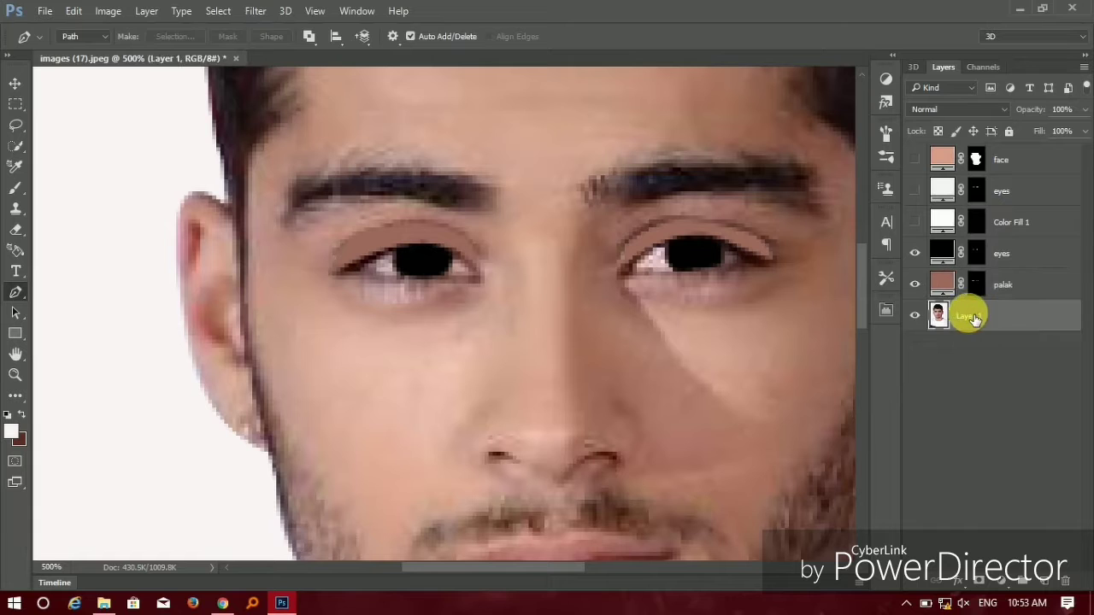
pyautogui.moveTo(912, 283); pyautogui.dragTo(921, 259)
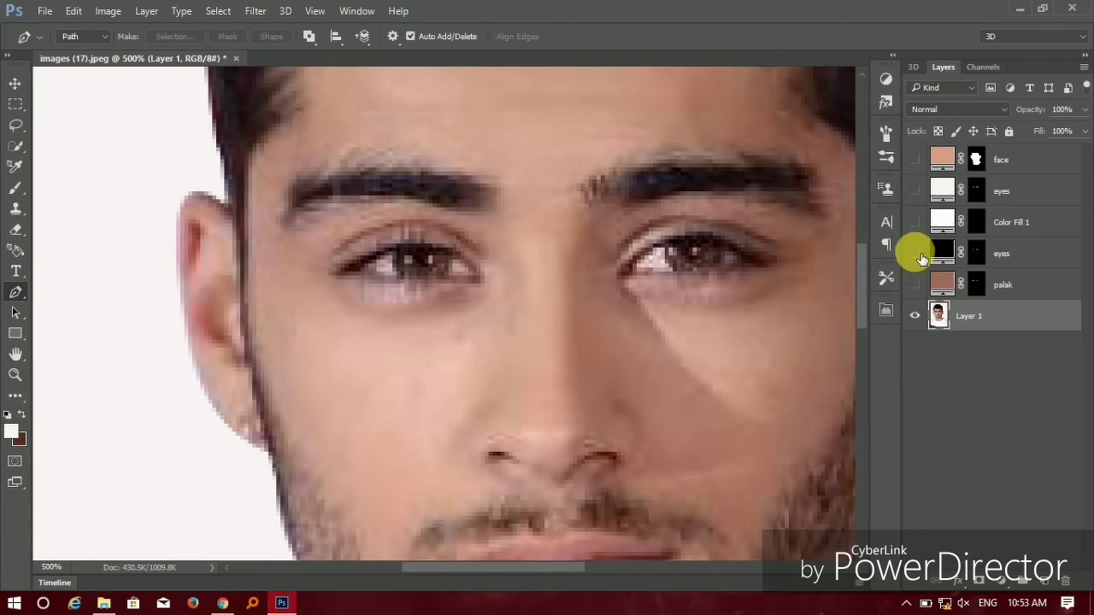
pyautogui.click(358, 259)
pyautogui.moveTo(475, 269); pyautogui.dragTo(497, 261)
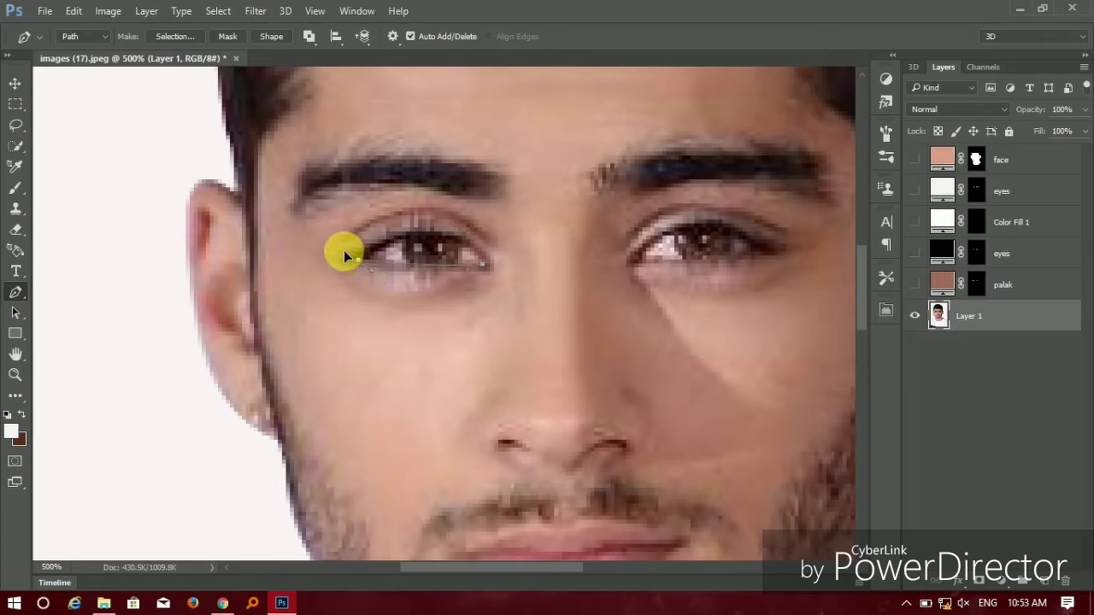
pyautogui.click(653, 264)
pyautogui.hotkey('ctrl', 'z')
pyautogui.click(653, 259)
pyautogui.click(662, 272)
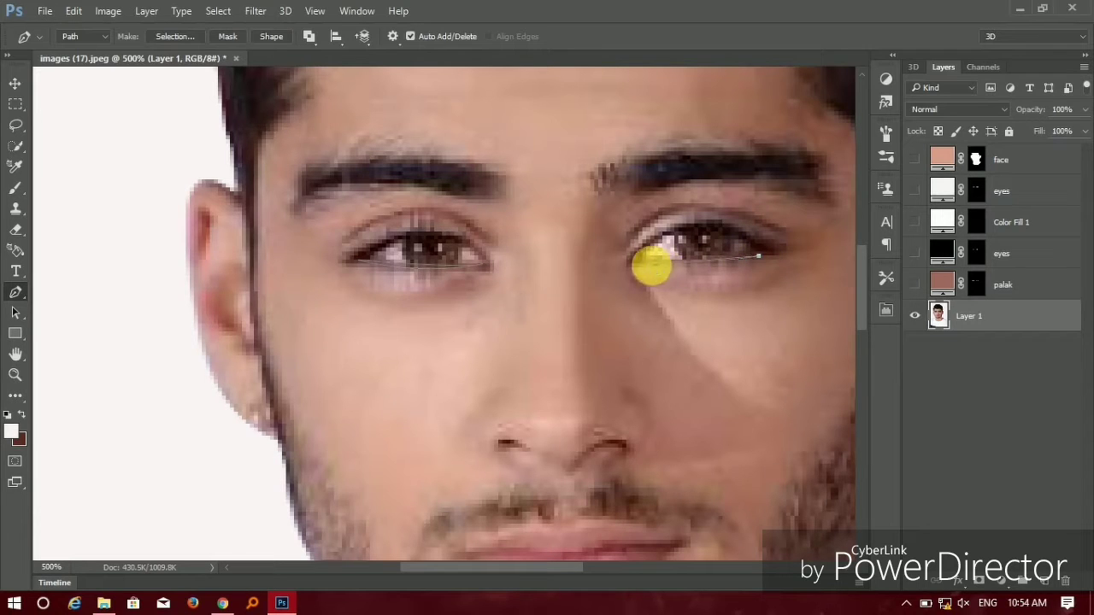
# Fill the lash lines with near-black 0c0c0c on a layer named 'color', and reshow the eyelid fill.
pyautogui.hotkey('ctrl', 'Return')
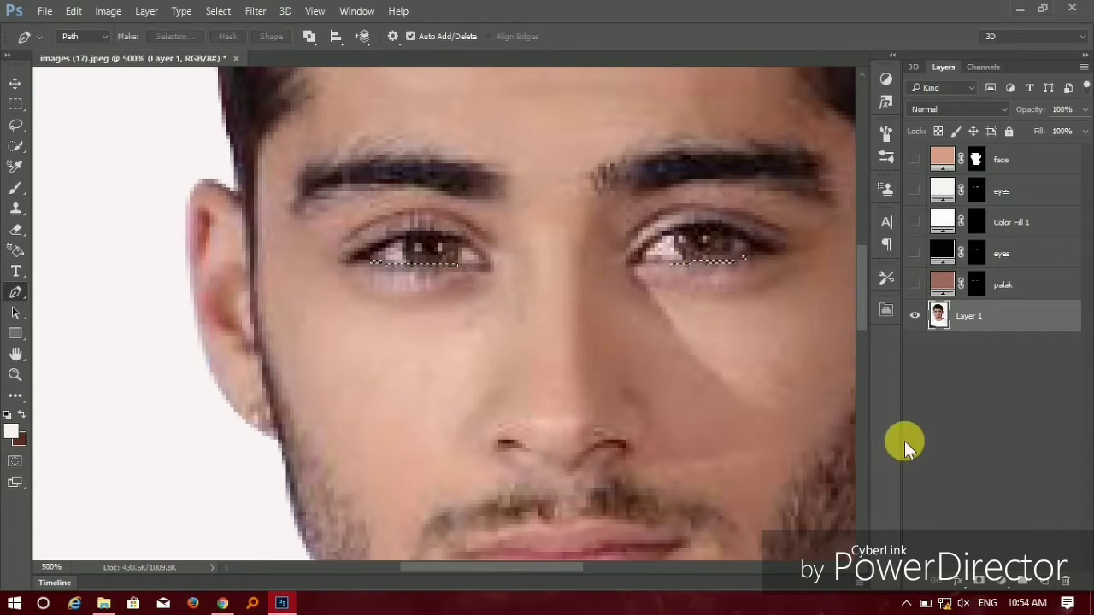
pyautogui.click(1003, 581)
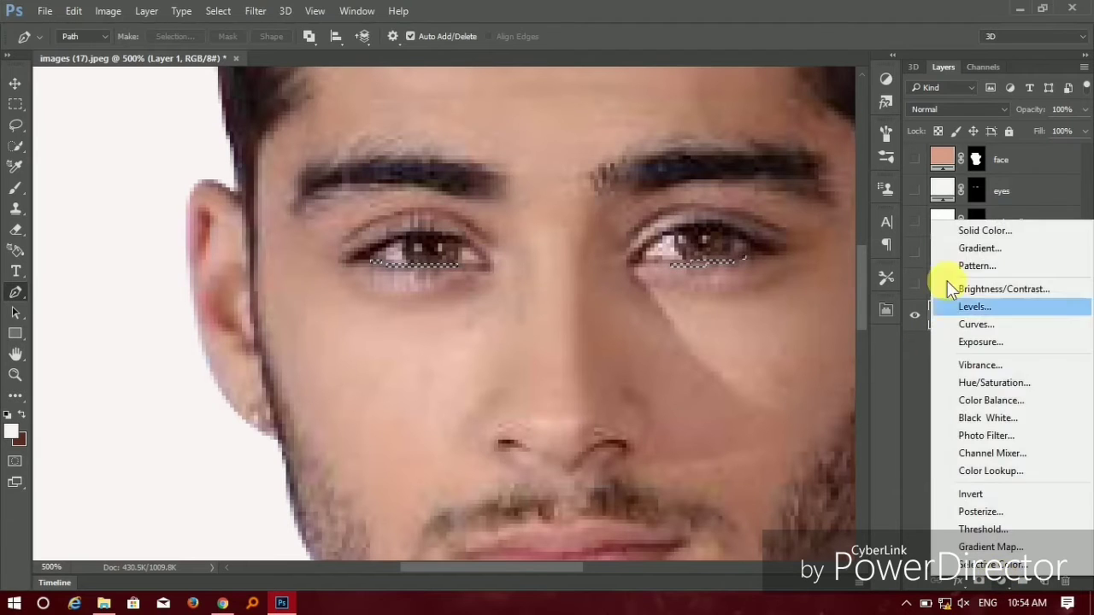
pyautogui.click(957, 230)
pyautogui.click(348, 333)
pyautogui.click(688, 135)
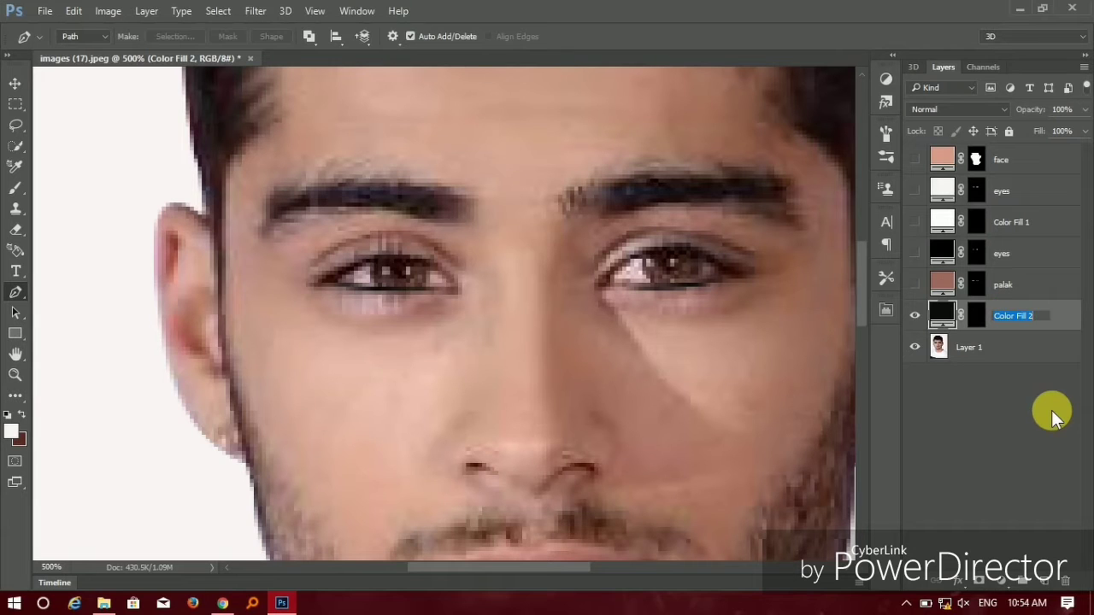
pyautogui.write('x')
pyautogui.write('ol')
pyautogui.write('or')
pyautogui.press('Return')
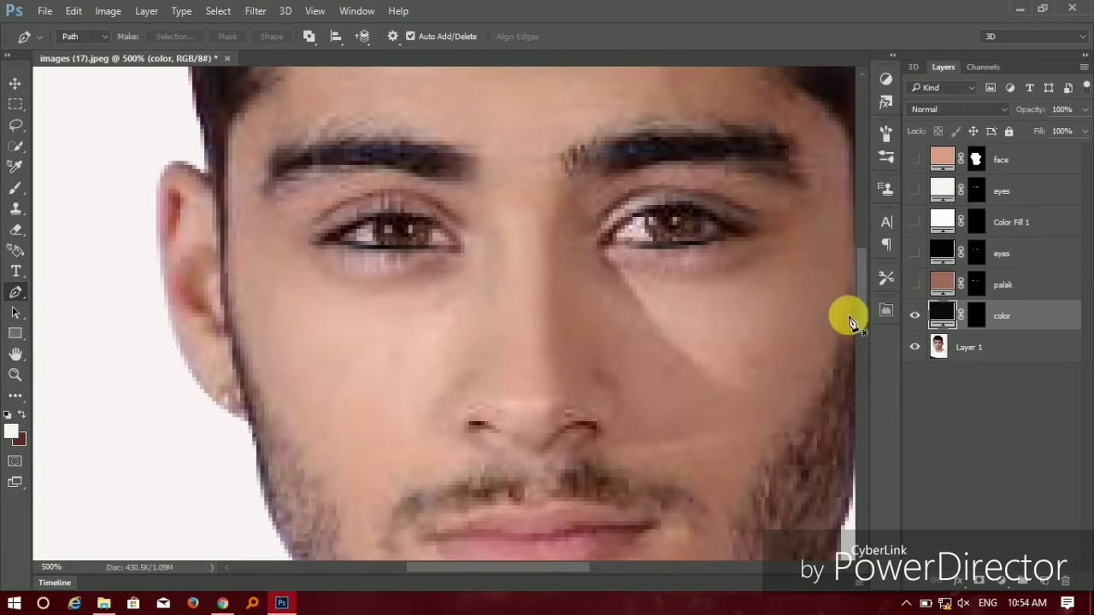
pyautogui.click(915, 285)
# Show the black and white eye fills and move the black eyes above the white eyes.
pyautogui.click(914, 253)
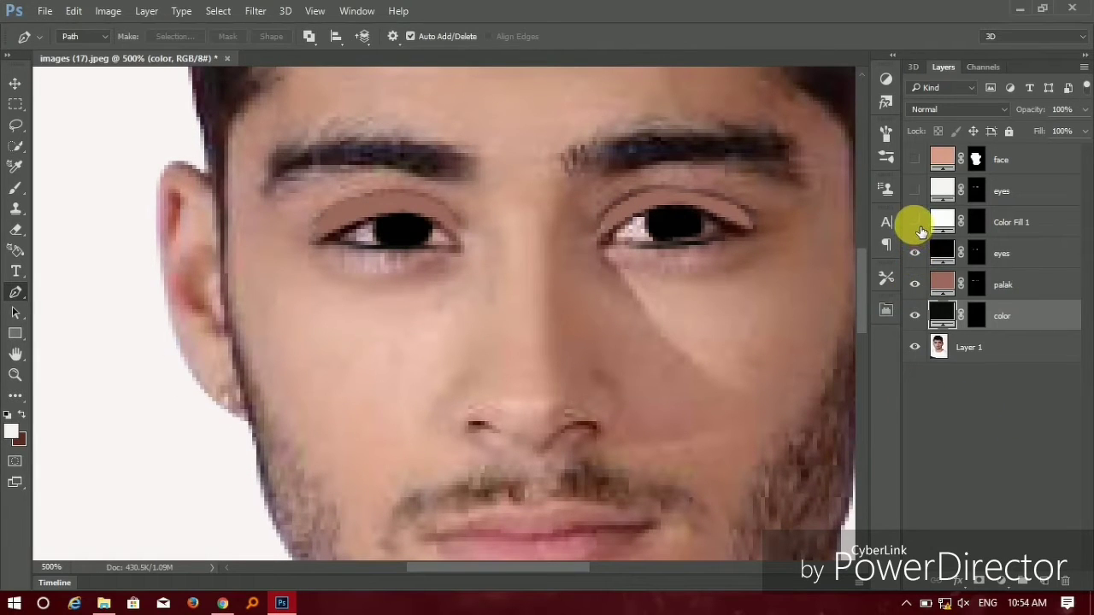
pyautogui.click(914, 190)
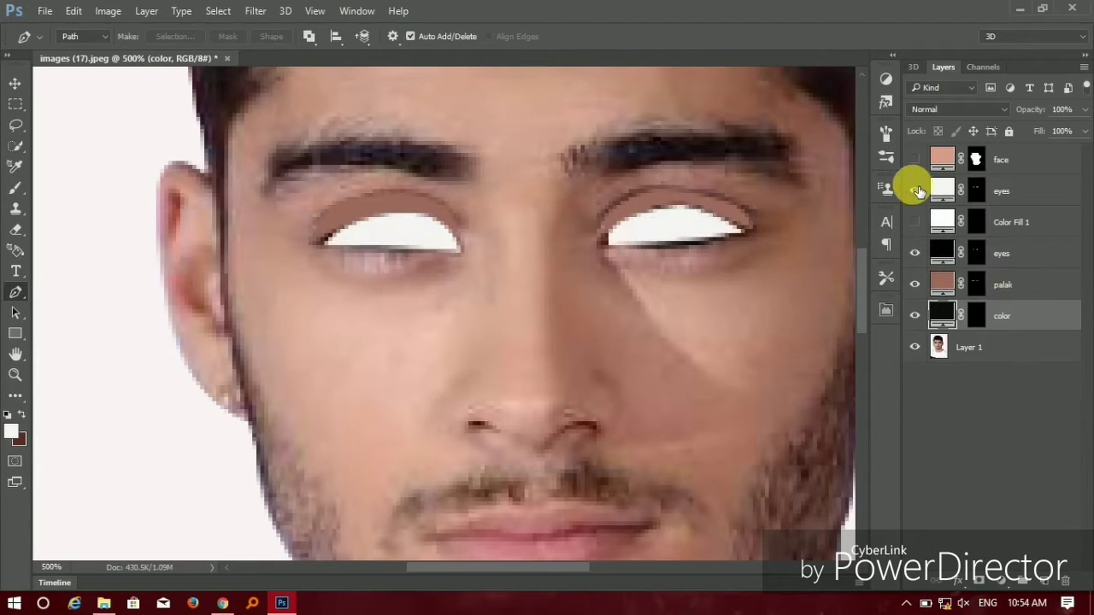
pyautogui.doubleClick(1002, 253)
pyautogui.moveTo(1068, 256); pyautogui.dragTo(1017, 184)
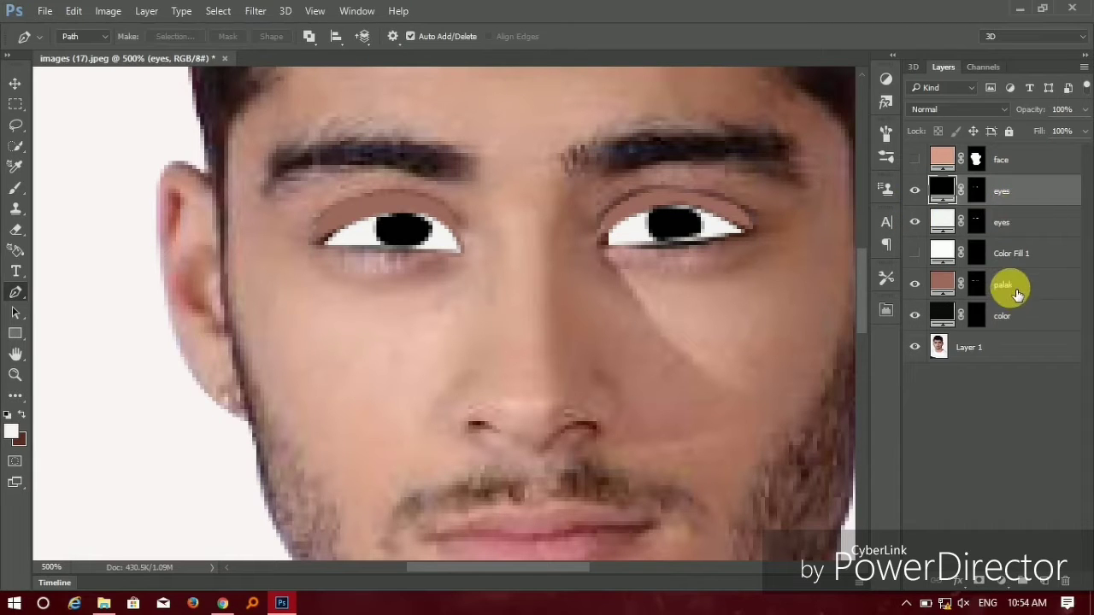
# Move the Color Fill 1 highlights and palak eyelid layers up just under face.
pyautogui.click(1007, 247)
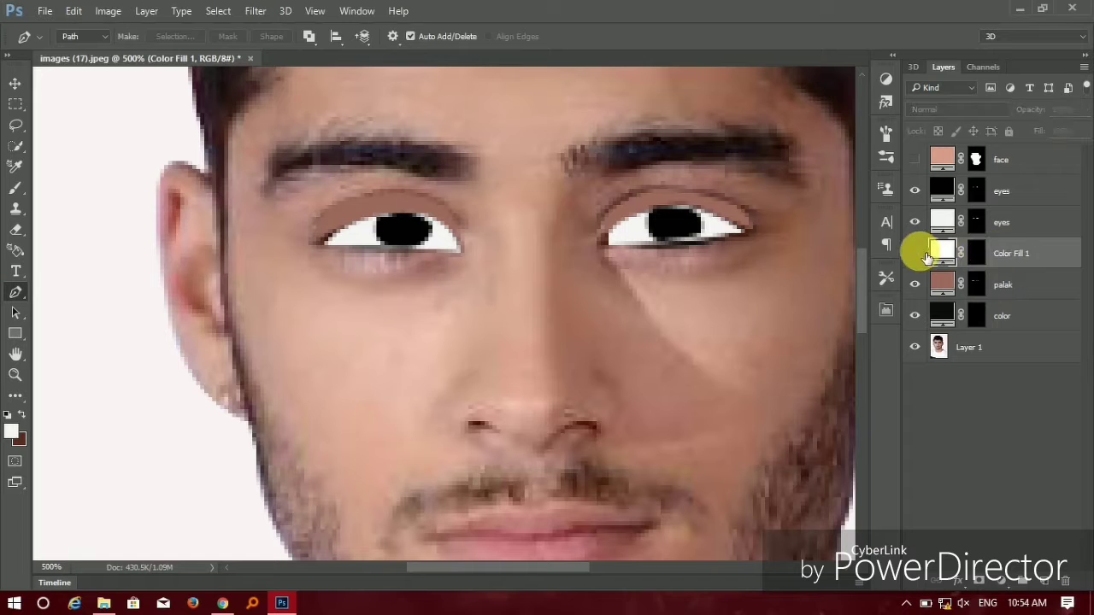
pyautogui.moveTo(982, 249); pyautogui.dragTo(1017, 186)
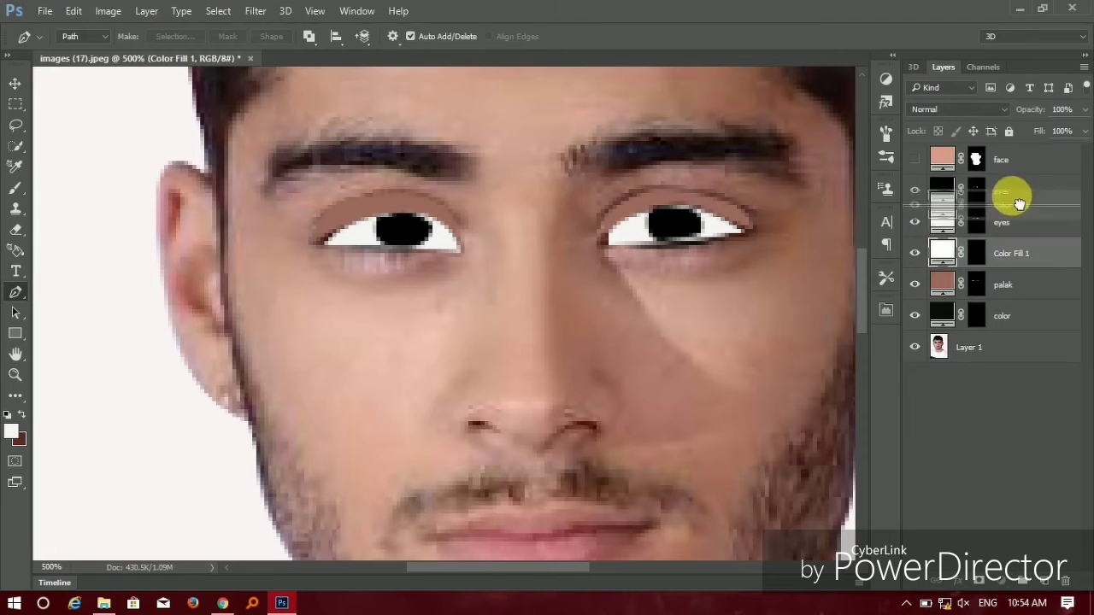
pyautogui.click(1016, 293)
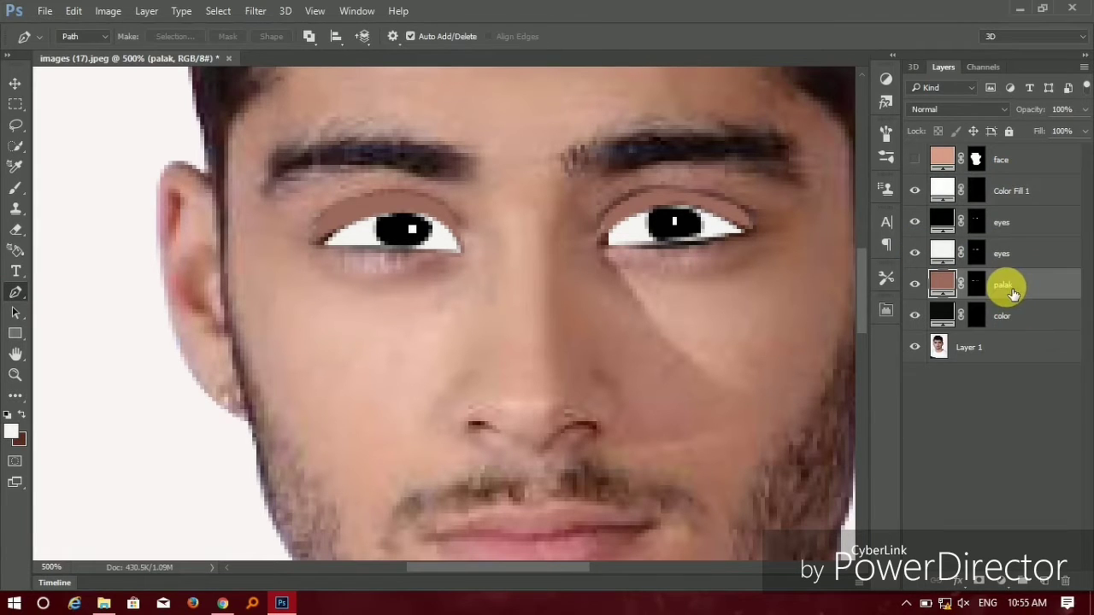
pyautogui.moveTo(1012, 293); pyautogui.dragTo(1007, 181)
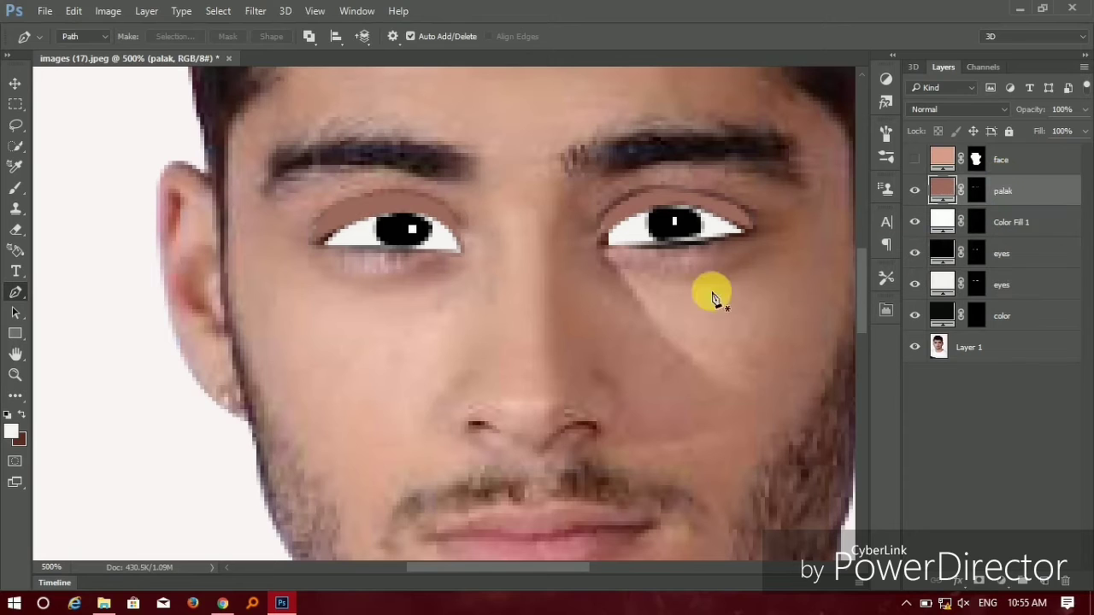
pyautogui.moveTo(640, 258); pyautogui.dragTo(630, 281)
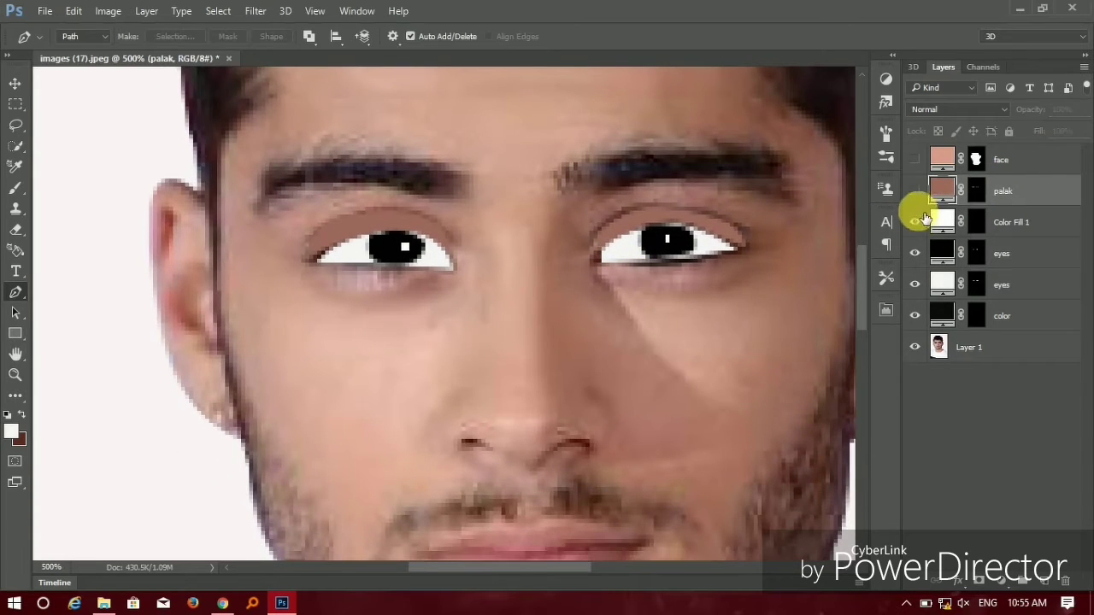
# Move the color lash-line layer above palak, then hide the eye fills to show the photo.
pyautogui.moveTo(914, 223); pyautogui.dragTo(914, 315)
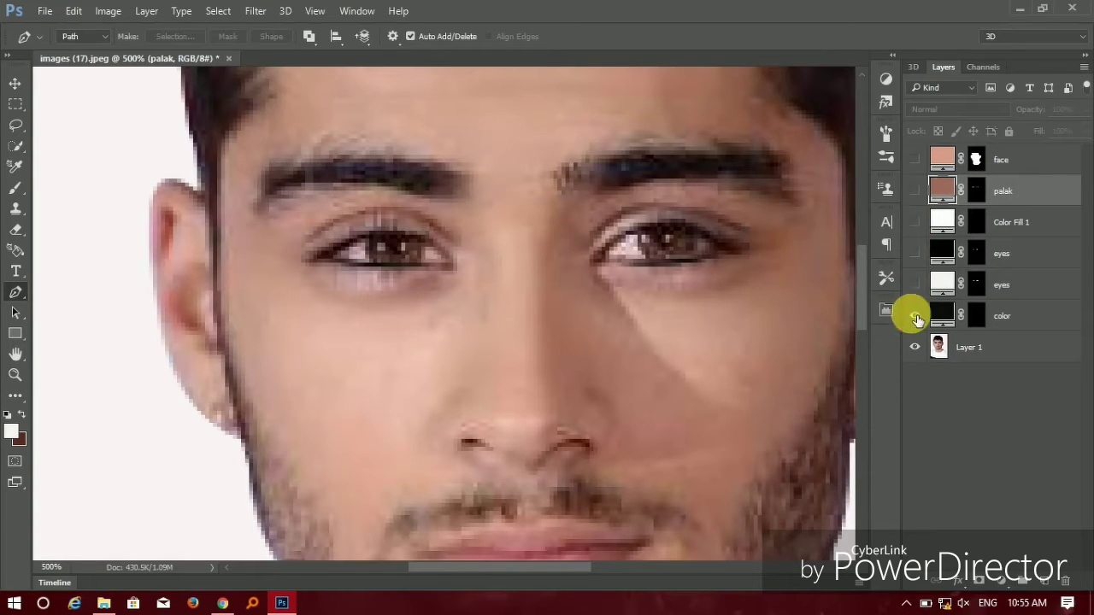
pyautogui.click(914, 315)
pyautogui.click(914, 191)
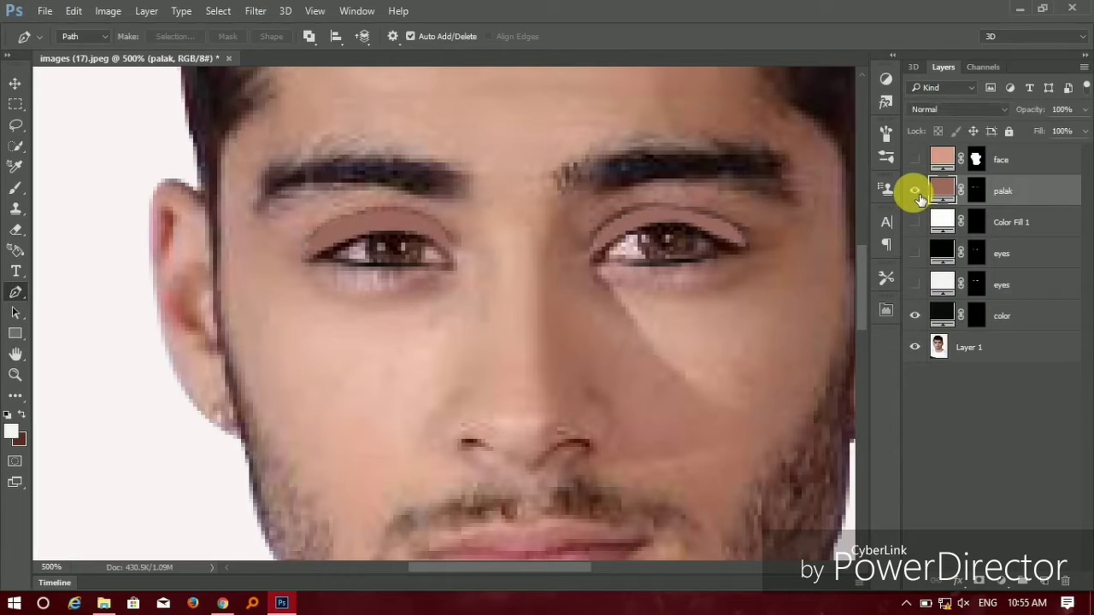
pyautogui.moveTo(914, 222); pyautogui.dragTo(914, 285)
pyautogui.doubleClick(1002, 315)
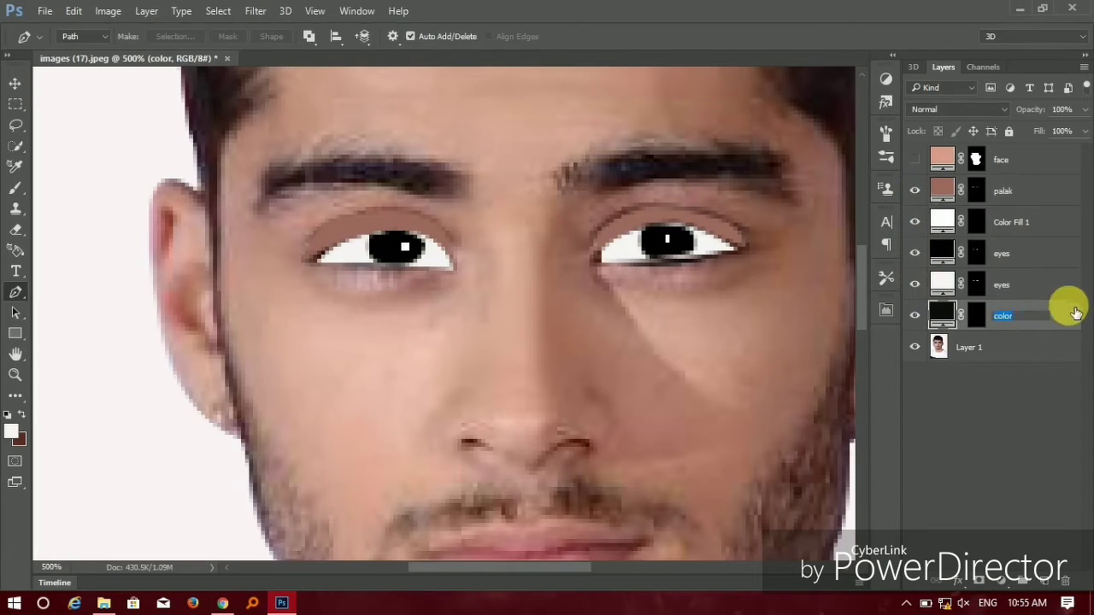
pyautogui.moveTo(1075, 314); pyautogui.dragTo(1005, 175)
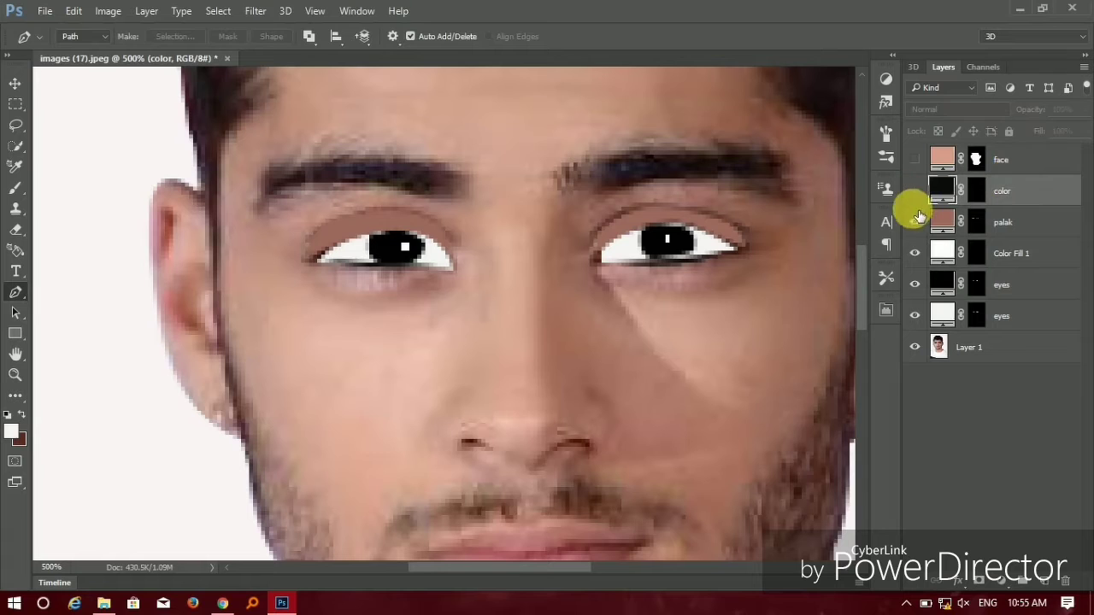
pyautogui.moveTo(914, 222); pyautogui.dragTo(914, 315)
# Begin tracing the left ear's outline and reset the layer filter to show all layers.
pyautogui.moveTo(689, 412)
pyautogui.mouseDown()
pyautogui.moveTo(724, 365)
pyautogui.moveTo(617, 357)
pyautogui.mouseUp()
pyautogui.click(963, 346)
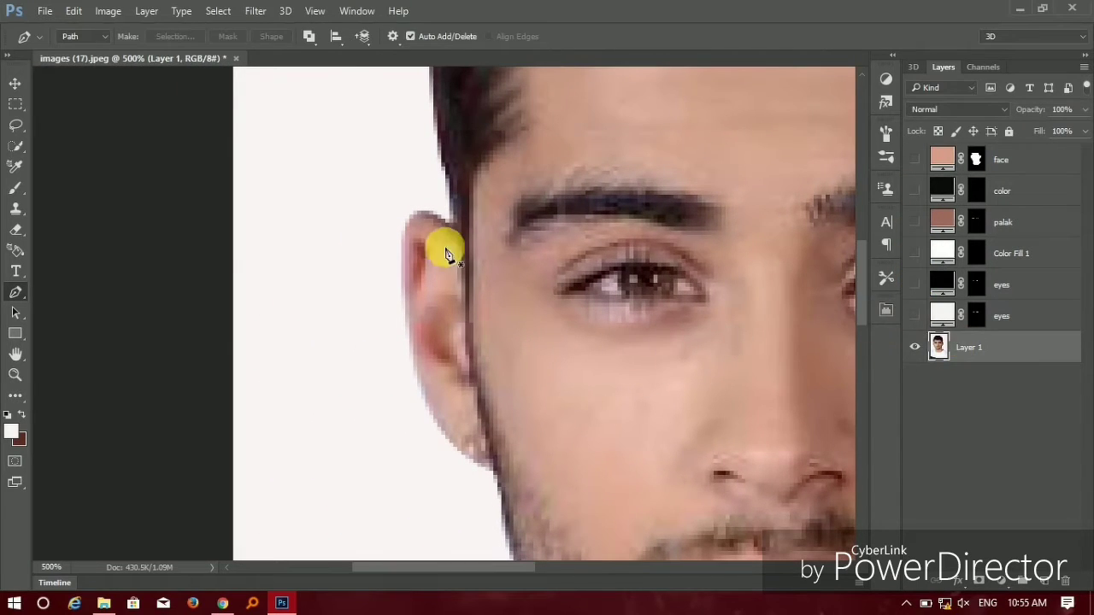
pyautogui.click(416, 247)
pyautogui.click(413, 289)
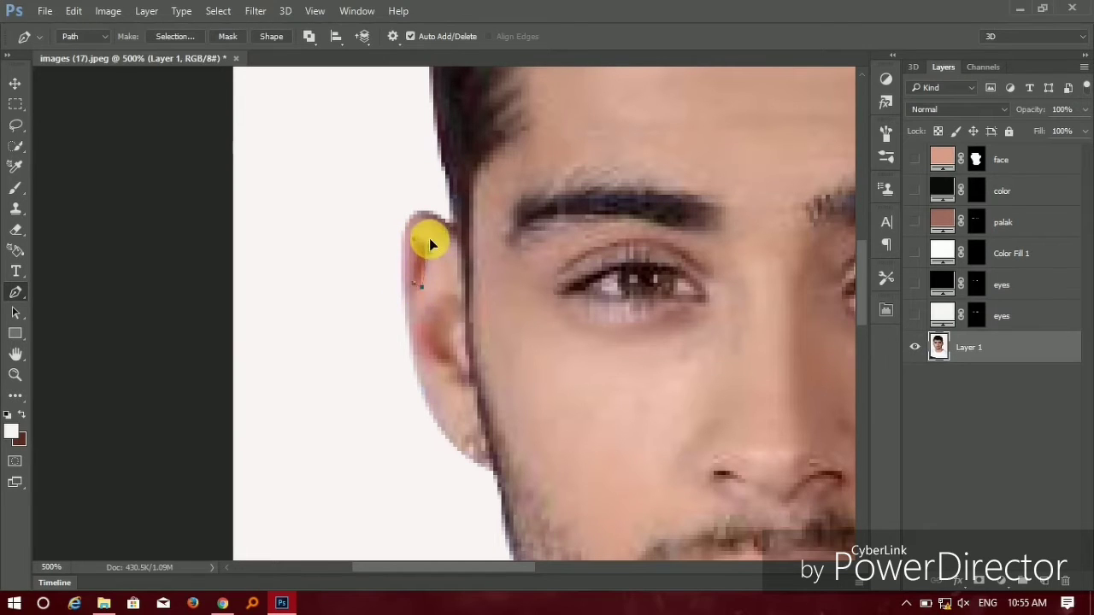
pyautogui.click(460, 301)
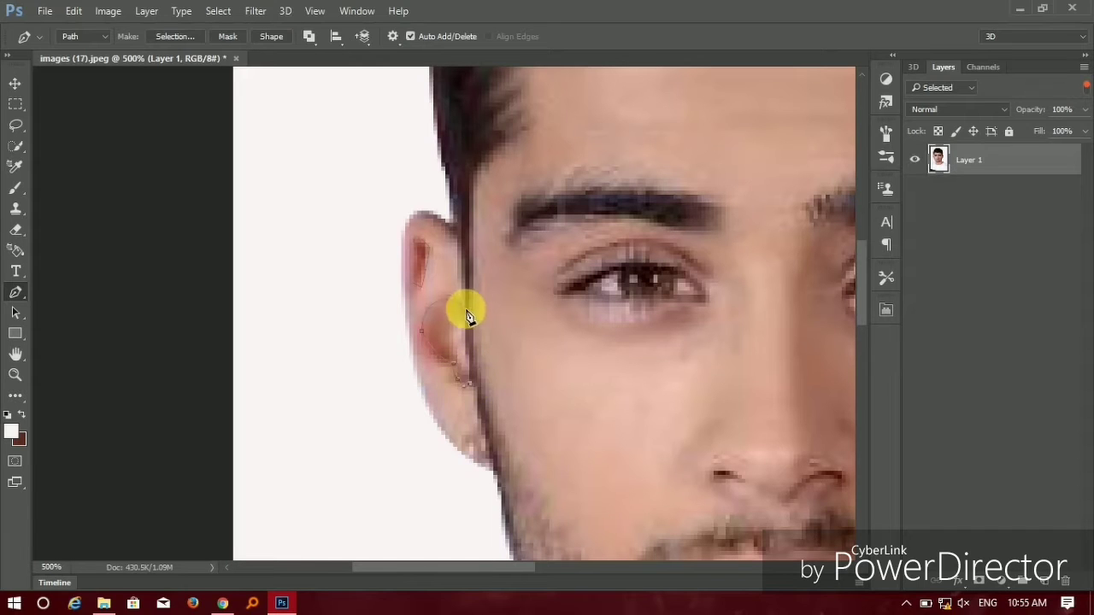
pyautogui.click(940, 87)
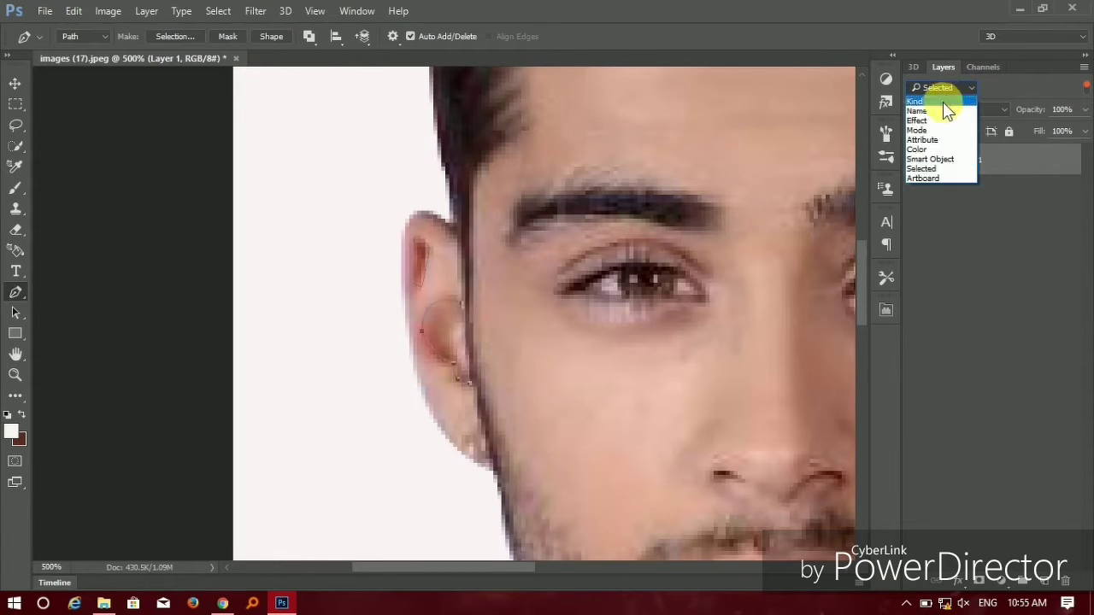
pyautogui.click(971, 404)
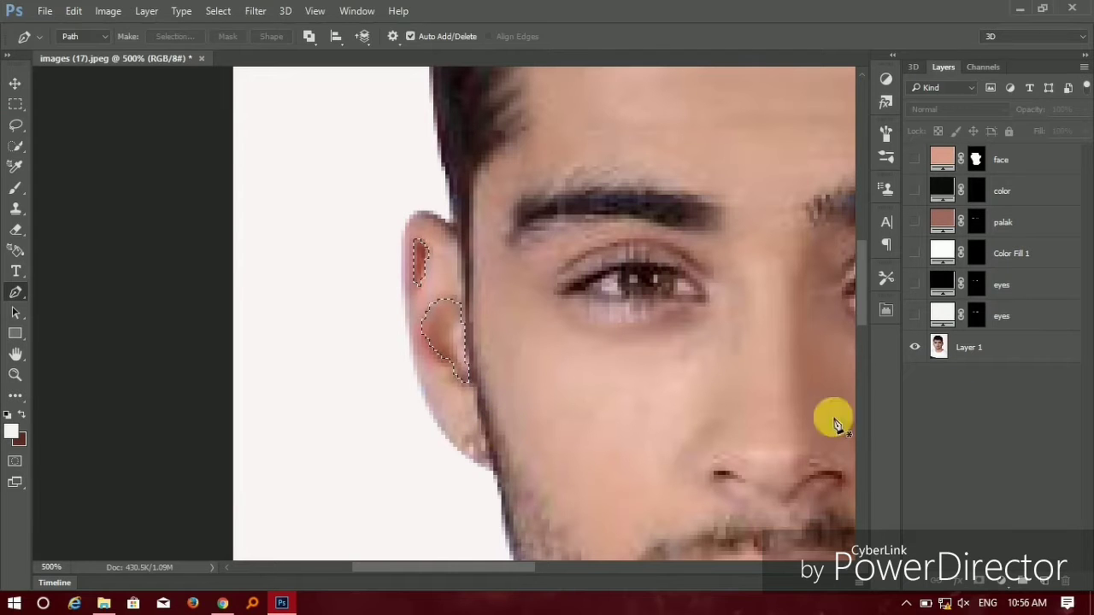
# Add a Solid Color fill layer for the left ear in an orange-brown skin tone.
pyautogui.click(976, 347)
pyautogui.click(988, 580)
pyautogui.click(984, 235)
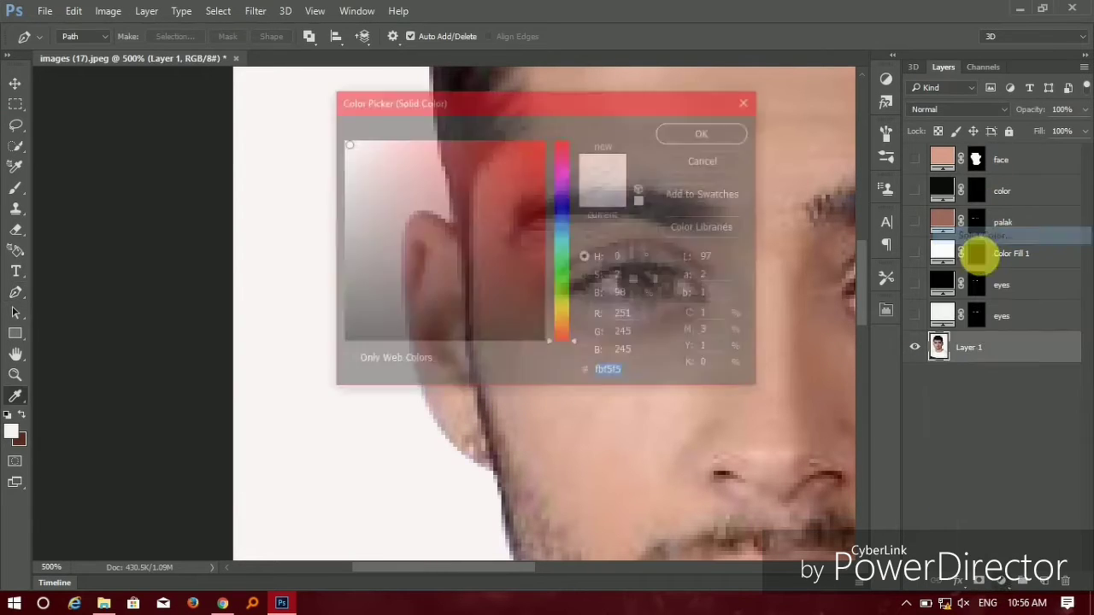
pyautogui.moveTo(641, 103)
pyautogui.mouseDown()
pyautogui.moveTo(763, 118)
pyautogui.moveTo(911, 75)
pyautogui.mouseUp()
pyautogui.click(513, 195)
pyautogui.click(556, 390)
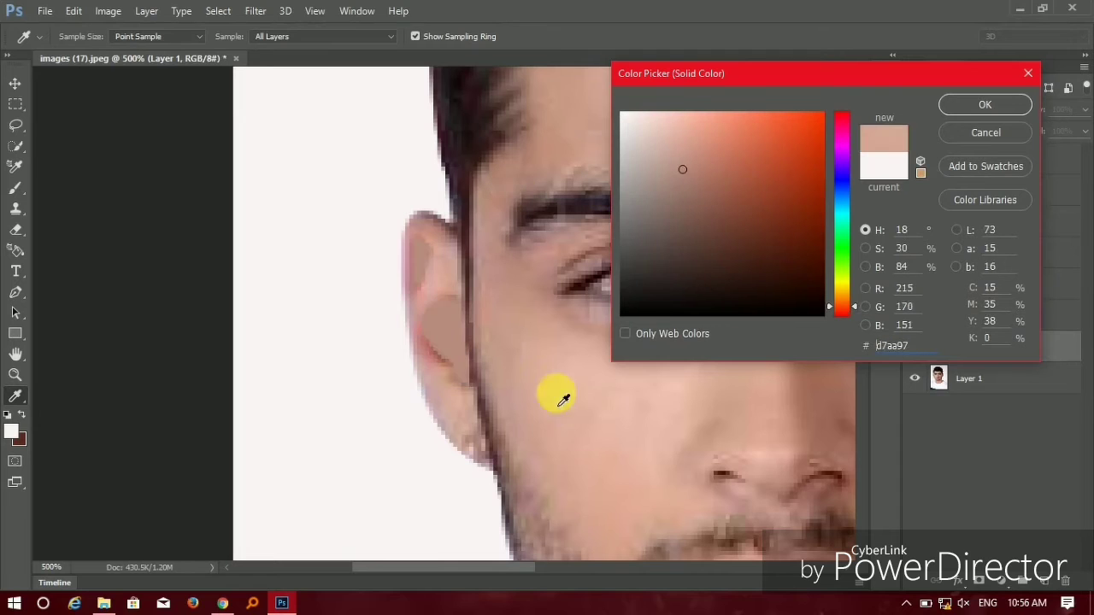
pyautogui.click(627, 416)
pyautogui.moveTo(706, 126)
pyautogui.mouseDown()
pyautogui.moveTo(712, 215)
pyautogui.moveTo(704, 193)
pyautogui.moveTo(733, 169)
pyautogui.mouseUp()
pyautogui.press('Return')
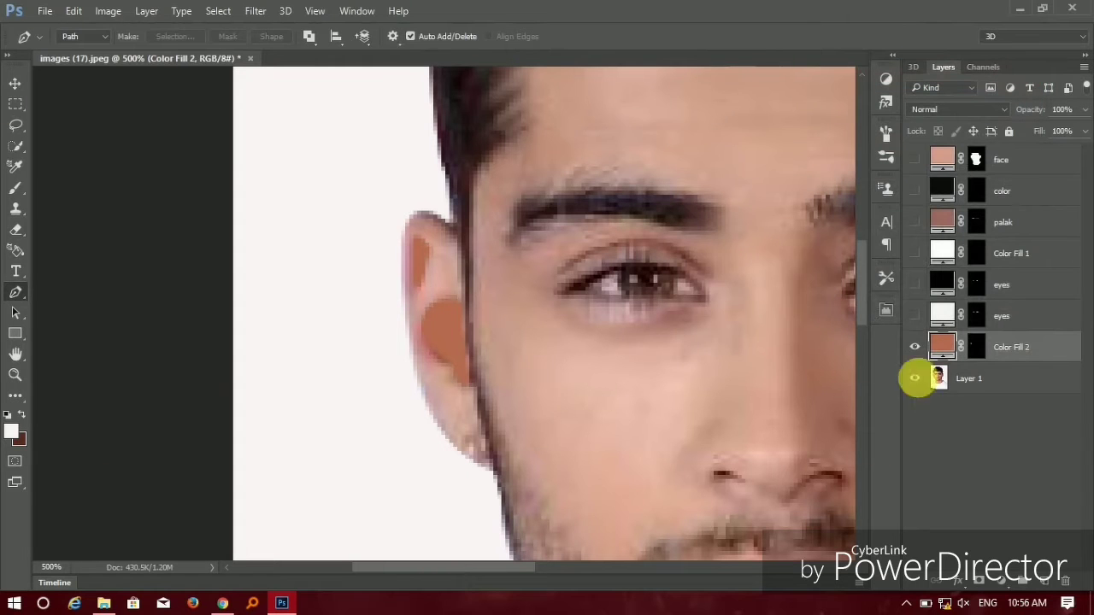
# Try a darker brown for the ear fill, then cancel to keep the orange-brown.
pyautogui.hscroll(3, 679, 415)
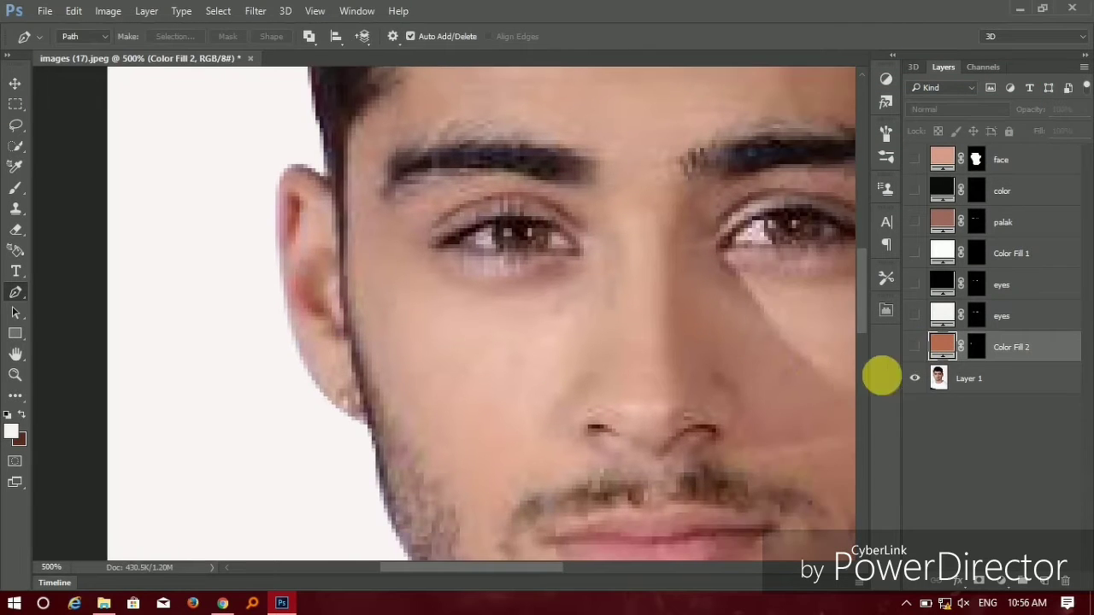
pyautogui.doubleClick(940, 344)
pyautogui.moveTo(702, 192); pyautogui.dragTo(637, 139)
pyautogui.click(667, 236)
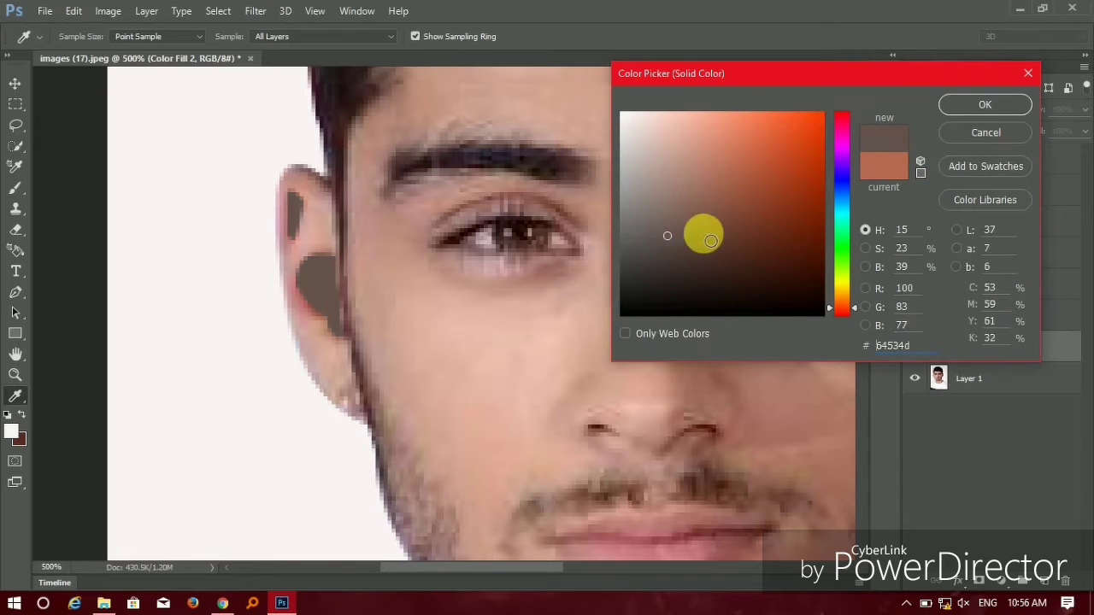
pyautogui.click(947, 132)
# Rename the ear fill layer to 'left ear'.
pyautogui.press('p')
pyautogui.moveTo(800, 384)
pyautogui.mouseDown()
pyautogui.moveTo(564, 260)
pyautogui.moveTo(557, 219)
pyautogui.mouseUp()
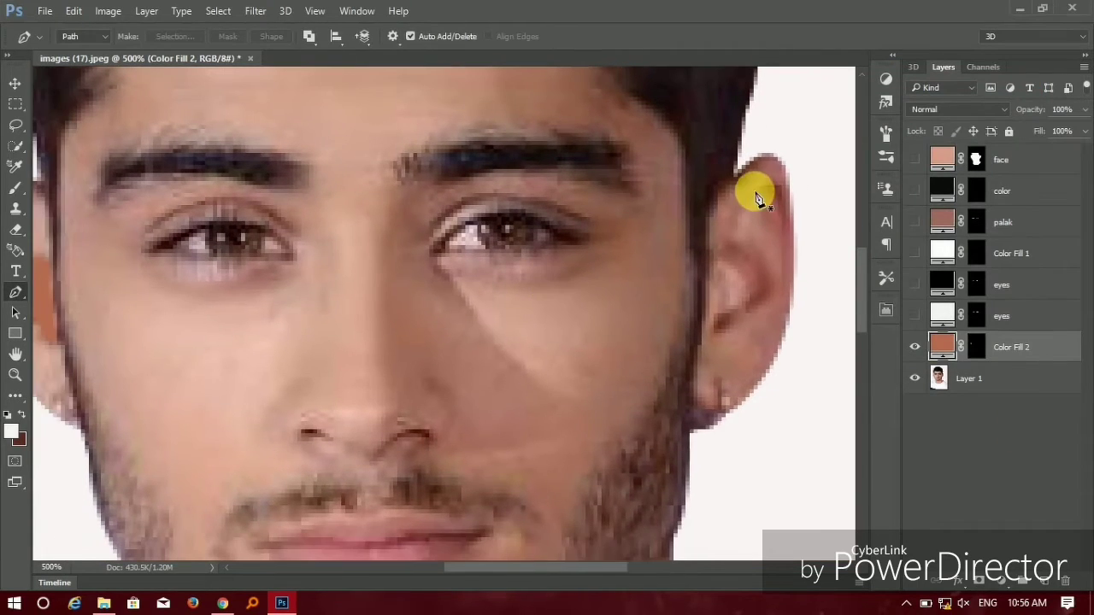
pyautogui.doubleClick(1011, 347)
pyautogui.write('l')
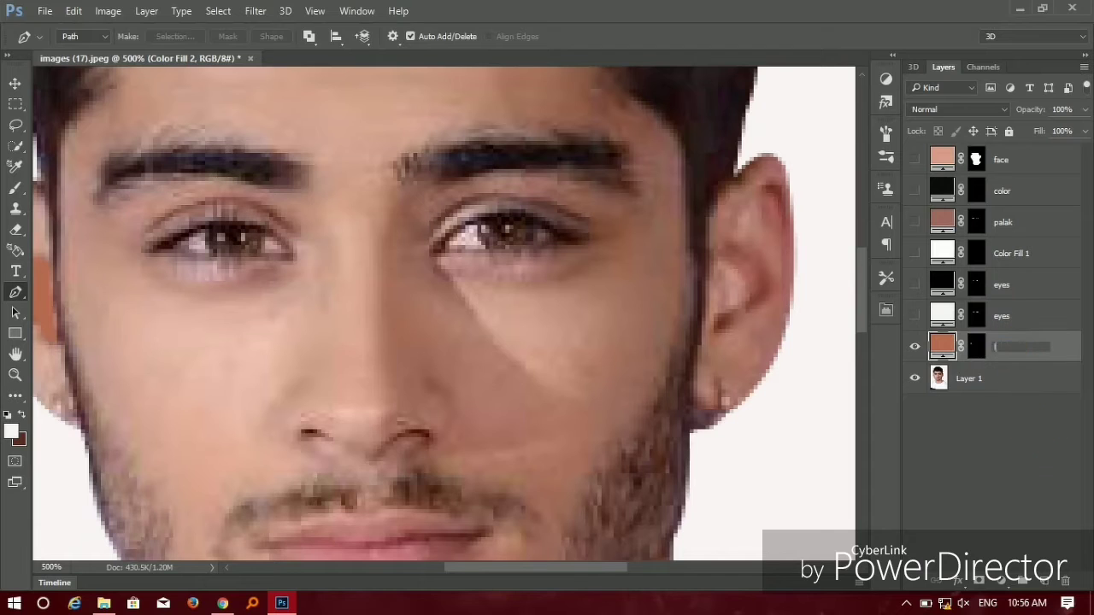
pyautogui.write('eft ear')
pyautogui.click(1034, 429)
# Trace the right ear with the Pen and convert the outline to a selection with Ctrl+Enter.
pyautogui.click(773, 191)
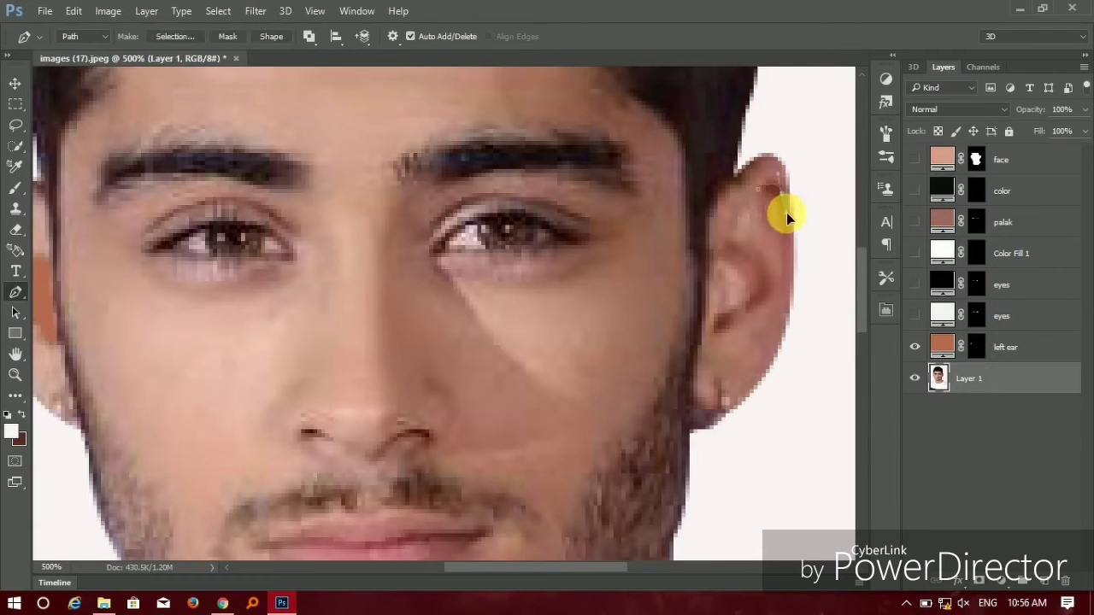
pyautogui.click(786, 218)
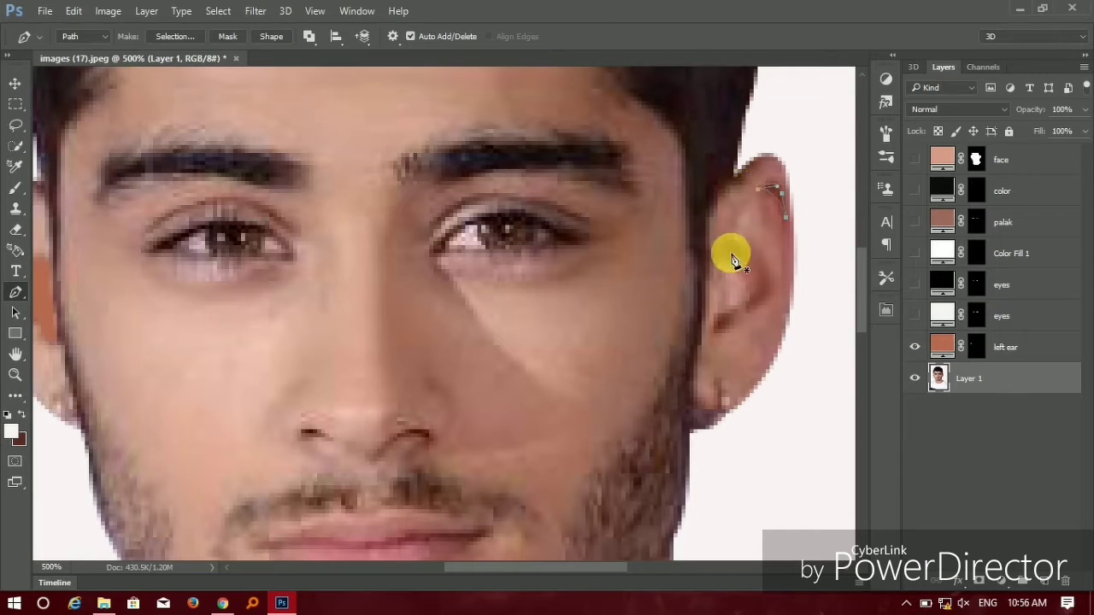
pyautogui.click(764, 292)
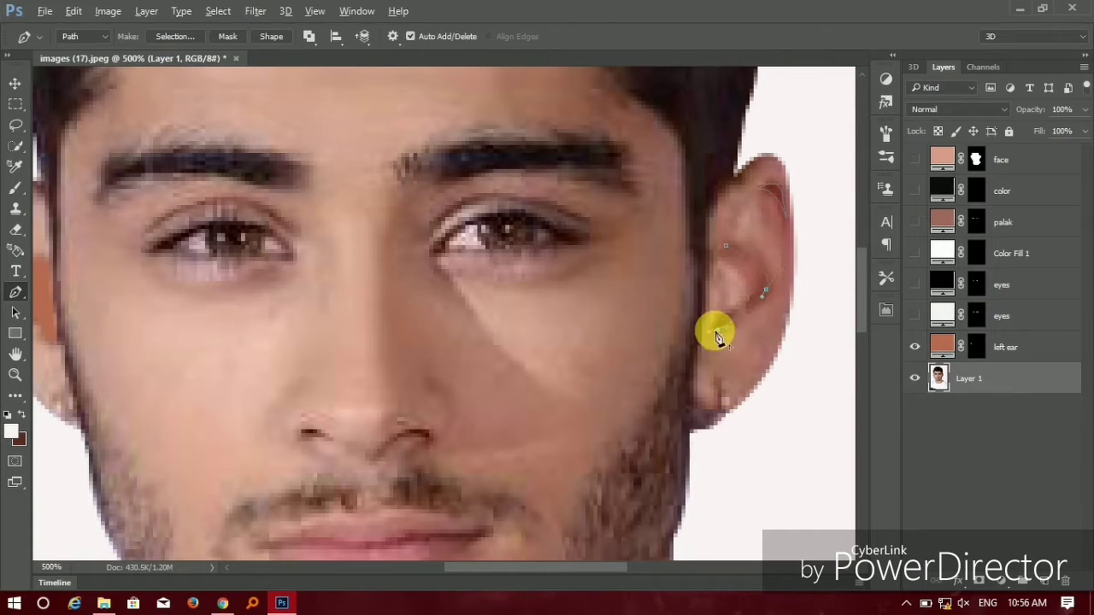
pyautogui.click(718, 328)
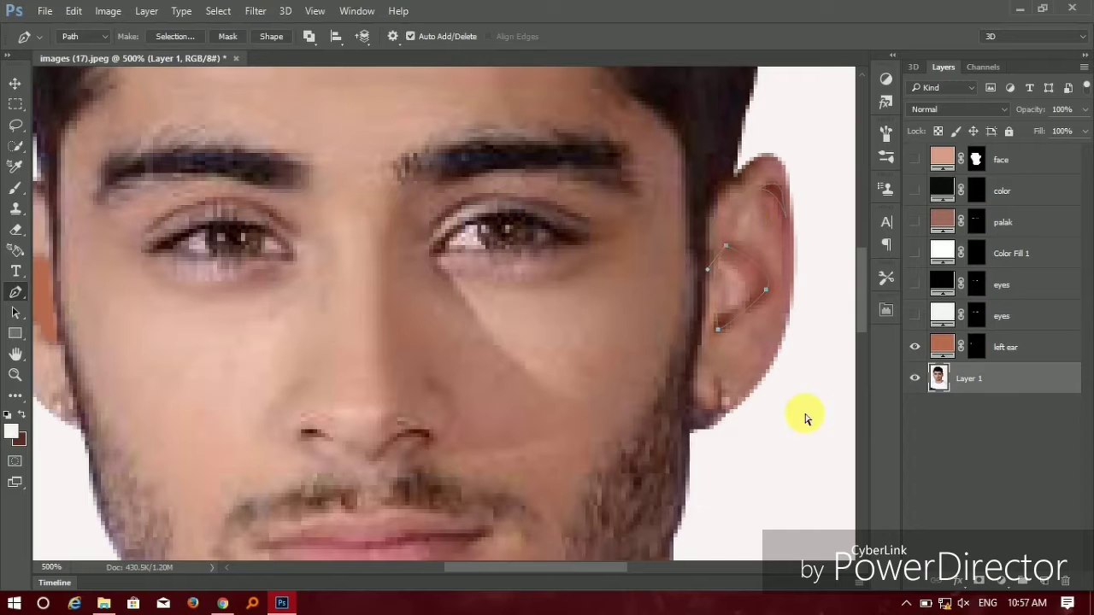
pyautogui.hotkey('ctrl', 'Return')
# Abandon a tan fill attempt and copy the left ear fill's colour for reuse.
pyautogui.click(1010, 581)
pyautogui.click(1005, 239)
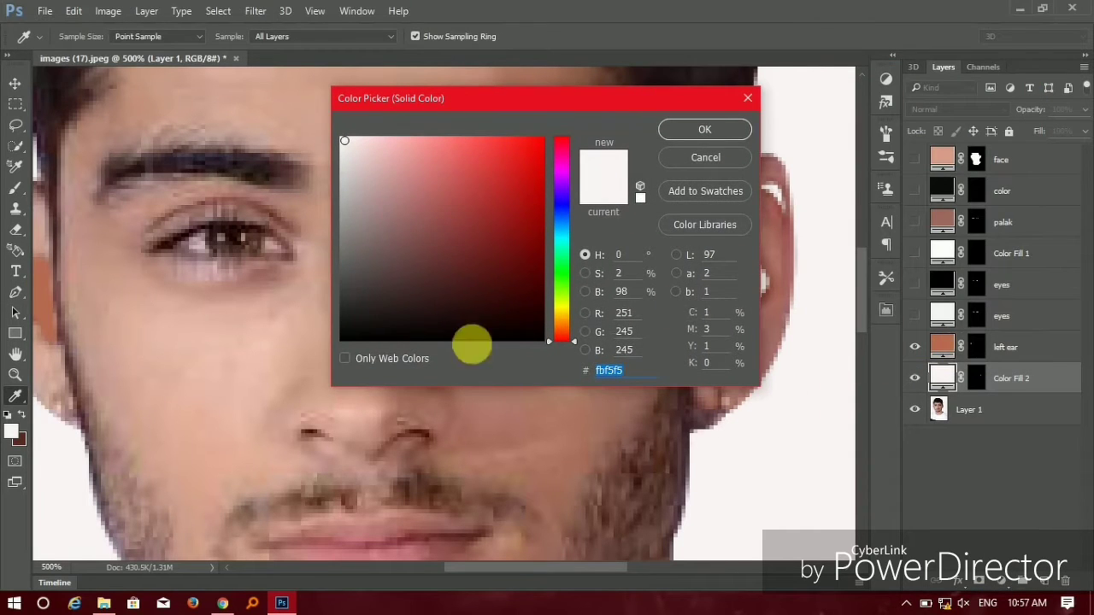
pyautogui.click(97, 327)
pyautogui.moveTo(426, 199); pyautogui.dragTo(443, 217)
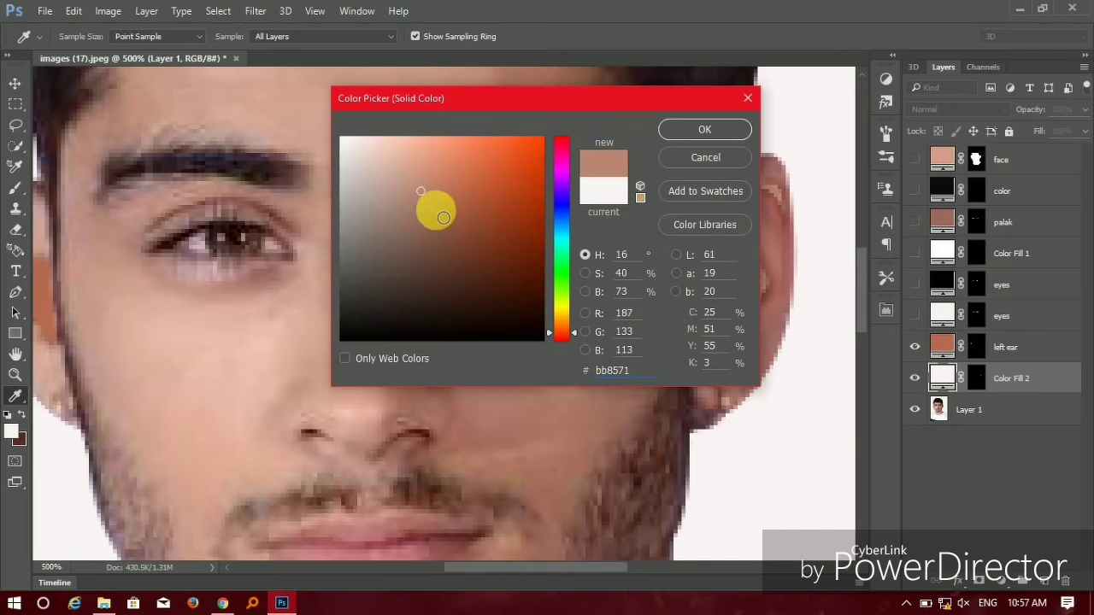
pyautogui.click(695, 157)
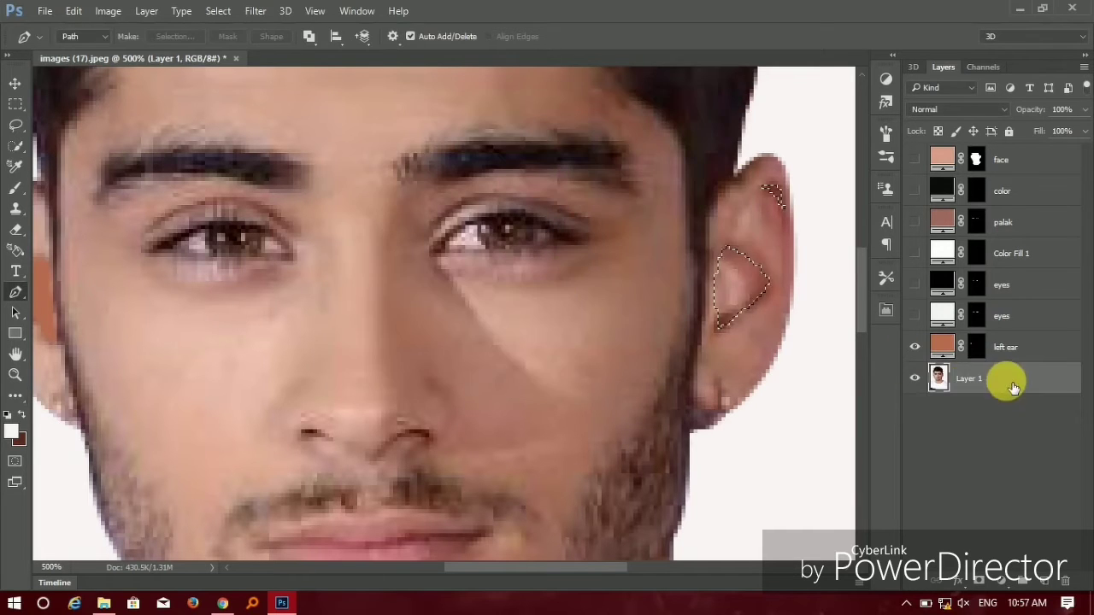
pyautogui.doubleClick(942, 347)
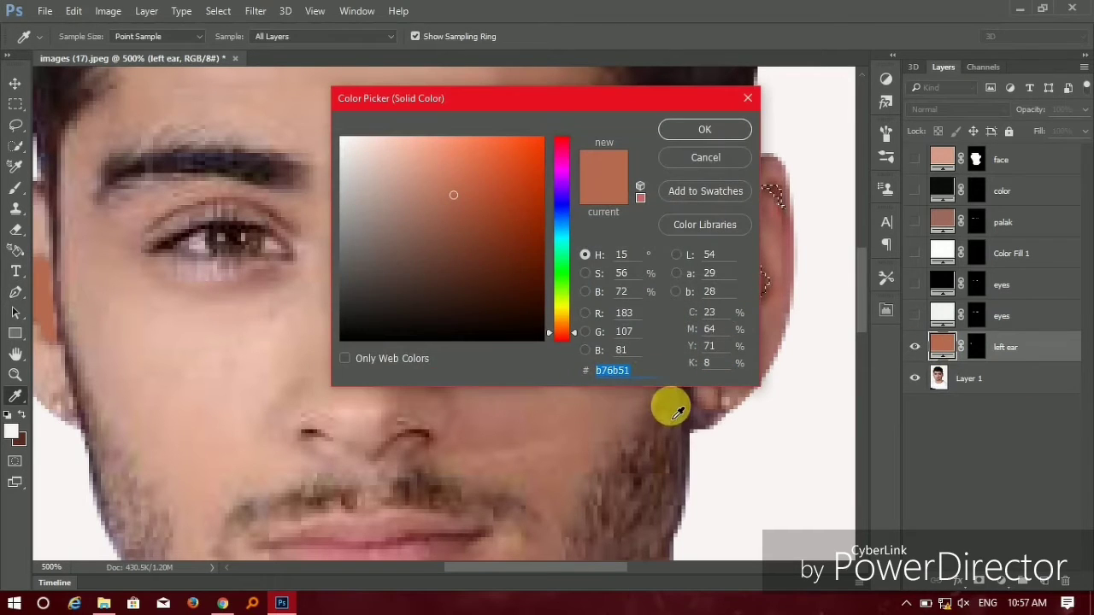
pyautogui.click(704, 159)
# Add a Solid Color fill for the right ear using the pasted b76b51 colour.
pyautogui.click(1002, 581)
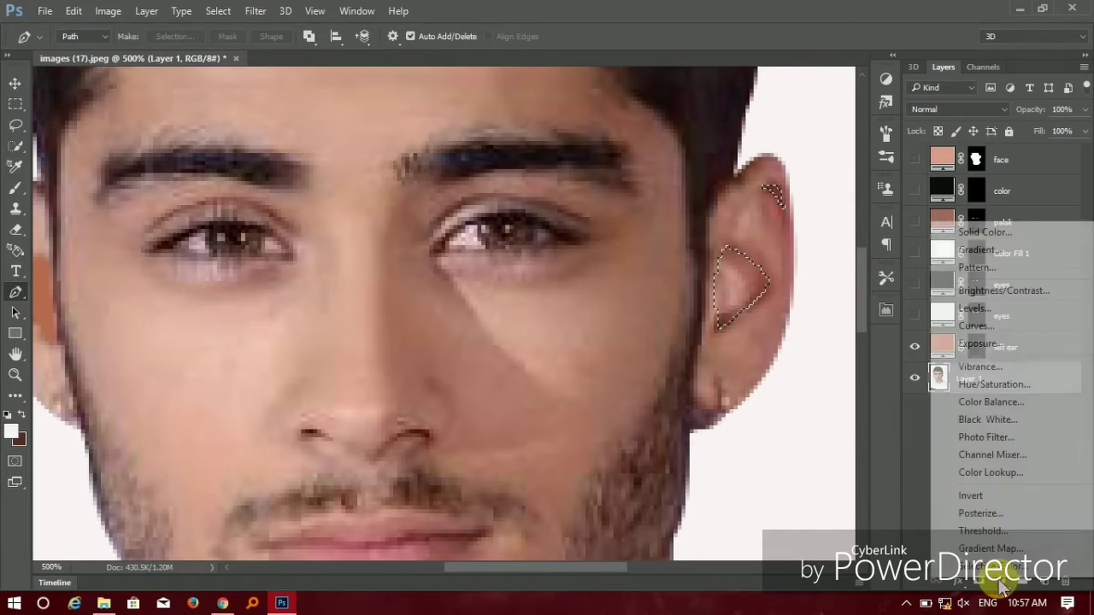
pyautogui.click(982, 231)
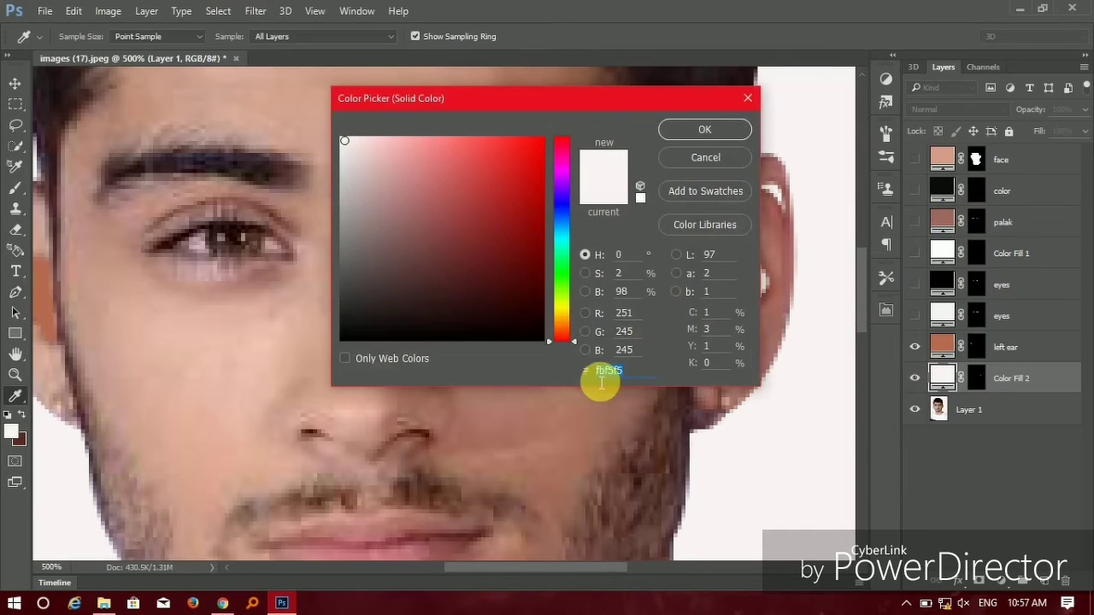
pyautogui.hotkey('ctrl', 'v')
pyautogui.click(712, 128)
# Check against the face fill and rename the new layer to 'right ear'.
pyautogui.scroll(3, 675, 393)
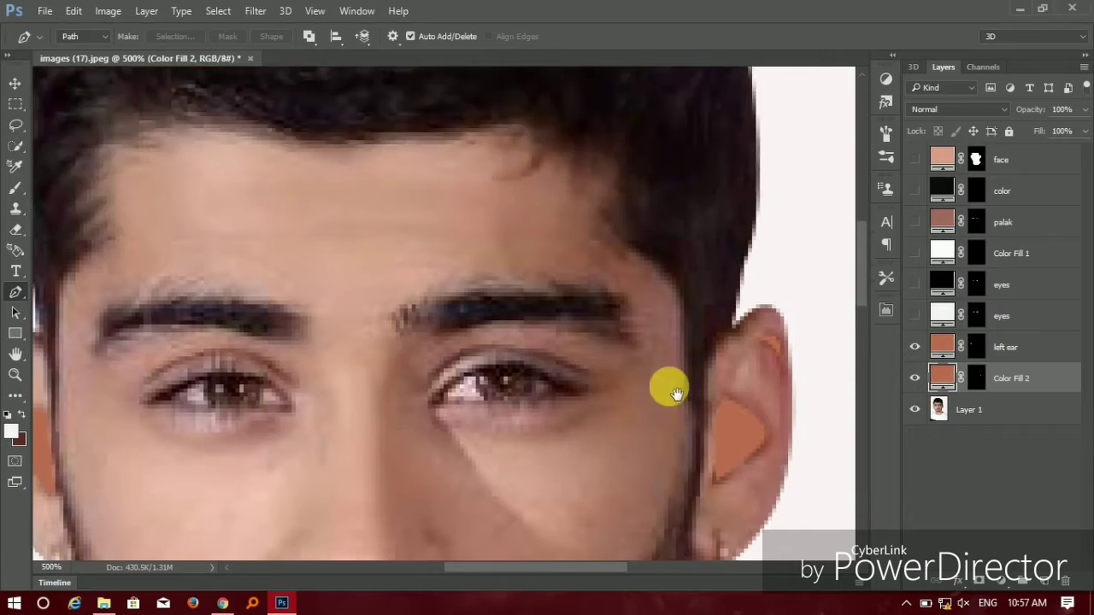
pyautogui.click(914, 160)
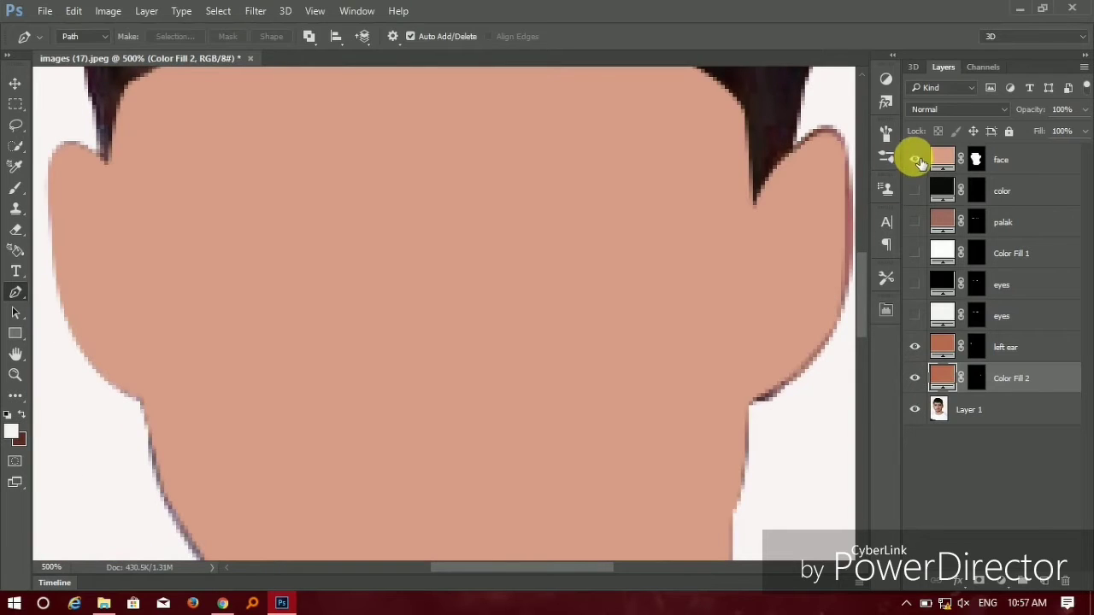
pyautogui.moveTo(1017, 378)
pyautogui.mouseDown()
pyautogui.moveTo(1013, 153)
pyautogui.moveTo(1005, 376)
pyautogui.mouseUp()
pyautogui.click(914, 160)
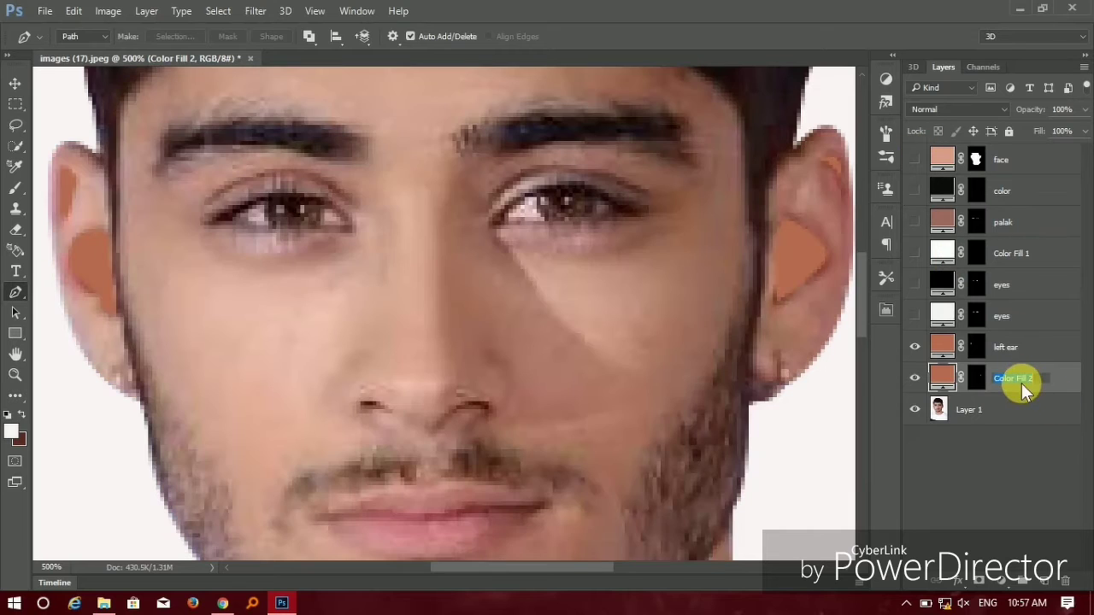
pyautogui.write('right ear')
pyautogui.press('Return')
pyautogui.scroll(2, 629, 329)
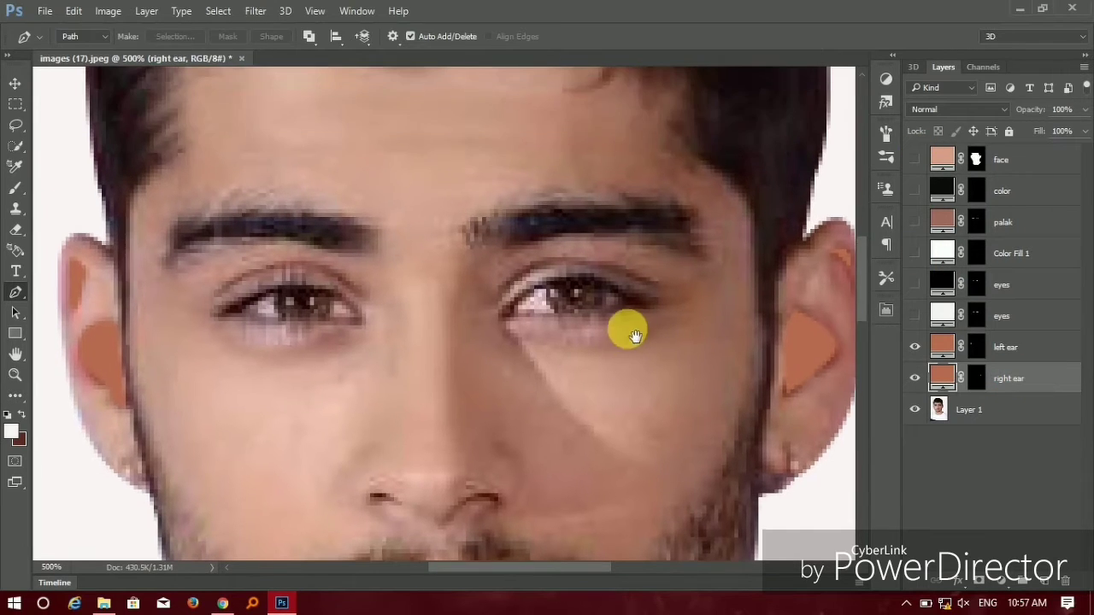
# Hide both ear fills and trace the eyebrow on the image's right with the Pen.
pyautogui.click(914, 378)
pyautogui.click(914, 347)
pyautogui.click(970, 409)
pyautogui.click(506, 250)
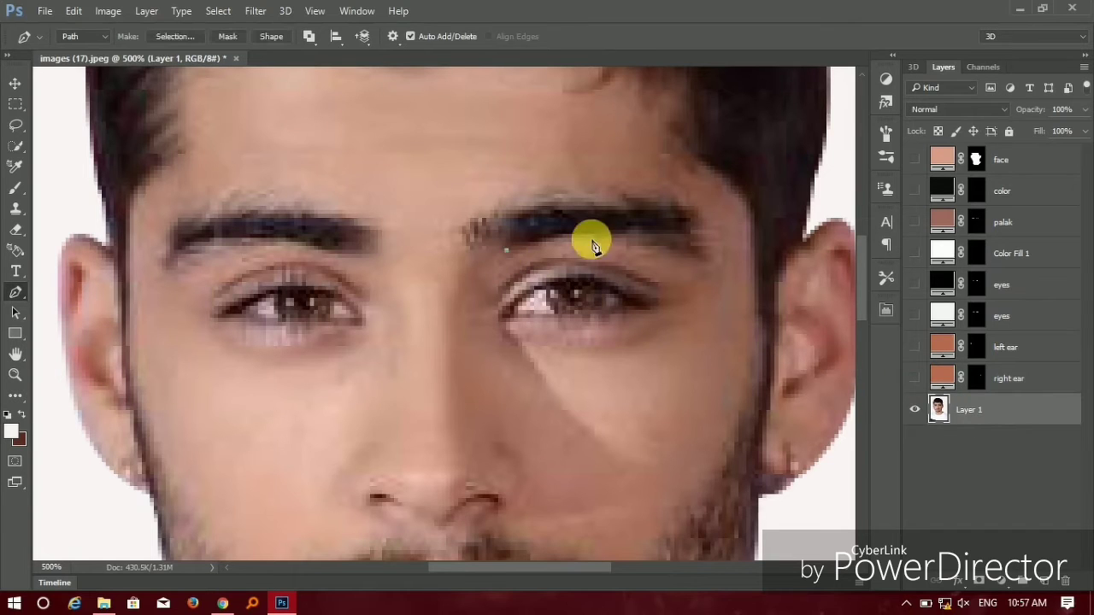
pyautogui.moveTo(654, 238); pyautogui.dragTo(675, 256)
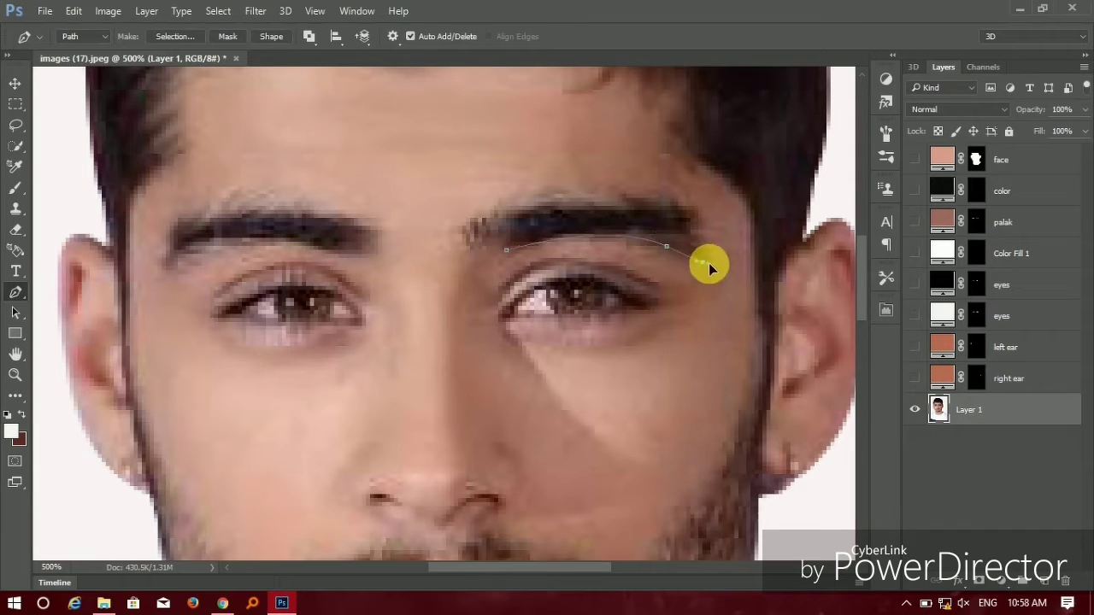
pyautogui.click(702, 262)
pyautogui.moveTo(662, 206); pyautogui.dragTo(517, 214)
pyautogui.click(554, 206)
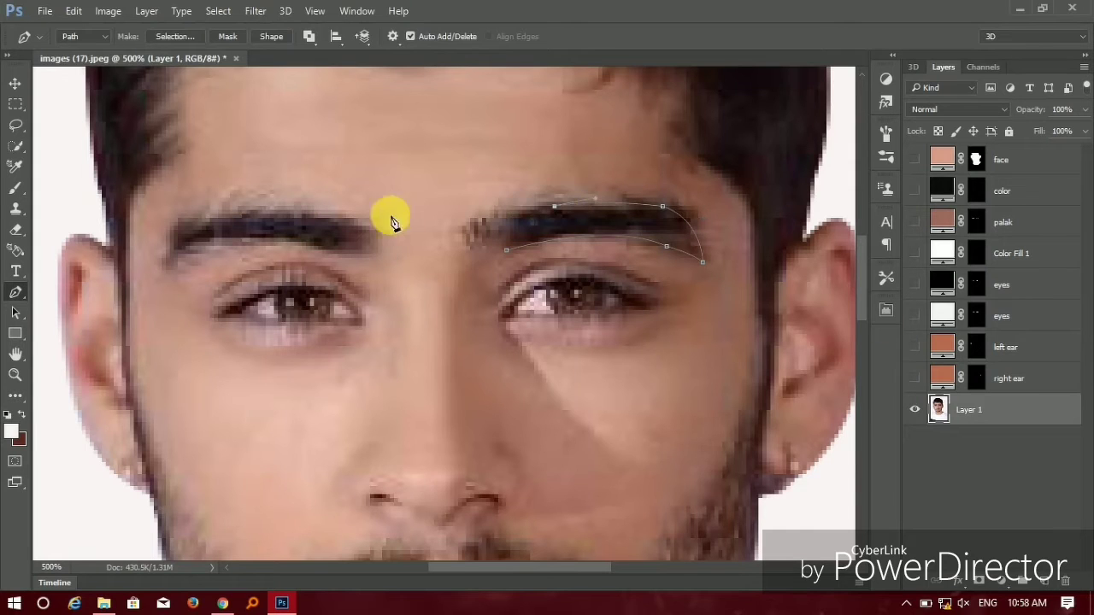
pyautogui.click(485, 221)
pyautogui.hotkey('ctrl', 'Return')
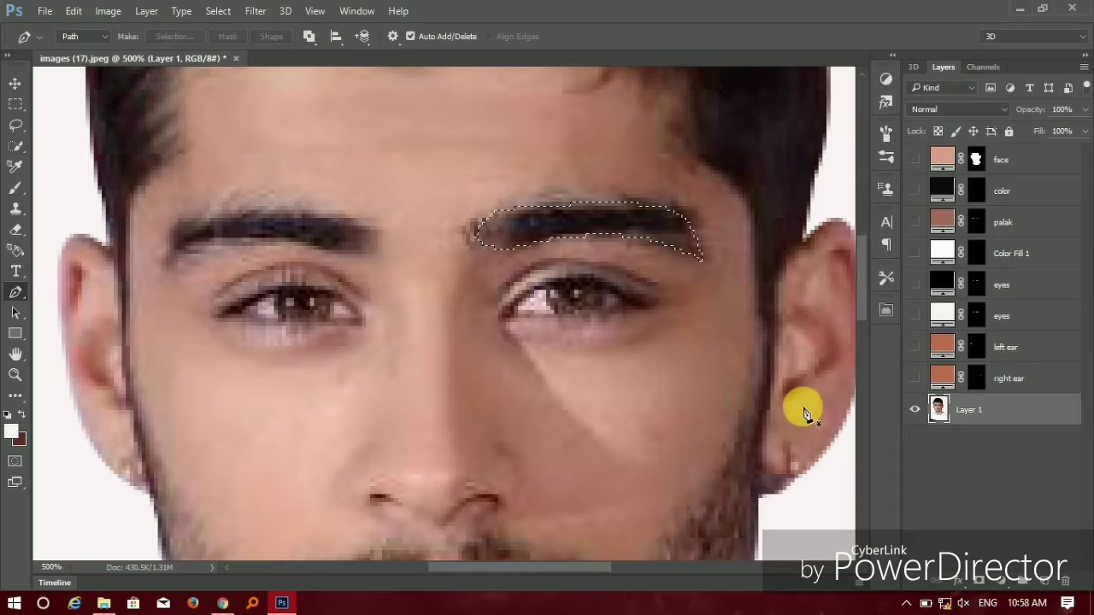
pyautogui.hotkey('ctrl', 'd')
# Trace the left eyebrow and turn both eyebrow outlines into a selection.
pyautogui.click(181, 265)
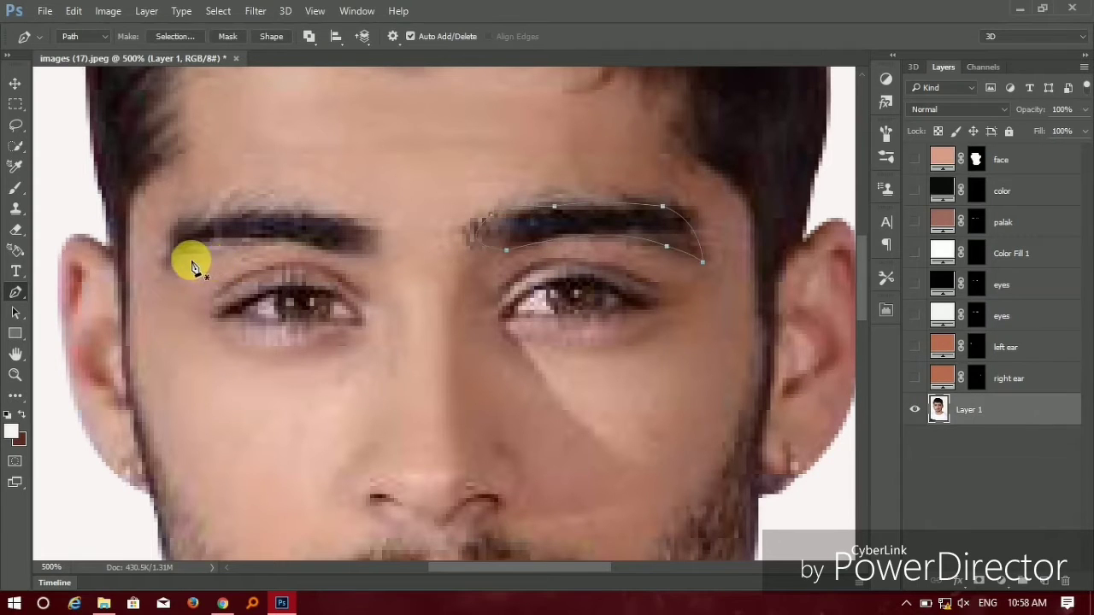
pyautogui.click(258, 237)
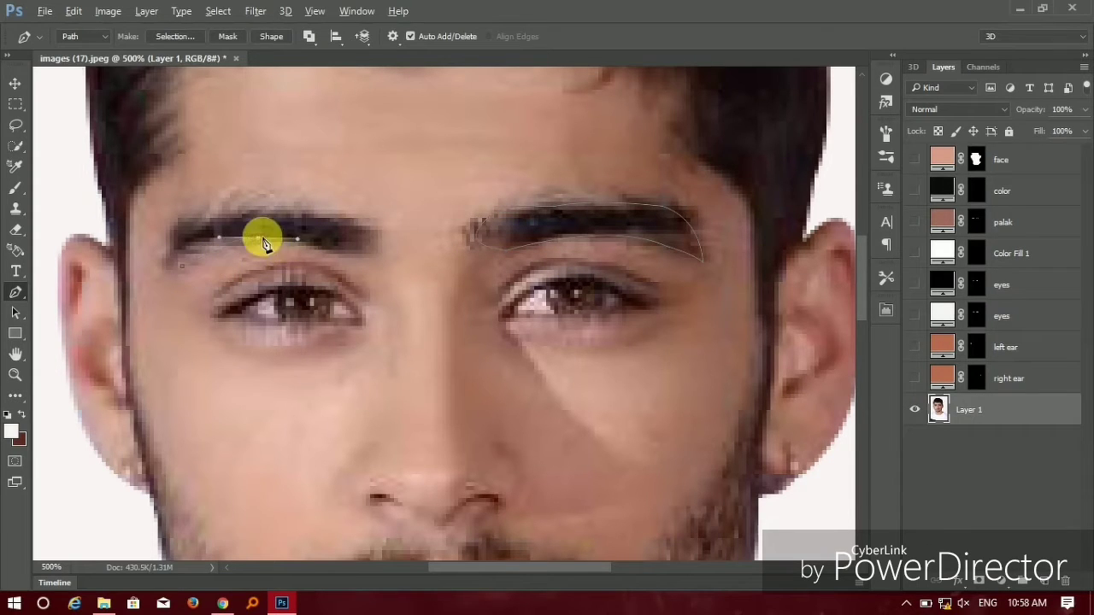
pyautogui.click(317, 241)
pyautogui.moveTo(340, 252); pyautogui.dragTo(364, 247)
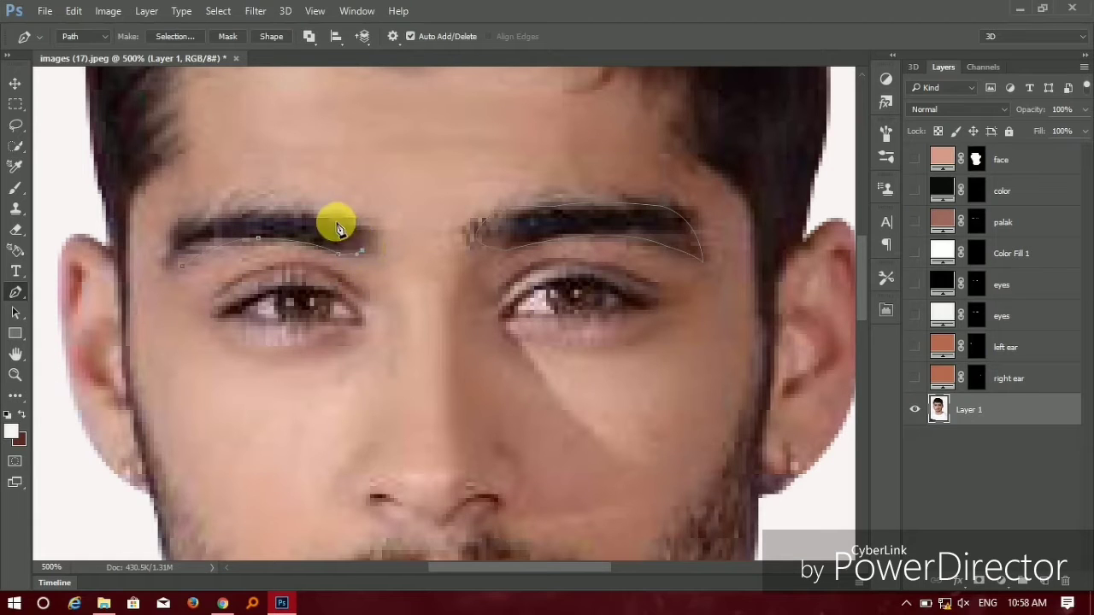
pyautogui.hscroll(-1, 252, 227)
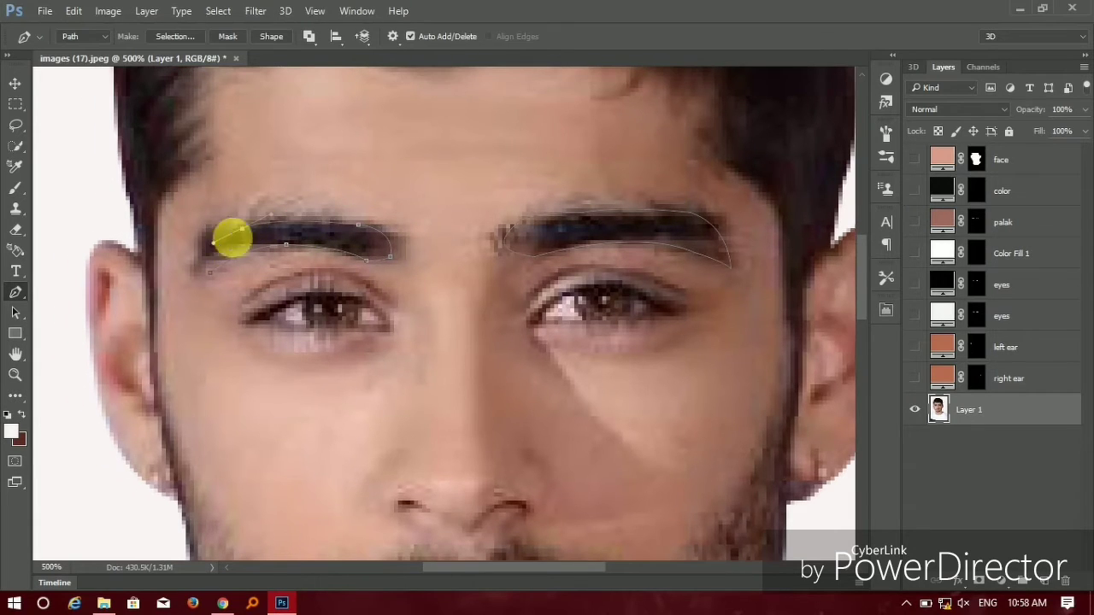
pyautogui.moveTo(233, 239); pyautogui.dragTo(200, 274)
pyautogui.hotkey('ctrl', 'Return')
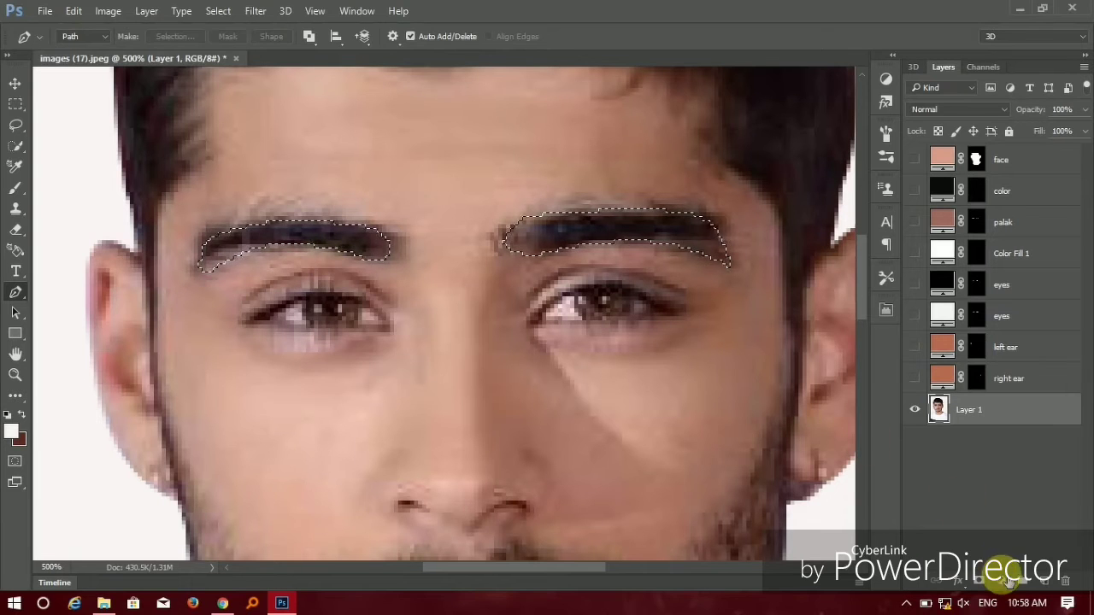
# Fill the eyebrows with a near-black Solid Color layer named 'eye brow'.
pyautogui.click(1009, 581)
pyautogui.click(978, 226)
pyautogui.click(346, 336)
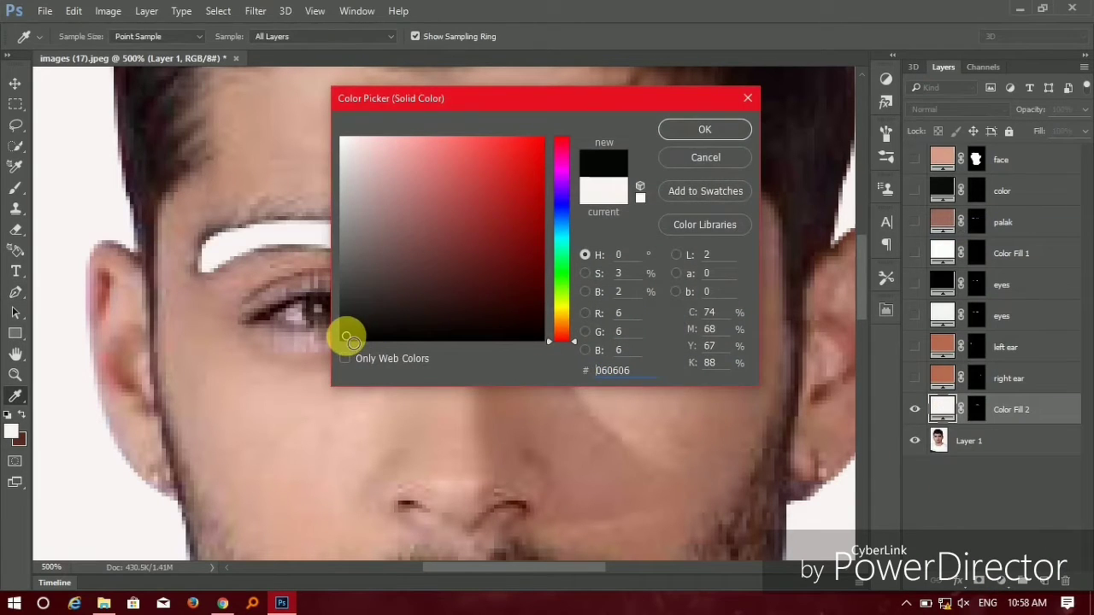
pyautogui.click(699, 130)
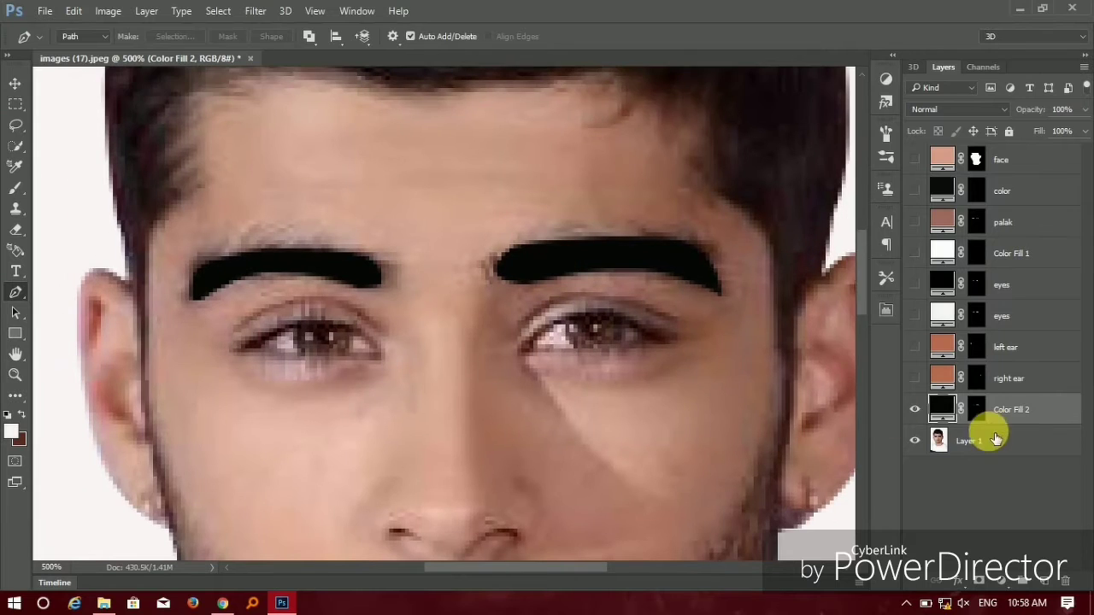
pyautogui.doubleClick(1012, 410)
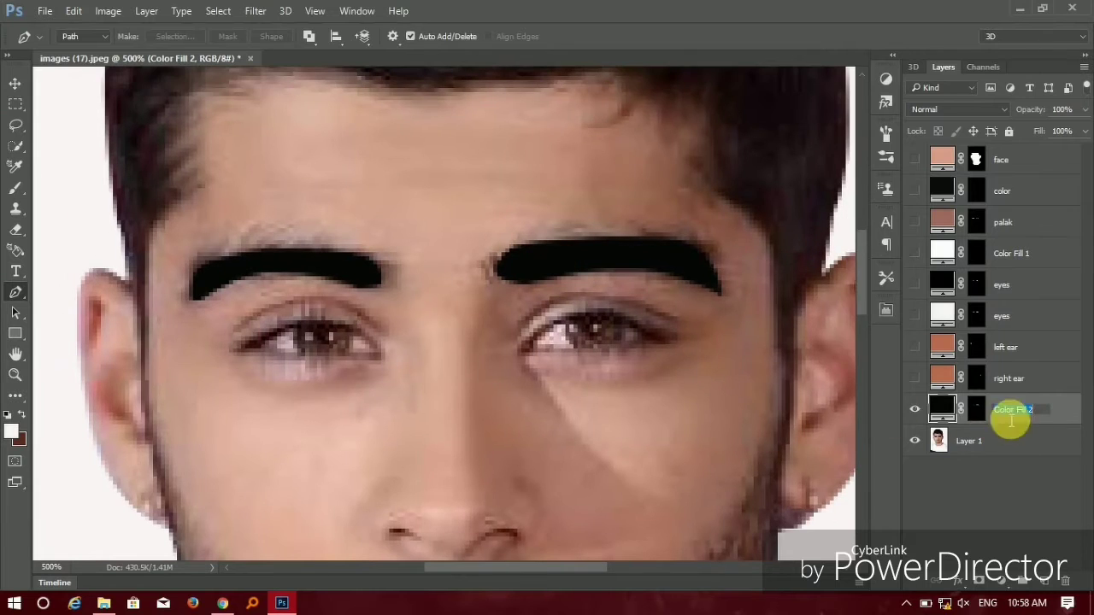
pyautogui.write('eye')
pyautogui.write(' brow')
pyautogui.press('Return')
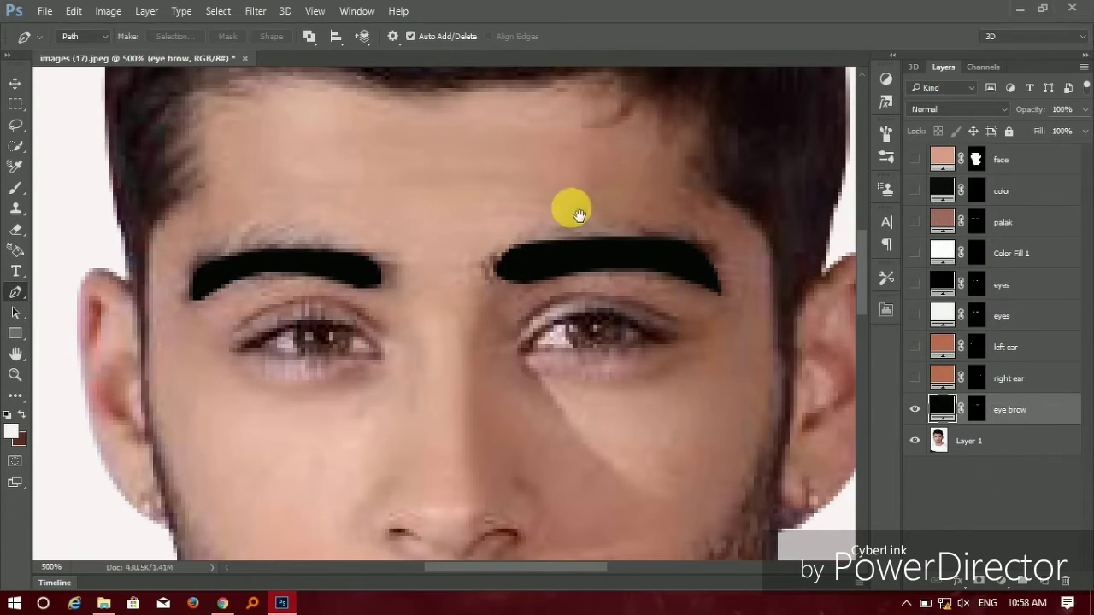
# Select Layer 1, hide the eye brow layer, and zoom in on the forehead hairline.
pyautogui.moveTo(171, 248); pyautogui.dragTo(396, 313)
pyautogui.click(949, 441)
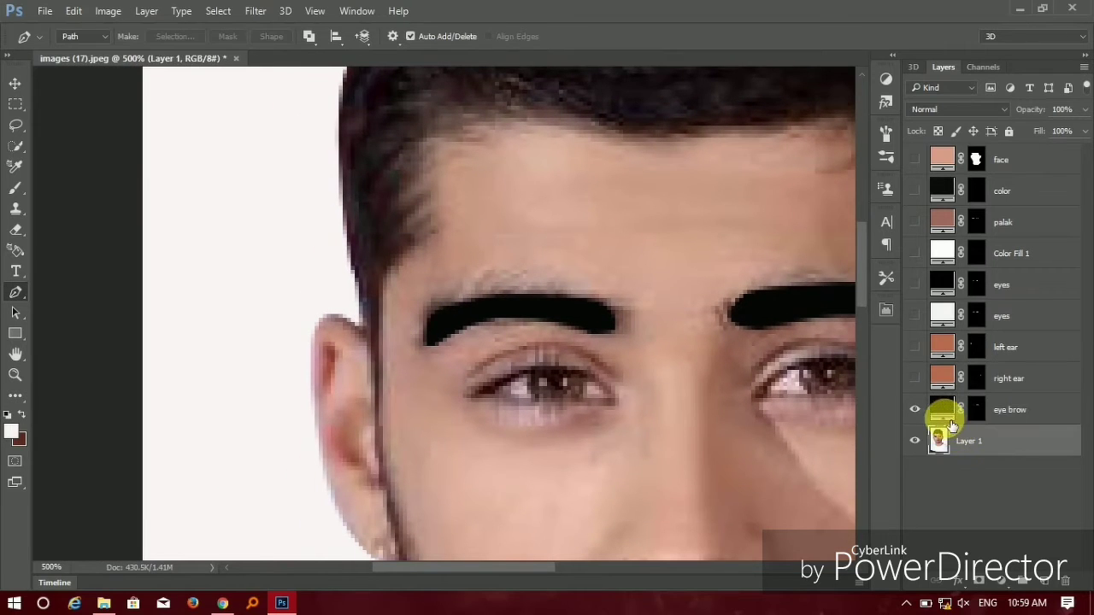
pyautogui.click(377, 357)
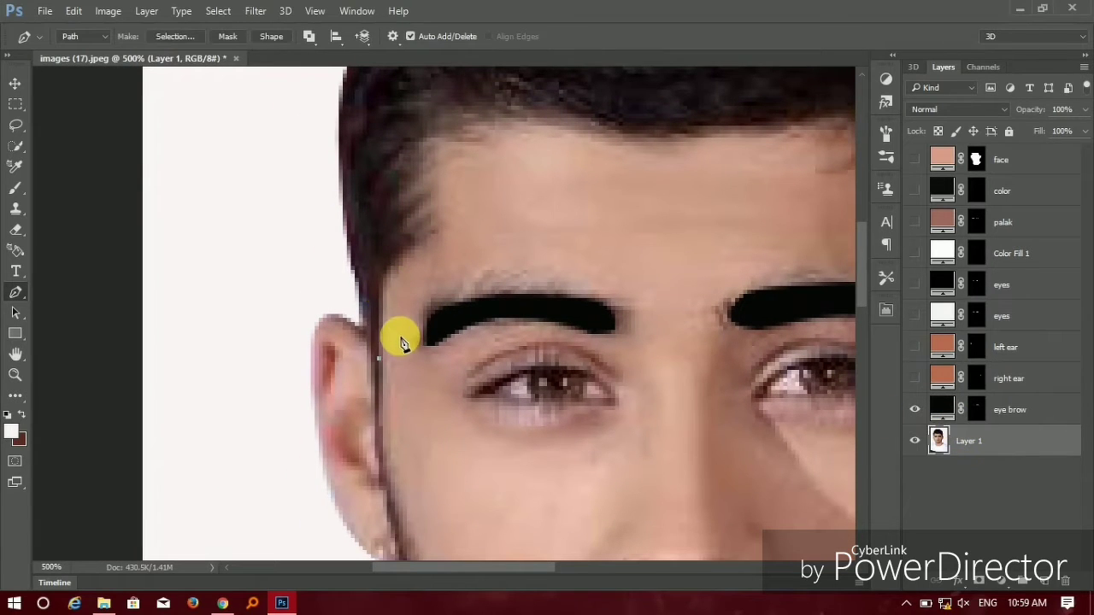
pyautogui.hotkey('ctrl', '0')
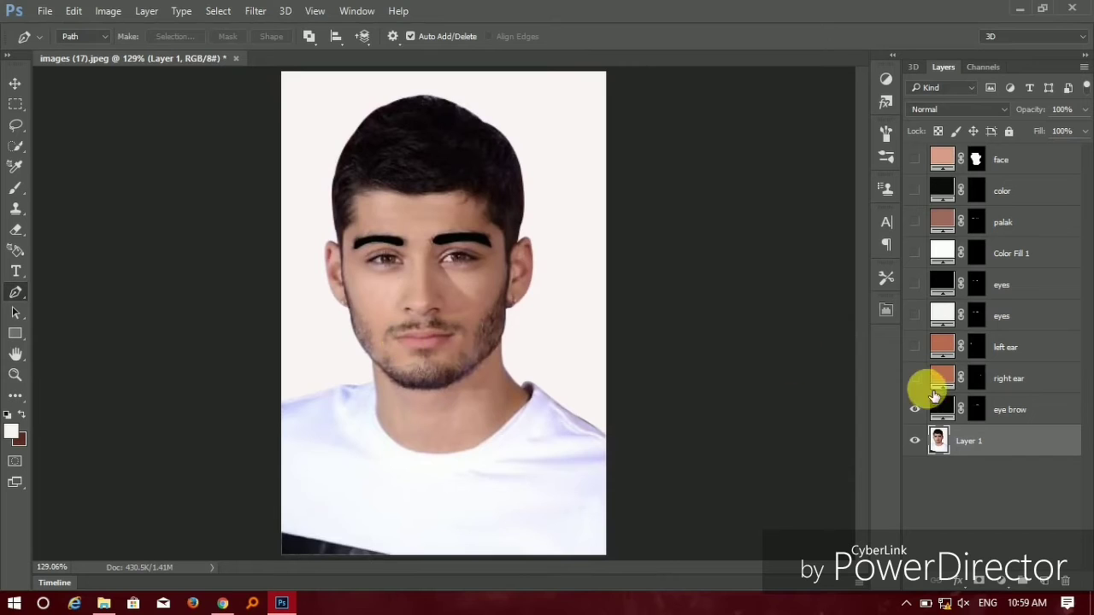
pyautogui.click(914, 409)
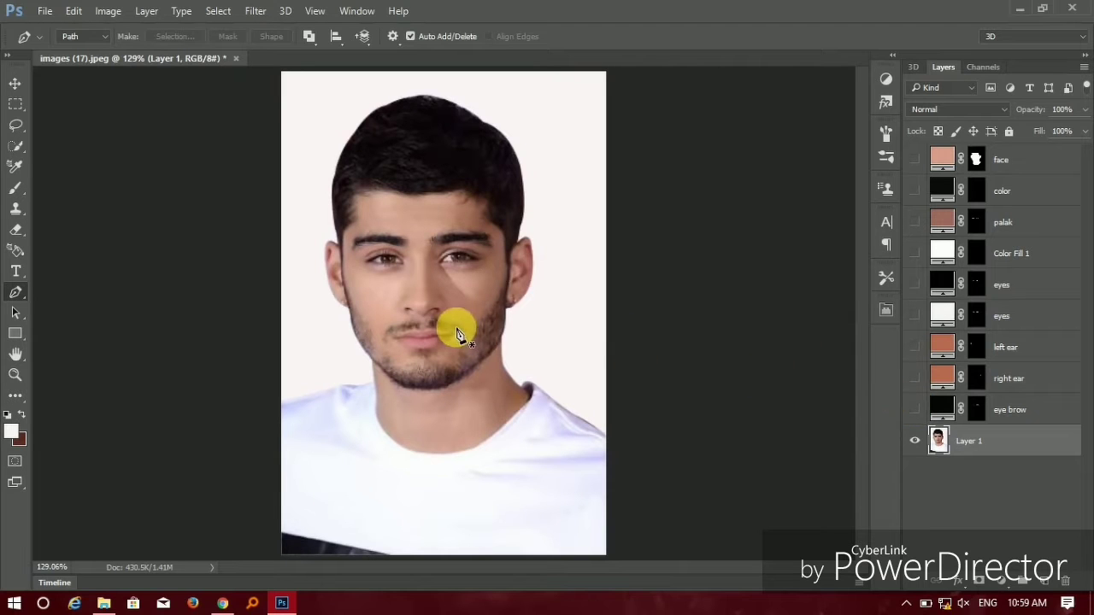
pyautogui.press('z')
pyautogui.moveTo(349, 227); pyautogui.dragTo(445, 247)
pyautogui.hotkey('ctrl', '0')
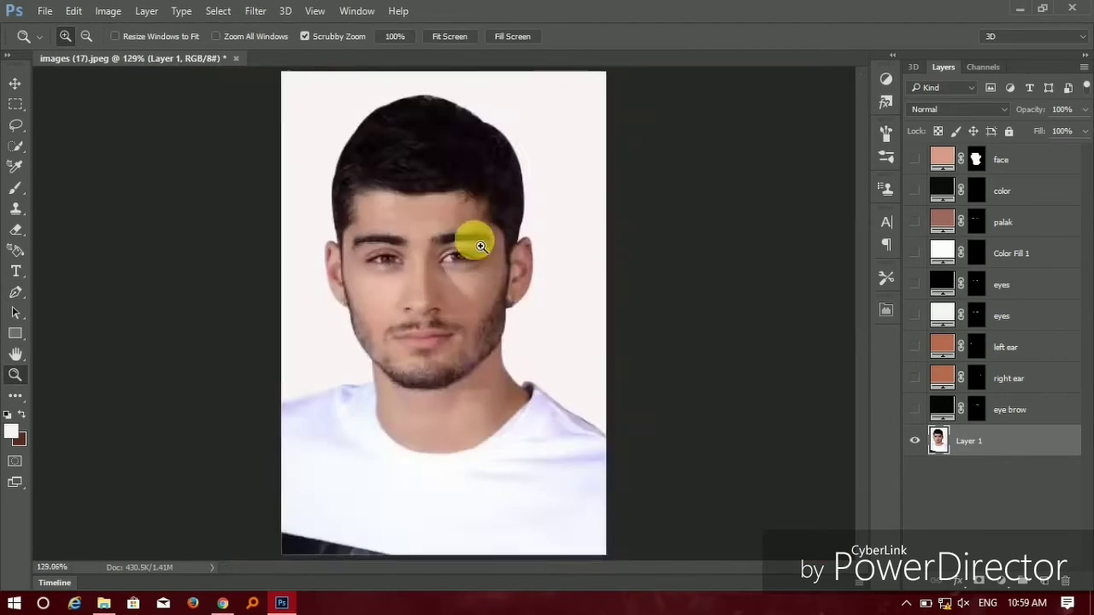
pyautogui.moveTo(390, 178); pyautogui.dragTo(501, 253)
# Start the hair path beside the ear, curving up the sideburn and temple along the hairline.
pyautogui.press('p')
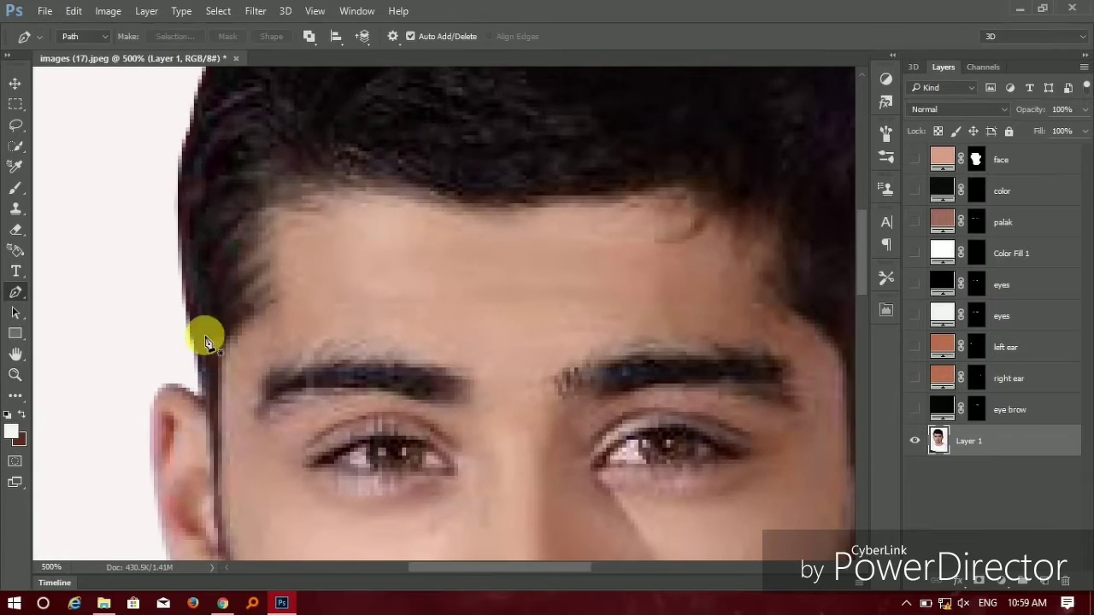
pyautogui.click(218, 447)
pyautogui.moveTo(212, 360); pyautogui.dragTo(272, 296)
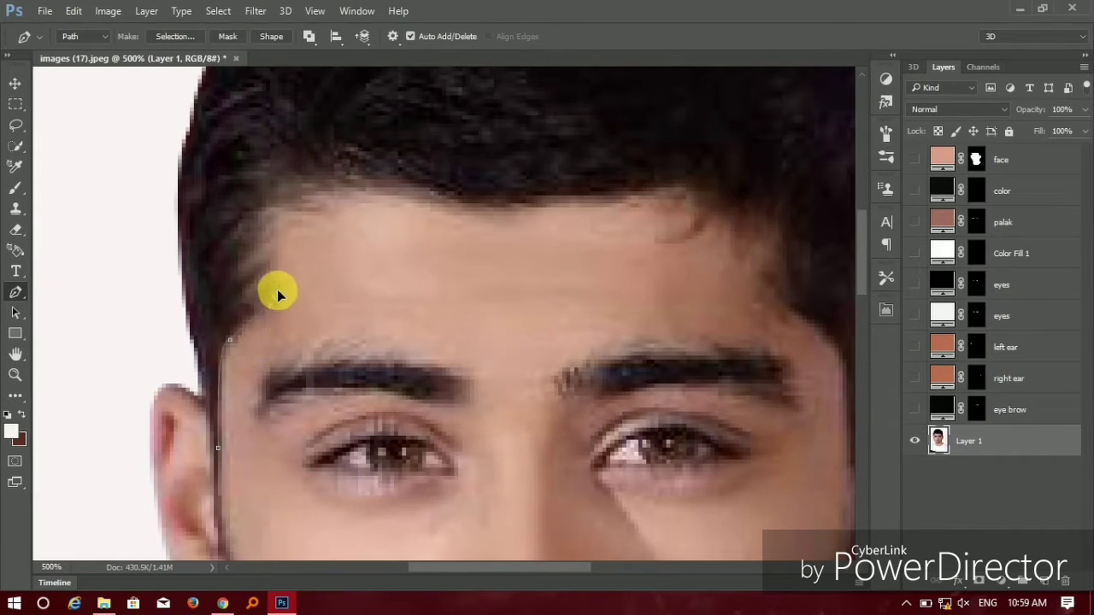
pyautogui.click(270, 209)
pyautogui.moveTo(342, 186); pyautogui.dragTo(390, 214)
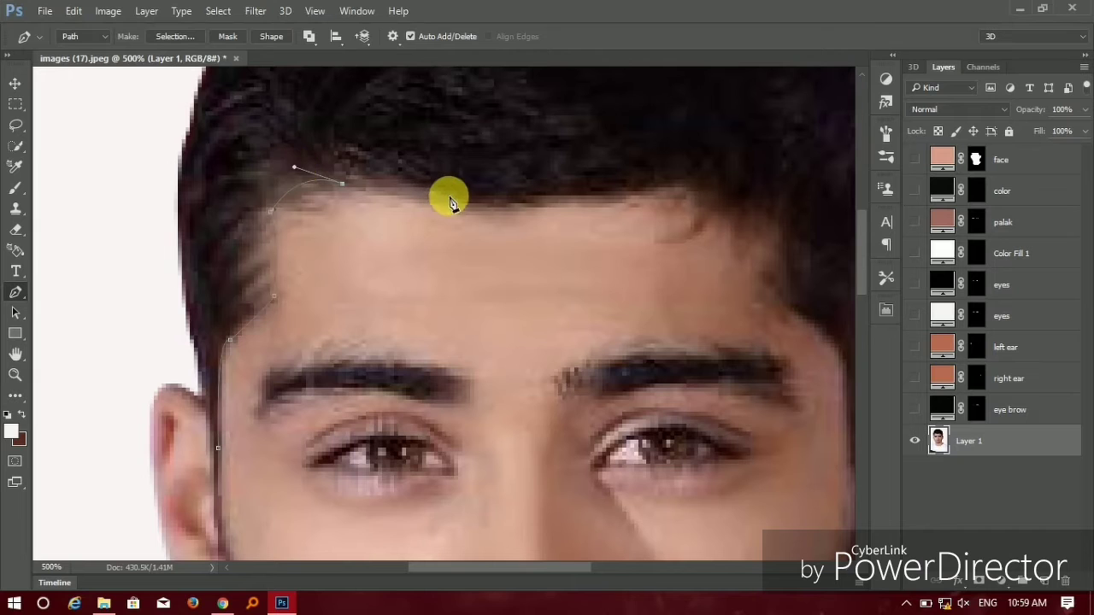
pyautogui.click(451, 197)
pyautogui.moveTo(561, 193); pyautogui.dragTo(602, 182)
# Continue the hair path across the forehead hairline and around the fringe curls.
pyautogui.scroll(-1, 571, 201)
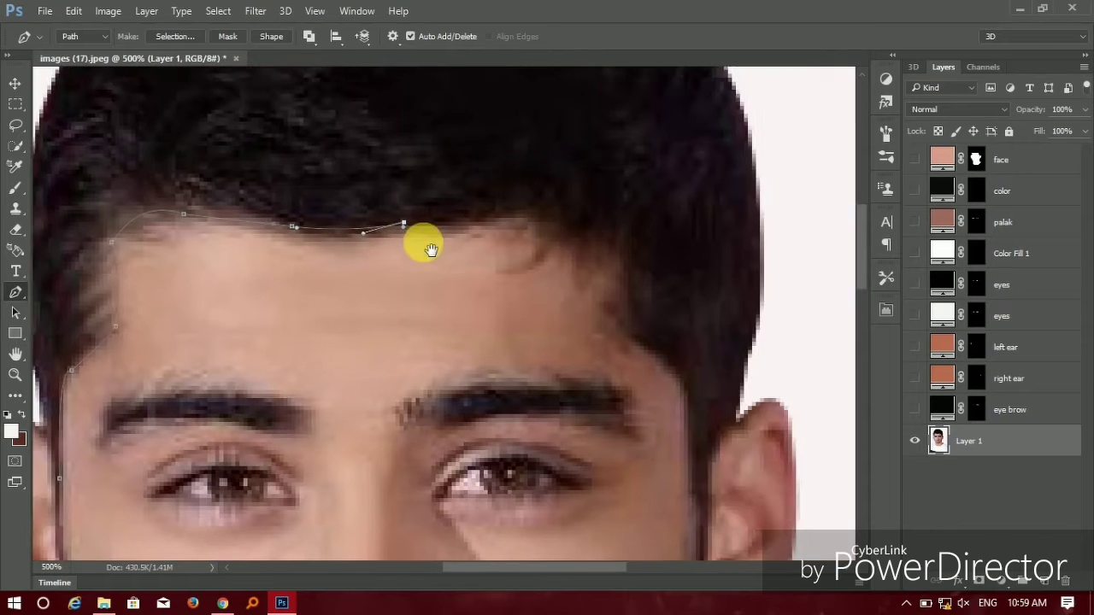
pyautogui.click(542, 205)
pyautogui.scroll(1, 530, 205)
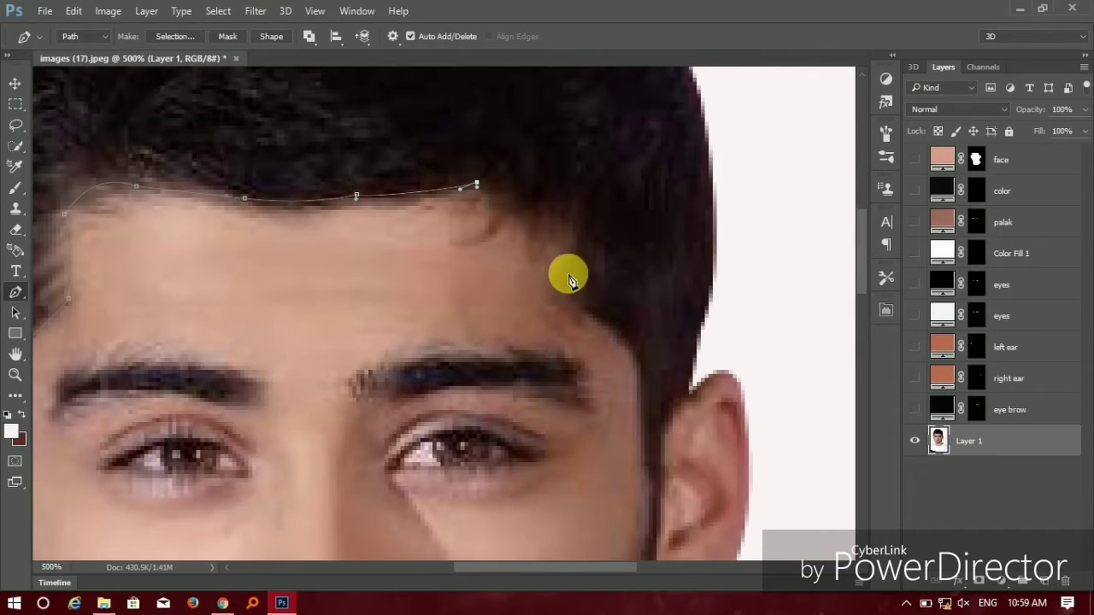
pyautogui.click(509, 203)
pyautogui.moveTo(451, 238); pyautogui.dragTo(504, 237)
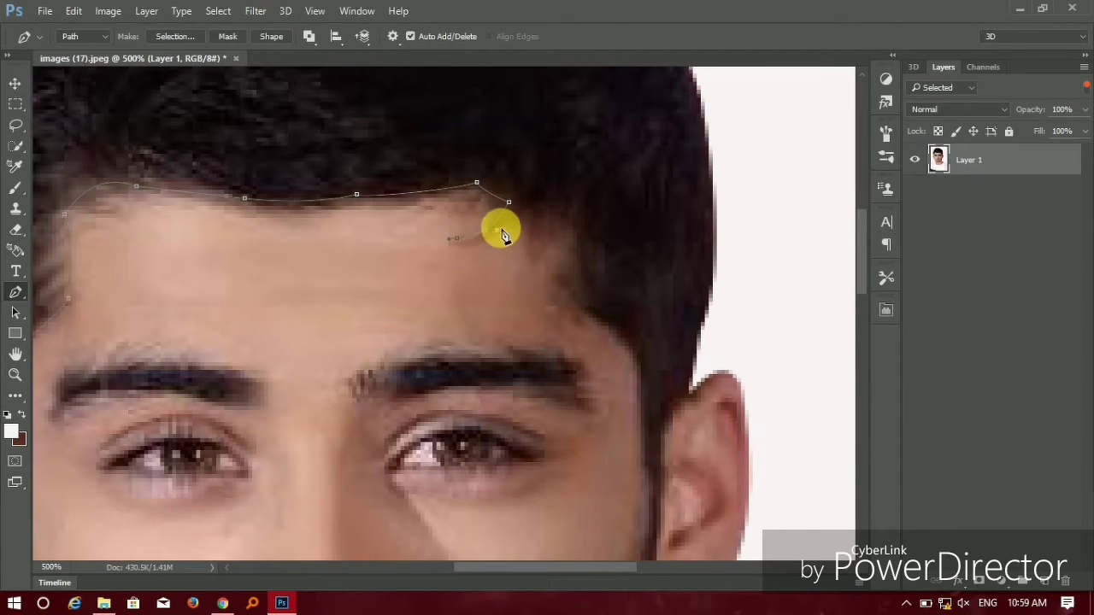
pyautogui.click(518, 211)
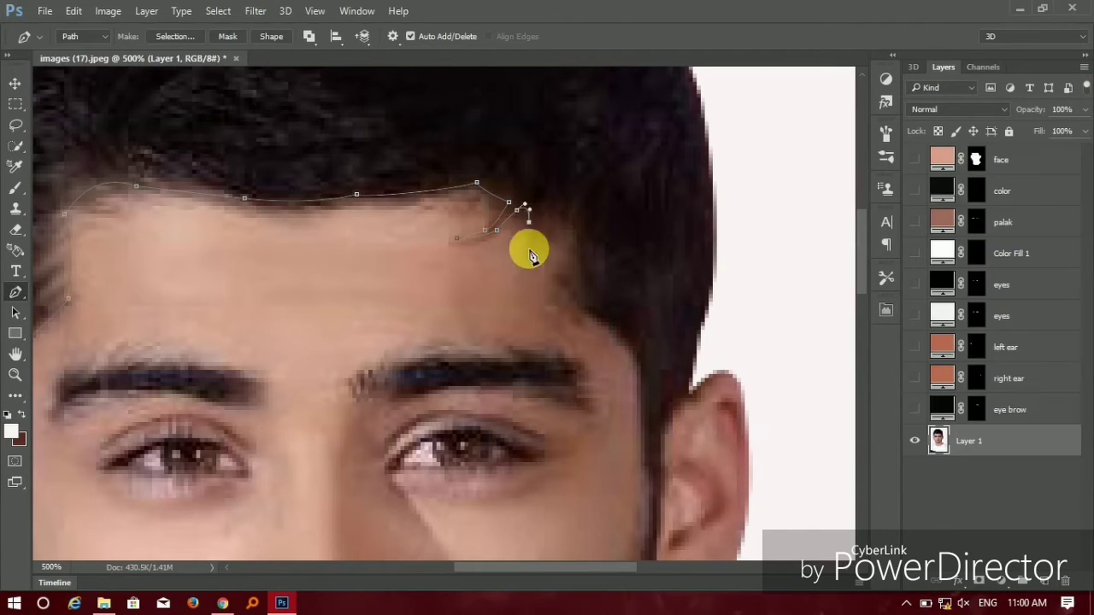
pyautogui.moveTo(538, 254)
pyautogui.mouseDown()
pyautogui.moveTo(571, 218)
pyautogui.moveTo(557, 282)
pyautogui.moveTo(601, 315)
pyautogui.mouseUp()
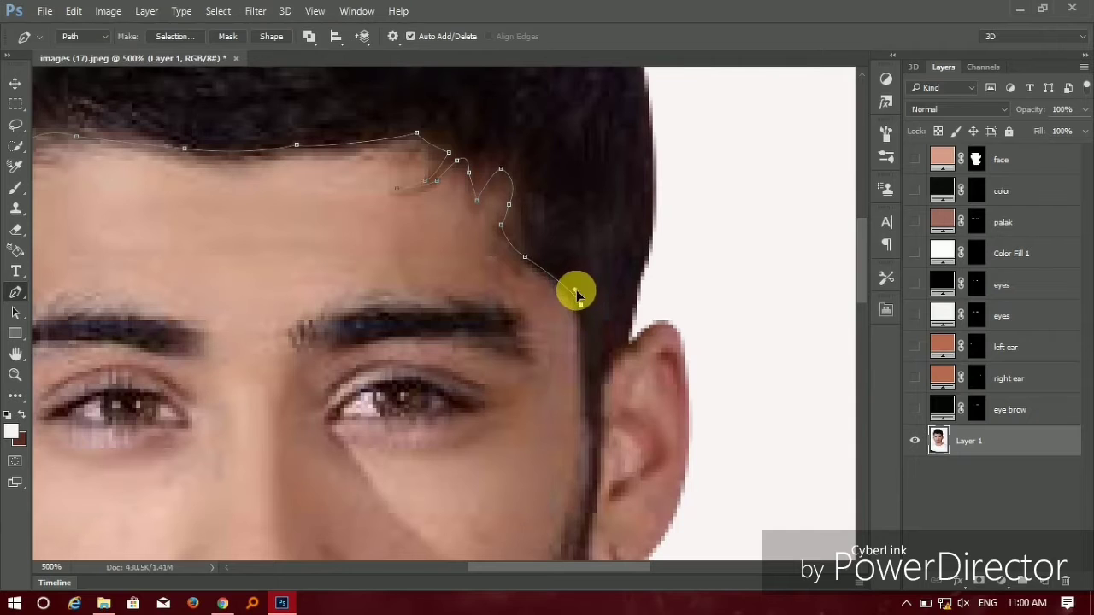
# Extend the hair path down the right temple and sideburn toward the right ear.
pyautogui.moveTo(584, 368); pyautogui.dragTo(585, 386)
pyautogui.moveTo(576, 435); pyautogui.dragTo(594, 463)
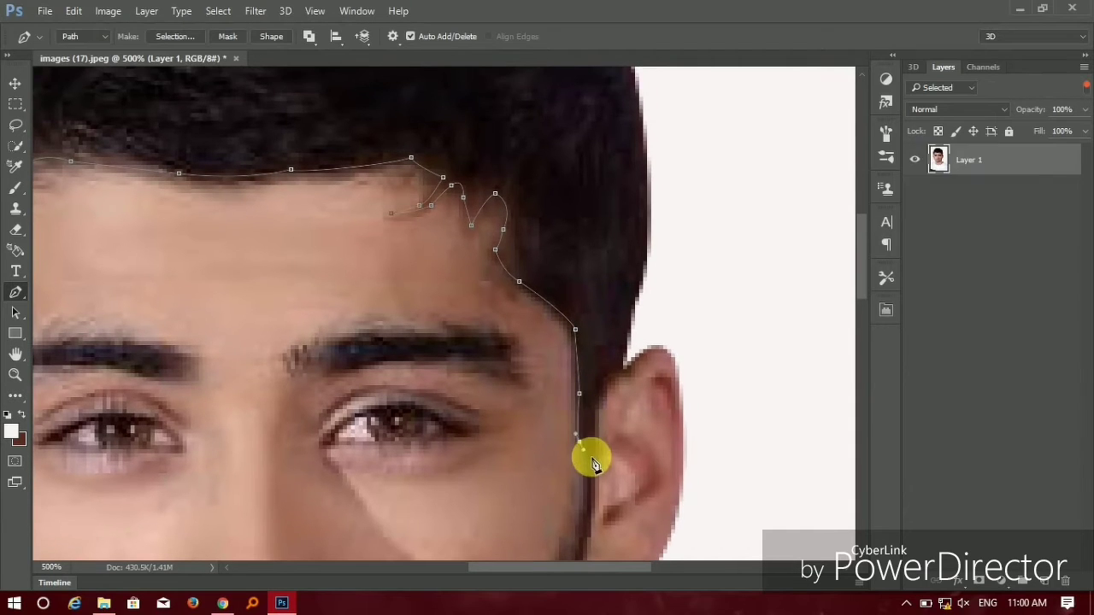
pyautogui.moveTo(599, 398)
pyautogui.mouseDown()
pyautogui.moveTo(637, 367)
pyautogui.moveTo(637, 405)
pyautogui.mouseUp()
pyautogui.scroll(-3, 636, 406)
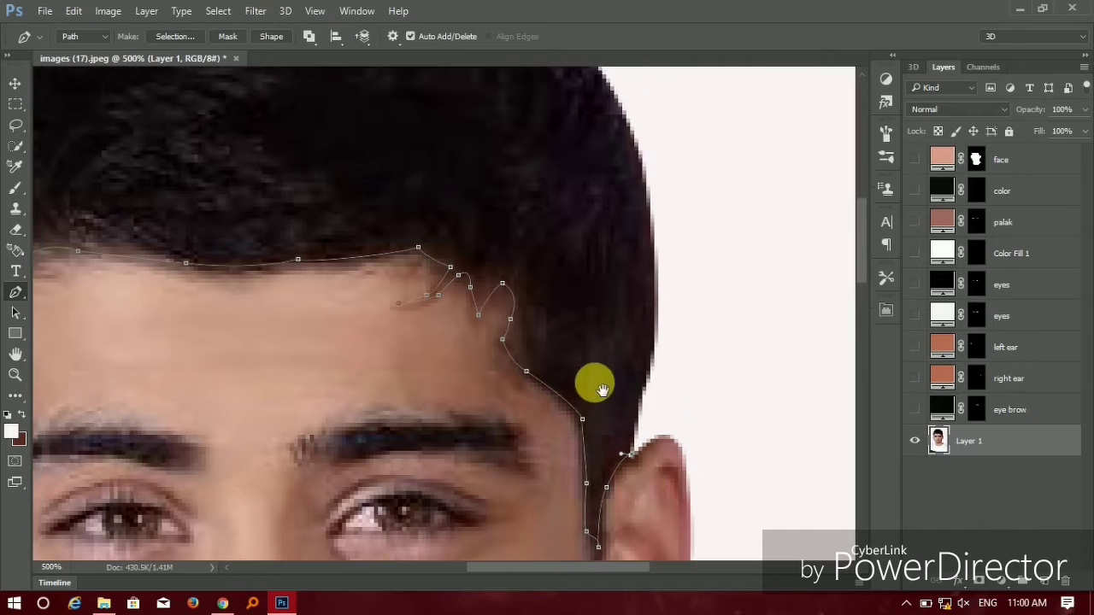
pyautogui.scroll(3, 659, 346)
pyautogui.scroll(2, 659, 363)
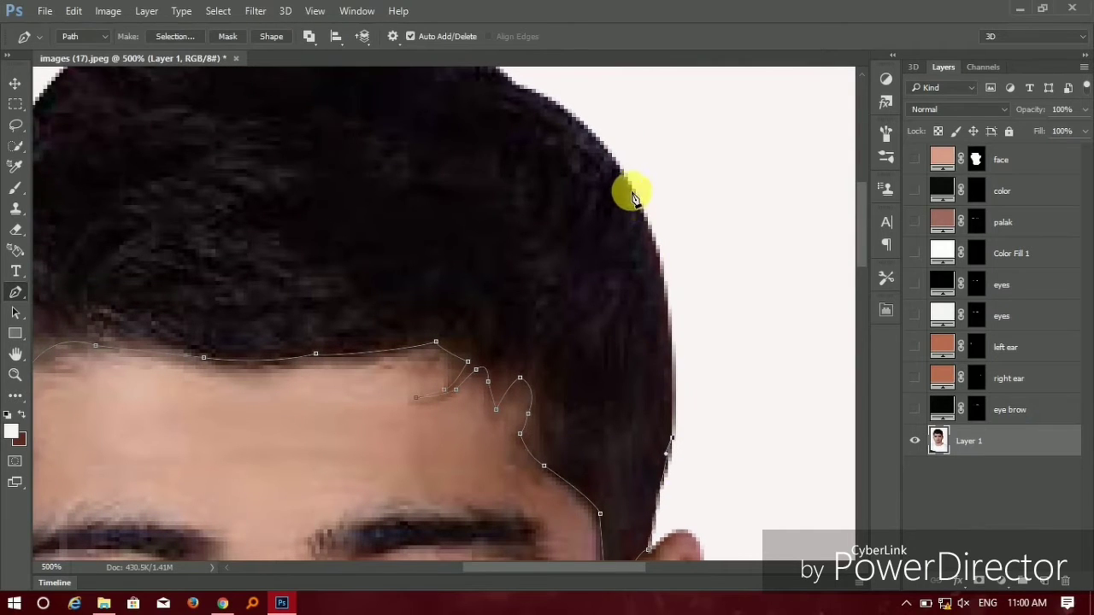
# Curve the path over the top of the head and down the left side, closing it.
pyautogui.moveTo(628, 182); pyautogui.dragTo(578, 152)
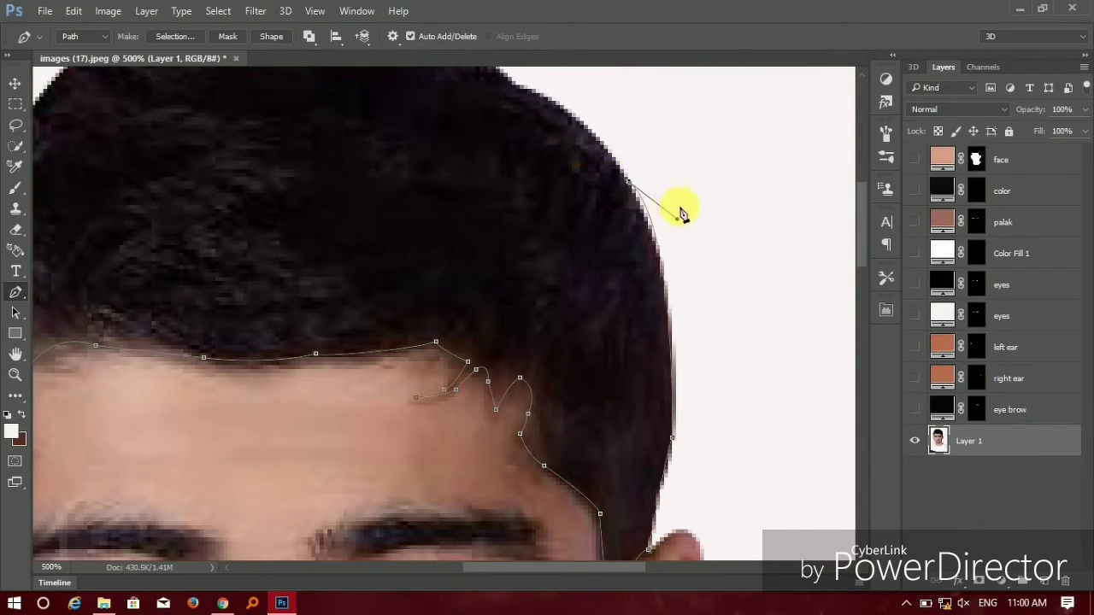
pyautogui.moveTo(571, 207); pyautogui.dragTo(627, 360)
pyautogui.scroll(2, 626, 361)
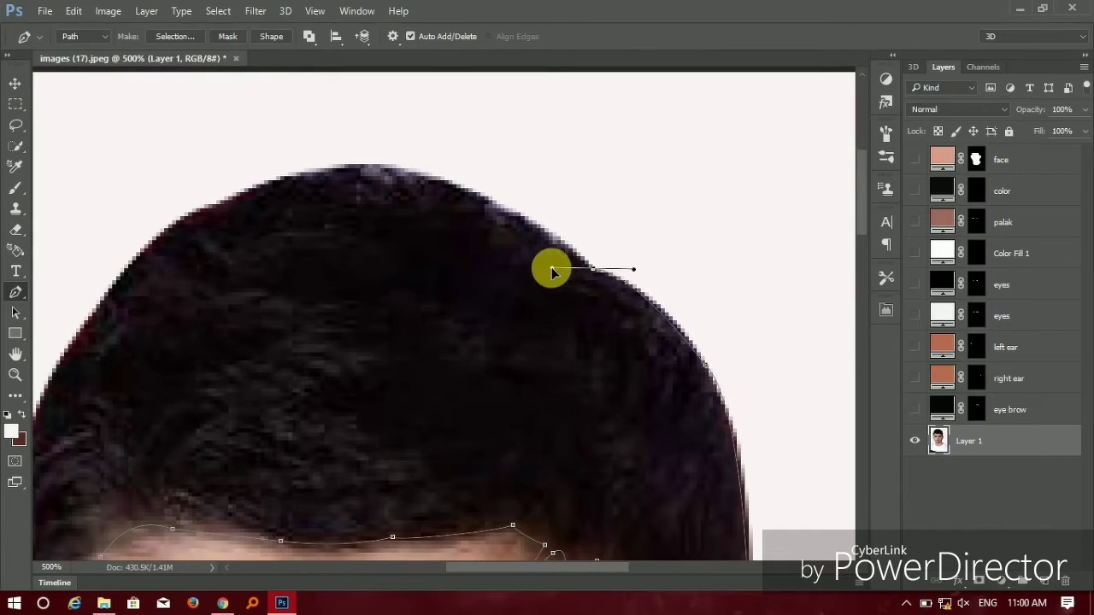
pyautogui.scroll(1, 545, 351)
pyautogui.moveTo(439, 272); pyautogui.dragTo(317, 273)
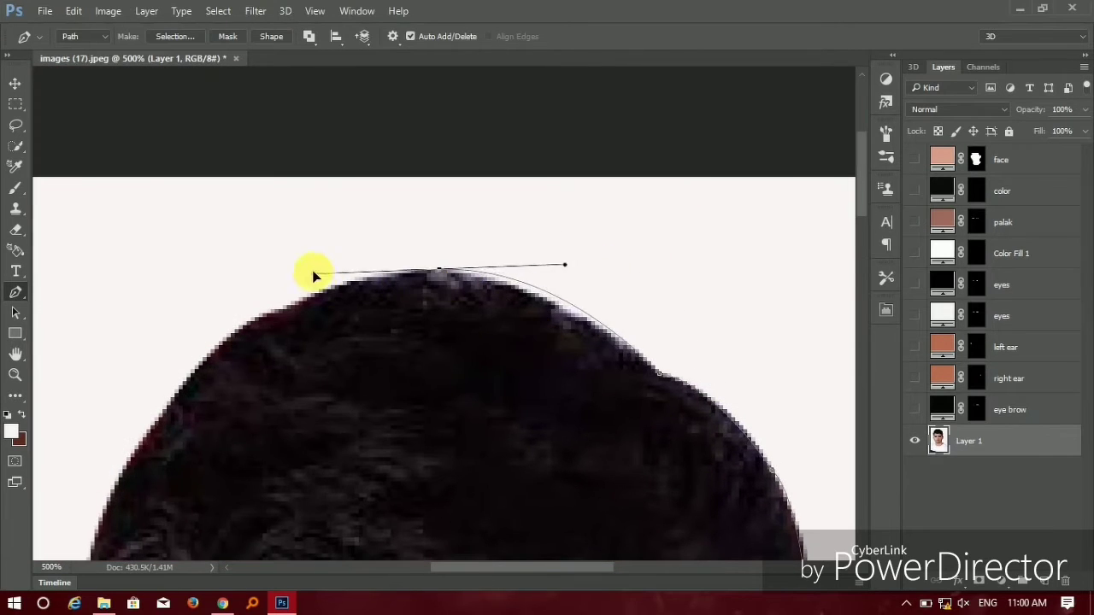
pyautogui.keyDown('alt'); pyautogui.click(439, 273); pyautogui.keyUp('alt')
pyautogui.scroll(-3, 442, 278)
pyautogui.hscroll(-3, 443, 278)
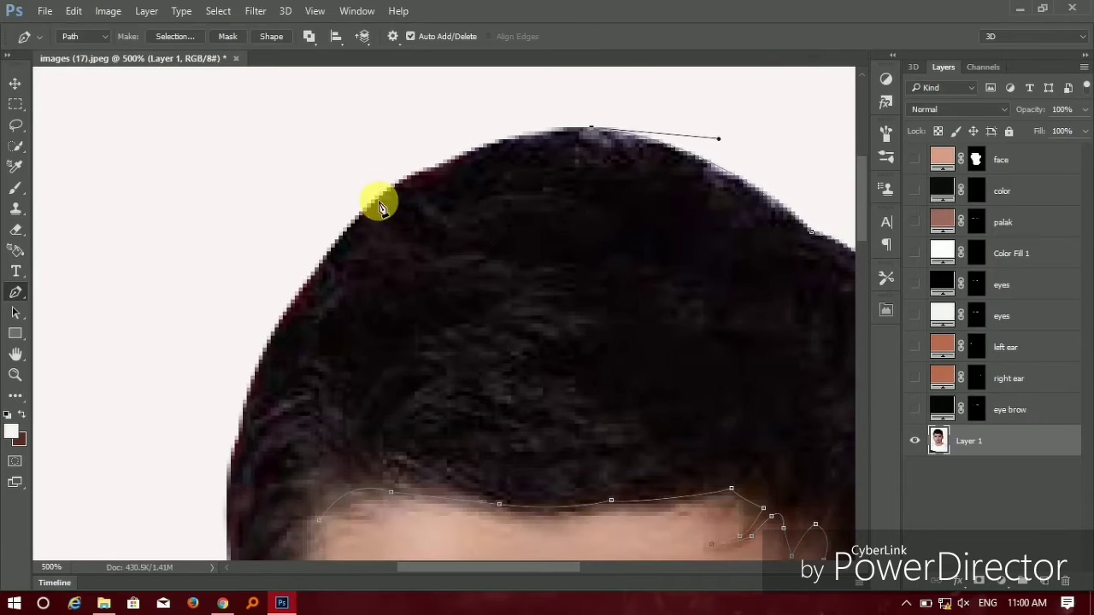
pyautogui.moveTo(379, 200)
pyautogui.mouseDown()
pyautogui.moveTo(289, 269)
pyautogui.moveTo(283, 350)
pyautogui.mouseUp()
pyautogui.scroll(-2, 374, 379)
pyautogui.hscroll(-1, 374, 378)
pyautogui.scroll(-3, 334, 269)
pyautogui.hscroll(-1, 335, 268)
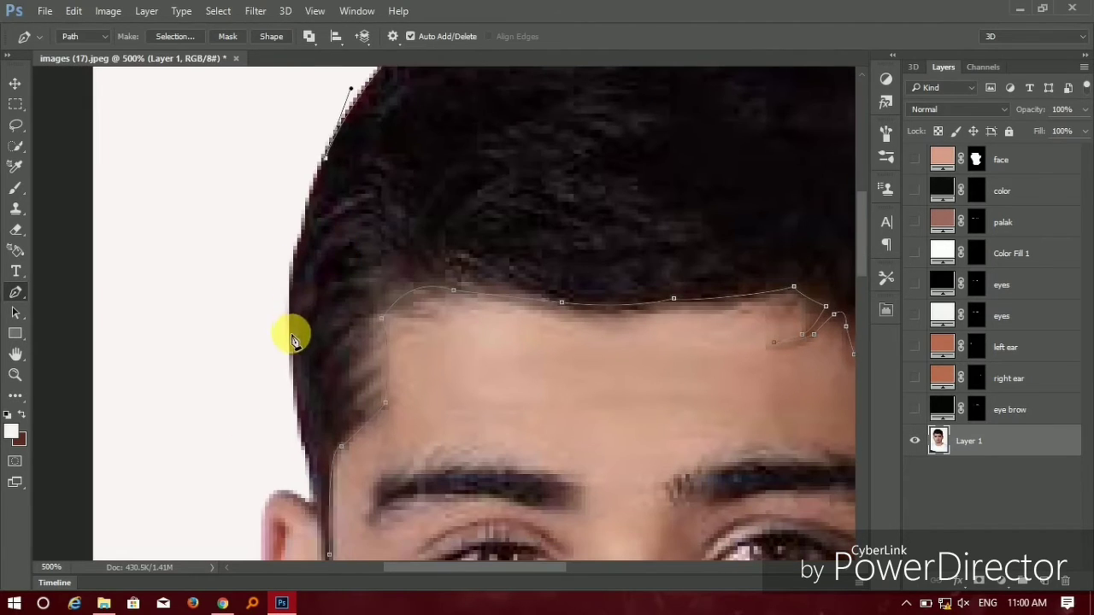
pyautogui.moveTo(289, 299)
pyautogui.mouseDown()
pyautogui.moveTo(292, 342)
pyautogui.moveTo(309, 345)
pyautogui.mouseUp()
pyautogui.scroll(-3, 292, 342)
pyautogui.scroll(-1, 309, 344)
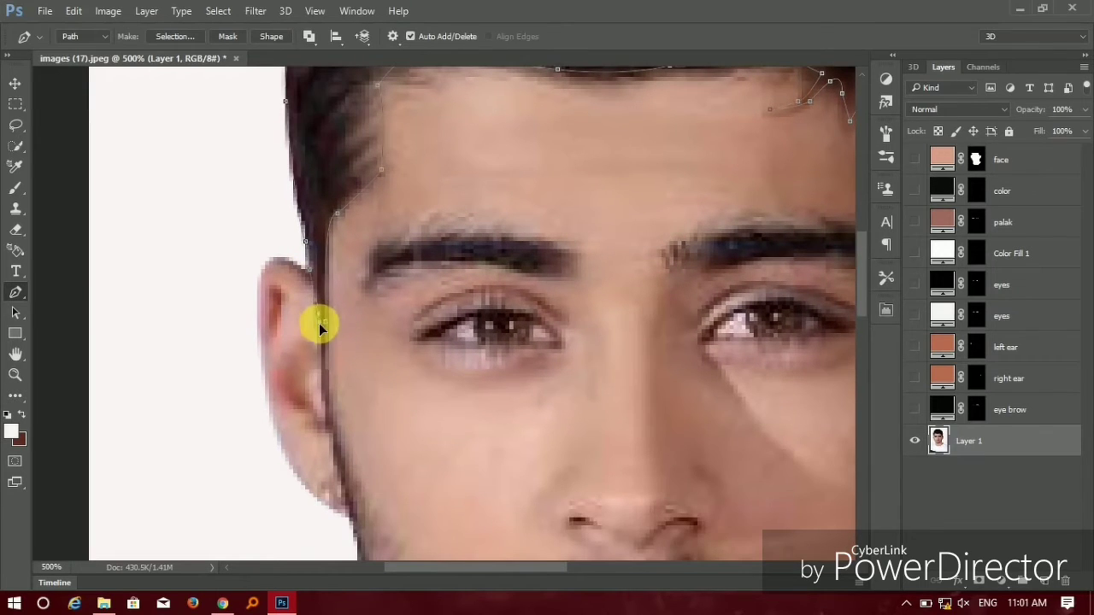
pyautogui.click(325, 322)
# Fill the hair selection with a black Solid Color layer named 'hair'.
pyautogui.hotkey('ctrl', 'Return')
pyautogui.click(988, 581)
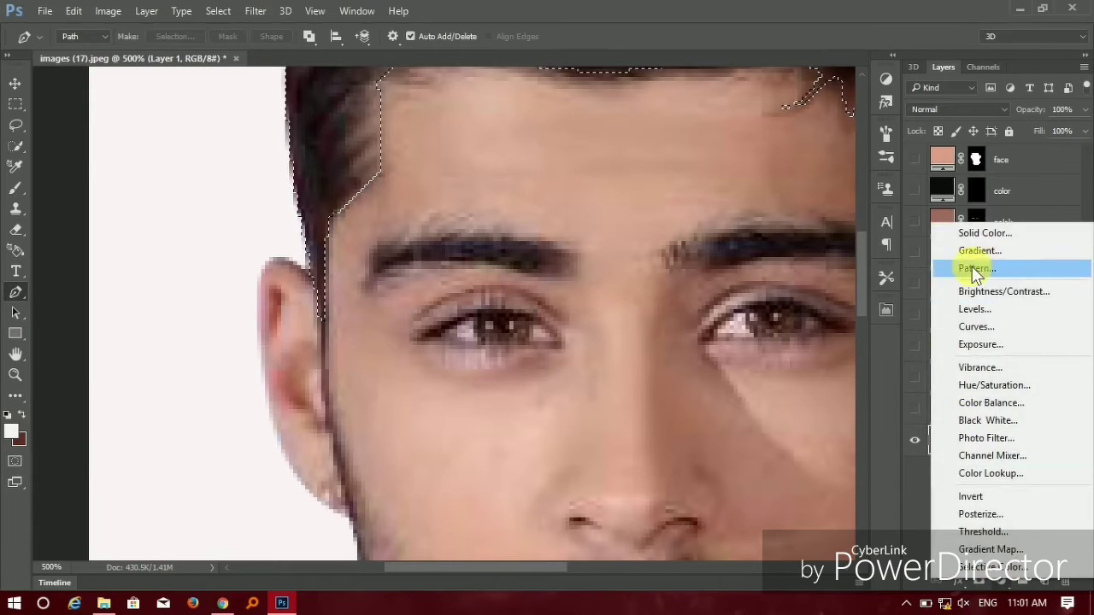
pyautogui.click(984, 232)
pyautogui.click(350, 334)
pyautogui.click(723, 128)
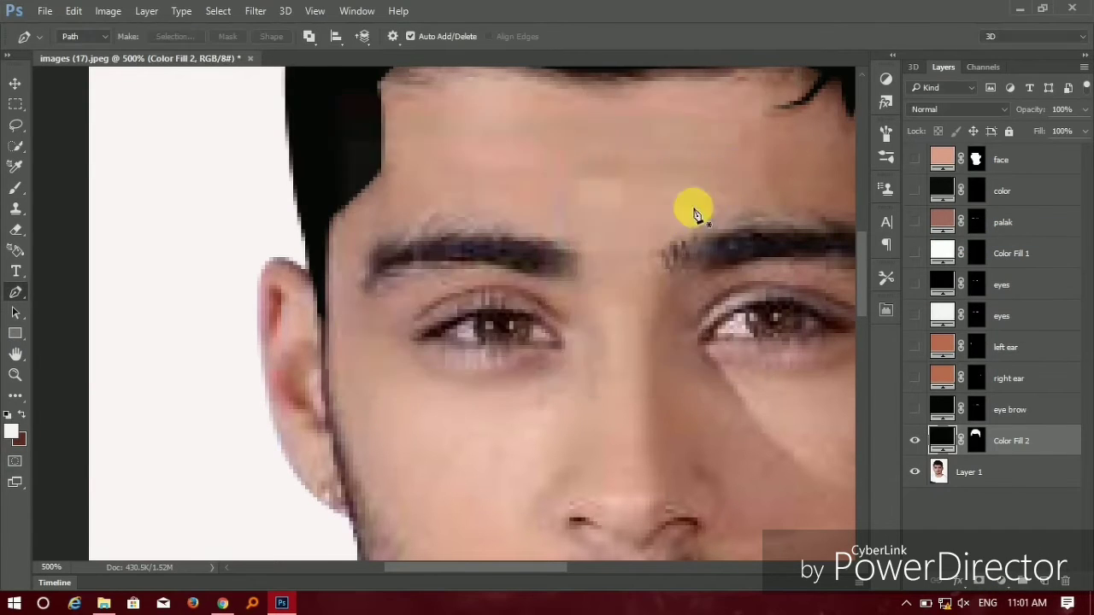
pyautogui.scroll(3, 586, 342)
pyautogui.scroll(2, 623, 322)
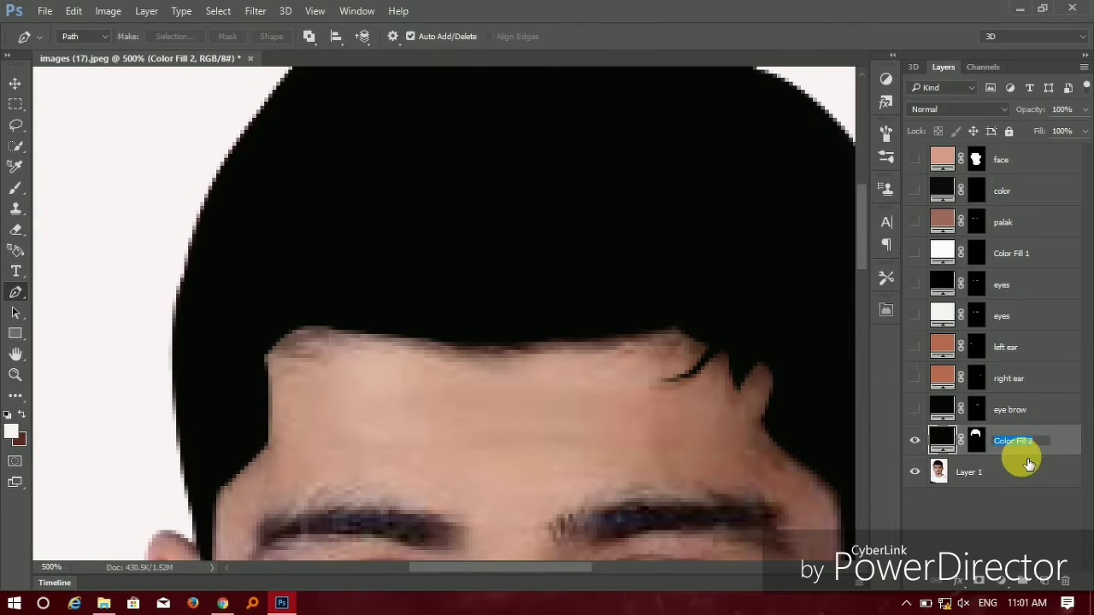
pyautogui.write('hair')
pyautogui.press('Return')
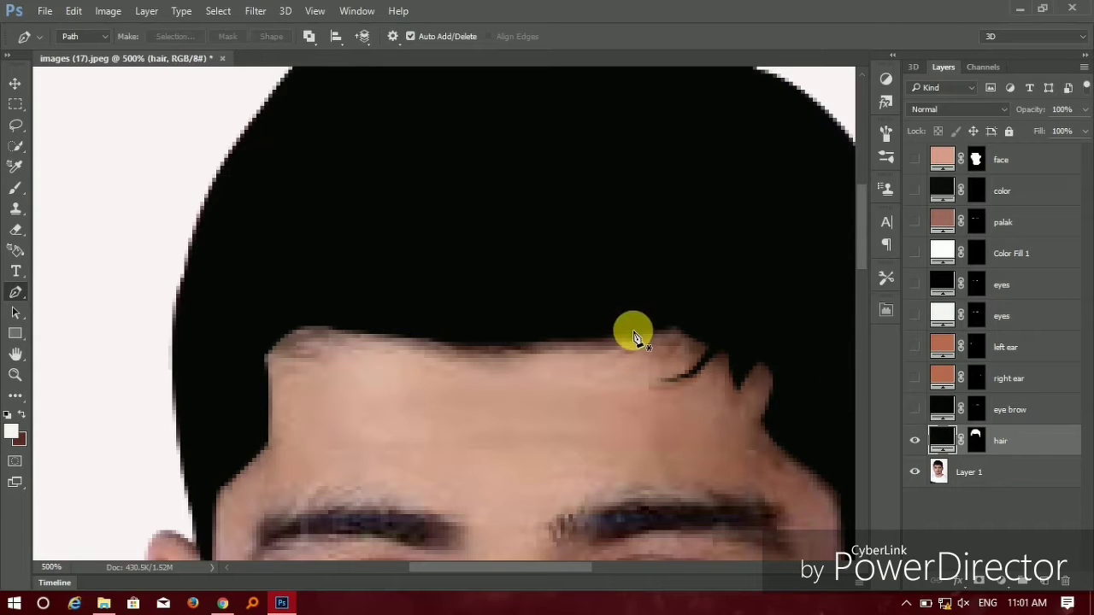
# Zoom out to fit the whole portrait on screen.
pyautogui.hscroll(1, 610, 337)
pyautogui.hscroll(-3, 496, 300)
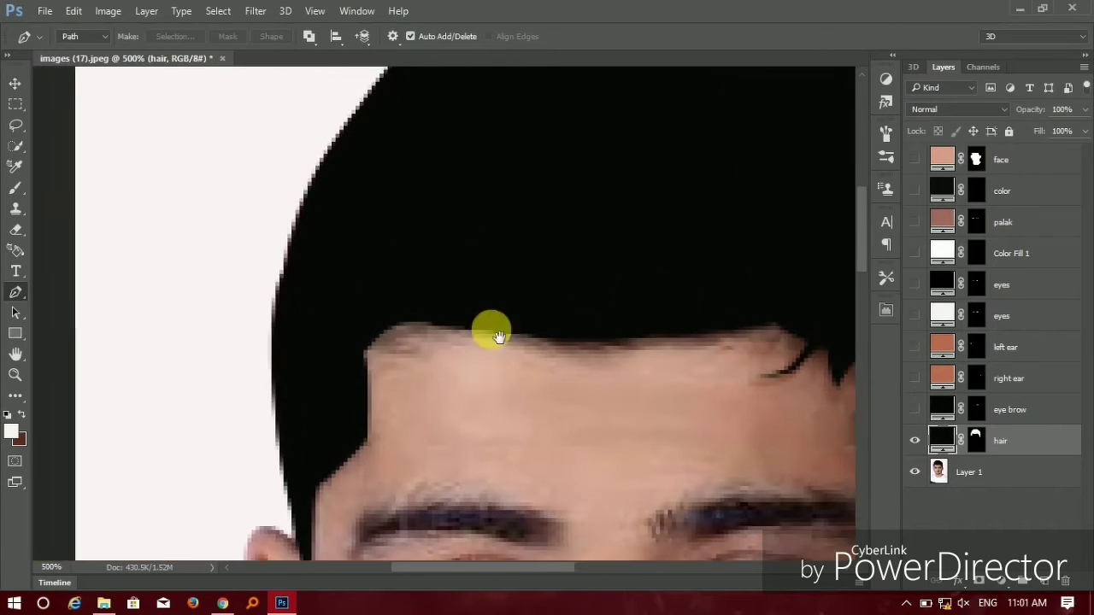
pyautogui.scroll(-3, 478, 290)
pyautogui.hotkey('ctrl', '1')
pyautogui.hotkey('ctrl', '0')
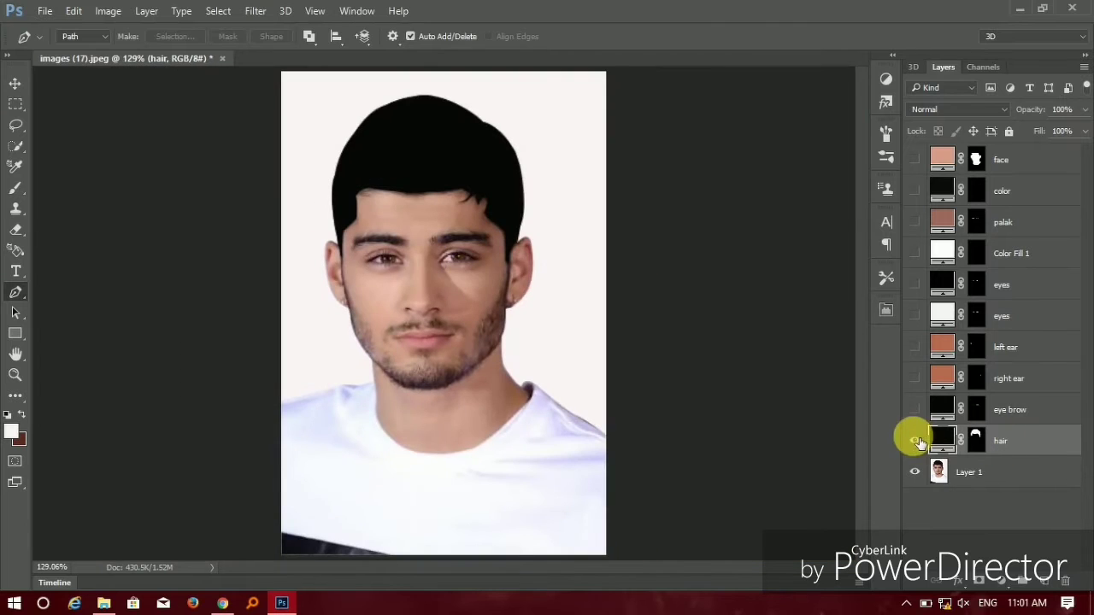
# Hide the hair layer and zoom in on the lower face.
pyautogui.click(915, 440)
pyautogui.press('z')
pyautogui.click(428, 389)
pyautogui.click(384, 362)
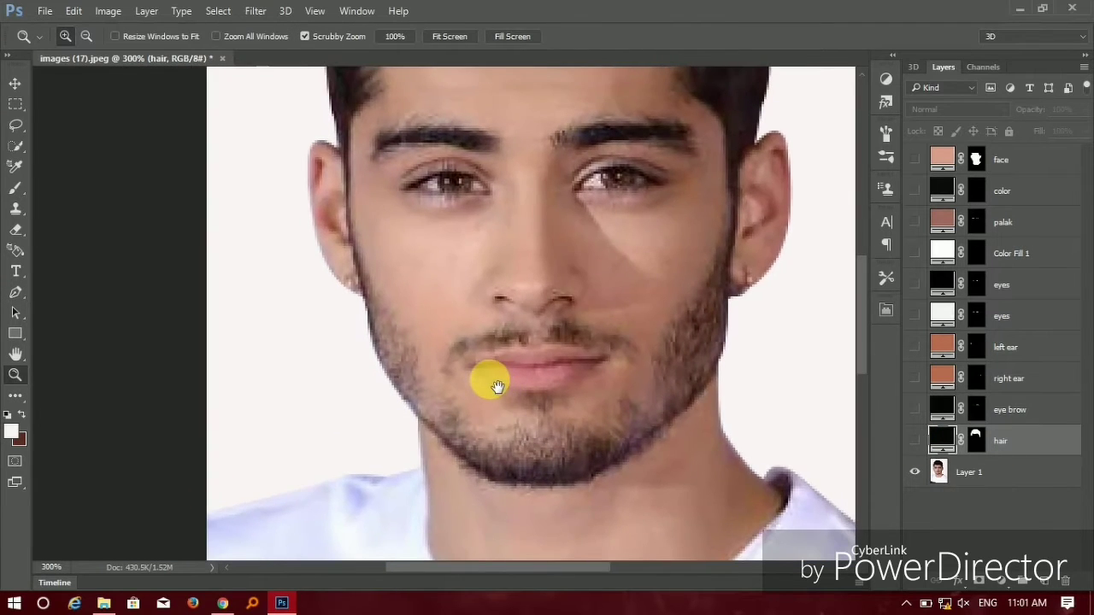
pyautogui.moveTo(490, 381); pyautogui.dragTo(511, 393)
# Begin a Pen outline of the beard from the left cheek around the chin to the right jaw.
pyautogui.press('p')
pyautogui.moveTo(361, 186); pyautogui.dragTo(361, 216)
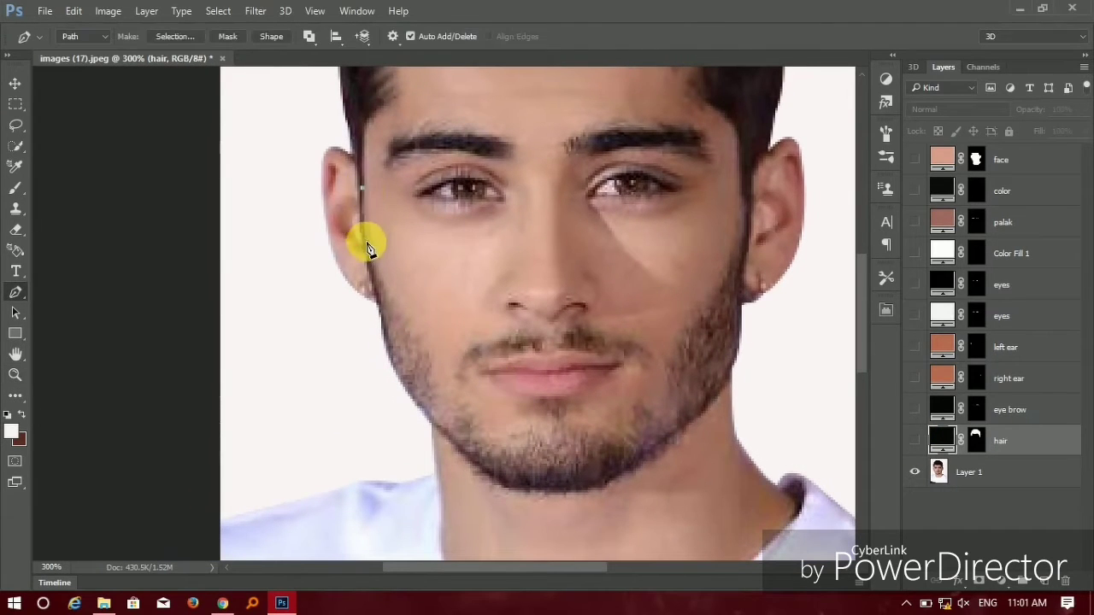
pyautogui.click(367, 246)
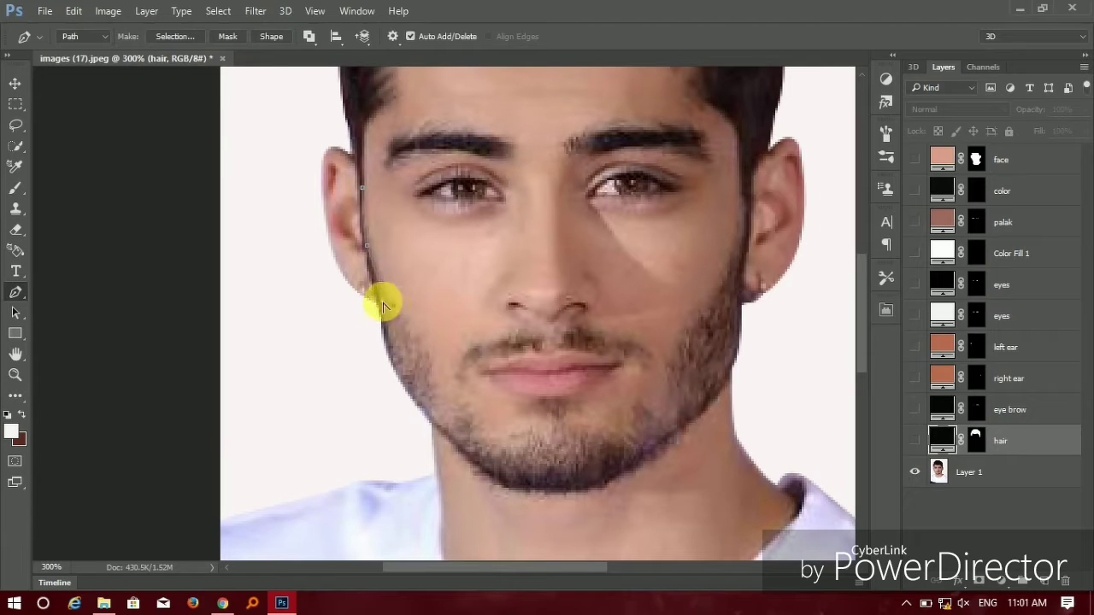
pyautogui.click(426, 339)
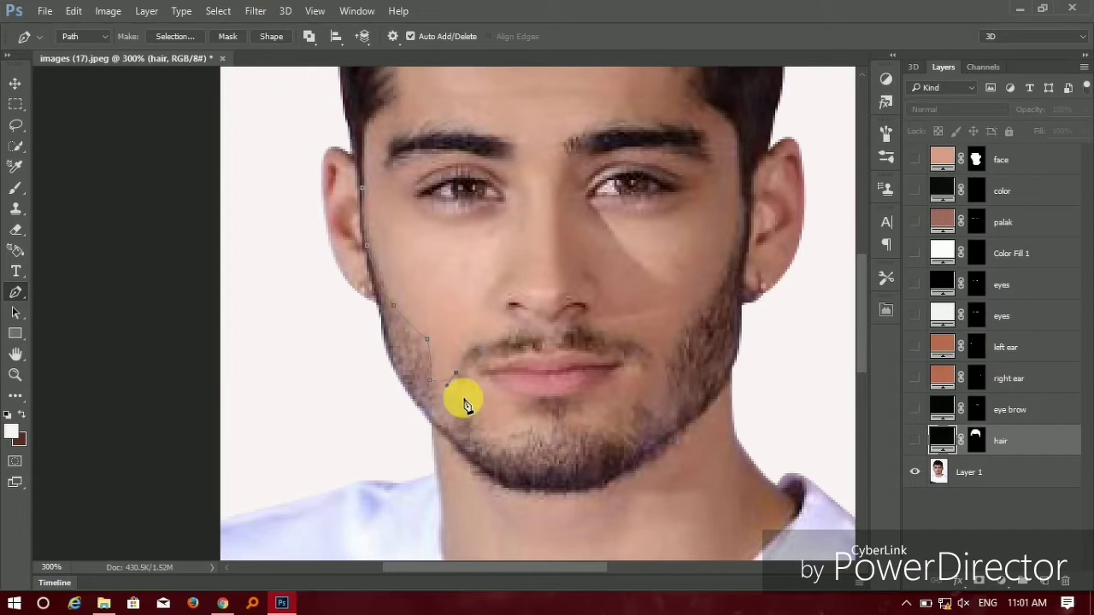
pyautogui.click(464, 401)
pyautogui.moveTo(494, 434); pyautogui.dragTo(523, 406)
pyautogui.moveTo(611, 428); pyautogui.dragTo(634, 411)
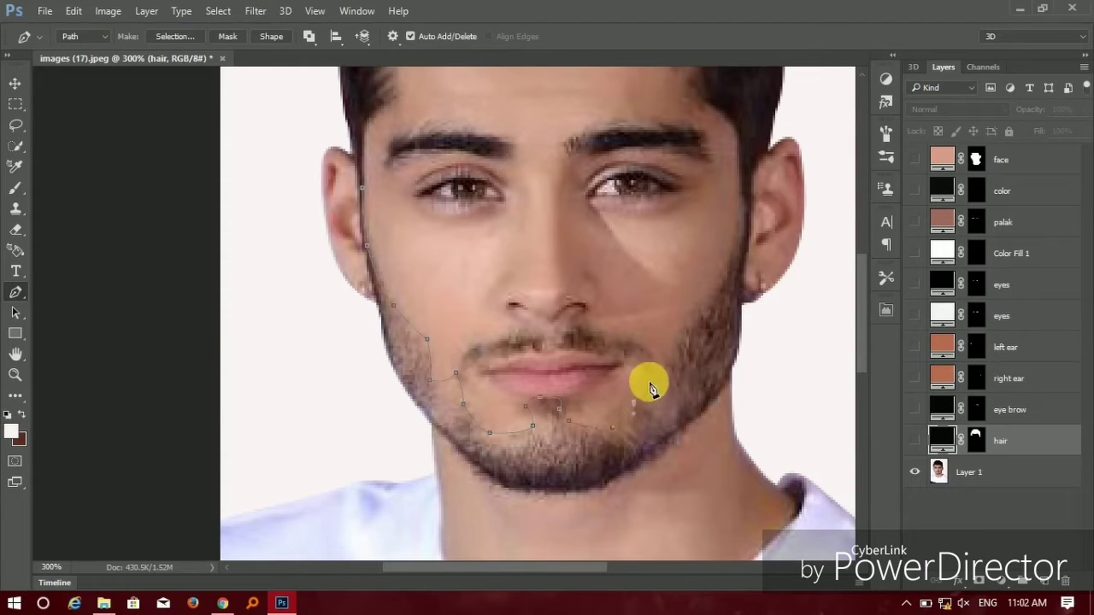
pyautogui.moveTo(664, 370); pyautogui.dragTo(662, 335)
# Extend the beard outline up the right jaw toward the ear and back along the jaw.
pyautogui.scroll(1, 675, 363)
pyautogui.scroll(1, 683, 340)
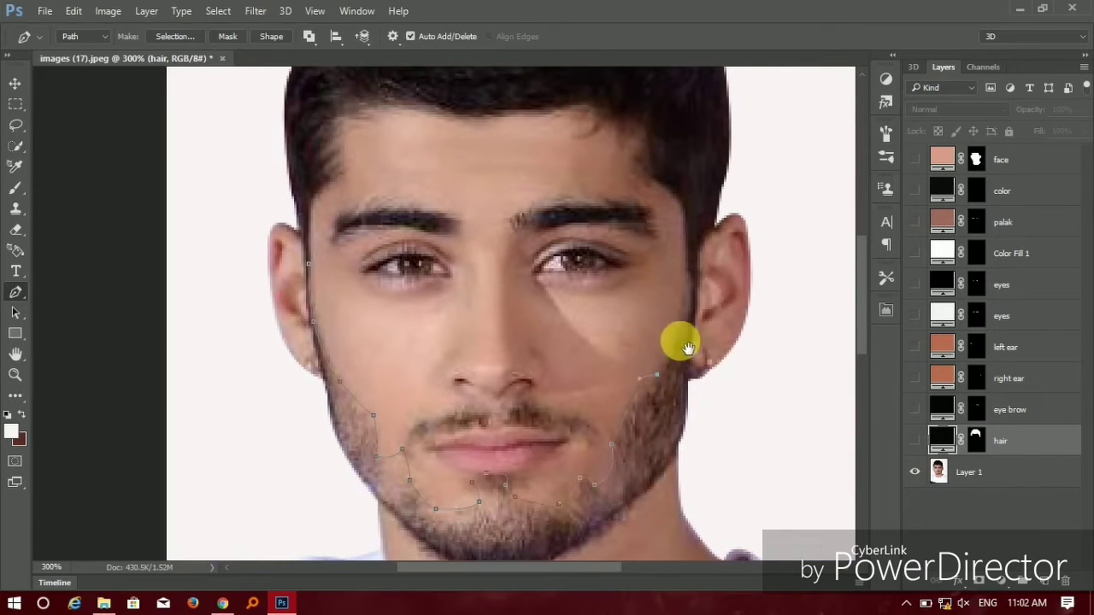
pyautogui.moveTo(686, 330); pyautogui.dragTo(686, 265)
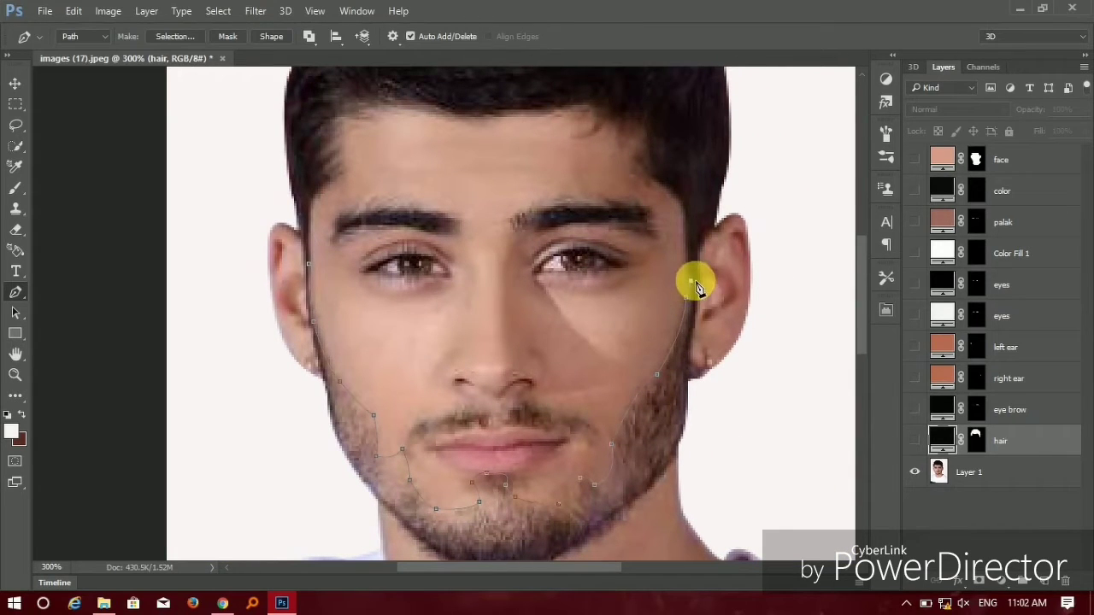
pyautogui.moveTo(685, 363); pyautogui.dragTo(687, 382)
pyautogui.scroll(-1, 691, 376)
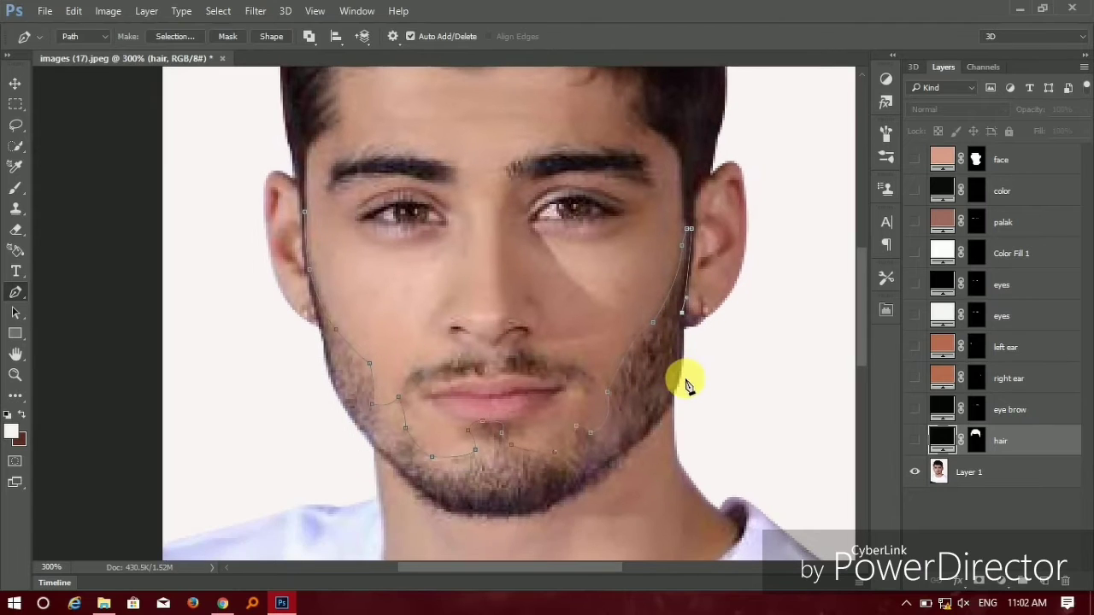
pyautogui.scroll(-1, 675, 389)
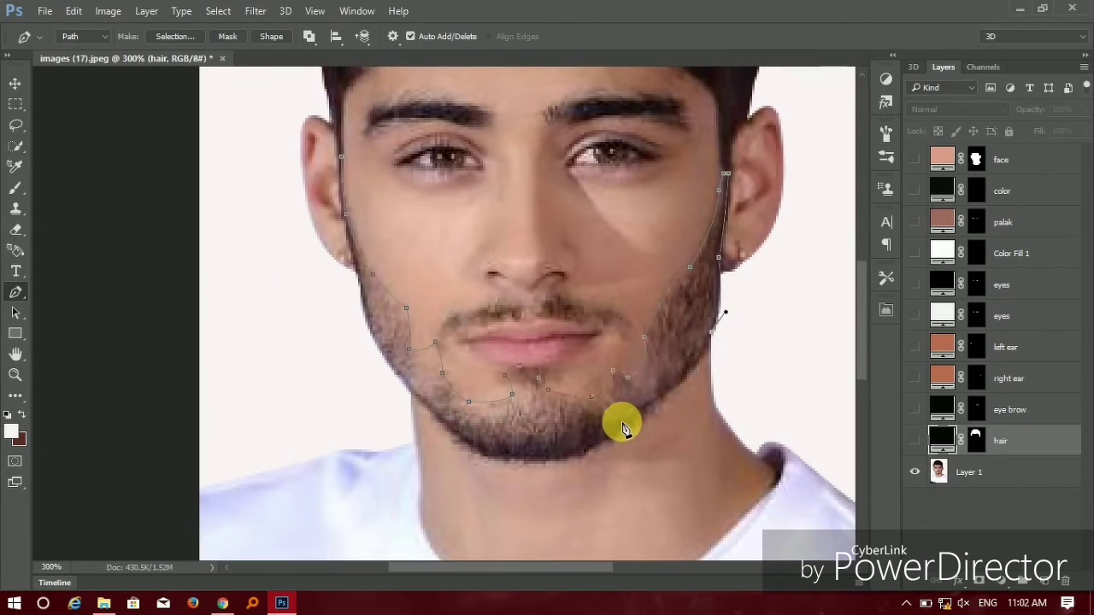
pyautogui.moveTo(622, 420); pyautogui.dragTo(660, 408)
pyautogui.scroll(-1, 668, 409)
pyautogui.hscroll(-1, 668, 408)
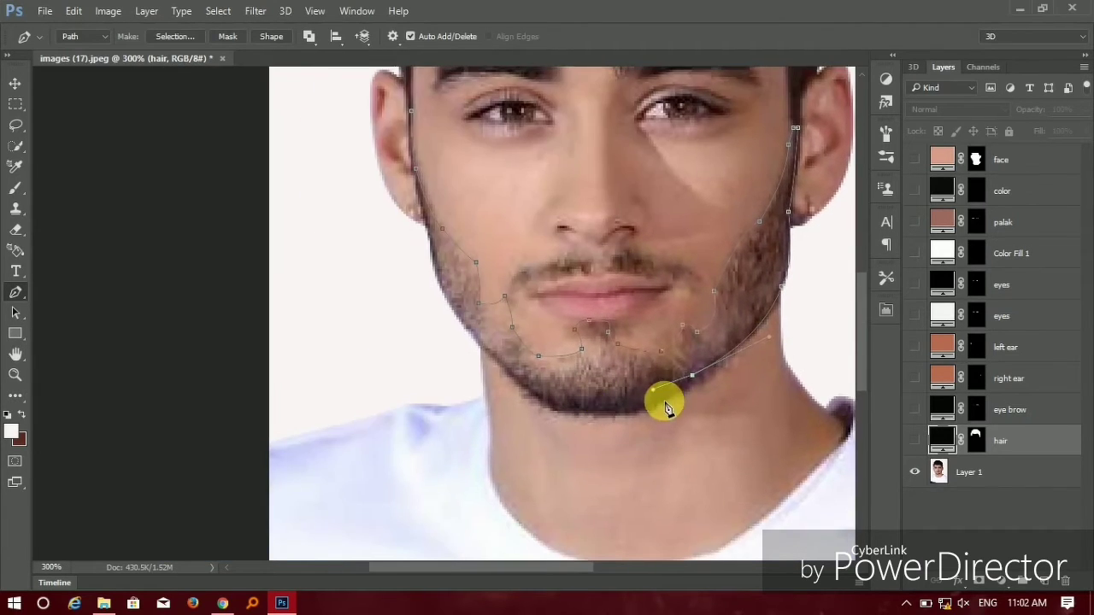
pyautogui.moveTo(577, 403); pyautogui.dragTo(485, 391)
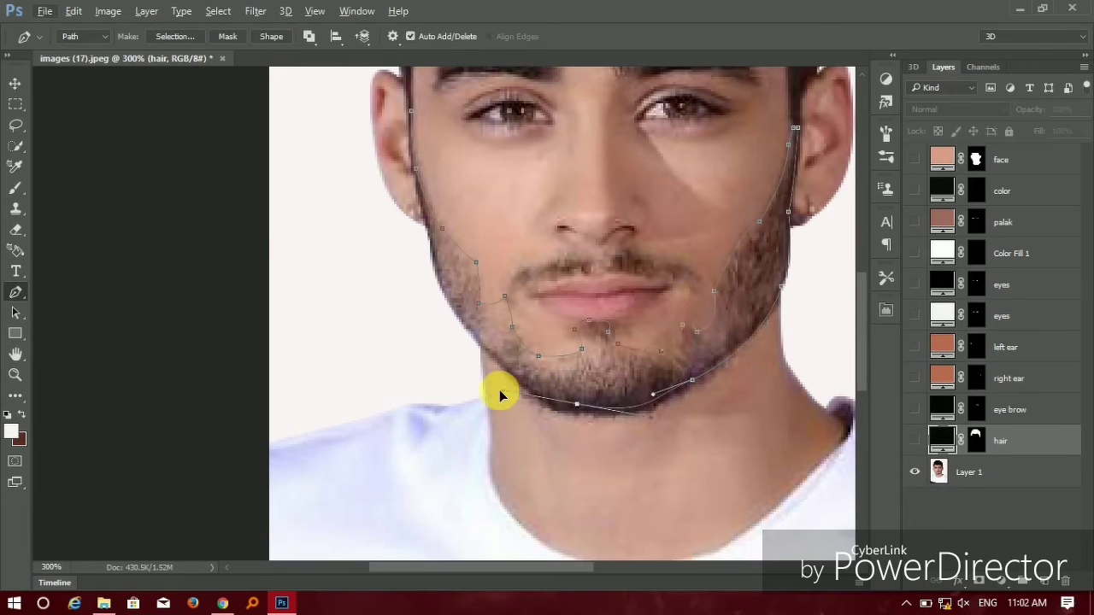
# Finish the beard outline along the chin and close it at the starting anchor.
pyautogui.keyDown('alt'); pyautogui.click(577, 403); pyautogui.keyUp('alt')
pyautogui.click(655, 398)
pyautogui.scroll(1, 587, 402)
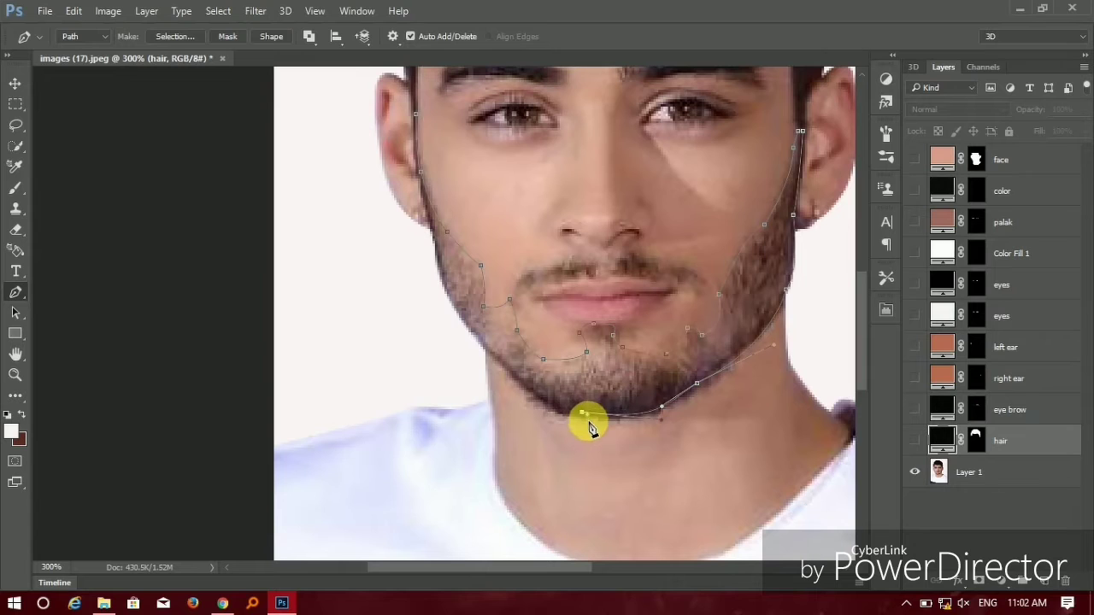
pyautogui.click(482, 343)
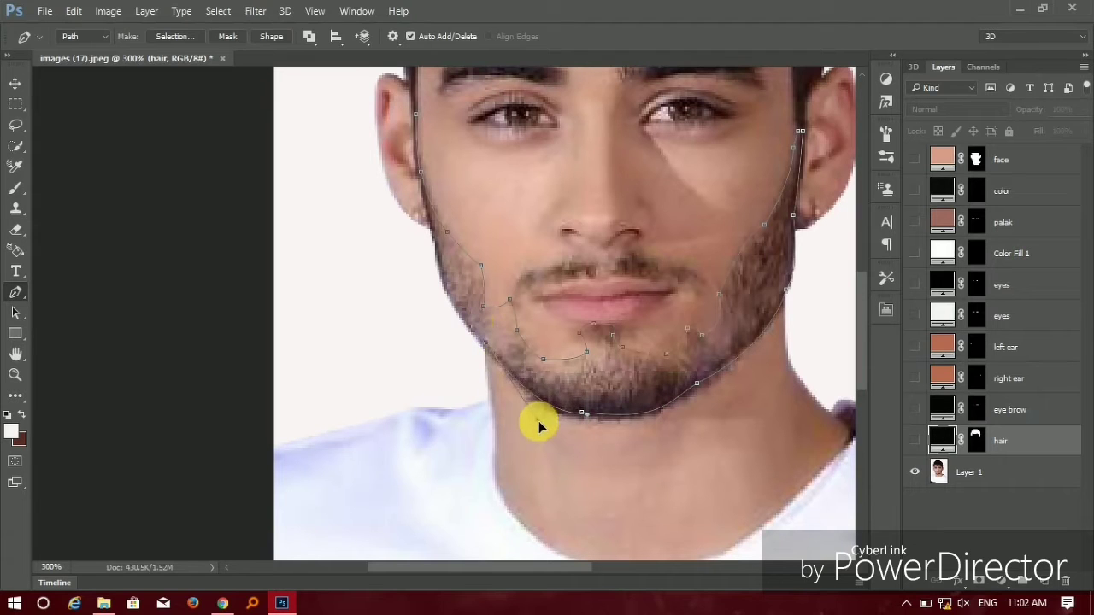
pyautogui.scroll(2, 539, 425)
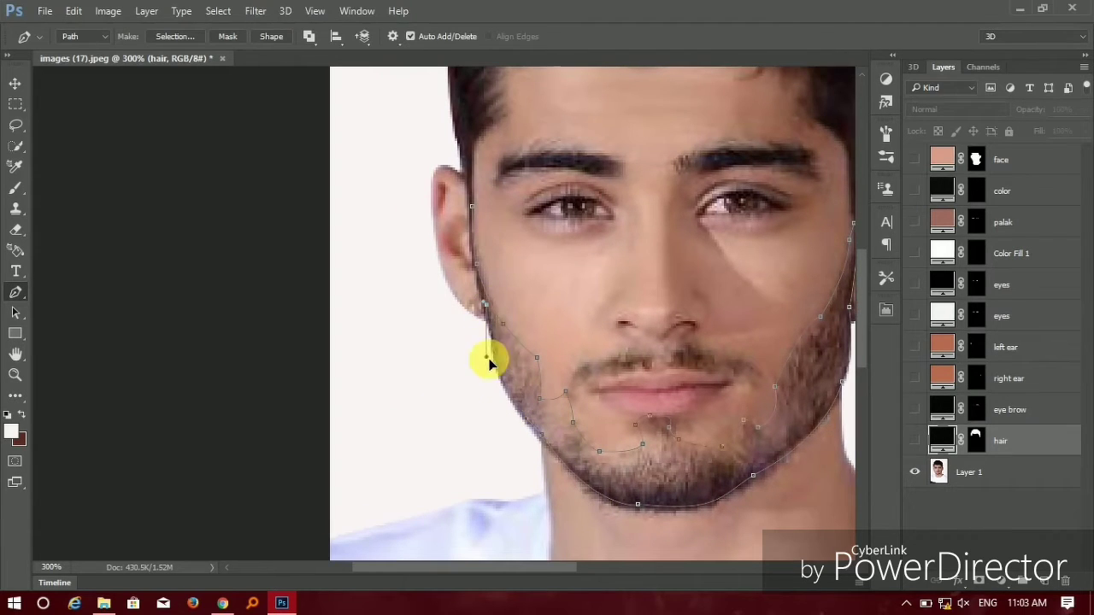
pyautogui.scroll(1, 500, 365)
pyautogui.scroll(1, 488, 354)
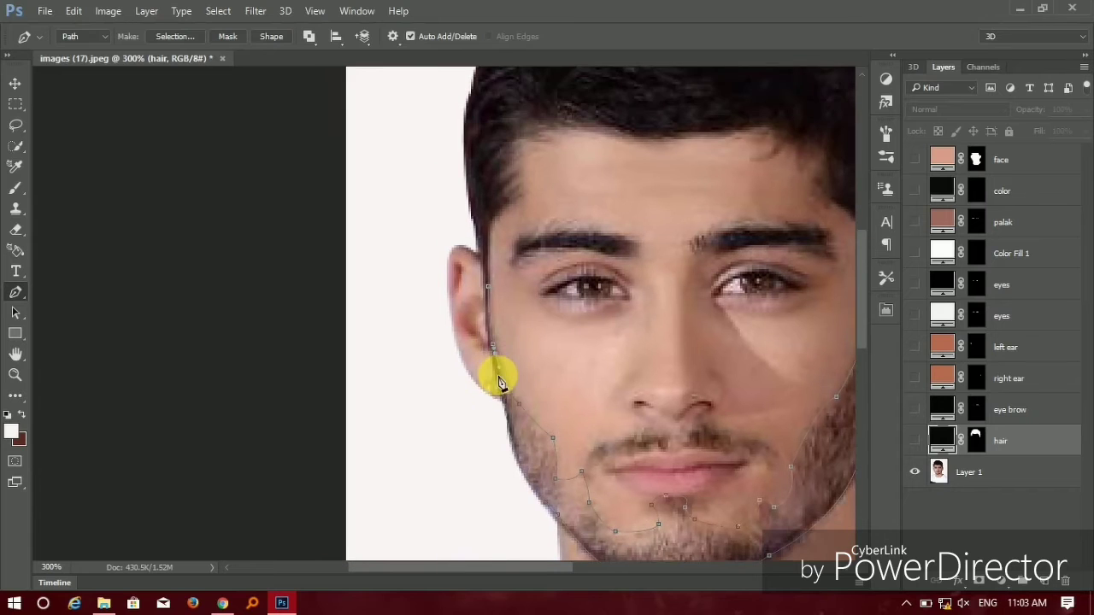
pyautogui.click(487, 287)
# Convert the closed beard path into an active selection.
pyautogui.hscroll(3, 537, 374)
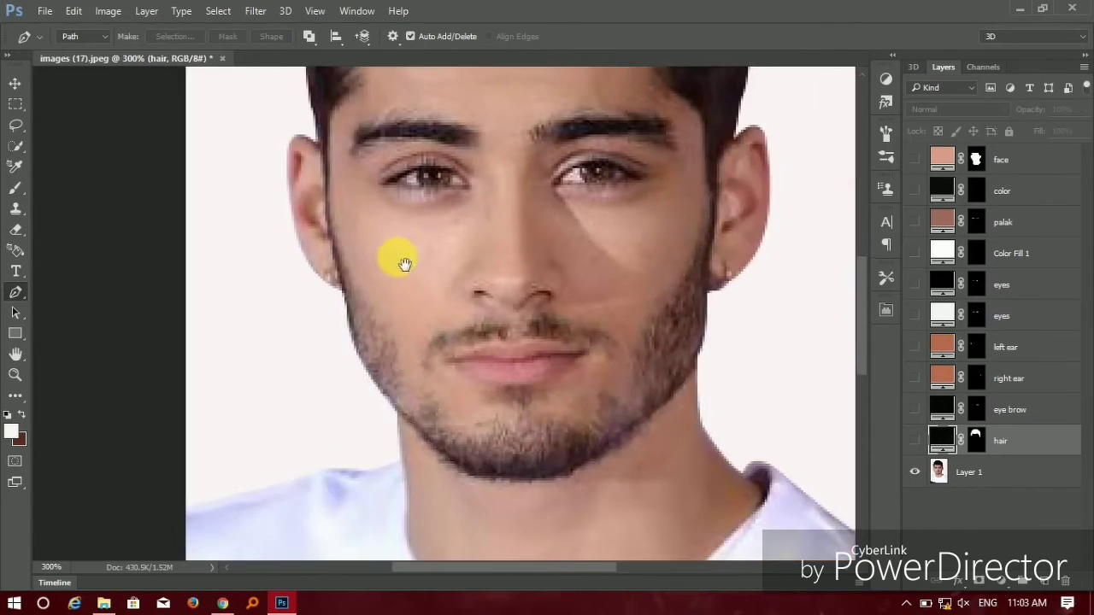
pyautogui.scroll(-2, 395, 251)
pyautogui.hotkey('ctrl', 'Return')
pyautogui.click(218, 11)
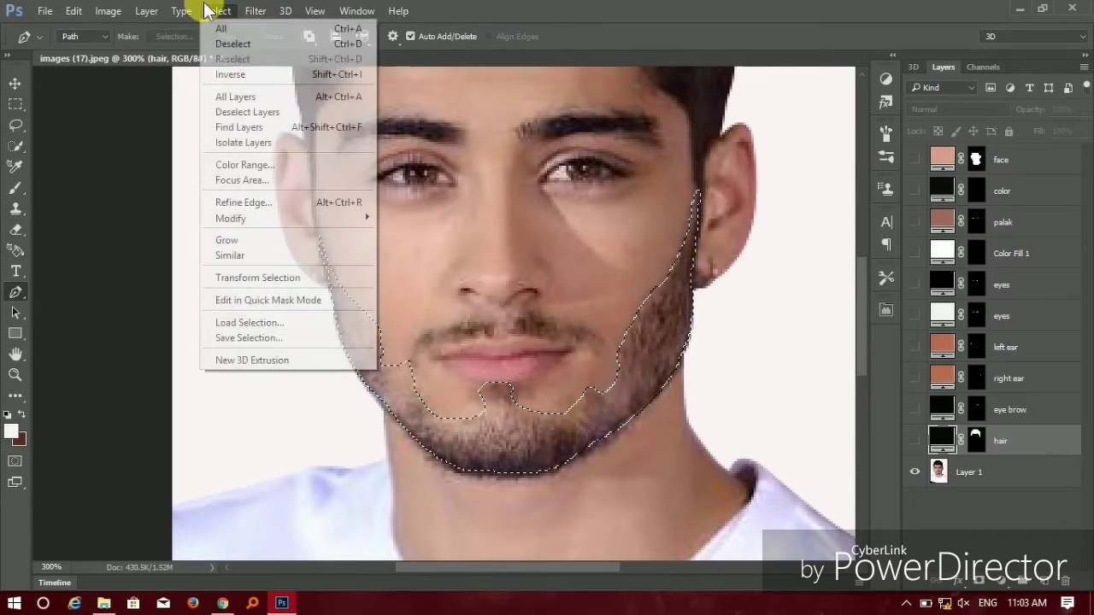
# Refine the beard selection edge with Radius 0, Smooth 9 and Feather 1.4 px.
pyautogui.click(288, 204)
pyautogui.moveTo(533, 54); pyautogui.dragTo(888, 73)
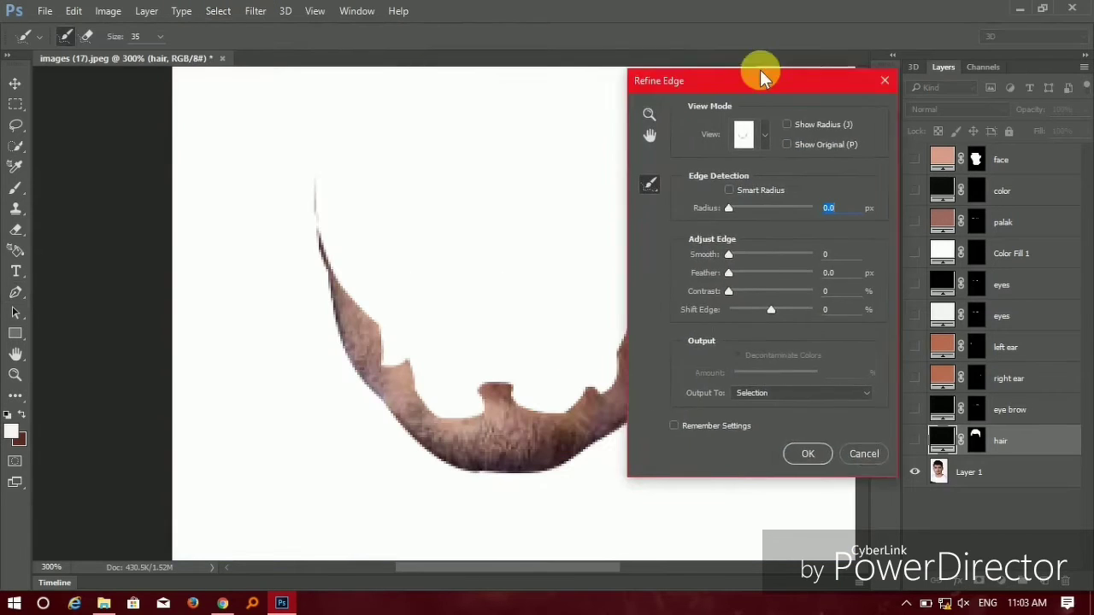
pyautogui.click(866, 183)
pyautogui.moveTo(866, 200)
pyautogui.mouseDown()
pyautogui.moveTo(930, 200)
pyautogui.moveTo(865, 200)
pyautogui.mouseUp()
pyautogui.click(865, 182)
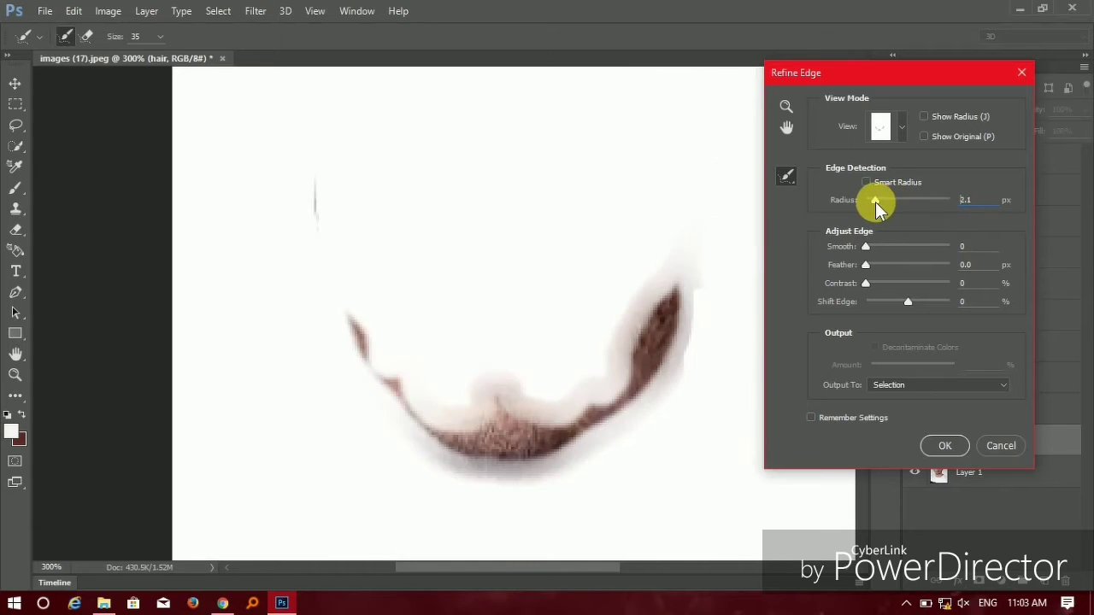
pyautogui.moveTo(866, 246); pyautogui.dragTo(873, 264)
pyautogui.click(937, 446)
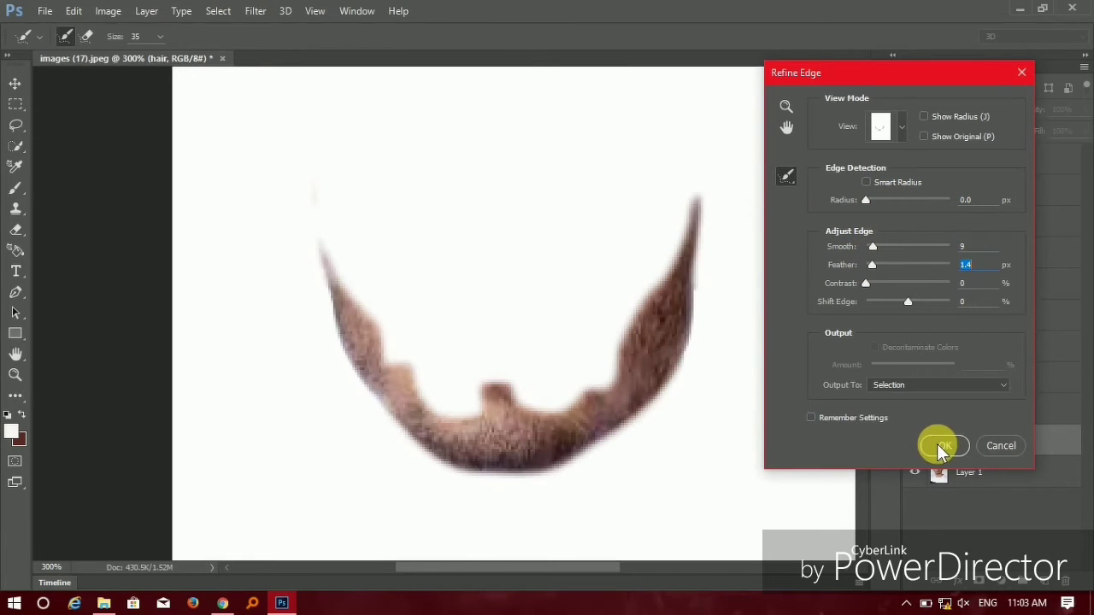
pyautogui.click(979, 466)
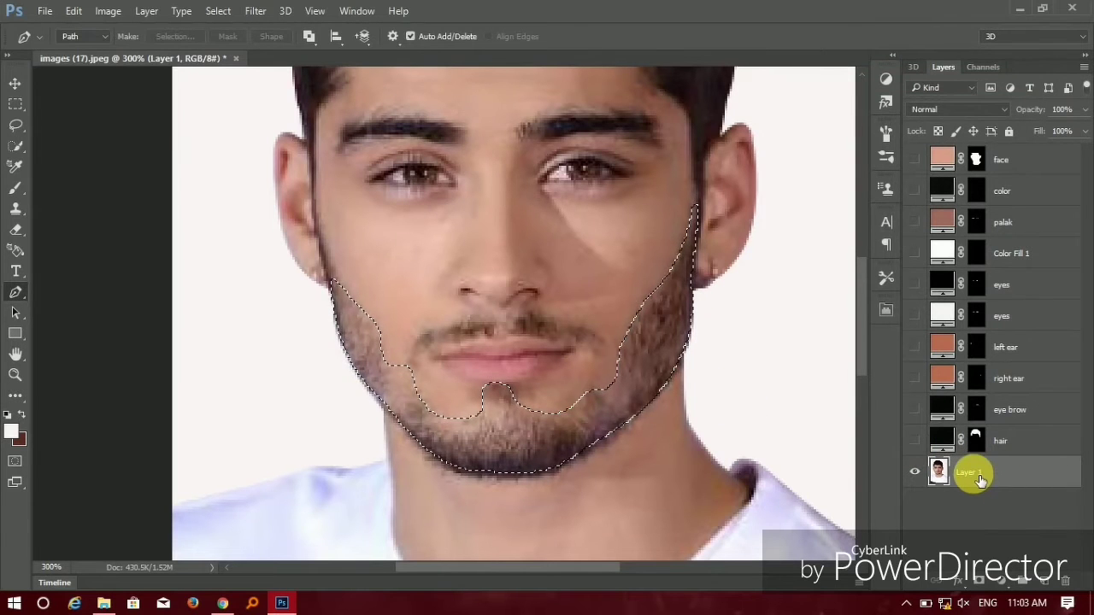
# Add a Solid Color fill sampled brown from the moustache and name it 'shave'.
pyautogui.click(1012, 588)
pyautogui.click(974, 233)
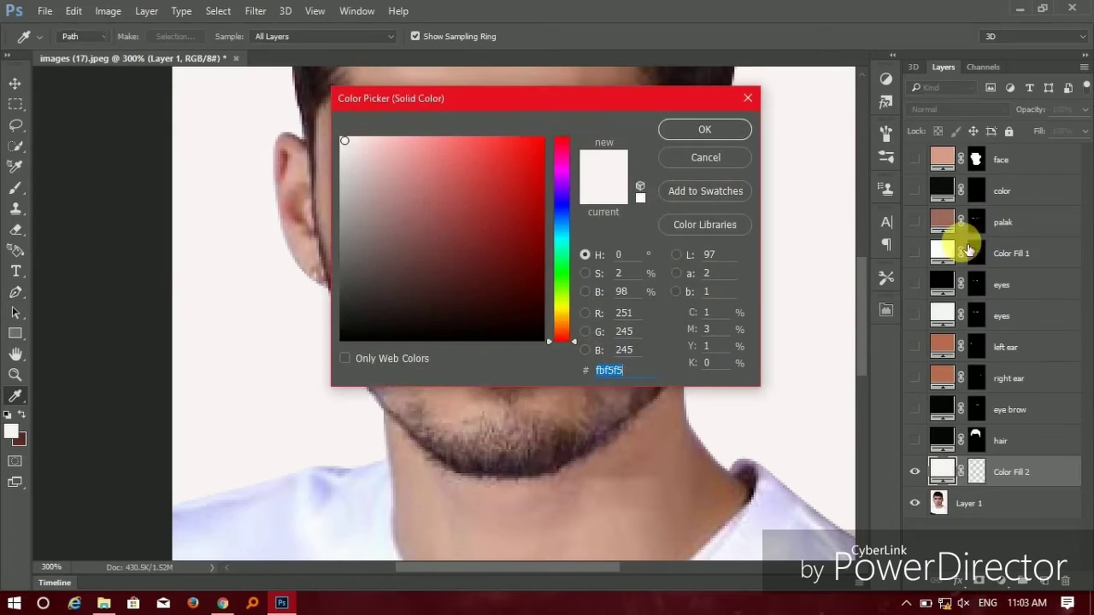
pyautogui.moveTo(556, 98)
pyautogui.mouseDown()
pyautogui.moveTo(833, 112)
pyautogui.moveTo(891, 90)
pyautogui.mouseUp()
pyautogui.click(460, 332)
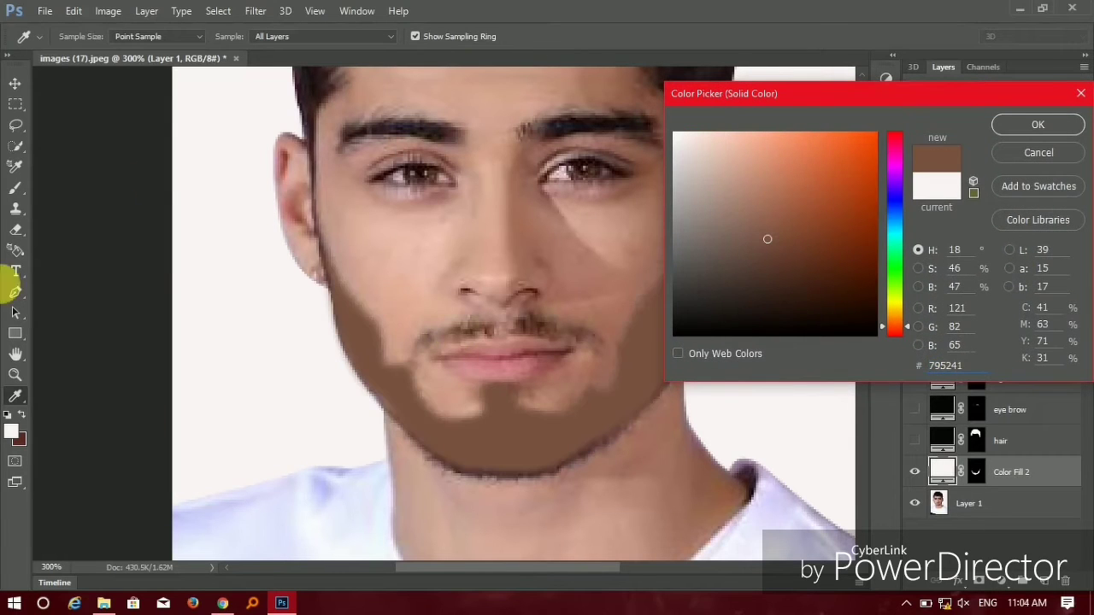
pyautogui.click(1020, 123)
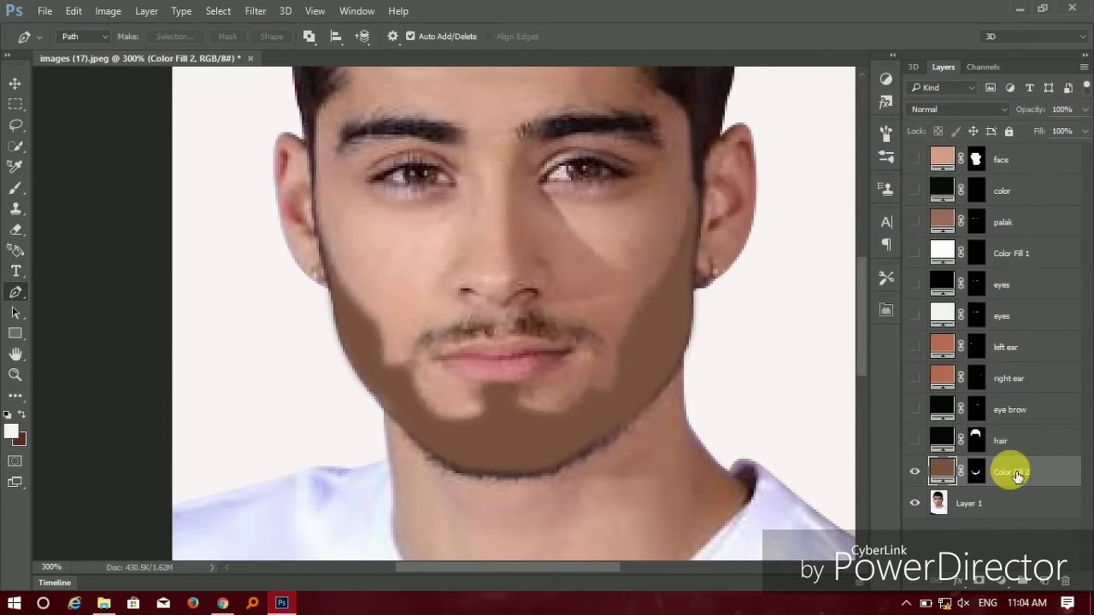
pyautogui.doubleClick(1006, 472)
pyautogui.write('shave')
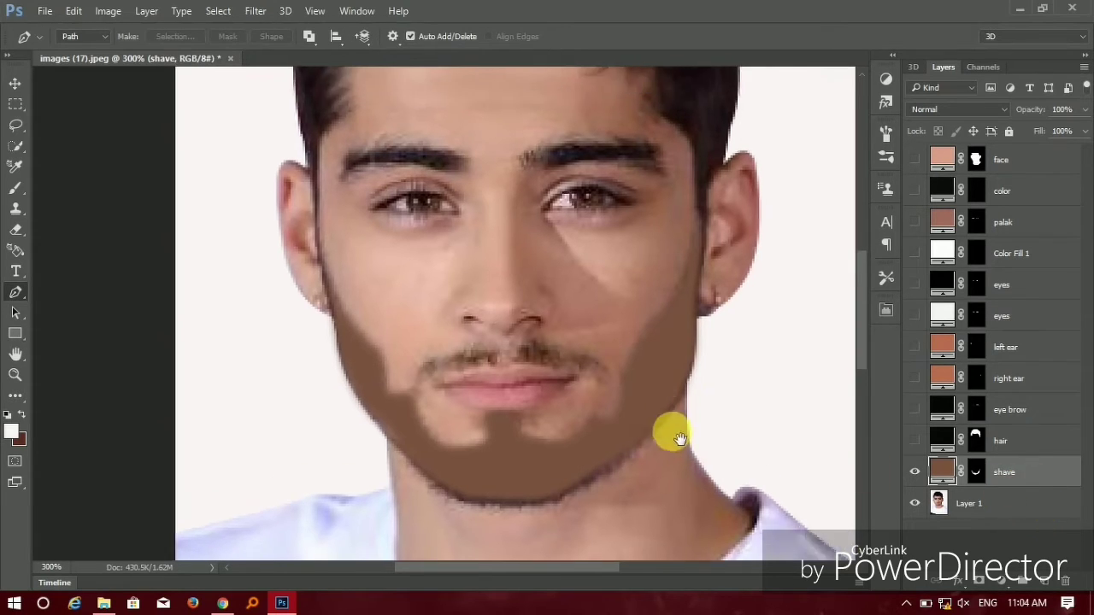
# Try Soft Light, Hard Light and Screen blend modes on the shave layer.
pyautogui.click(944, 109)
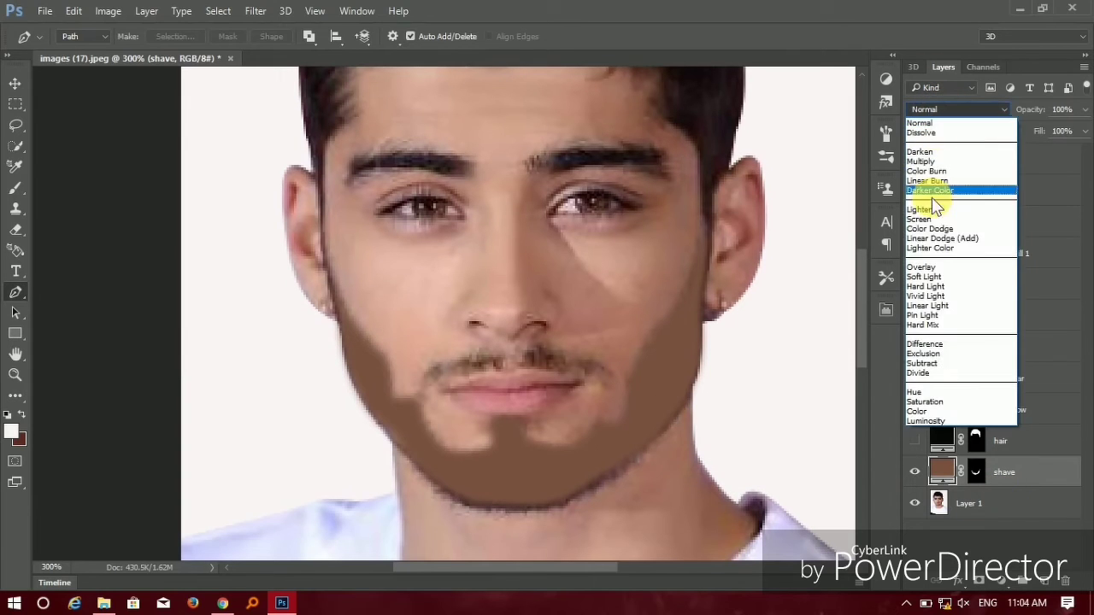
pyautogui.click(937, 278)
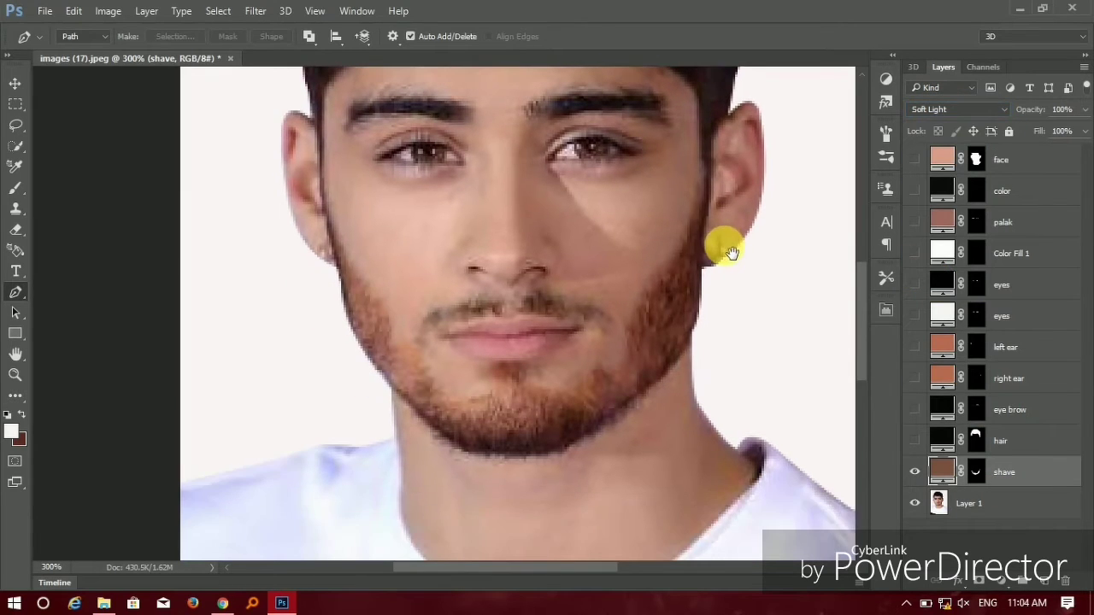
pyautogui.click(940, 110)
pyautogui.click(937, 286)
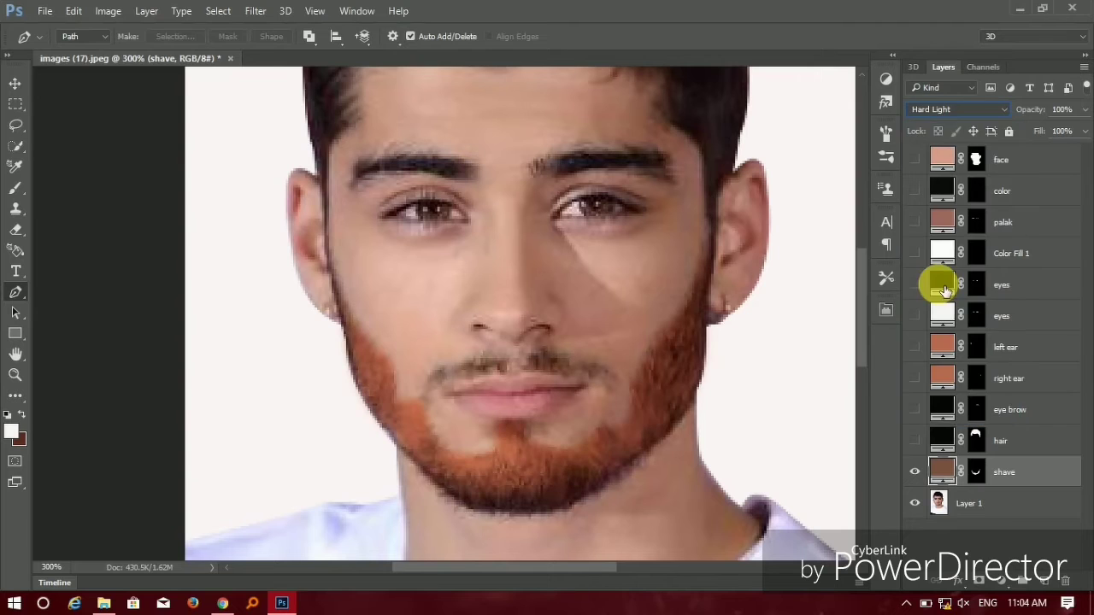
pyautogui.click(940, 109)
pyautogui.click(940, 219)
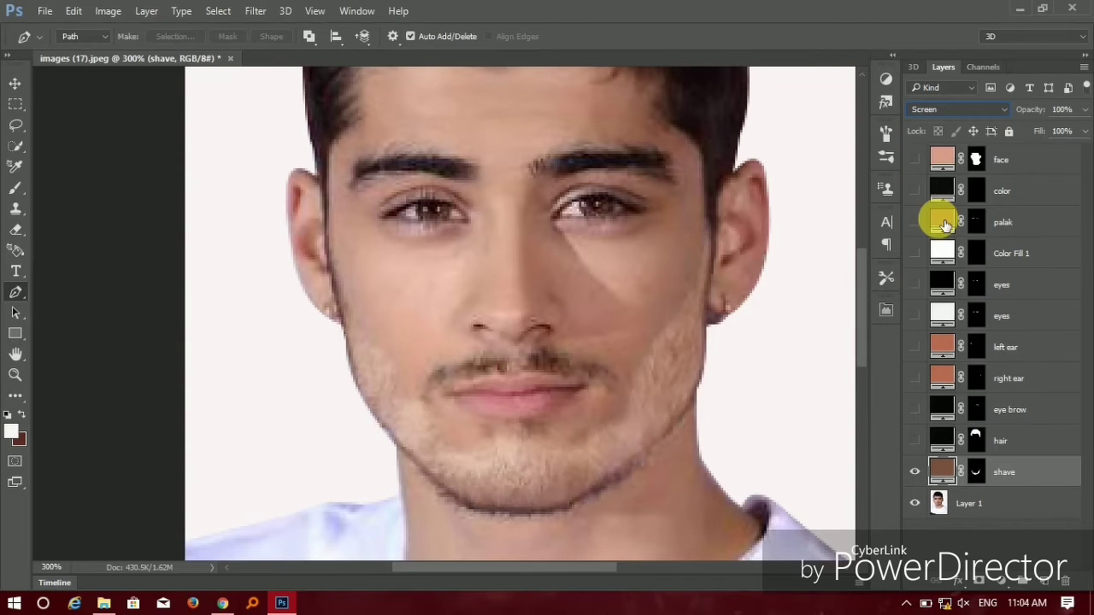
# With the photo hidden, try Soft Light and Hue, settle on Normal, then show Layer 1.
pyautogui.click(914, 503)
pyautogui.click(957, 109)
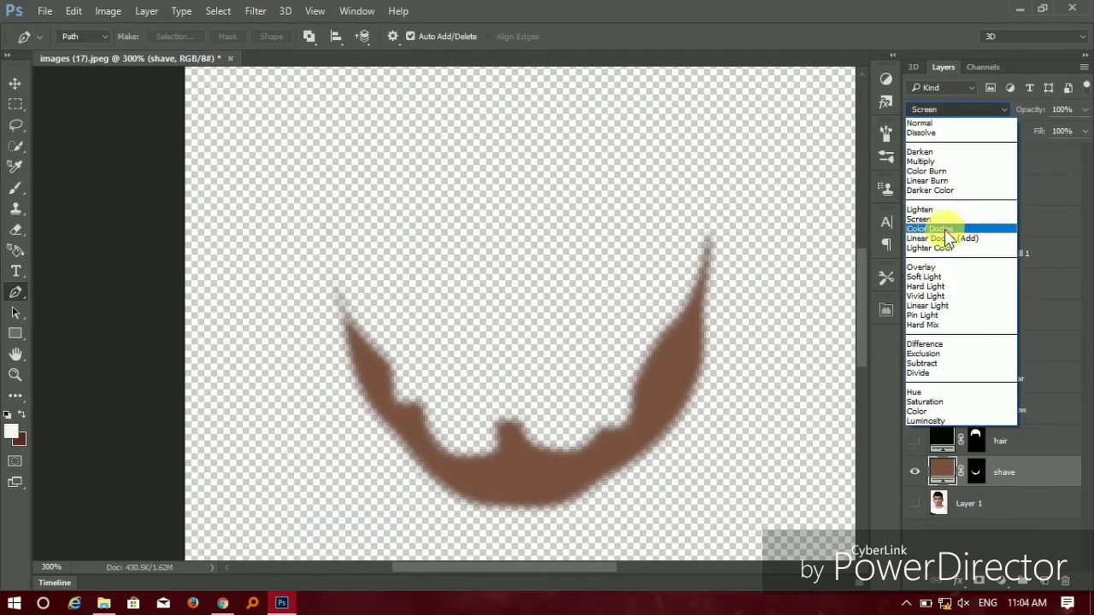
pyautogui.click(951, 279)
pyautogui.click(950, 109)
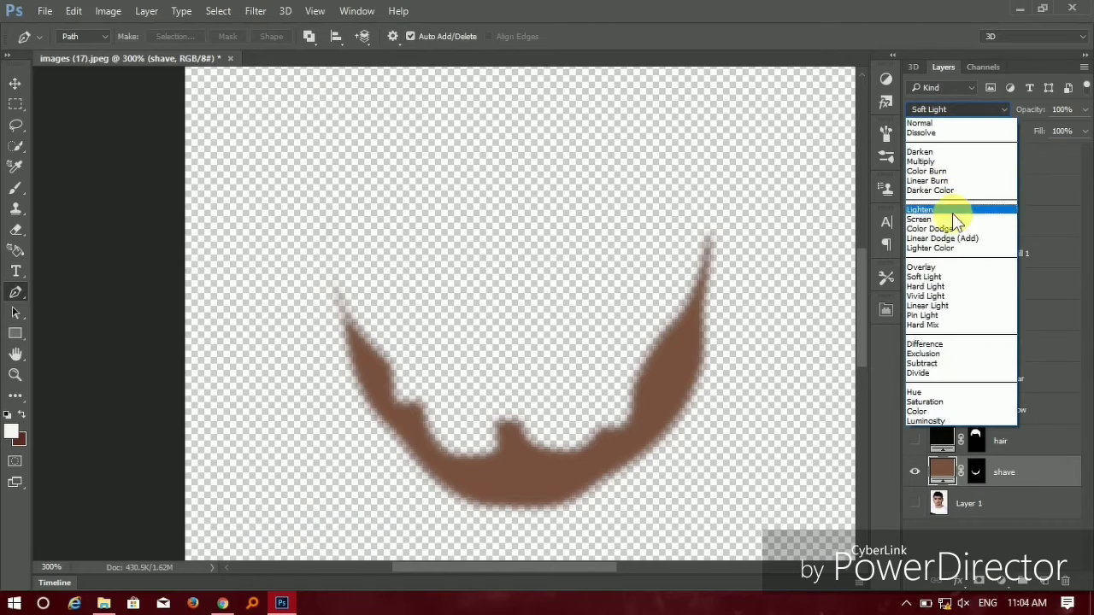
pyautogui.click(952, 391)
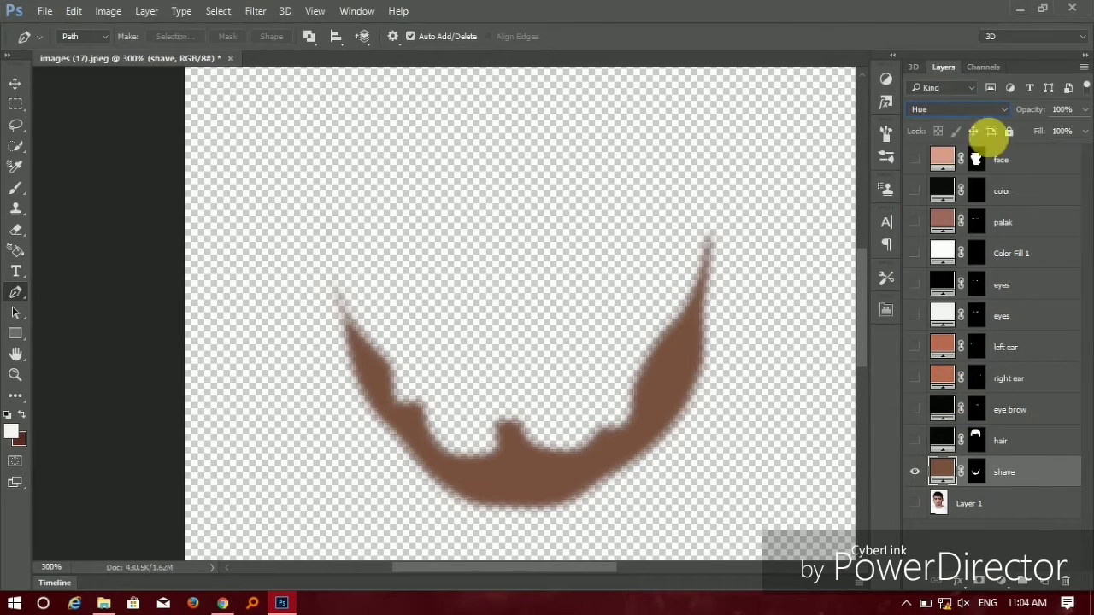
pyautogui.click(975, 111)
pyautogui.click(972, 123)
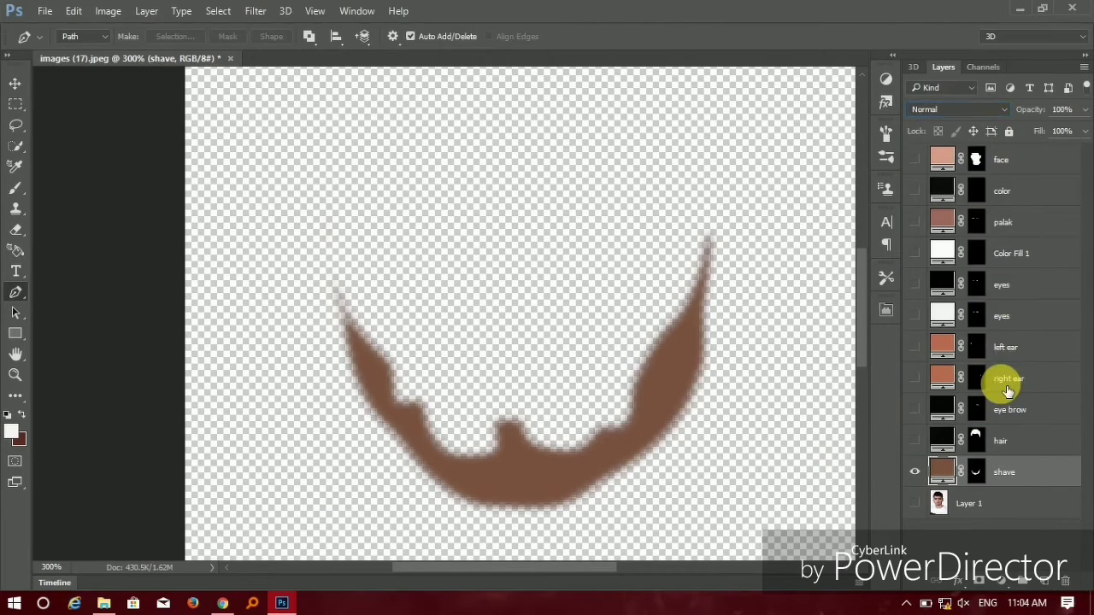
pyautogui.click(966, 509)
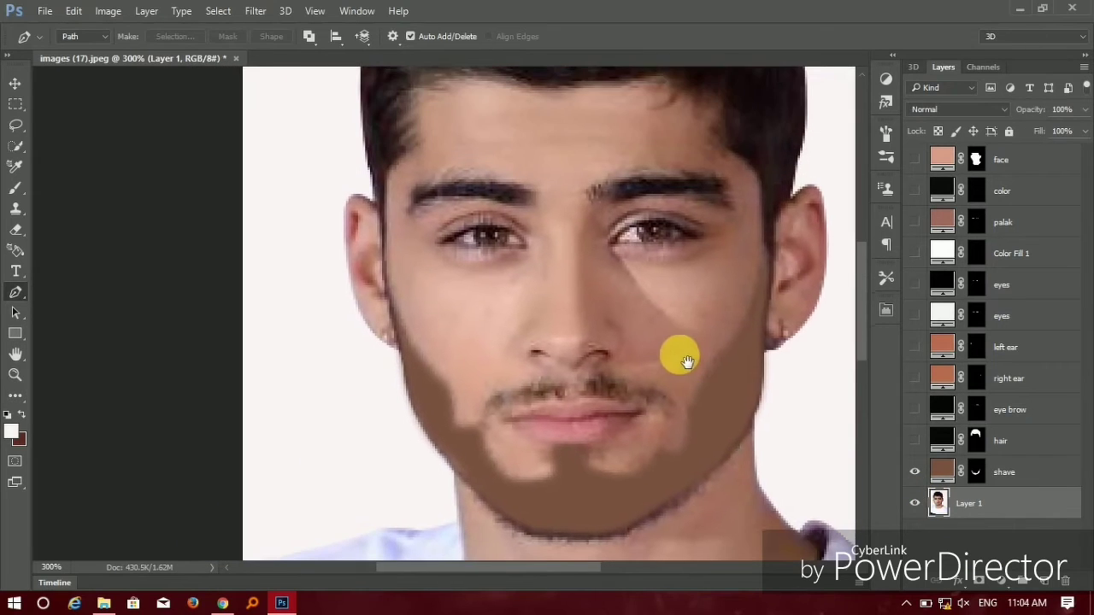
# Change the shave fill colour to near-black.
pyautogui.doubleClick(942, 472)
pyautogui.moveTo(691, 325)
pyautogui.mouseDown()
pyautogui.moveTo(683, 296)
pyautogui.moveTo(705, 314)
pyautogui.mouseUp()
pyautogui.click(1013, 128)
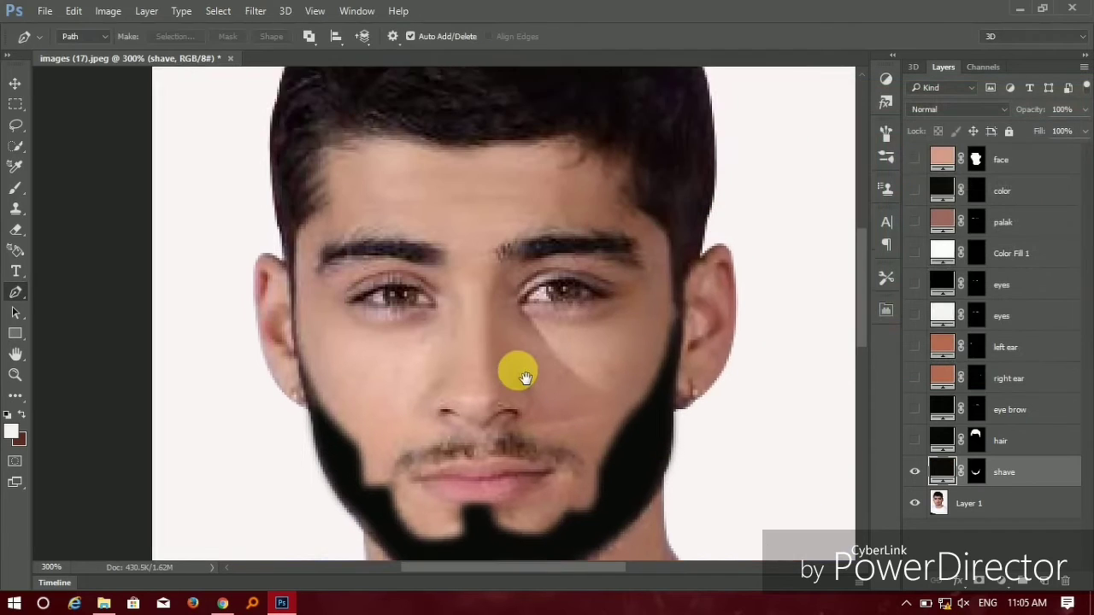
pyautogui.moveTo(525, 377); pyautogui.dragTo(573, 338)
# Set the shave layer opacity to 70% and hide the layer.
pyautogui.click(1066, 111)
pyautogui.write('50')
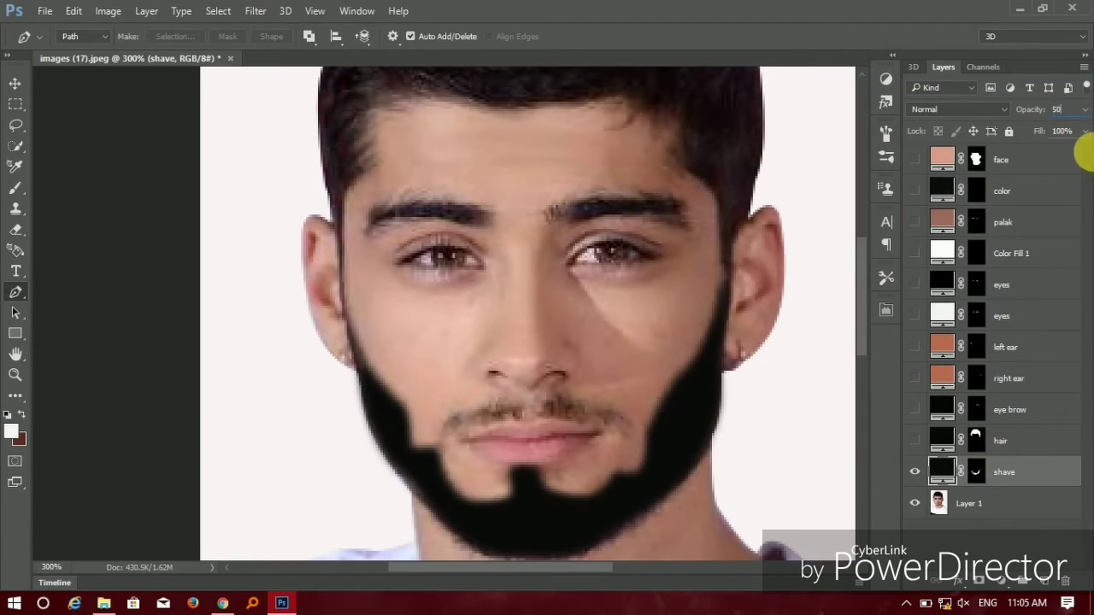
pyautogui.press('Return')
pyautogui.click(913, 504)
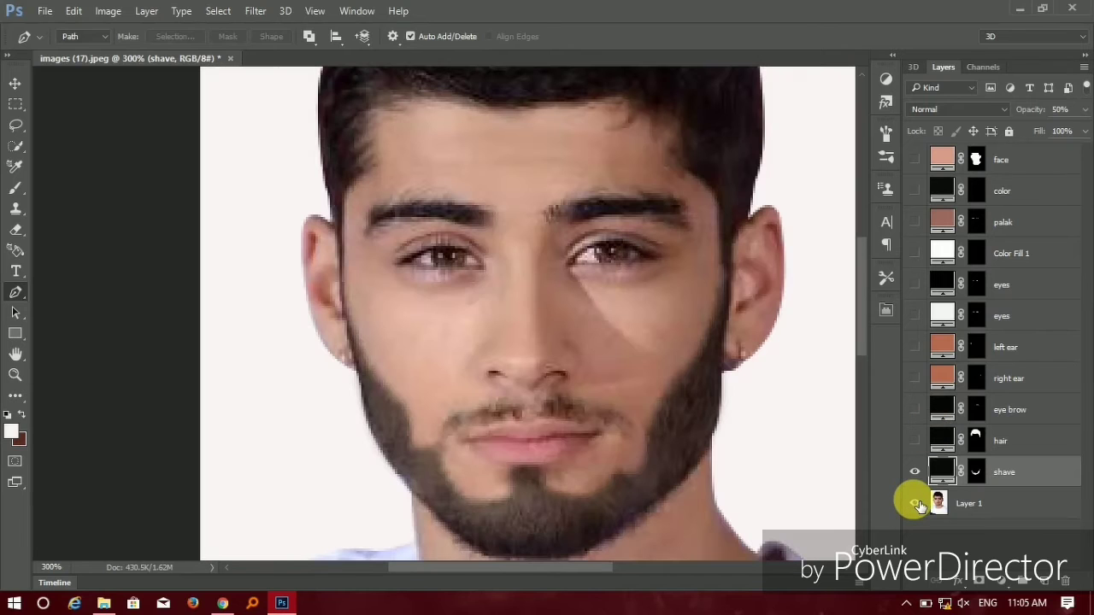
pyautogui.click(1067, 111)
pyautogui.write('70')
pyautogui.press('Return')
pyautogui.scroll(-3, 667, 347)
pyautogui.scroll(-3, 666, 325)
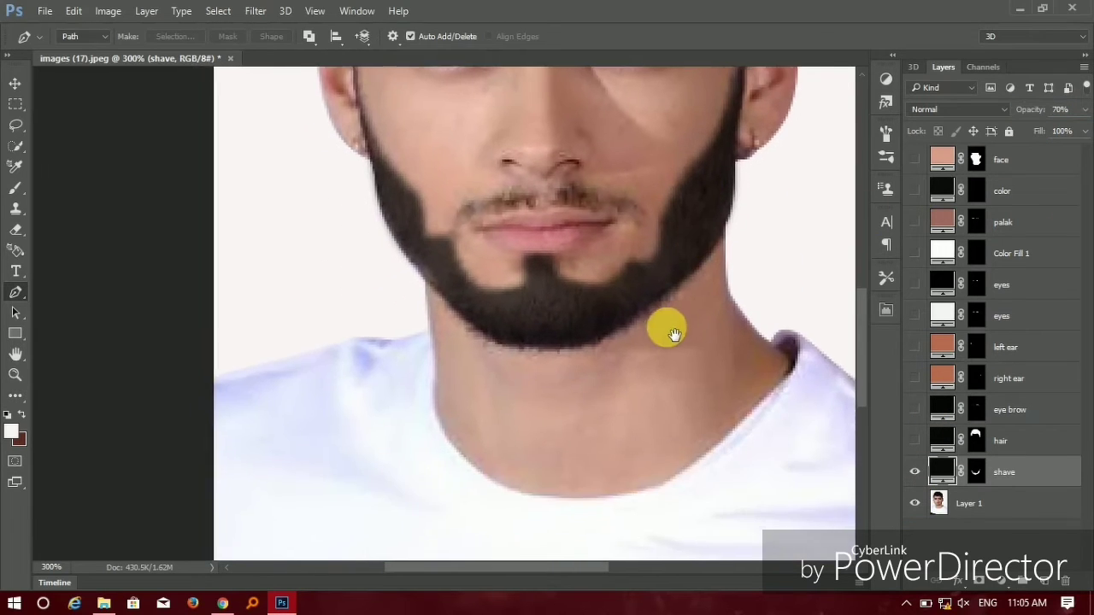
pyautogui.click(914, 472)
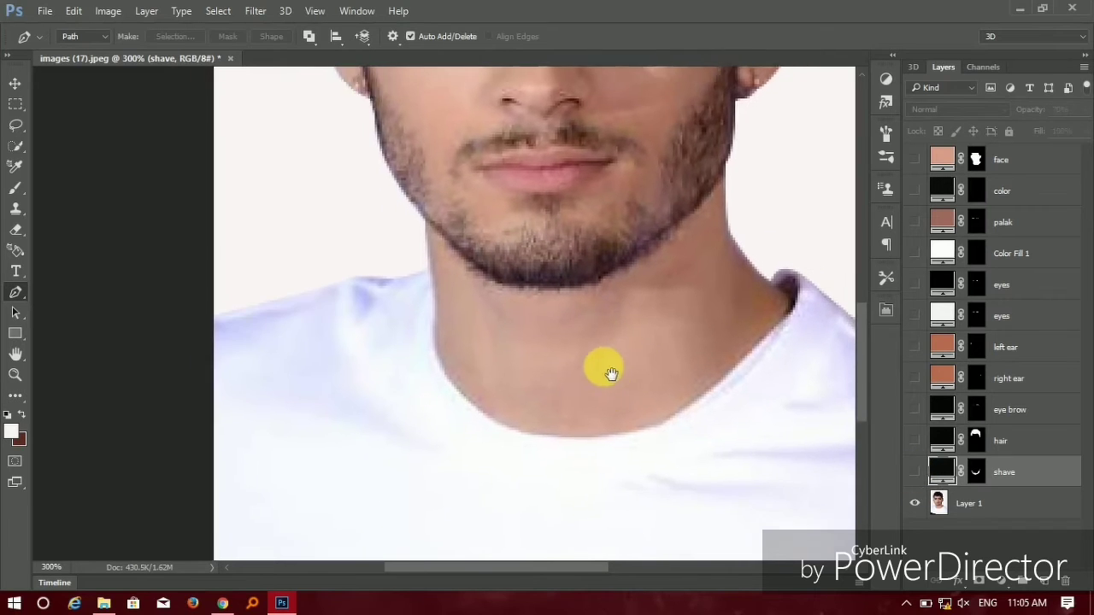
# Trace the T-shirt with the Pen across the shoulders, down both sides and along the bottom.
pyautogui.scroll(-3, 603, 368)
pyautogui.click(434, 207)
pyautogui.moveTo(381, 211); pyautogui.dragTo(358, 209)
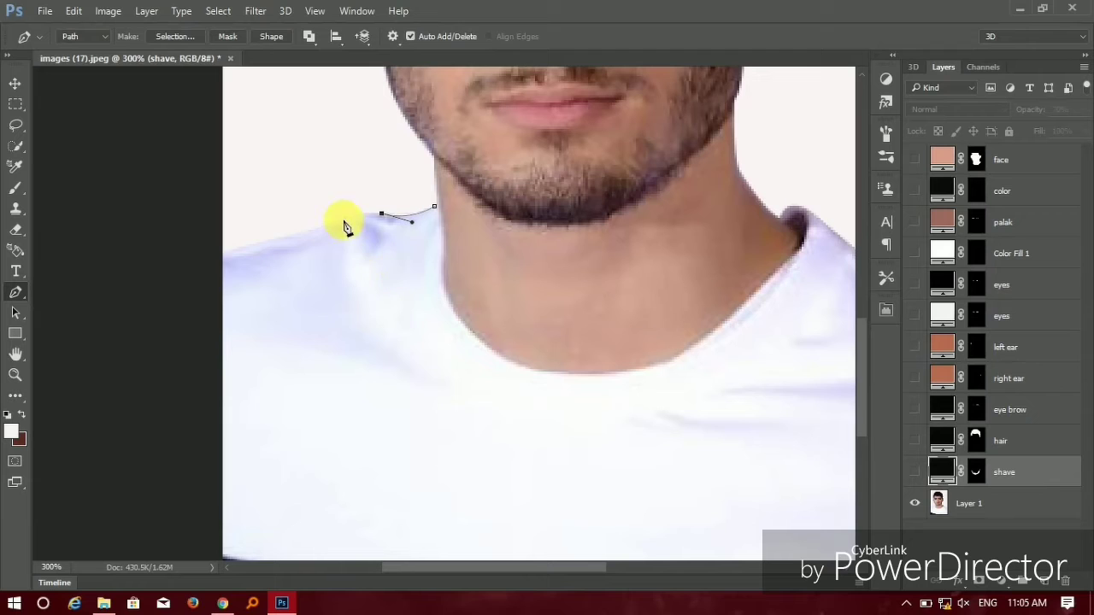
pyautogui.click(211, 259)
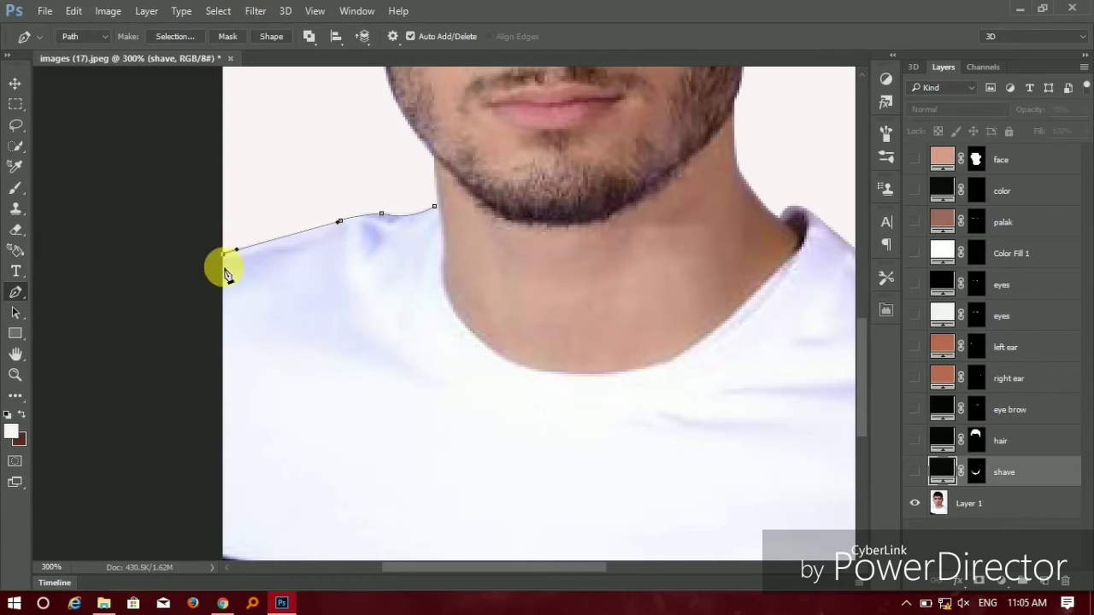
pyautogui.scroll(-2, 257, 276)
pyautogui.click(199, 487)
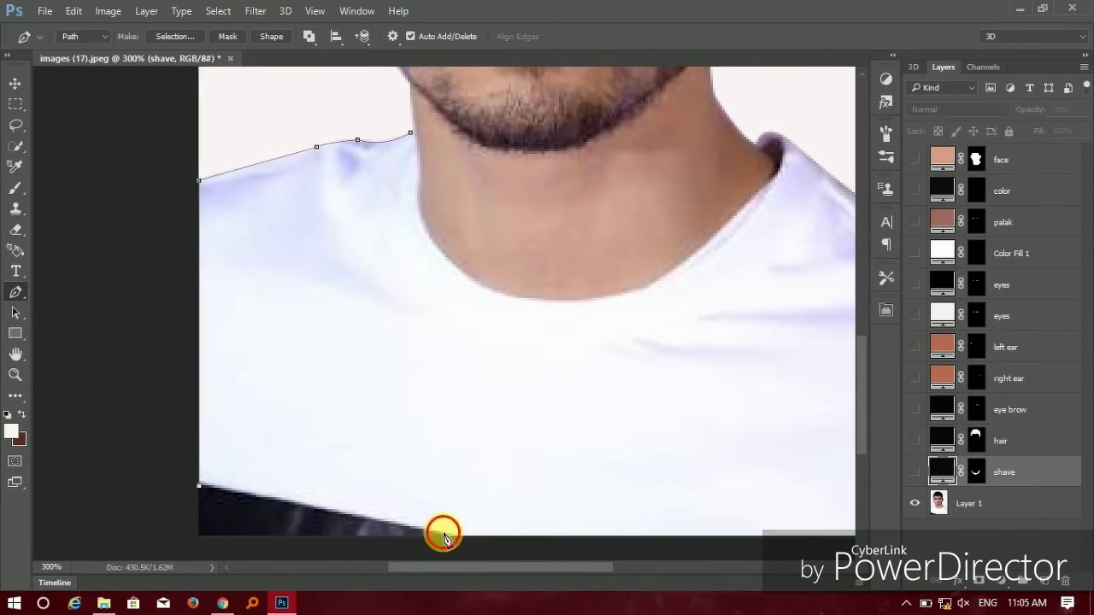
pyautogui.click(444, 534)
pyautogui.scroll(-1, 285, 447)
pyautogui.hscroll(3, 286, 447)
pyautogui.click(754, 482)
pyautogui.click(754, 210)
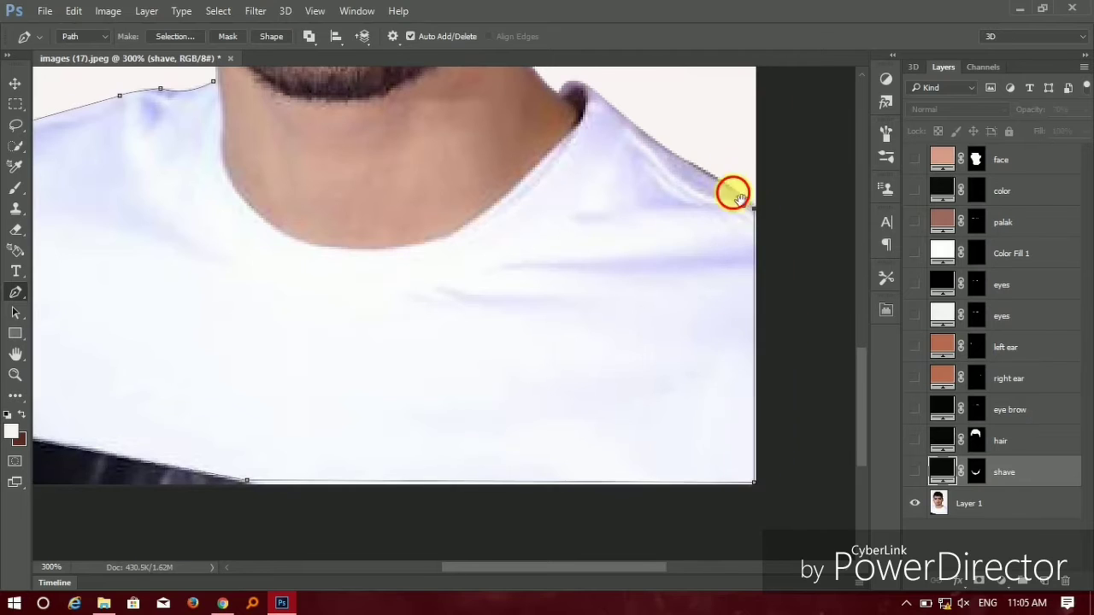
# Curve the path around the neckline, convert it to a selection and select Layer 1.
pyautogui.scroll(3, 733, 195)
pyautogui.hscroll(-1, 733, 194)
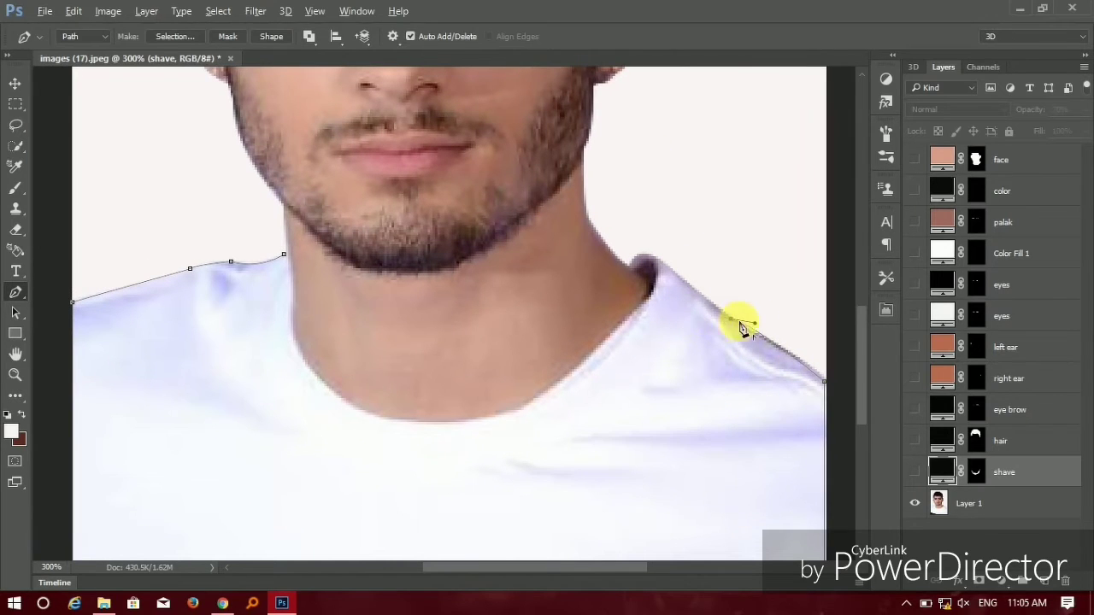
pyautogui.keyDown('alt'); pyautogui.click(658, 257); pyautogui.keyUp('alt')
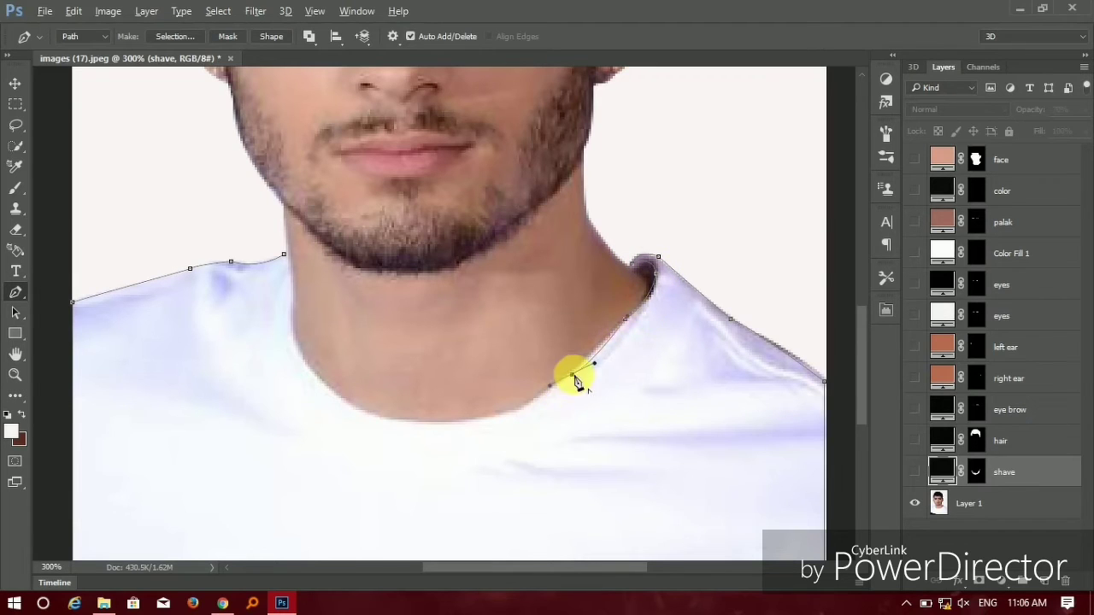
pyautogui.moveTo(470, 423); pyautogui.dragTo(418, 427)
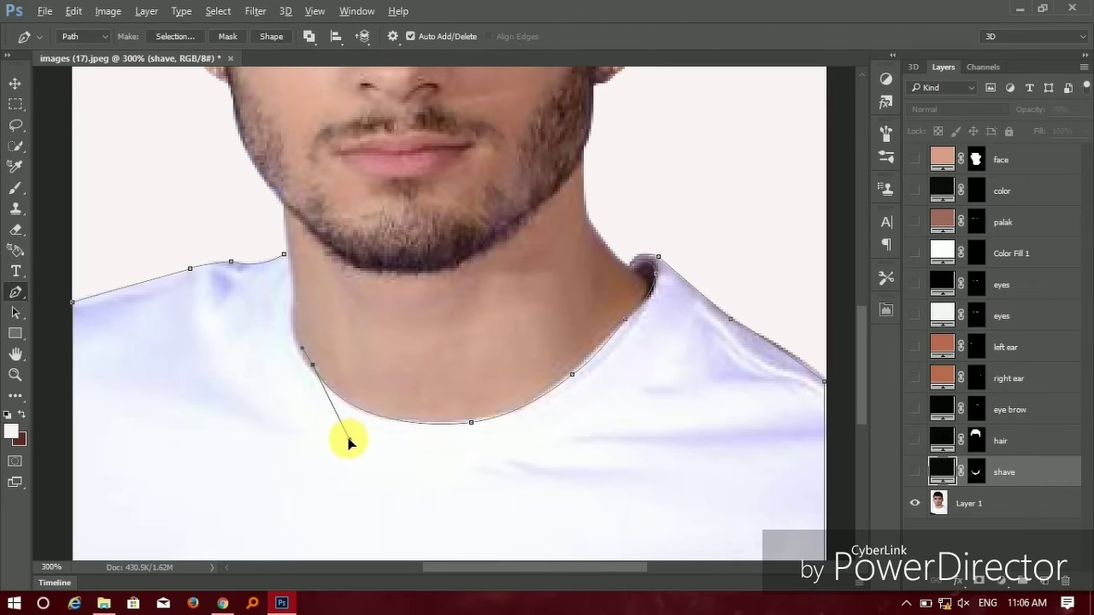
pyautogui.moveTo(348, 442); pyautogui.dragTo(346, 438)
pyautogui.moveTo(291, 297); pyautogui.dragTo(293, 306)
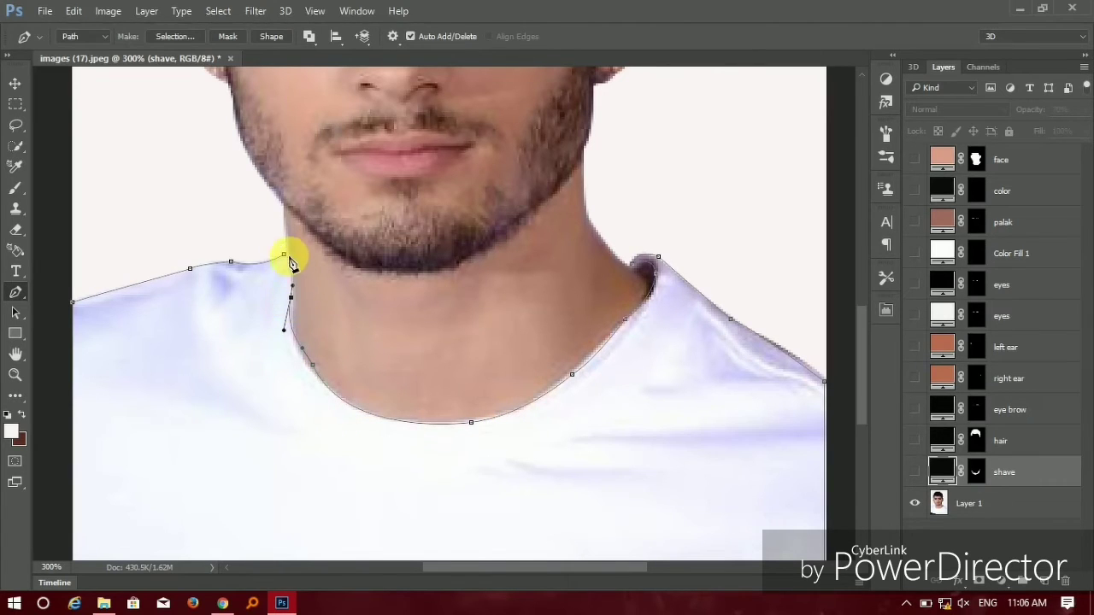
pyautogui.hotkey('ctrl', 'Return')
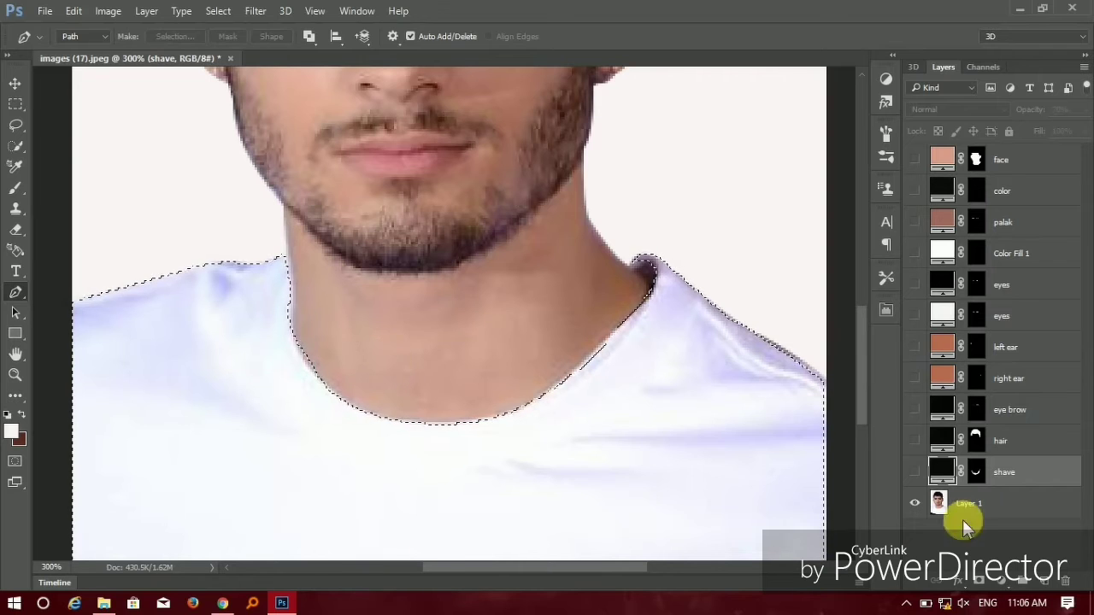
pyautogui.click(970, 507)
# Add a light grey (c4c6ca) shirt fill layer, hide it and reselect Layer 1.
pyautogui.click(1001, 581)
pyautogui.click(987, 238)
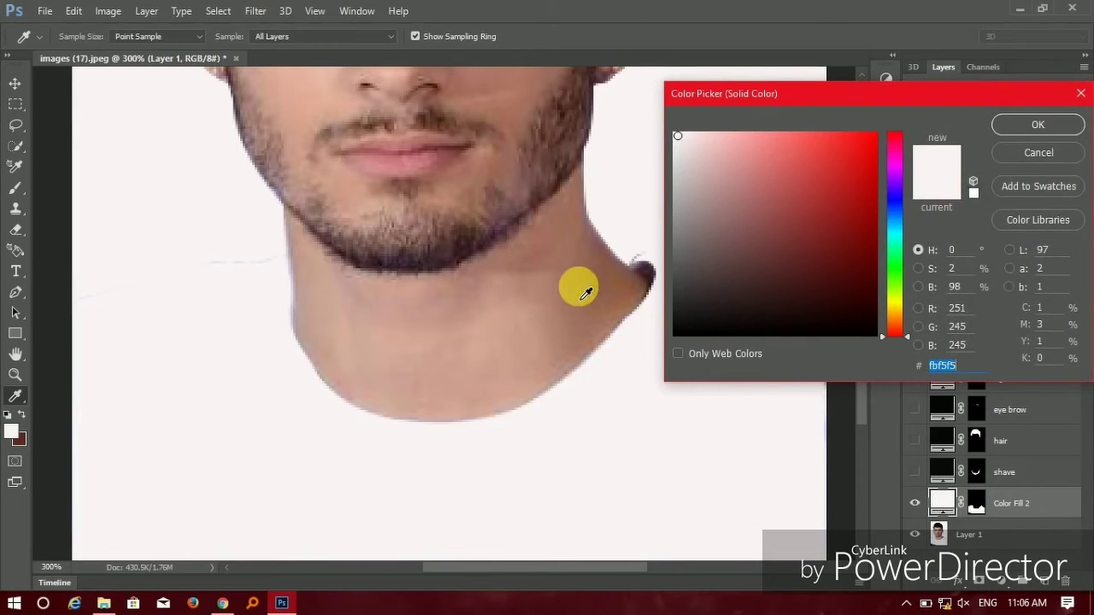
pyautogui.click(893, 209)
pyautogui.click(738, 152)
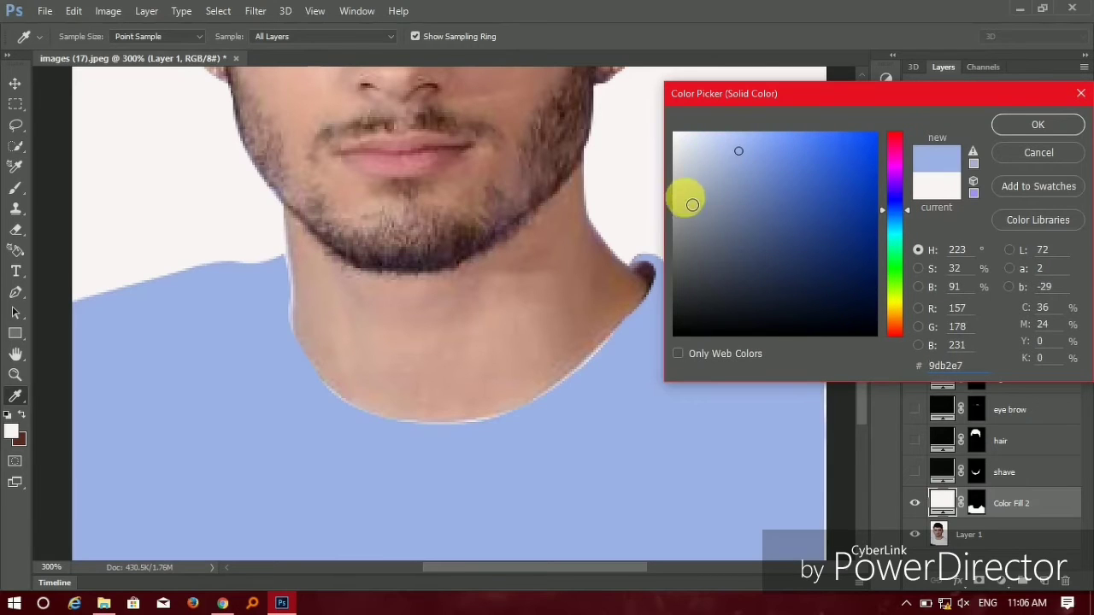
pyautogui.moveTo(675, 137)
pyautogui.mouseDown()
pyautogui.moveTo(679, 174)
pyautogui.moveTo(673, 159)
pyautogui.mouseUp()
pyautogui.click(1037, 125)
pyautogui.press('p')
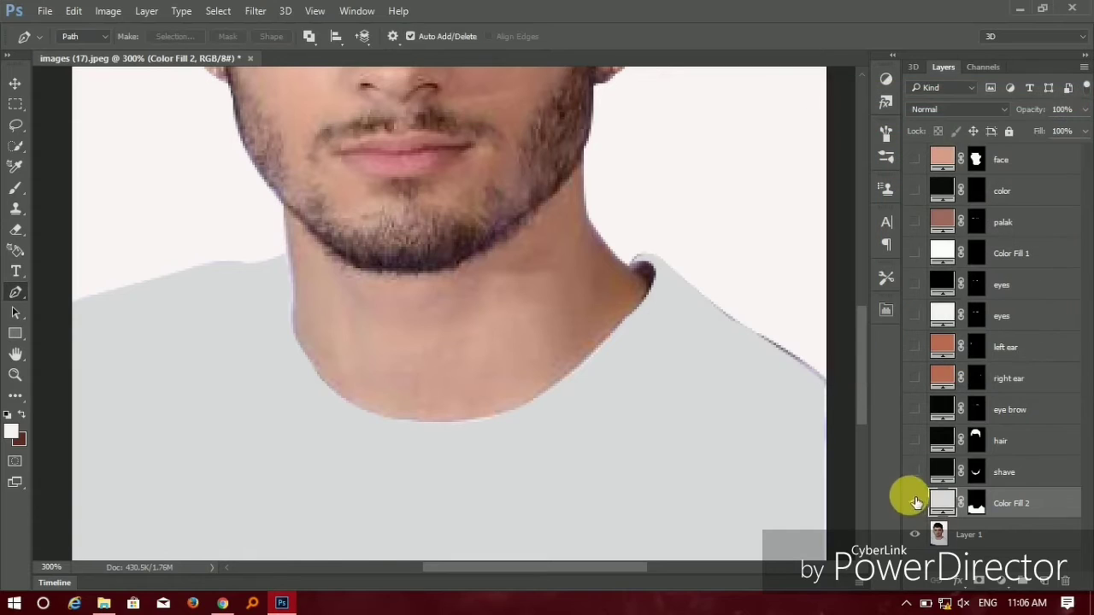
pyautogui.click(914, 504)
pyautogui.click(969, 534)
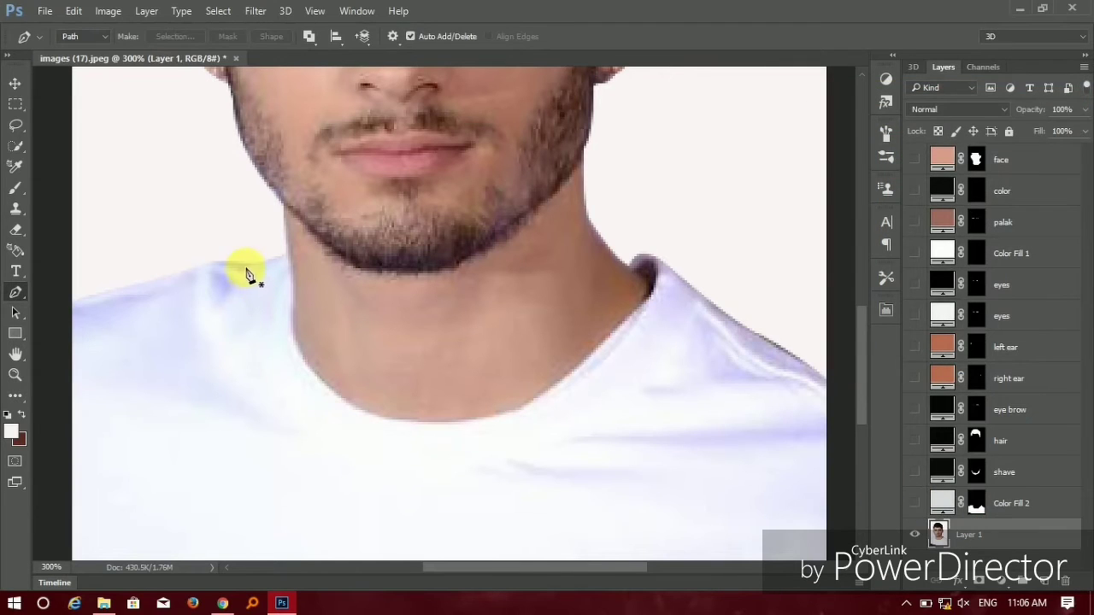
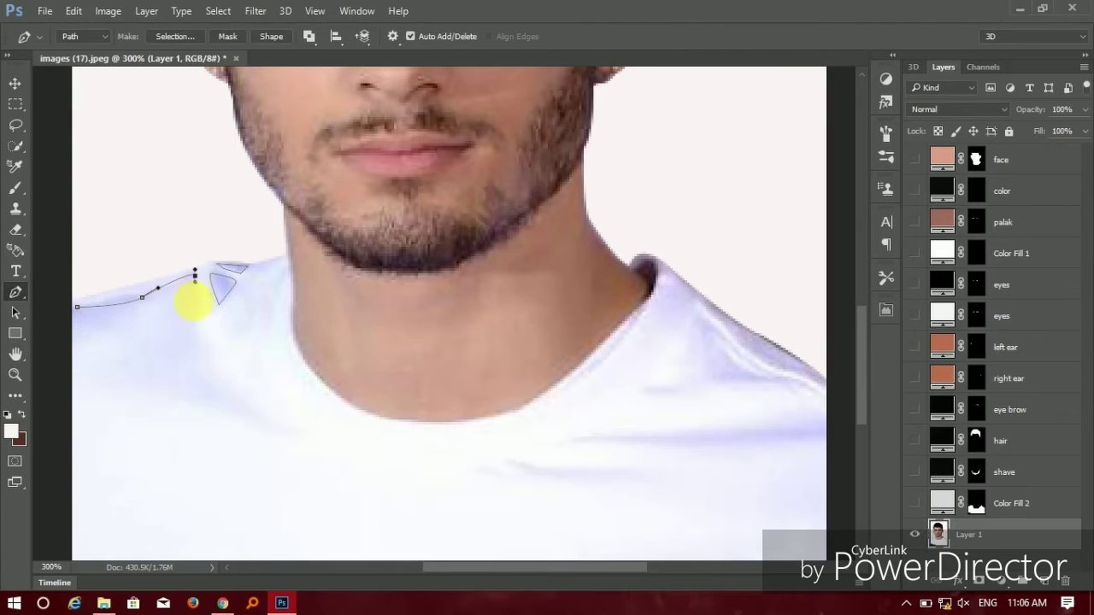
# Trace the left shoulder fold, chest crease and right shoulder fold, then load them as a selection.
pyautogui.click(259, 417)
pyautogui.click(77, 306)
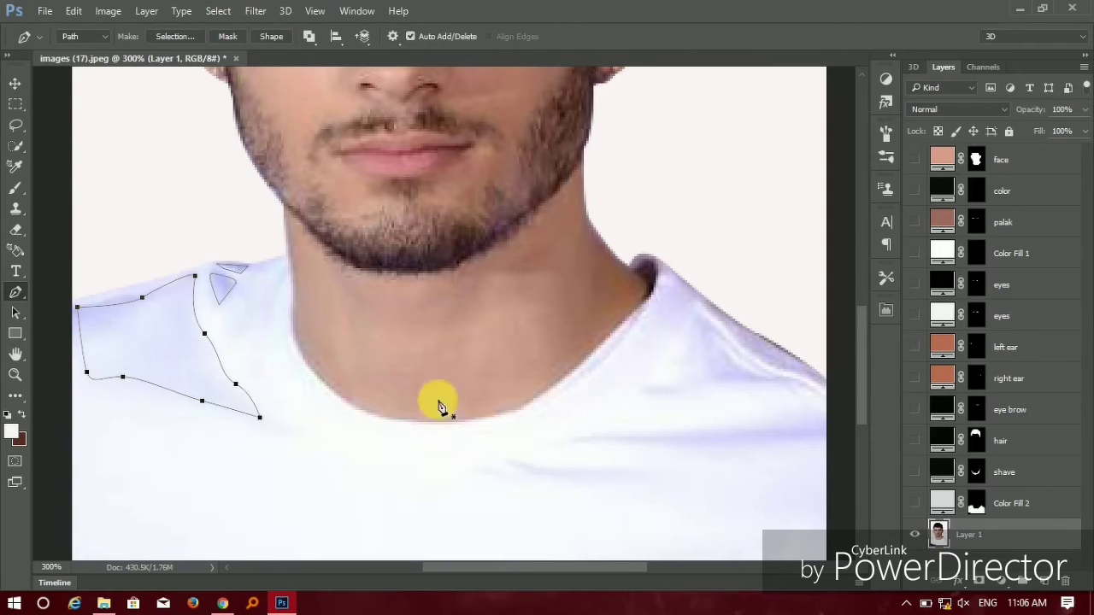
pyautogui.moveTo(600, 444); pyautogui.dragTo(621, 444)
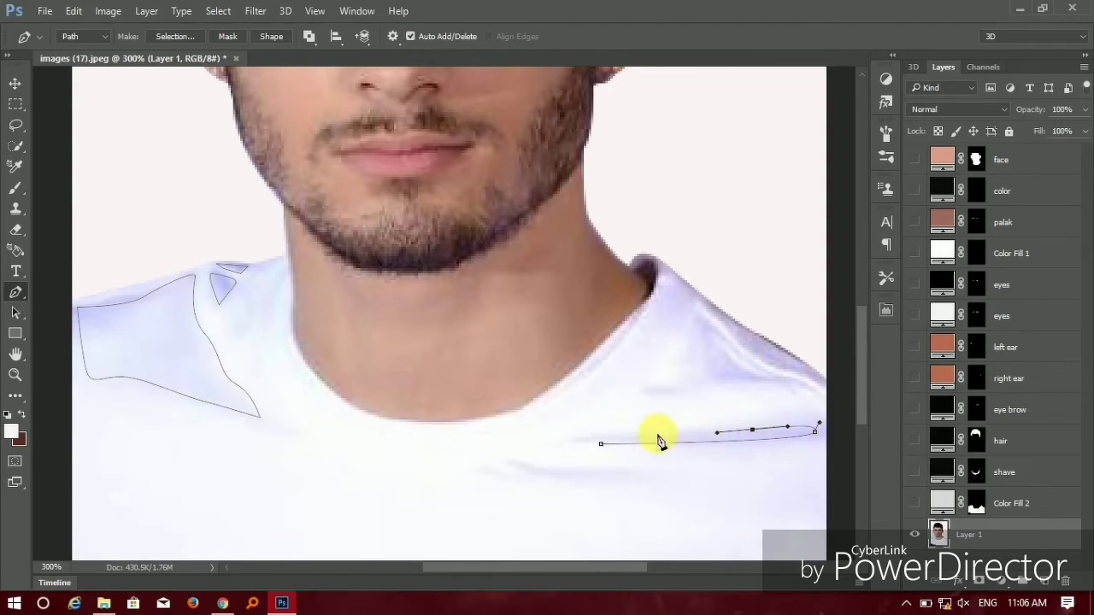
pyautogui.click(600, 444)
pyautogui.click(523, 459)
pyautogui.click(523, 459)
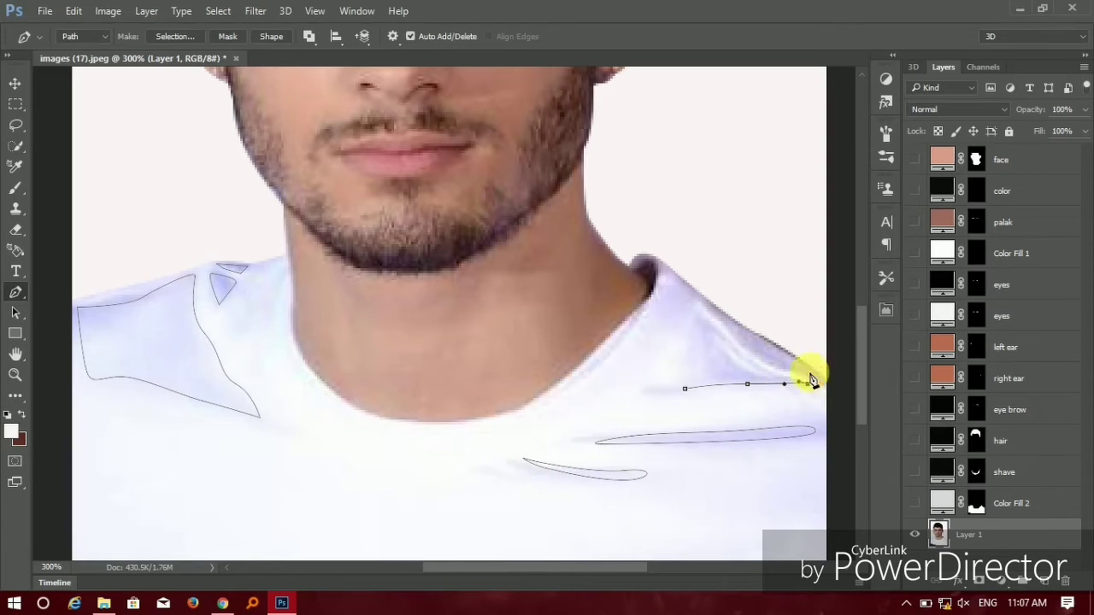
pyautogui.click(664, 283)
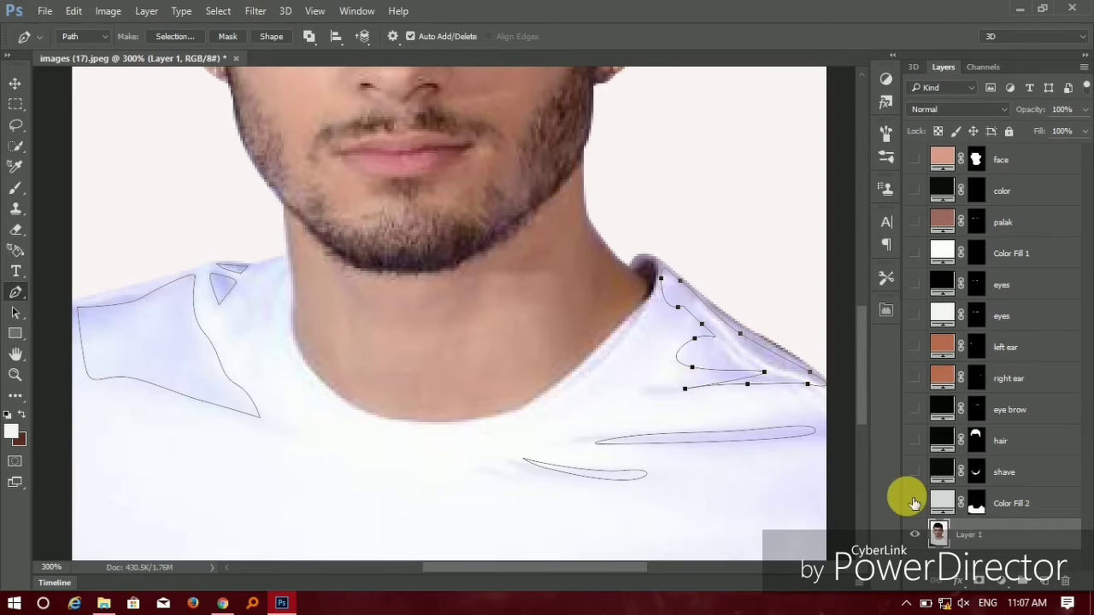
pyautogui.hotkey('ctrl', 'Return')
# Fill the selection with a grey #a6a8ad Solid Color layer, Color Fill 3.
pyautogui.click(968, 581)
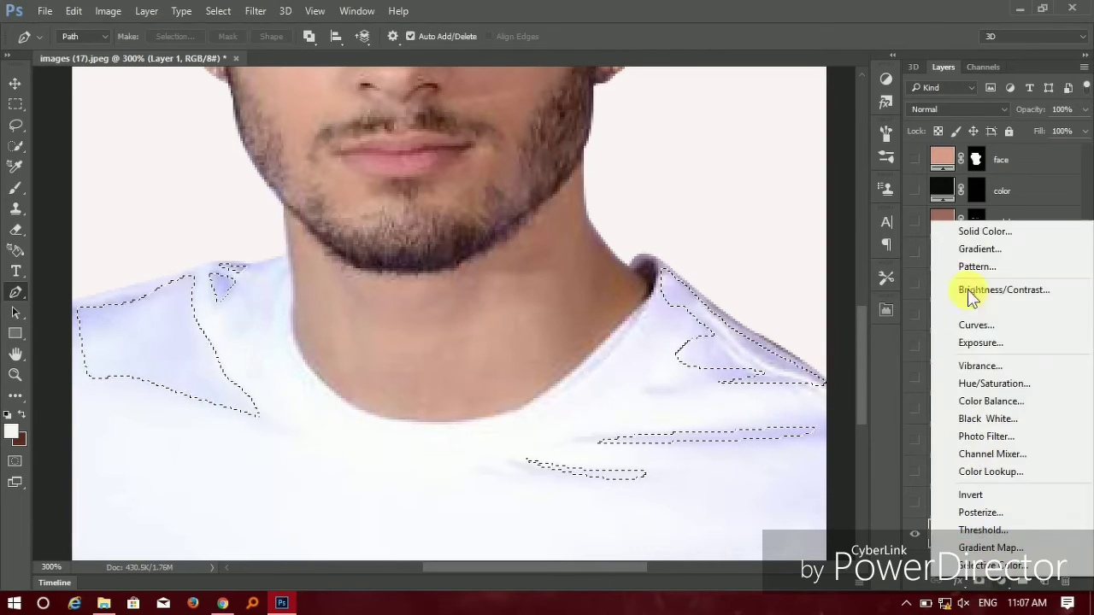
pyautogui.click(974, 236)
pyautogui.click(890, 212)
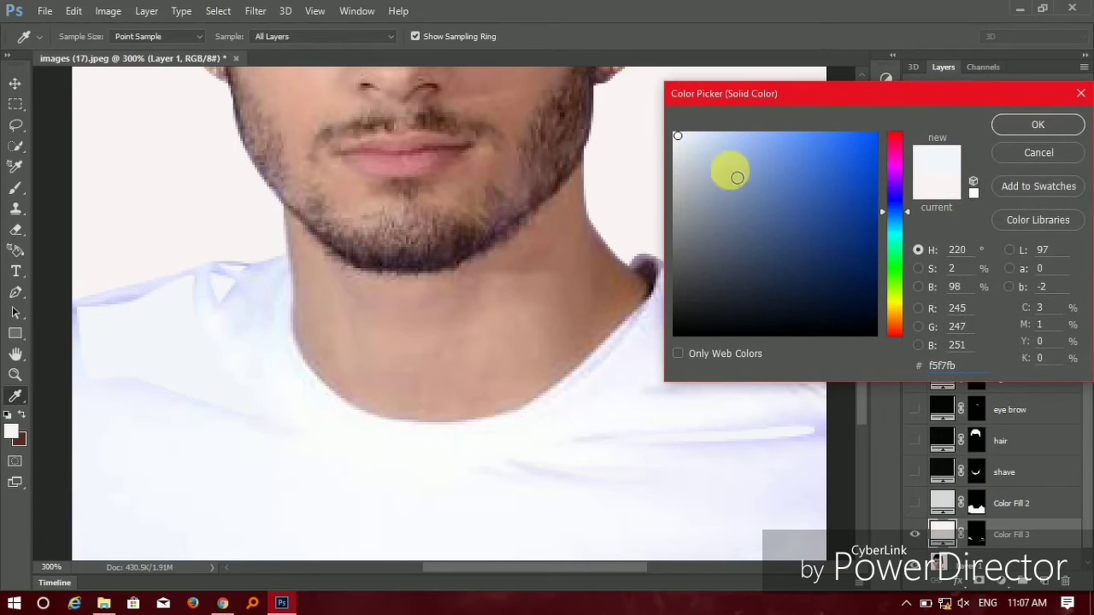
pyautogui.click(680, 181)
pyautogui.moveTo(683, 211); pyautogui.dragTo(689, 205)
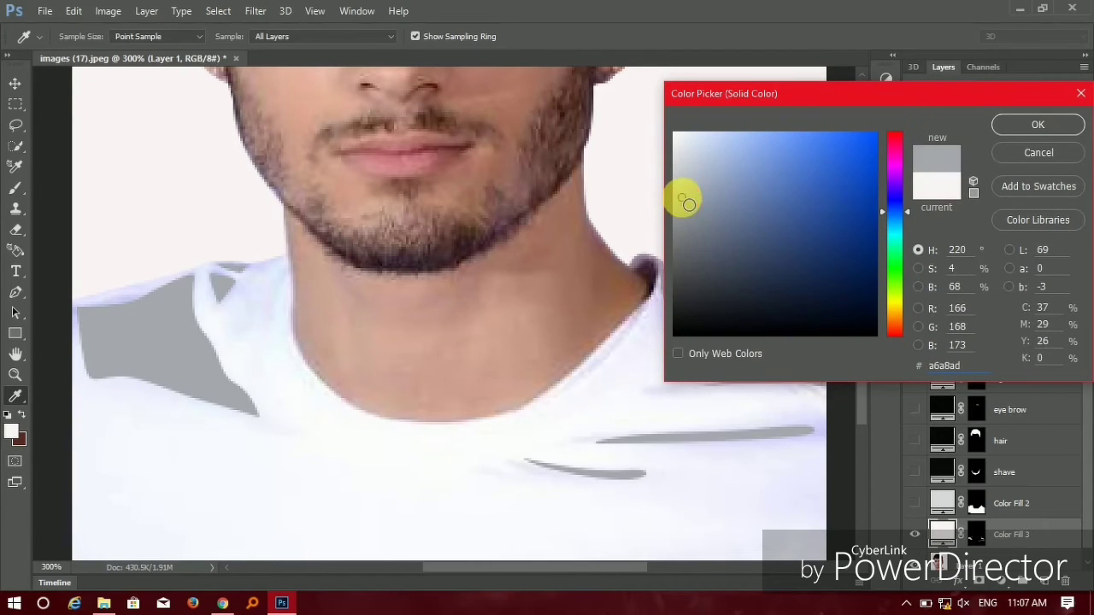
pyautogui.click(1034, 126)
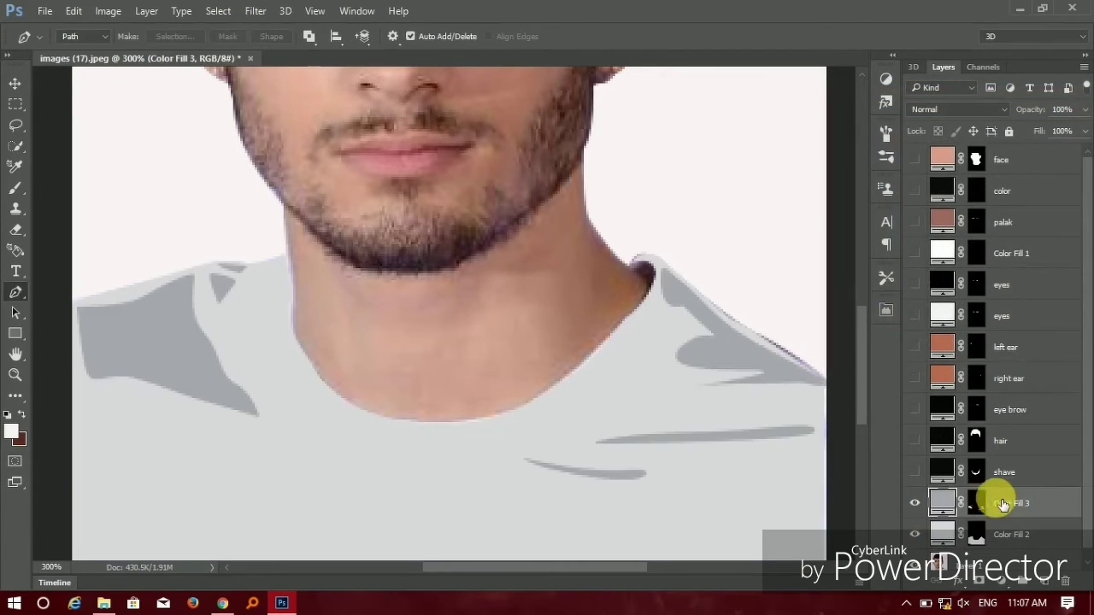
pyautogui.press('p')
pyautogui.moveTo(505, 426)
pyautogui.mouseDown()
pyautogui.moveTo(515, 374)
pyautogui.moveTo(590, 419)
pyautogui.mouseUp()
# On the photo layer, outline the dark strip along the bottom-left canvas edge.
pyautogui.click(991, 559)
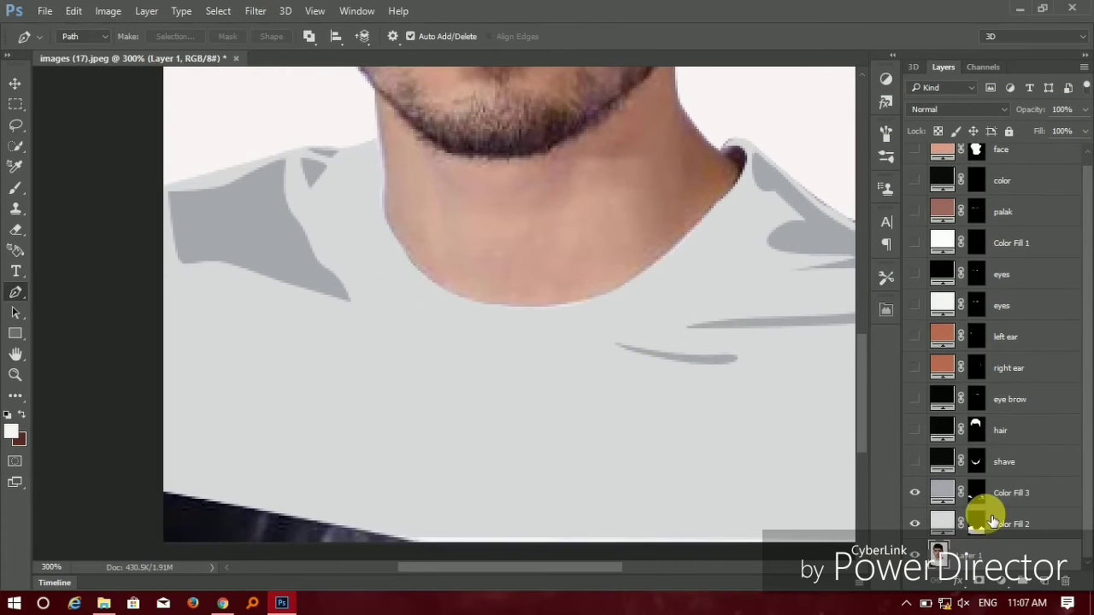
pyautogui.click(165, 493)
pyautogui.click(406, 542)
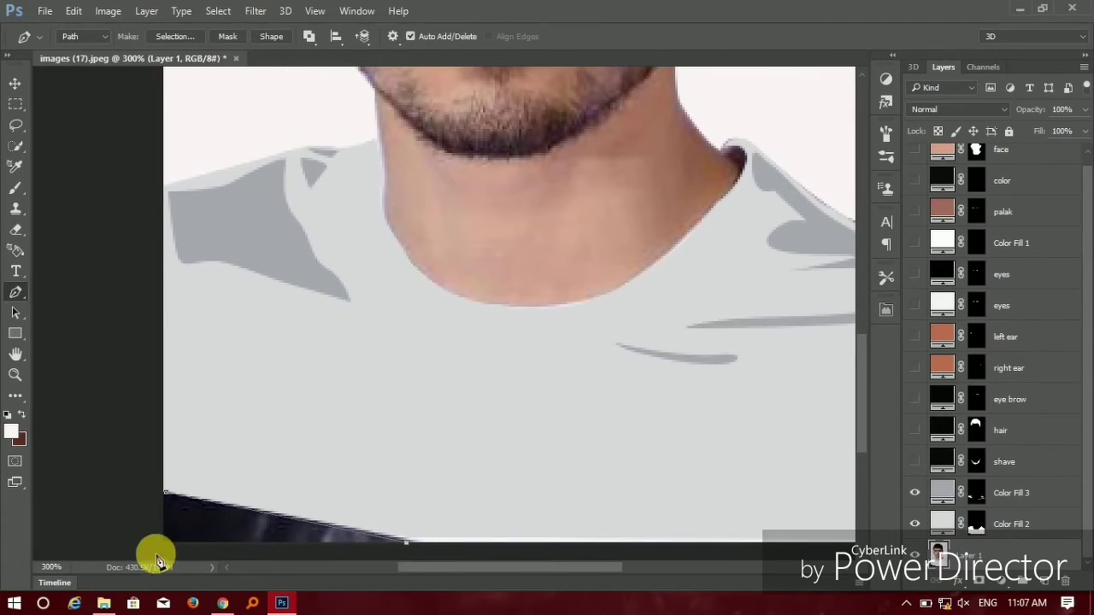
pyautogui.click(149, 549)
pyautogui.click(147, 496)
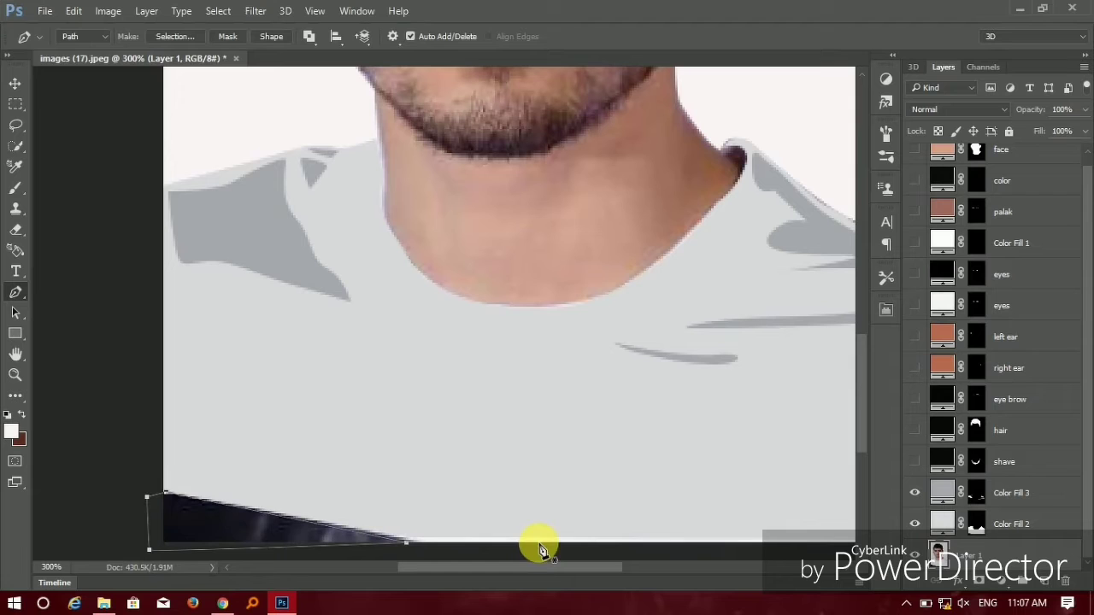
# Fill the dark strip with a black Solid Color layer, Color Fill 4.
pyautogui.click(1003, 581)
pyautogui.click(978, 241)
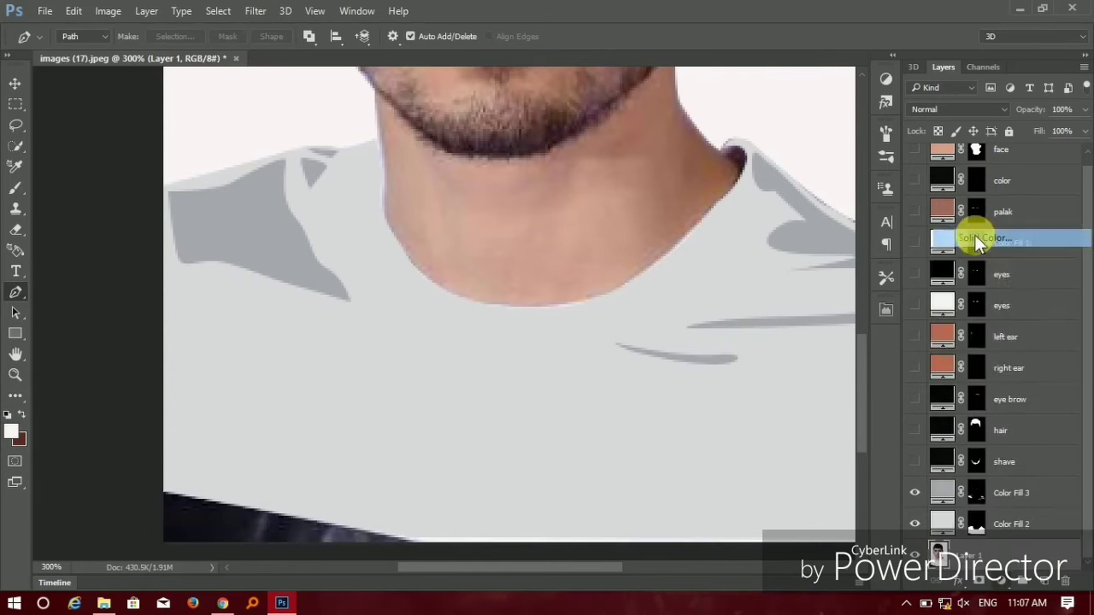
pyautogui.click(679, 327)
pyautogui.click(1020, 128)
pyautogui.scroll(-1, 982, 479)
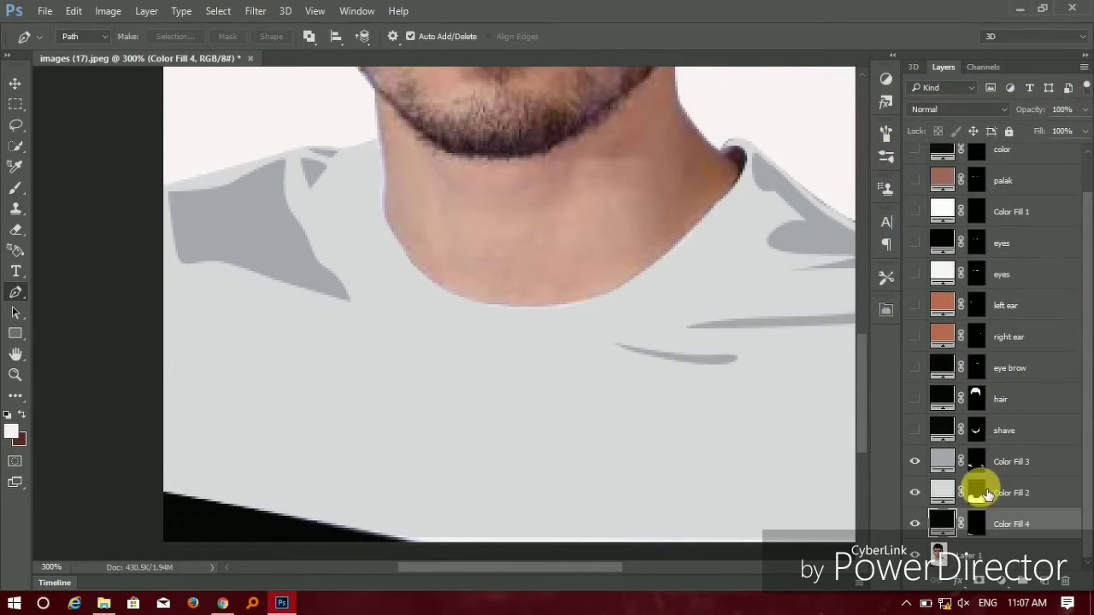
pyautogui.click(982, 553)
pyautogui.scroll(5, 615, 342)
pyautogui.scroll(4, 586, 316)
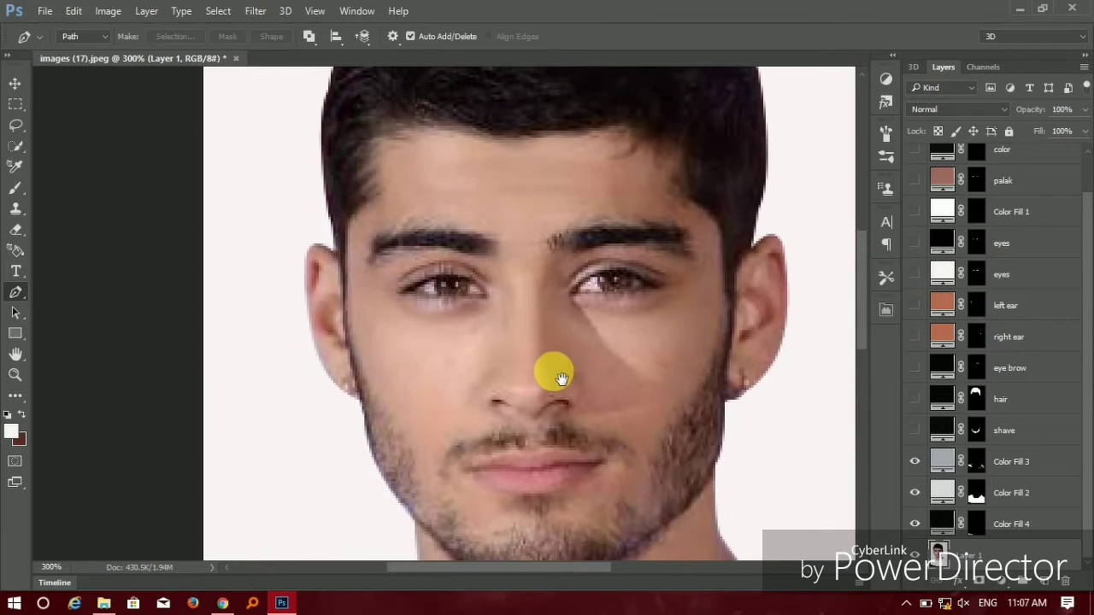
# Trace the face shadow from the forehead, past the eyebrow and eye, down the cheek to the jaw.
pyautogui.moveTo(525, 374); pyautogui.dragTo(521, 369)
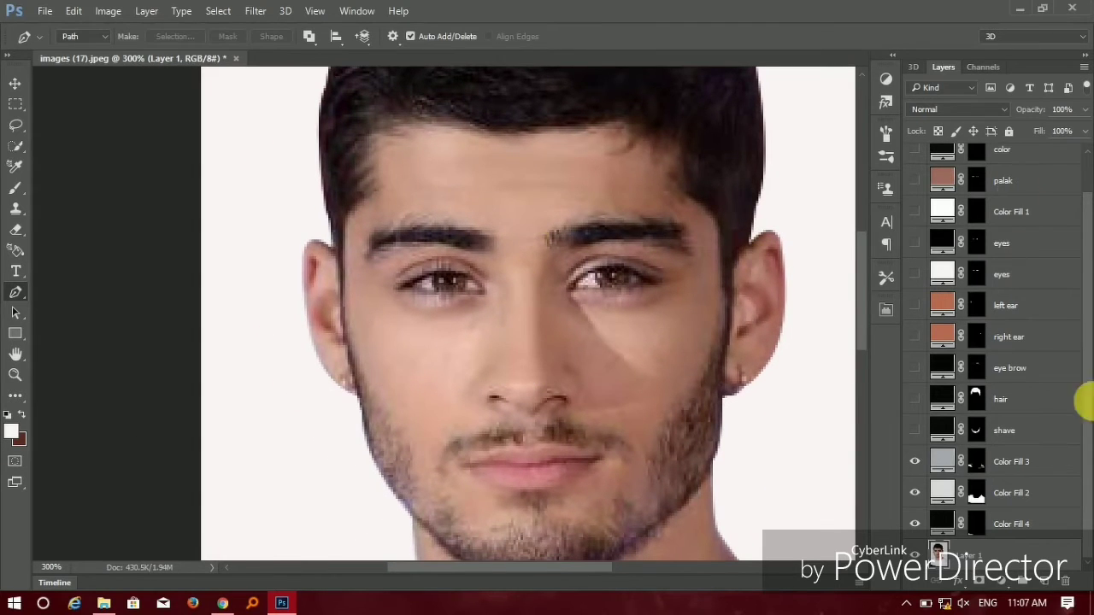
pyautogui.click(623, 135)
pyautogui.moveTo(617, 208); pyautogui.dragTo(634, 229)
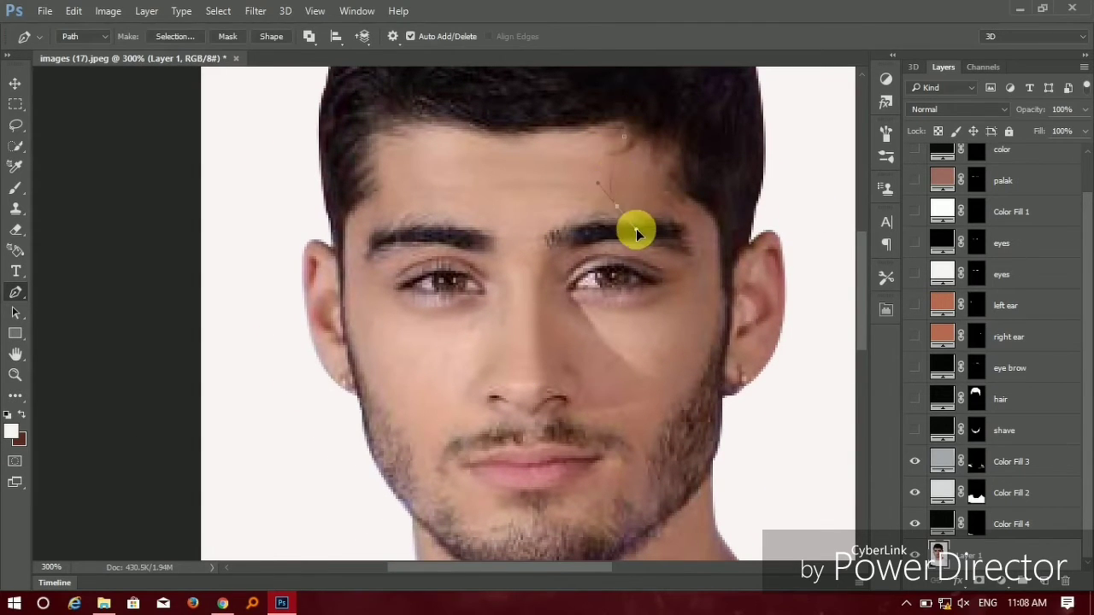
pyautogui.moveTo(681, 228); pyautogui.dragTo(692, 252)
pyautogui.keyDown('alt'); pyautogui.click(680, 228); pyautogui.keyUp('alt')
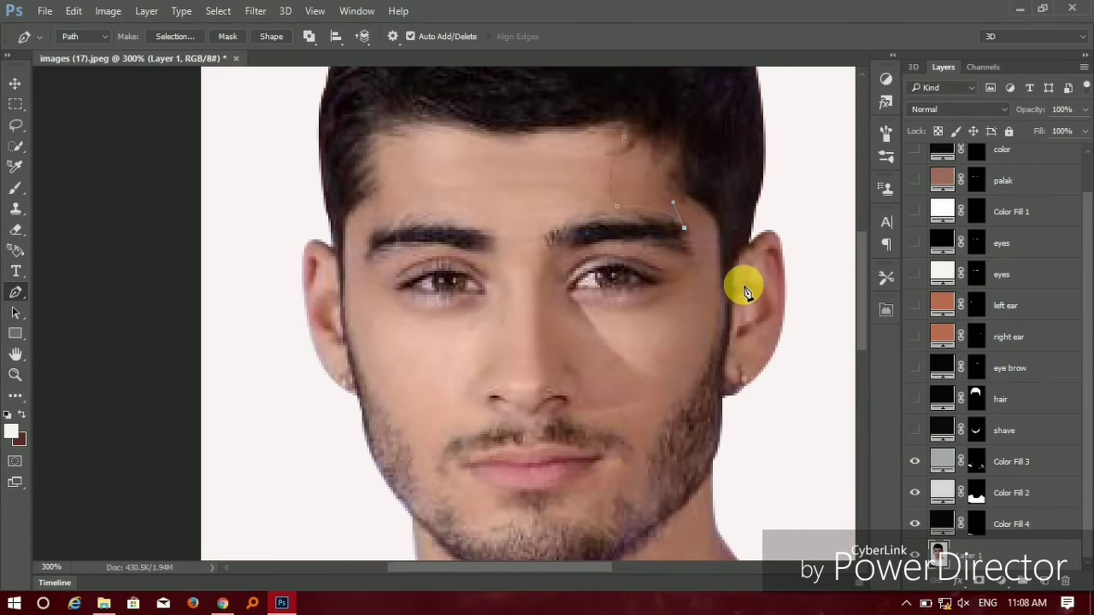
pyautogui.press('Right')
pyautogui.press('Right')
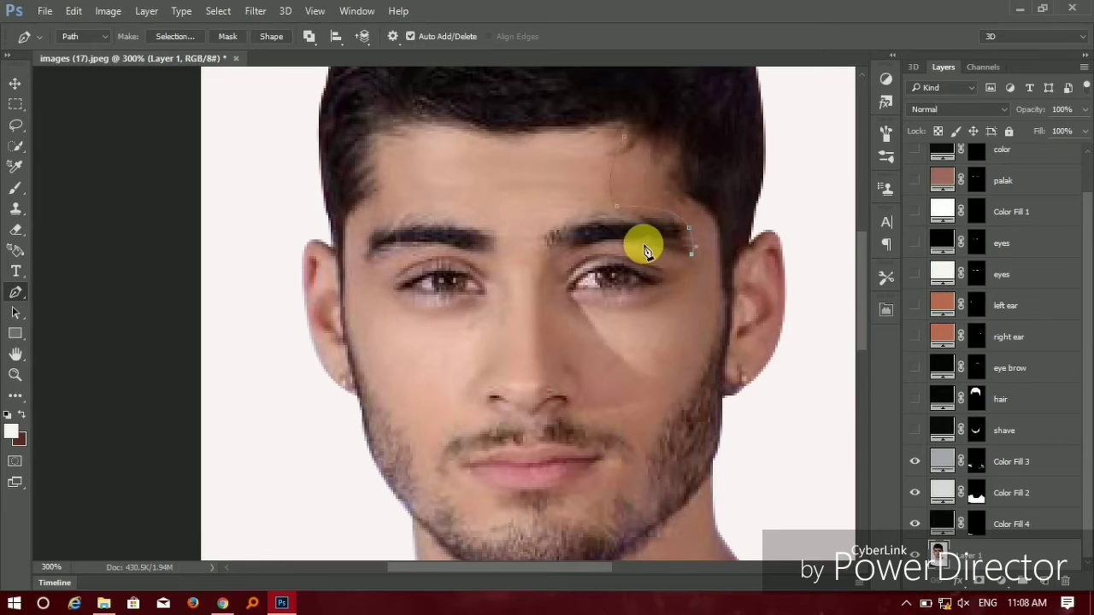
pyautogui.moveTo(641, 245); pyautogui.dragTo(672, 275)
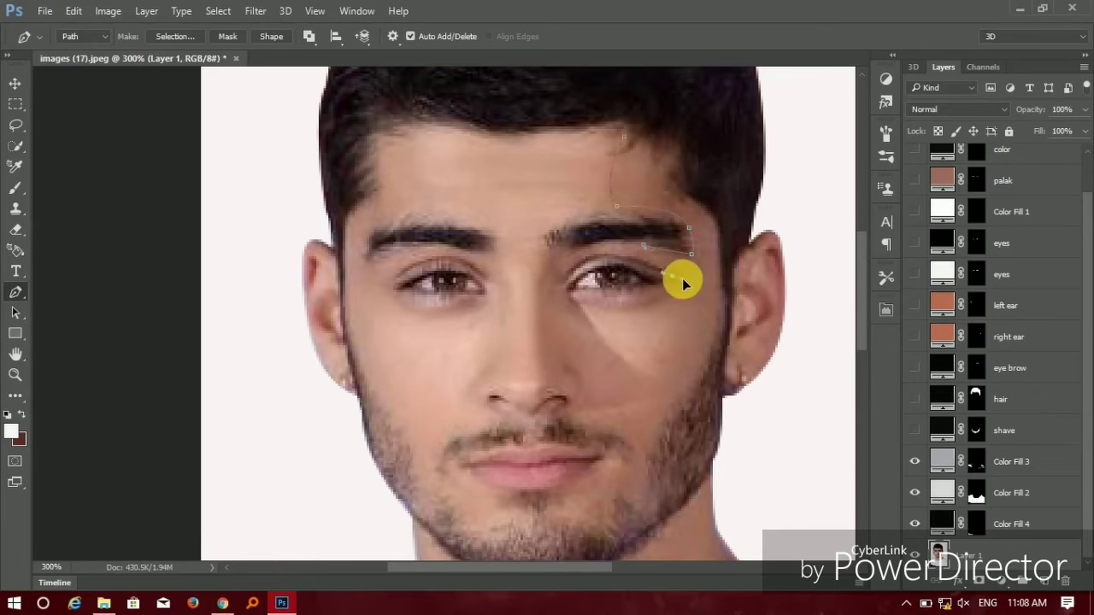
pyautogui.click(643, 305)
pyautogui.moveTo(655, 349); pyautogui.dragTo(653, 378)
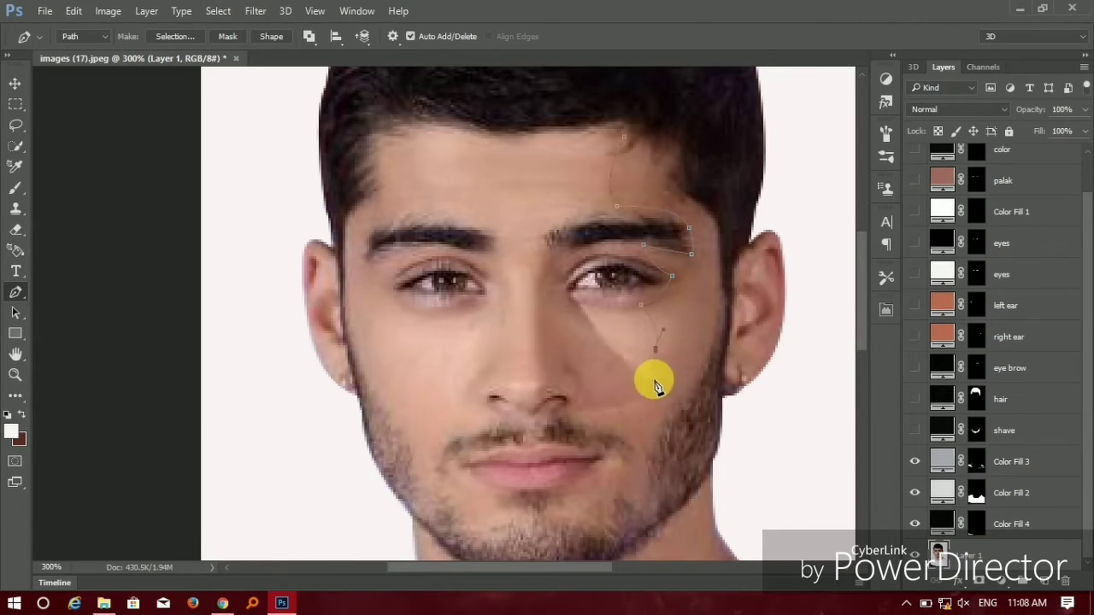
pyautogui.moveTo(626, 420)
pyautogui.mouseDown()
pyautogui.moveTo(623, 492)
pyautogui.moveTo(625, 457)
pyautogui.mouseUp()
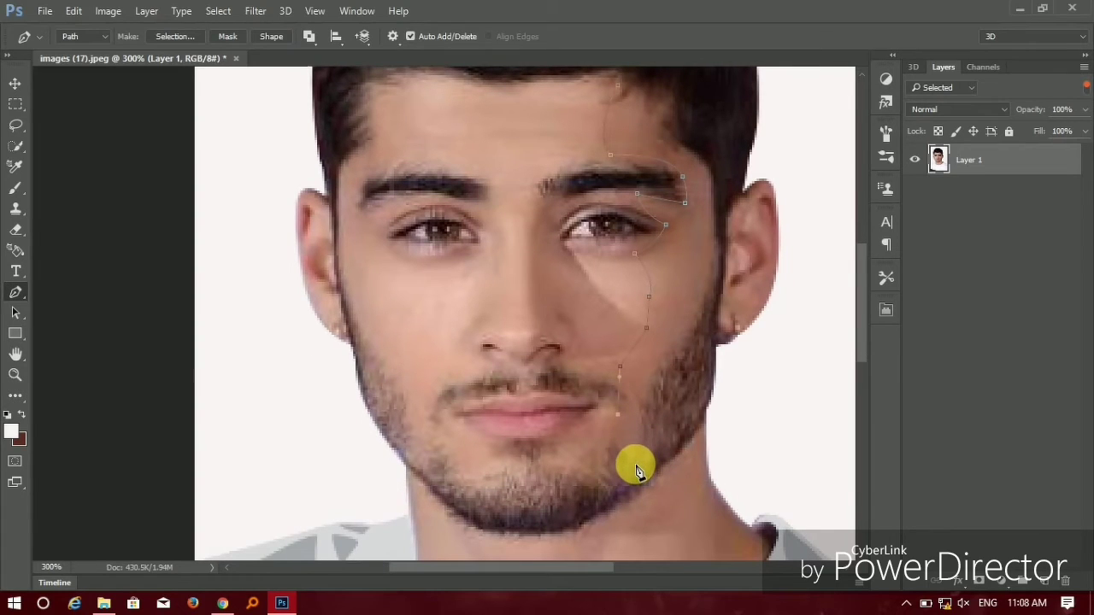
pyautogui.click(634, 475)
# Continue the outline along the jaw and around the ear, then load it as a selection.
pyautogui.moveTo(695, 439)
pyautogui.mouseDown()
pyautogui.moveTo(655, 285)
pyautogui.moveTo(647, 439)
pyautogui.moveTo(669, 348)
pyautogui.moveTo(686, 412)
pyautogui.moveTo(690, 350)
pyautogui.mouseUp()
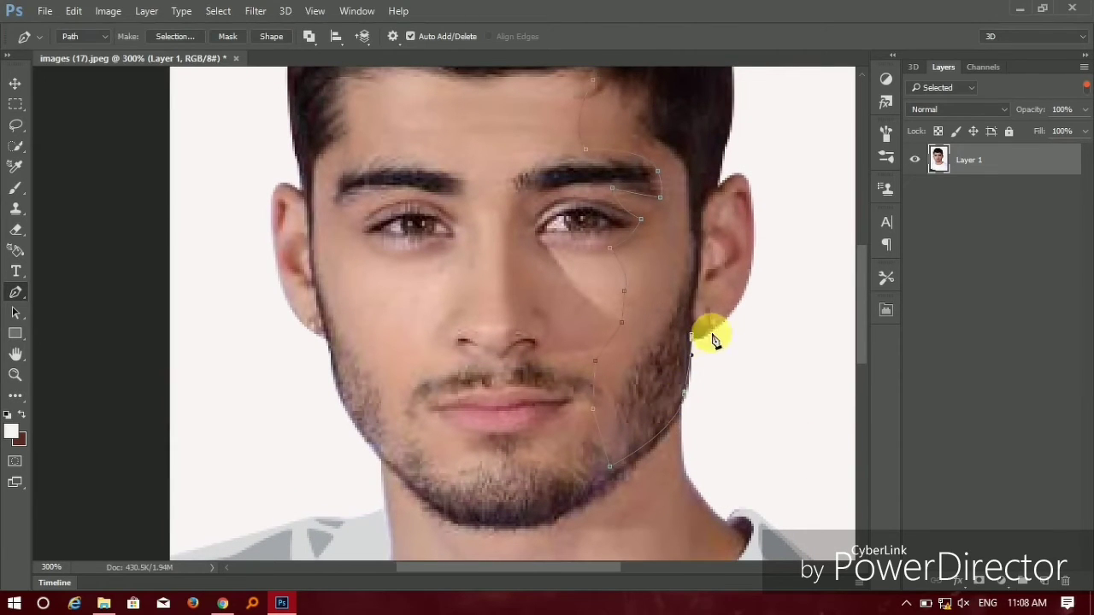
pyautogui.click(692, 327)
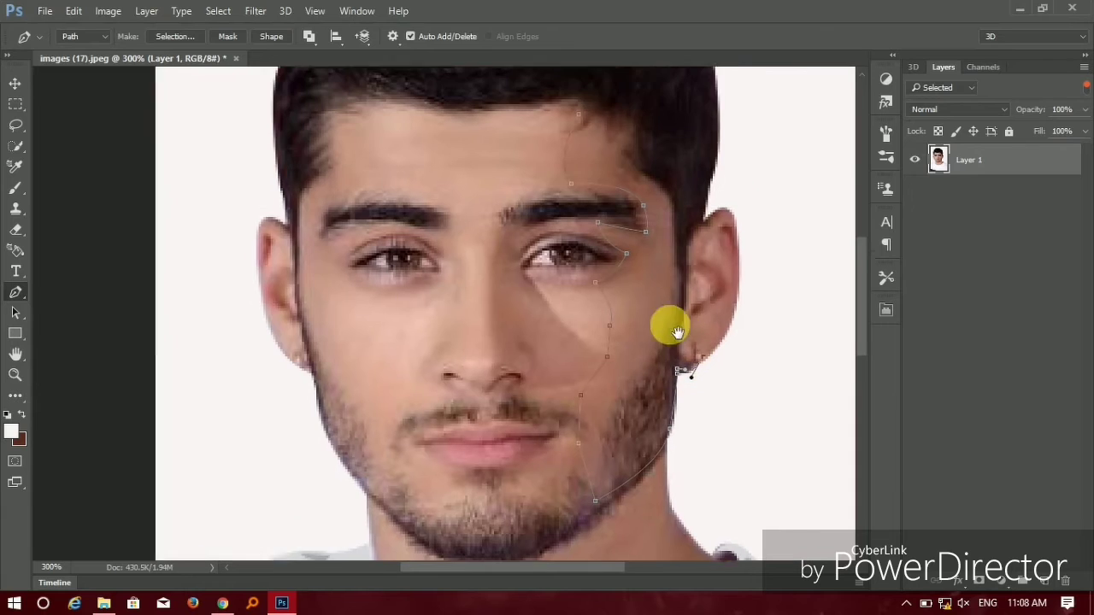
pyautogui.moveTo(702, 338); pyautogui.dragTo(685, 388)
pyautogui.moveTo(727, 355); pyautogui.dragTo(733, 312)
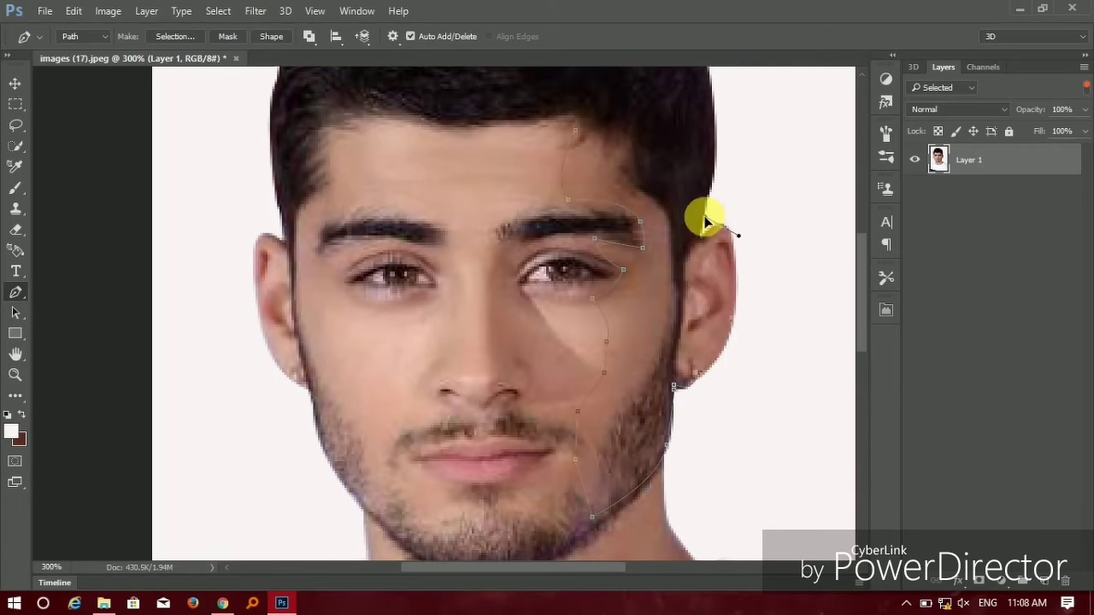
pyautogui.scroll(2, 692, 247)
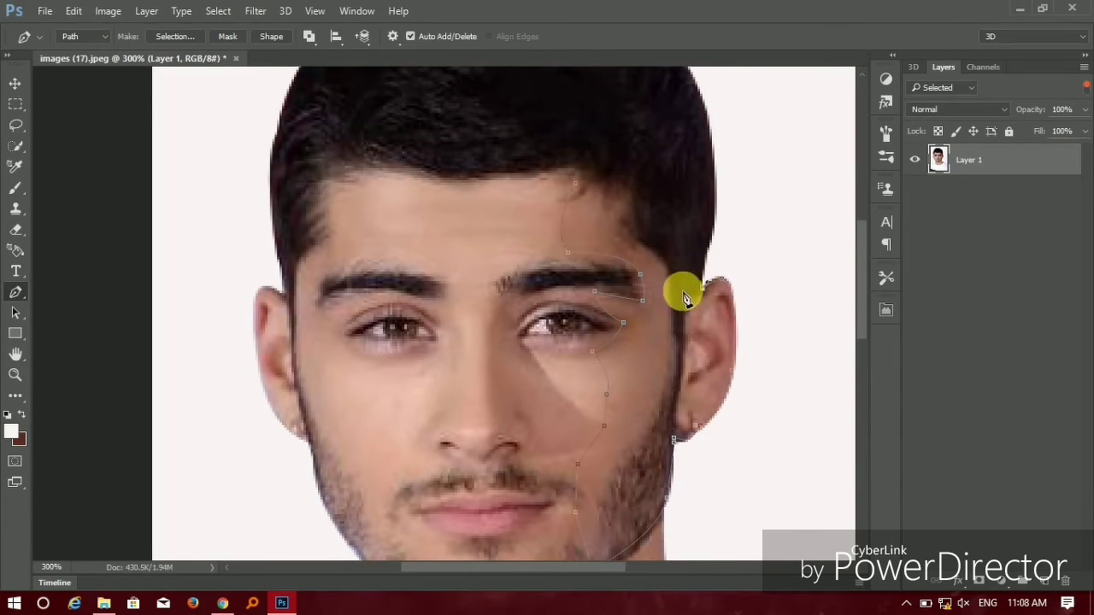
pyautogui.scroll(1, 675, 299)
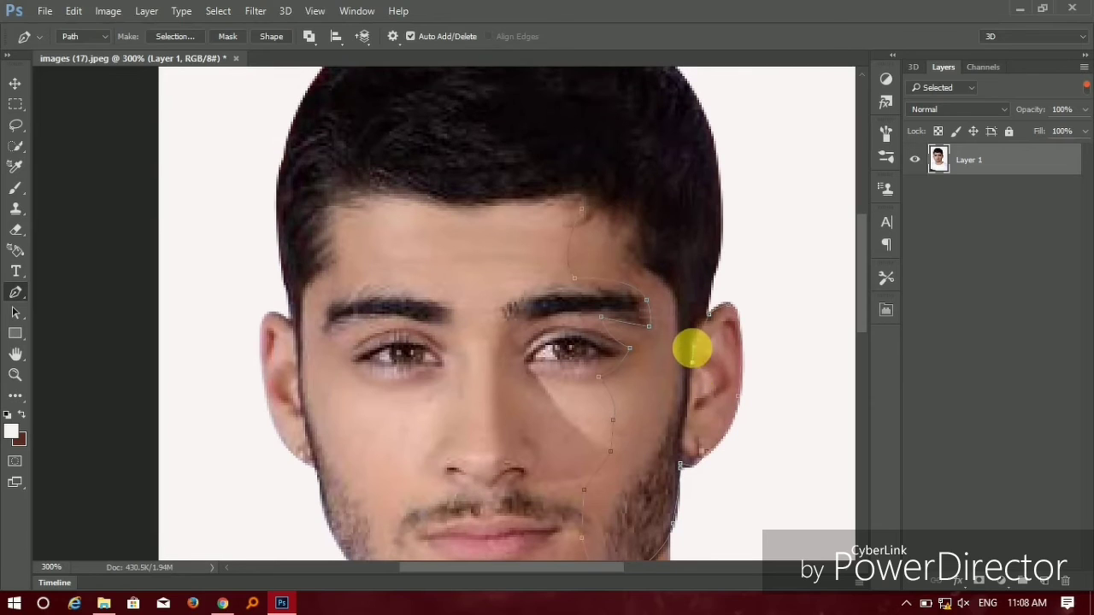
pyautogui.click(680, 362)
pyautogui.moveTo(675, 289)
pyautogui.mouseDown()
pyautogui.moveTo(641, 261)
pyautogui.moveTo(642, 214)
pyautogui.mouseUp()
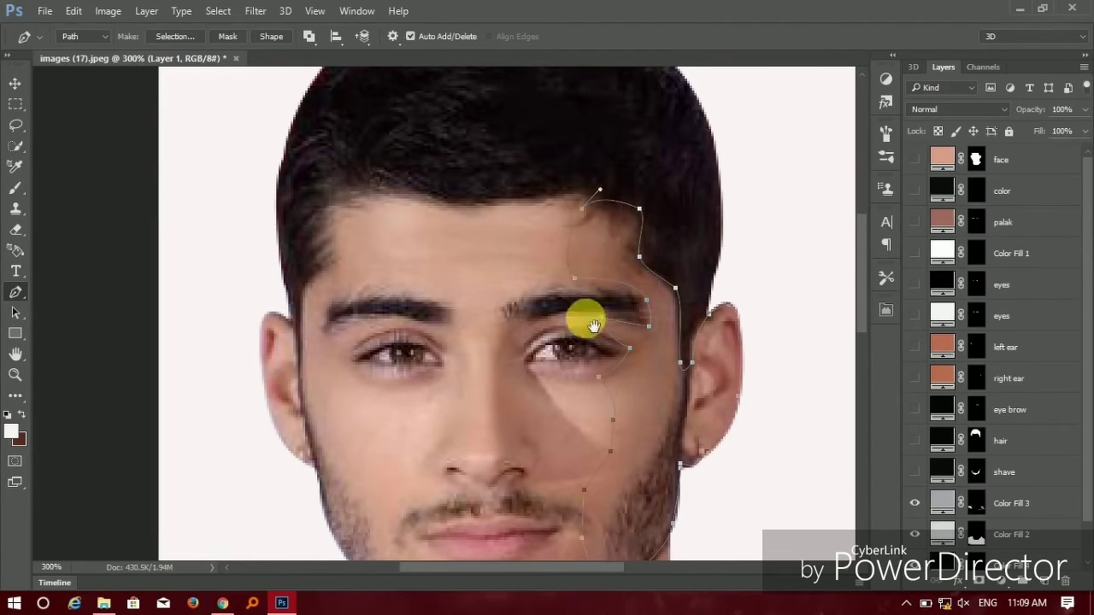
pyautogui.moveTo(594, 326); pyautogui.dragTo(586, 229)
pyautogui.hotkey('ctrl', 'Return')
# Fill the face-shadow selection with a brown #9a644d Solid Color layer.
pyautogui.scroll(-1, 947, 533)
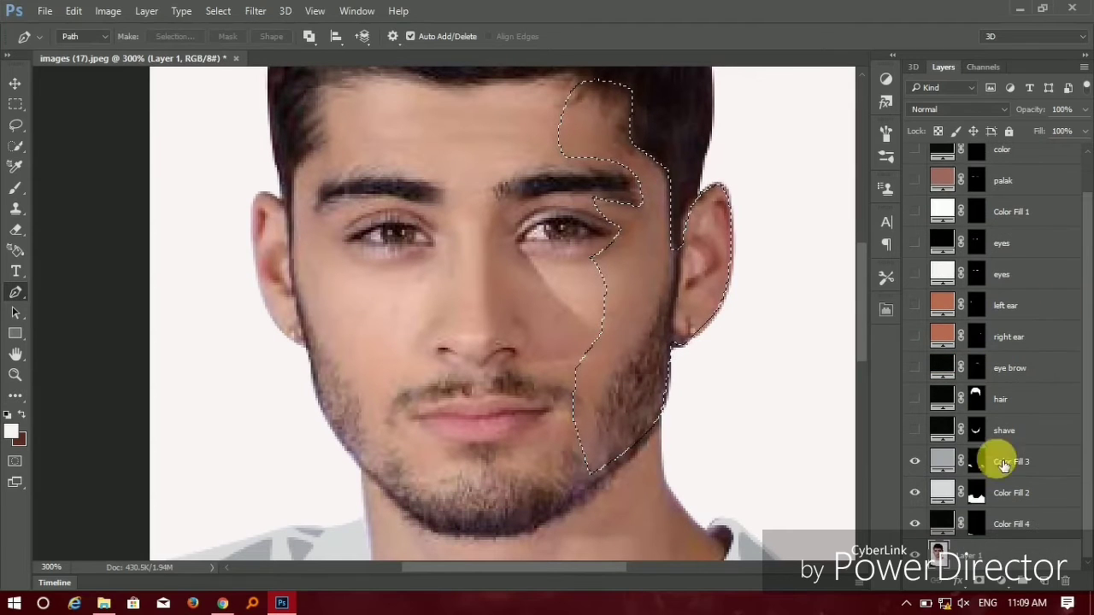
pyautogui.click(1001, 580)
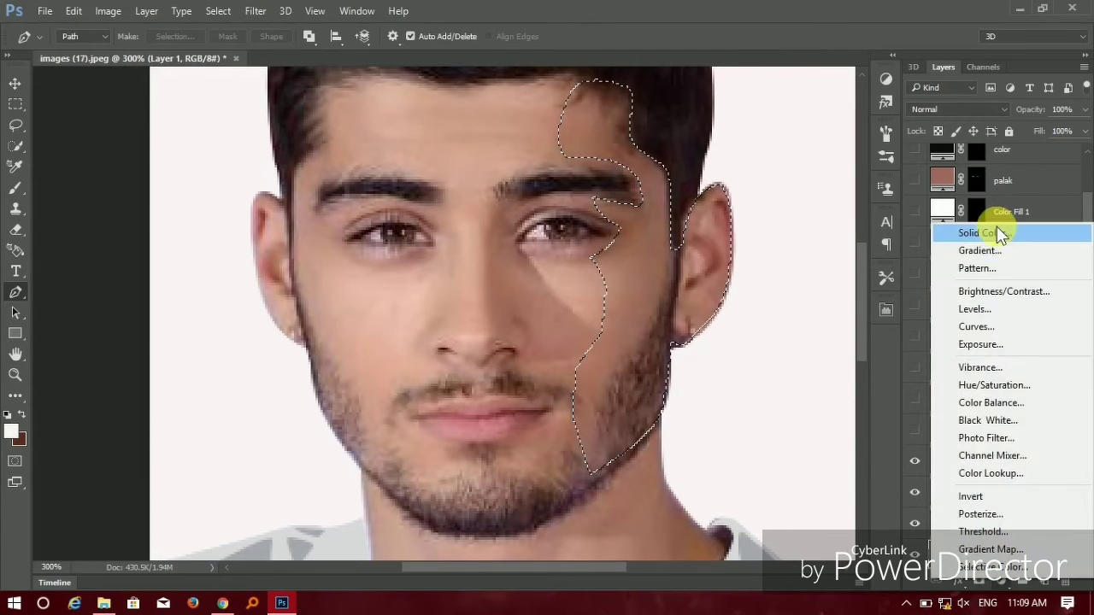
pyautogui.click(996, 234)
pyautogui.click(391, 315)
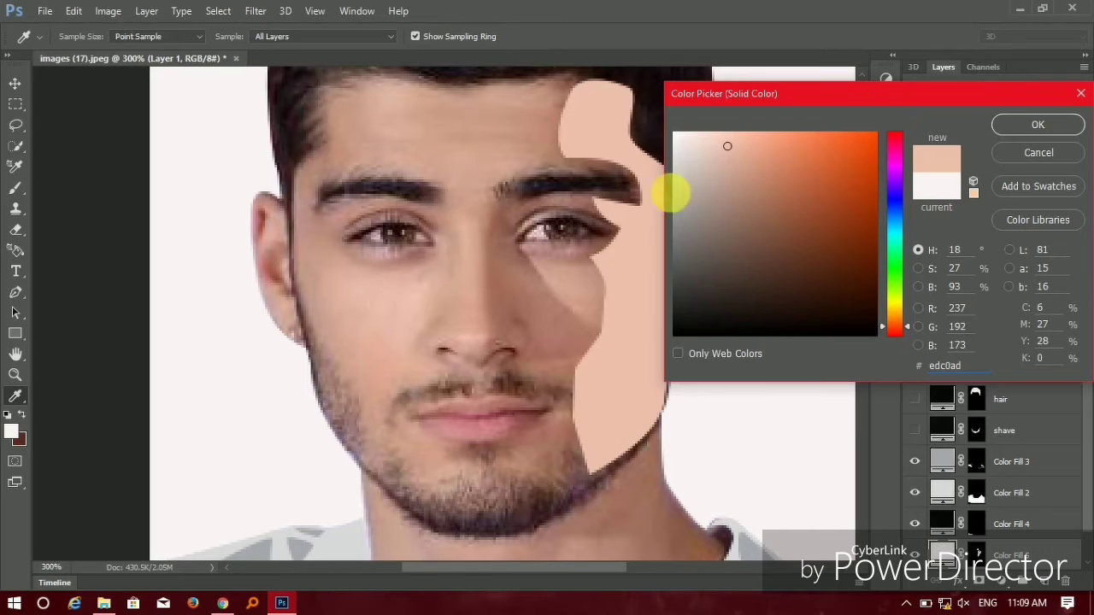
pyautogui.click(750, 184)
pyautogui.click(774, 206)
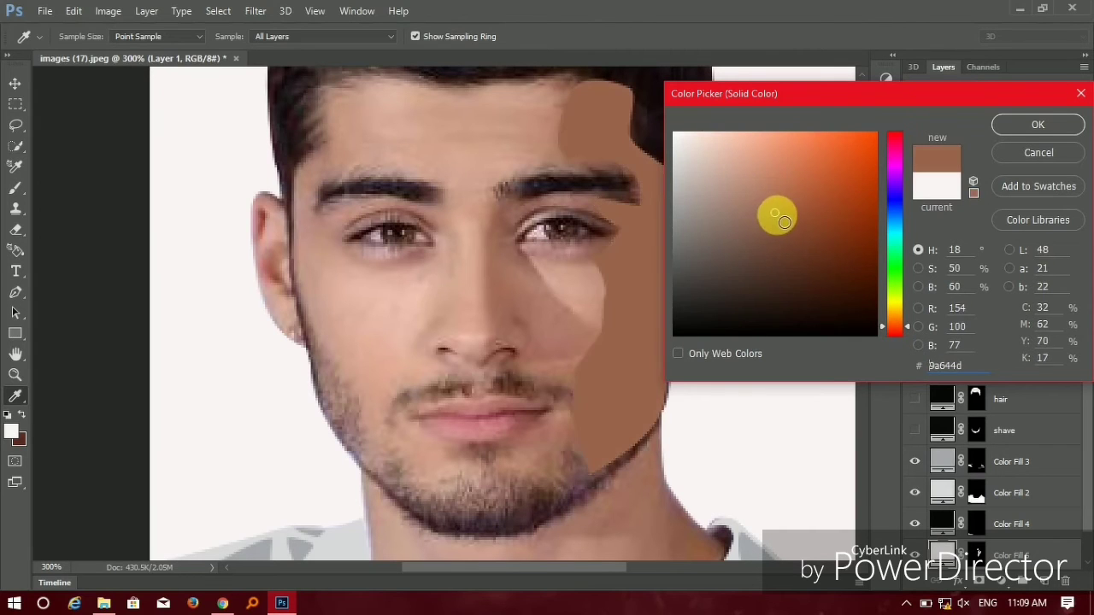
pyautogui.click(1025, 130)
# Rename the brown layer 'face shadow' and set its opacity to 50%.
pyautogui.doubleClick(1025, 556)
pyautogui.write('face shave')
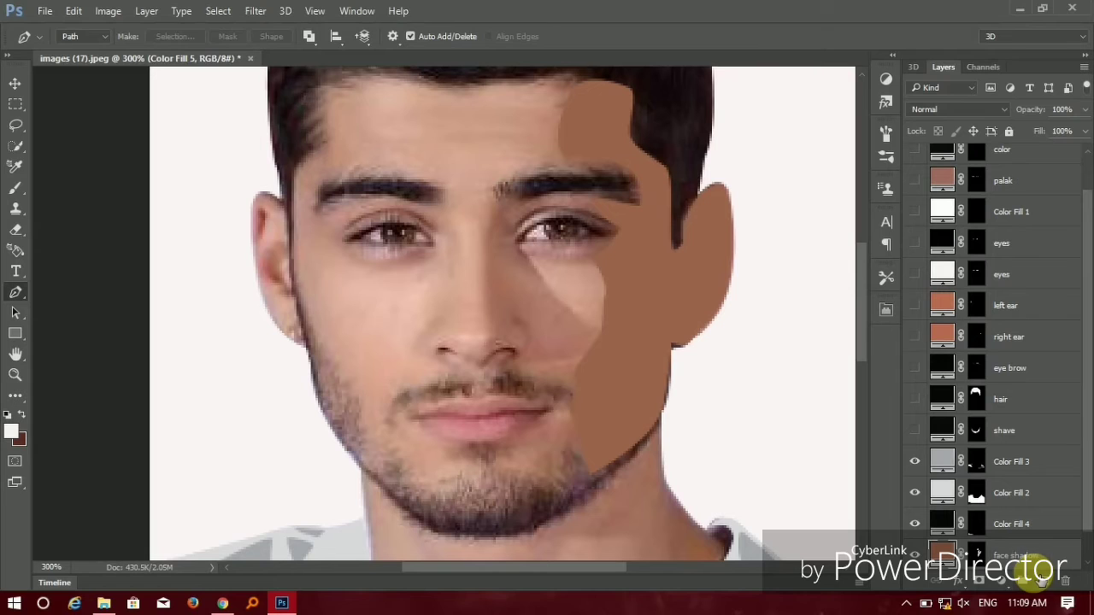
pyautogui.write('dow')
pyautogui.press('Return')
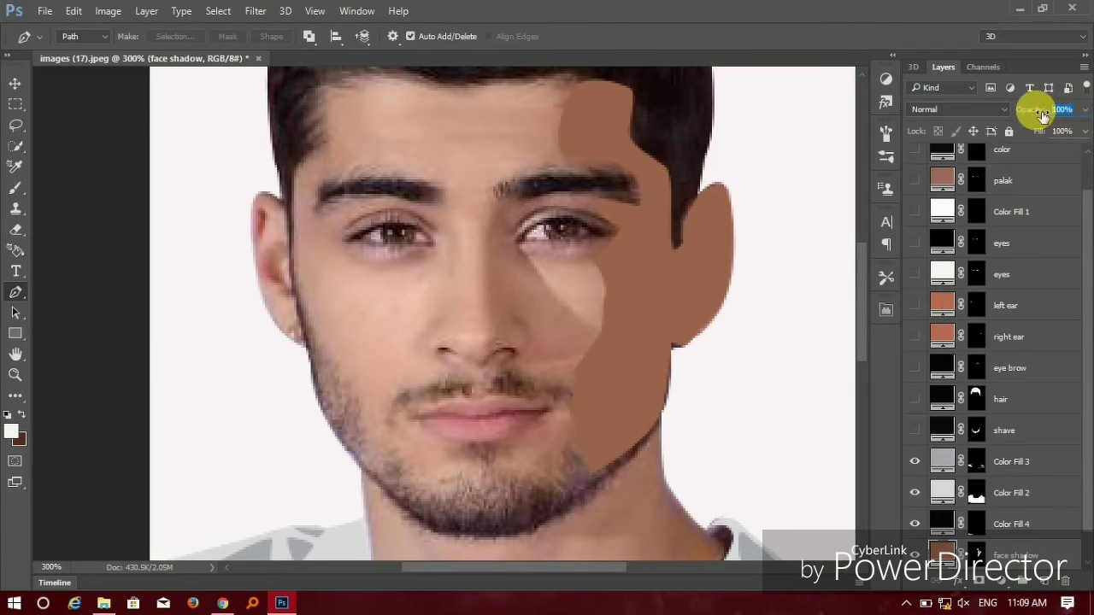
pyautogui.press('5')
pyautogui.moveTo(763, 253)
pyautogui.mouseDown()
pyautogui.moveTo(746, 216)
pyautogui.moveTo(701, 332)
pyautogui.mouseUp()
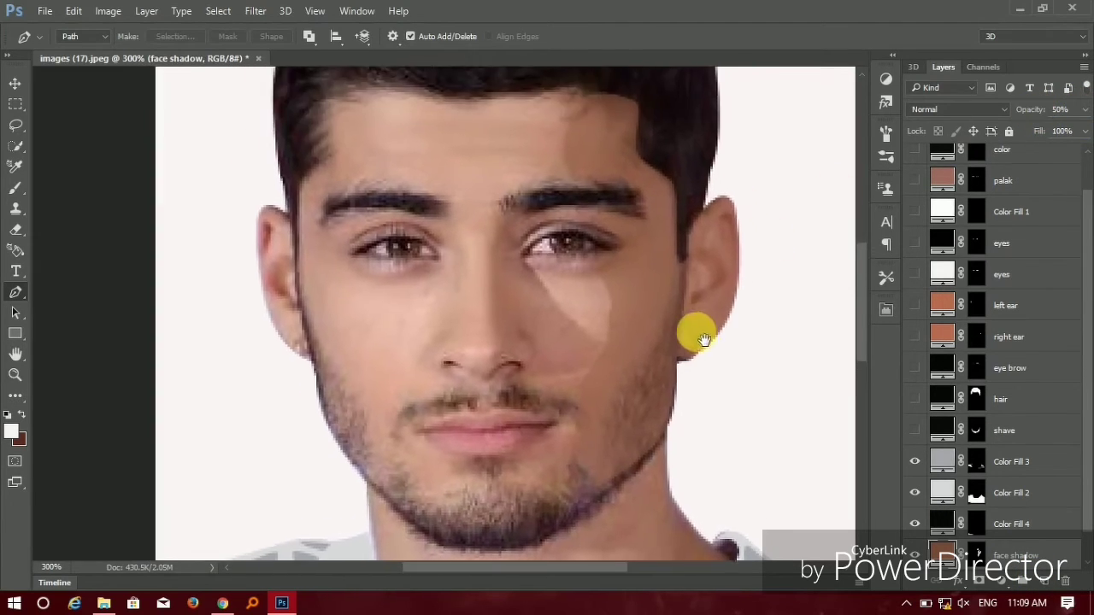
pyautogui.scroll(-5, 664, 324)
pyautogui.scroll(5, 528, 361)
pyautogui.moveTo(528, 361); pyautogui.dragTo(568, 382)
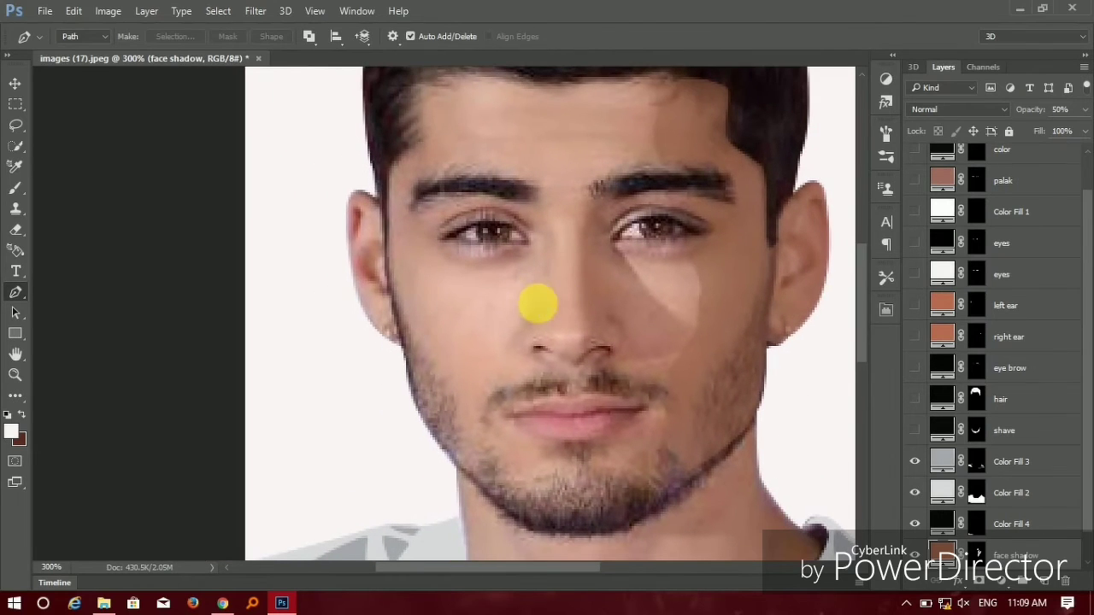
pyautogui.scroll(-1, 964, 513)
pyautogui.click(961, 552)
# Zoom to 400% on the nose, trace both nostrils and fill them near-black #0a0909 as Color Fill 5.
pyautogui.press('z')
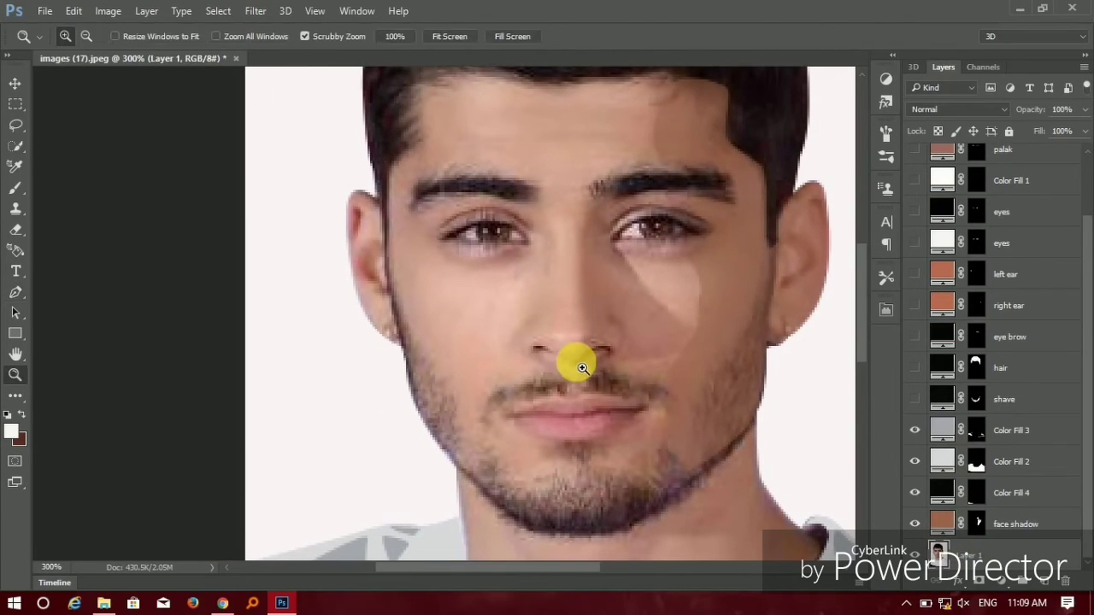
pyautogui.click(578, 373)
pyautogui.press('p')
pyautogui.click(560, 338)
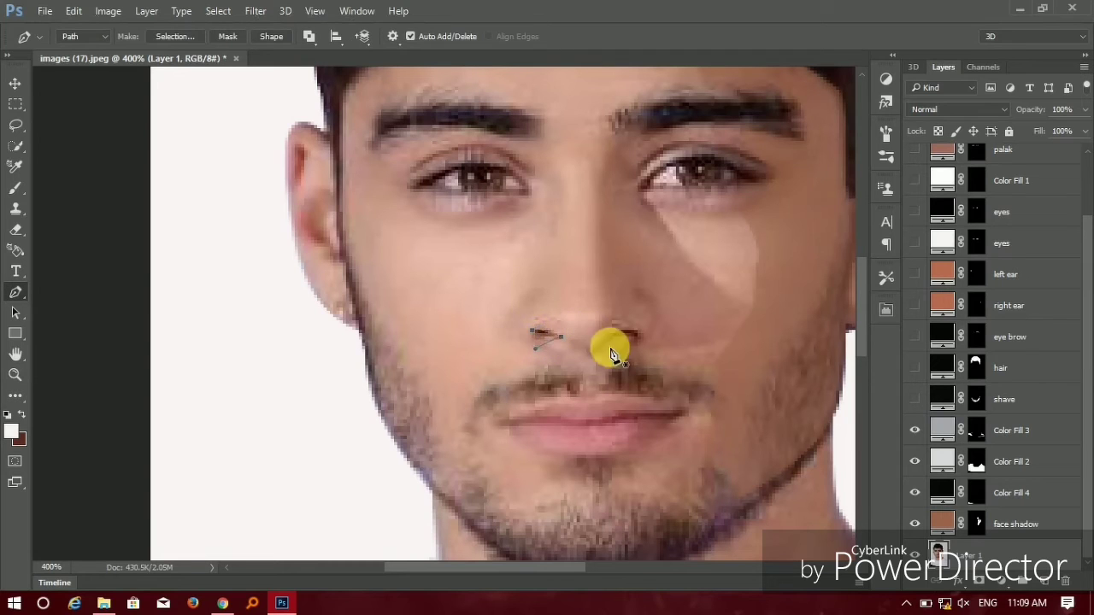
pyautogui.moveTo(608, 339); pyautogui.dragTo(639, 336)
pyautogui.click(1000, 581)
pyautogui.click(974, 228)
pyautogui.click(685, 330)
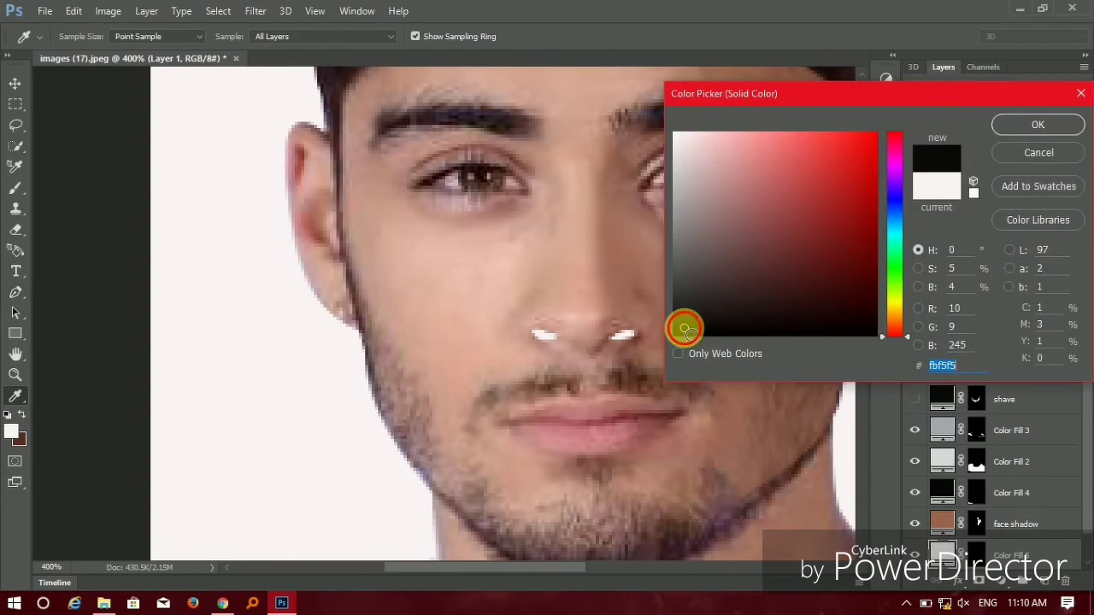
pyautogui.click(1025, 126)
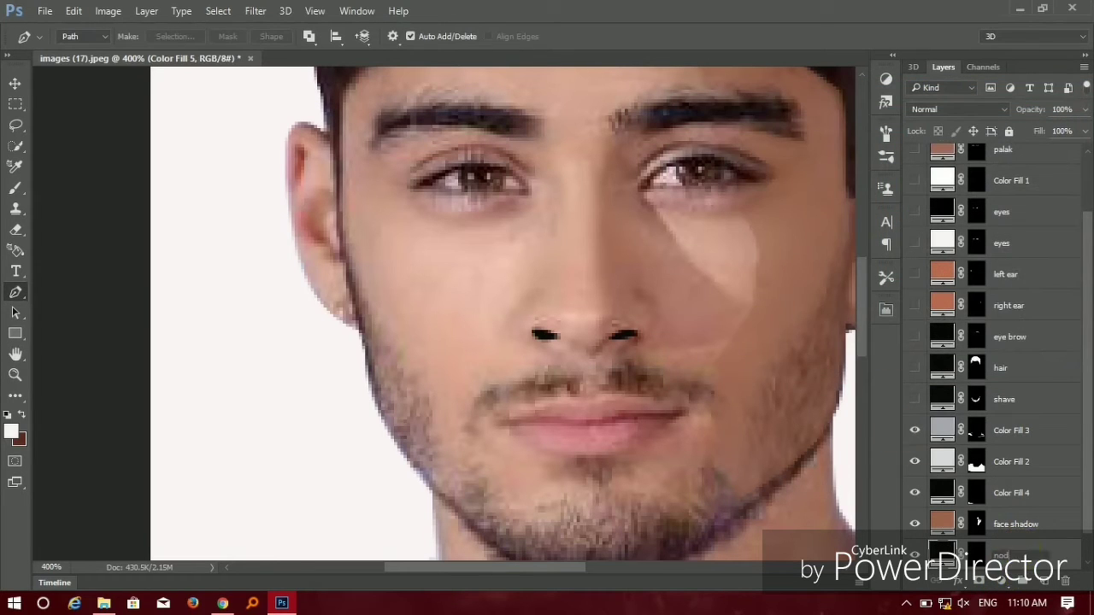
# On Layer 1, trace the nose shadow from below the right eye to the nostril and select it.
pyautogui.scroll(-1, 1032, 529)
pyautogui.click(1017, 555)
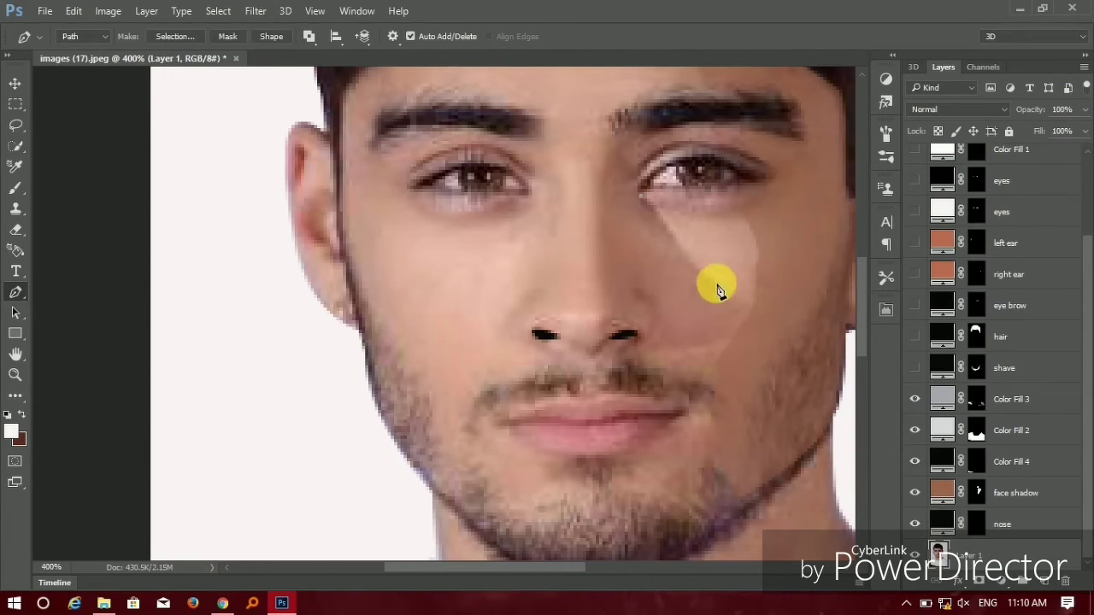
pyautogui.moveTo(716, 291); pyautogui.dragTo(750, 314)
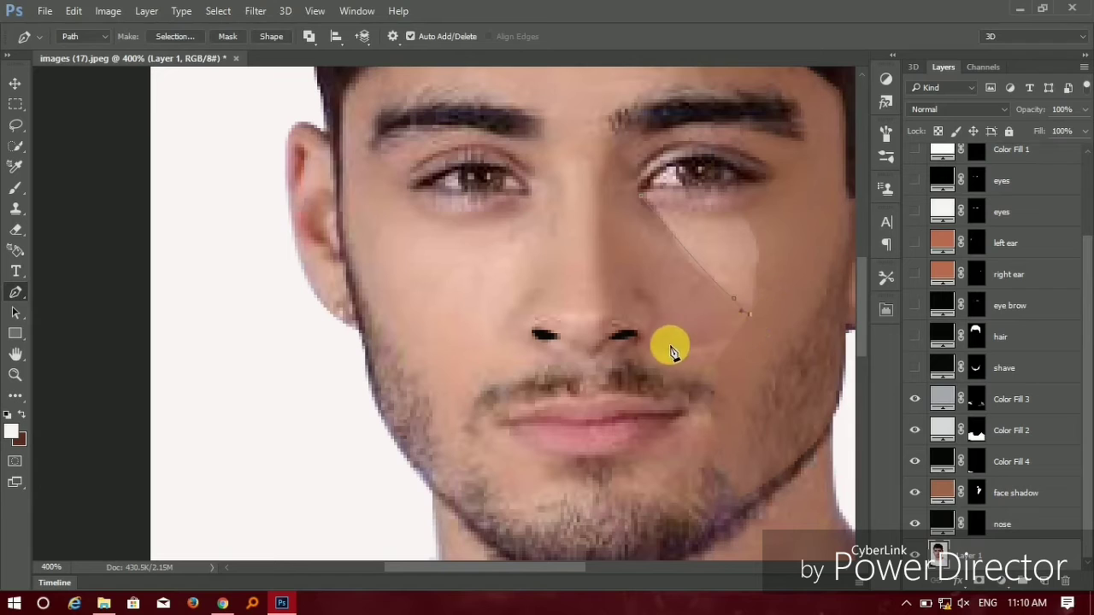
pyautogui.moveTo(663, 344); pyautogui.dragTo(647, 343)
pyautogui.moveTo(637, 291)
pyautogui.mouseDown()
pyautogui.moveTo(663, 305)
pyautogui.moveTo(596, 227)
pyautogui.mouseUp()
pyautogui.moveTo(602, 167); pyautogui.dragTo(628, 137)
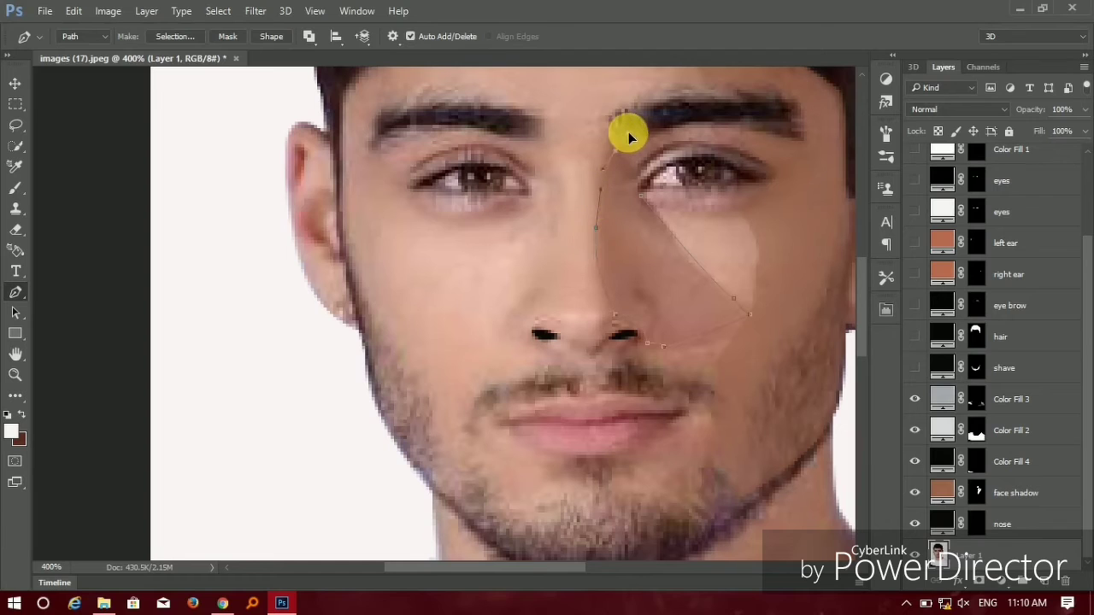
pyautogui.click(641, 195)
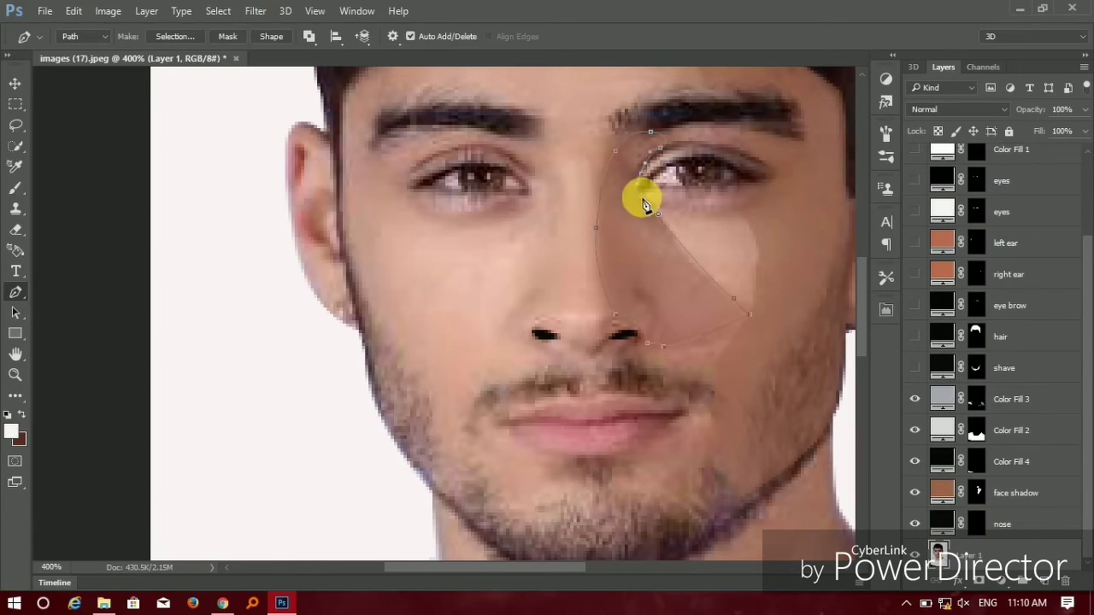
pyautogui.hotkey('ctrl', 'Return')
# Fill the nose shadow with brown #9e6b55 at 50% opacity and name the layer 'nose shadow'.
pyautogui.click(995, 582)
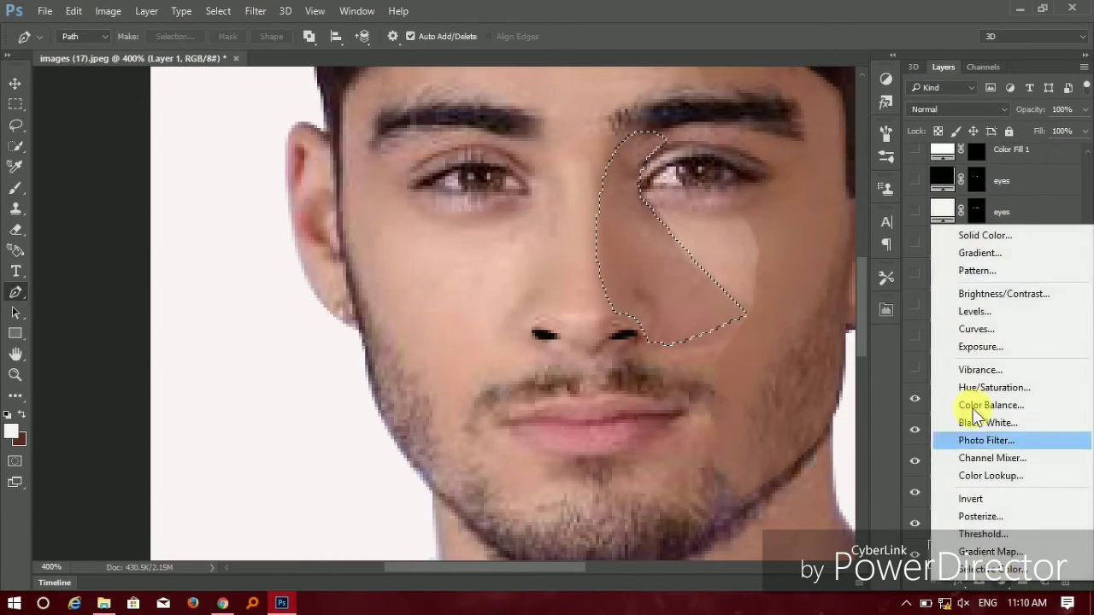
pyautogui.click(970, 212)
pyautogui.moveTo(827, 101); pyautogui.dragTo(423, 122)
pyautogui.click(708, 208)
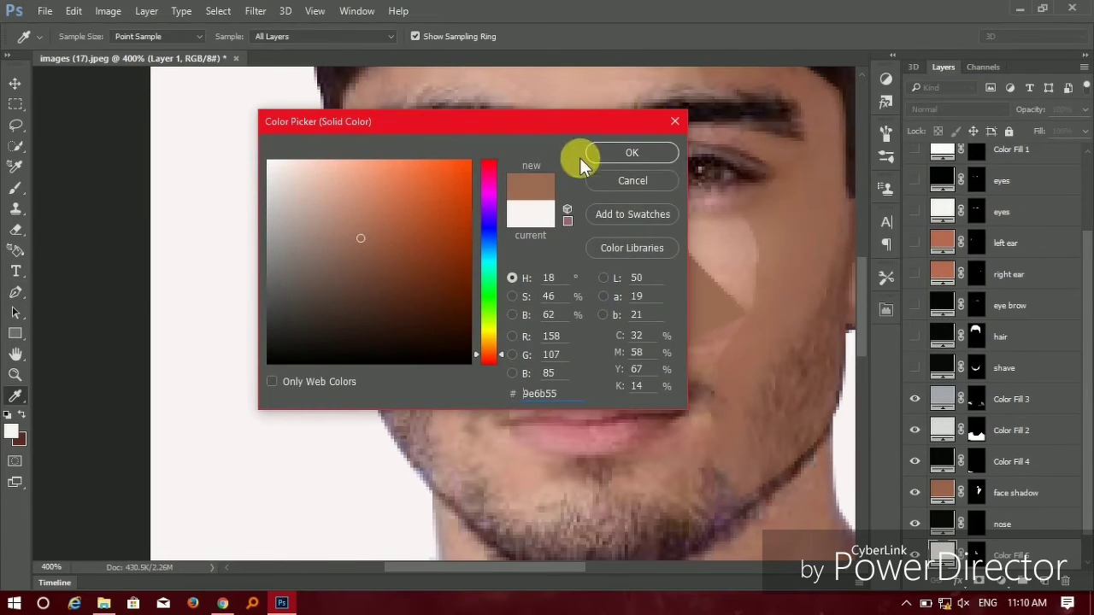
pyautogui.click(634, 147)
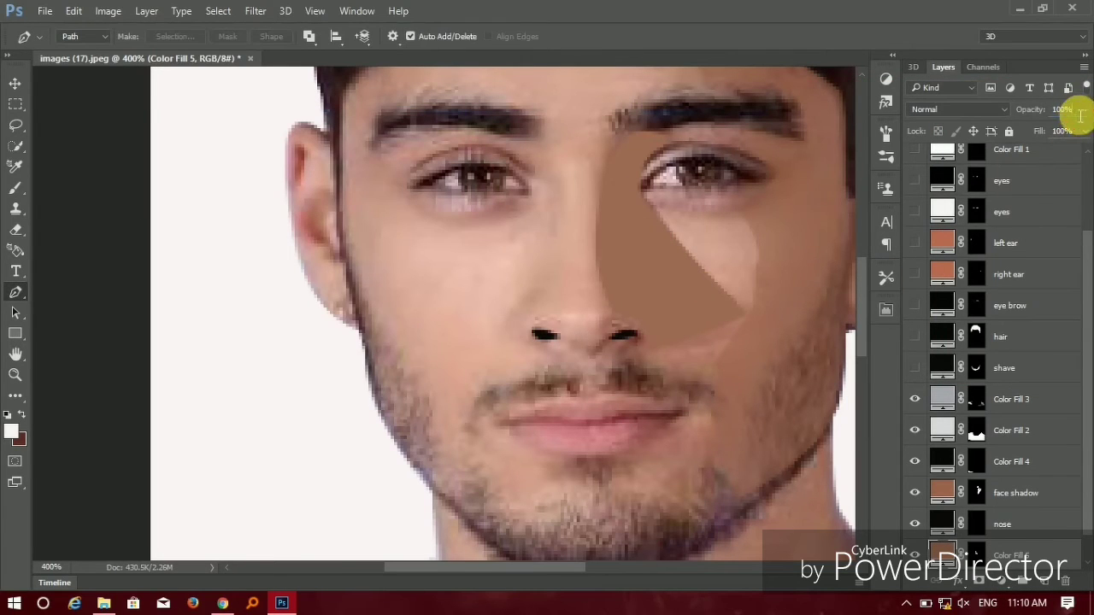
pyautogui.click(1059, 109)
pyautogui.write('50')
pyautogui.press('Return')
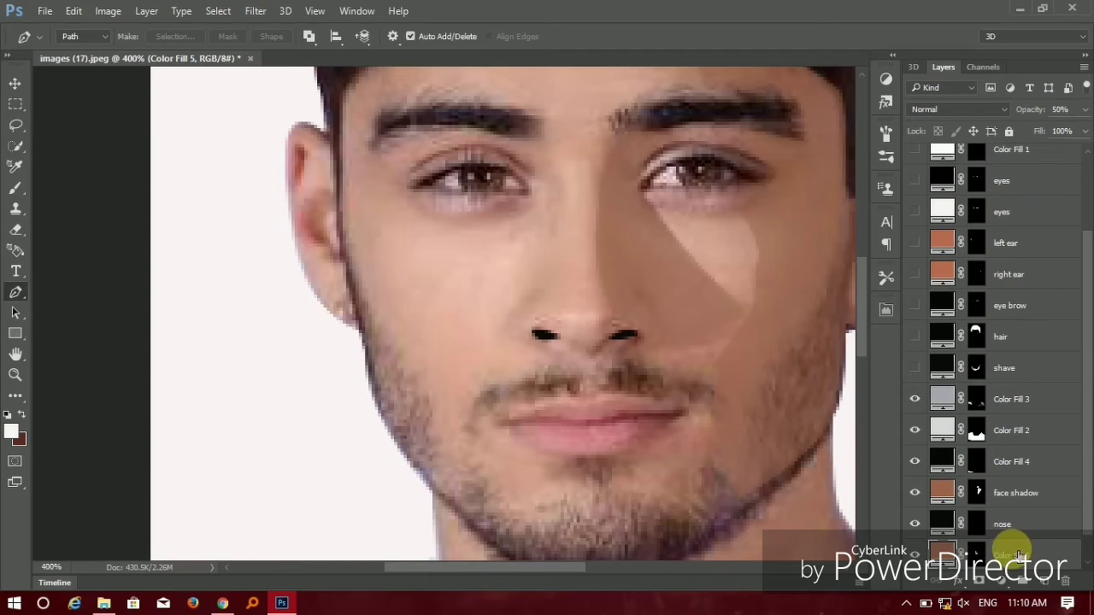
pyautogui.doubleClick(1034, 552)
pyautogui.write('nose shadow')
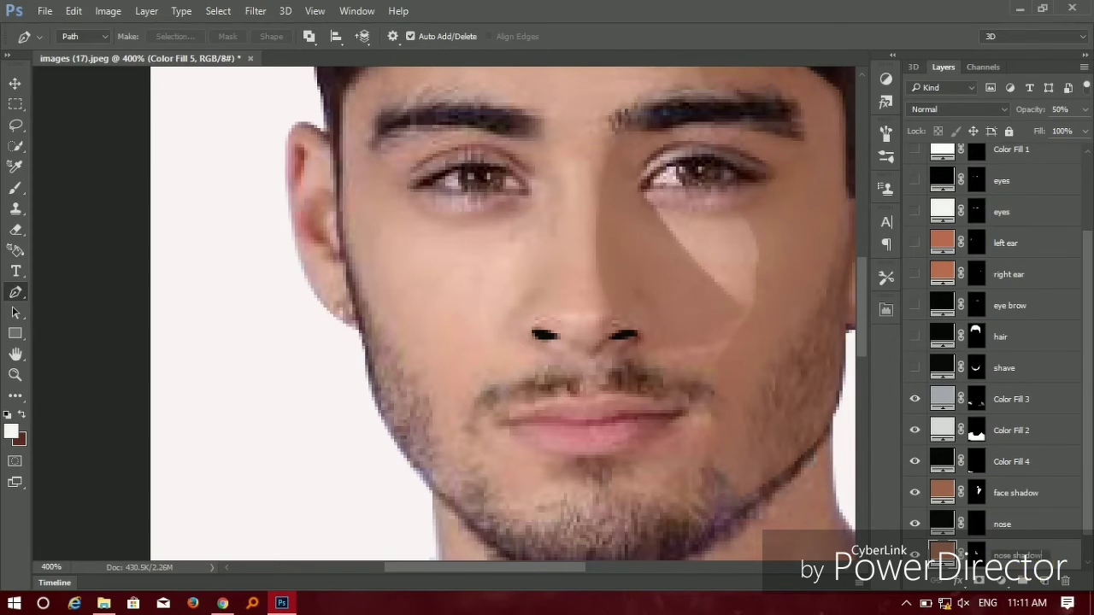
pyautogui.press('Return')
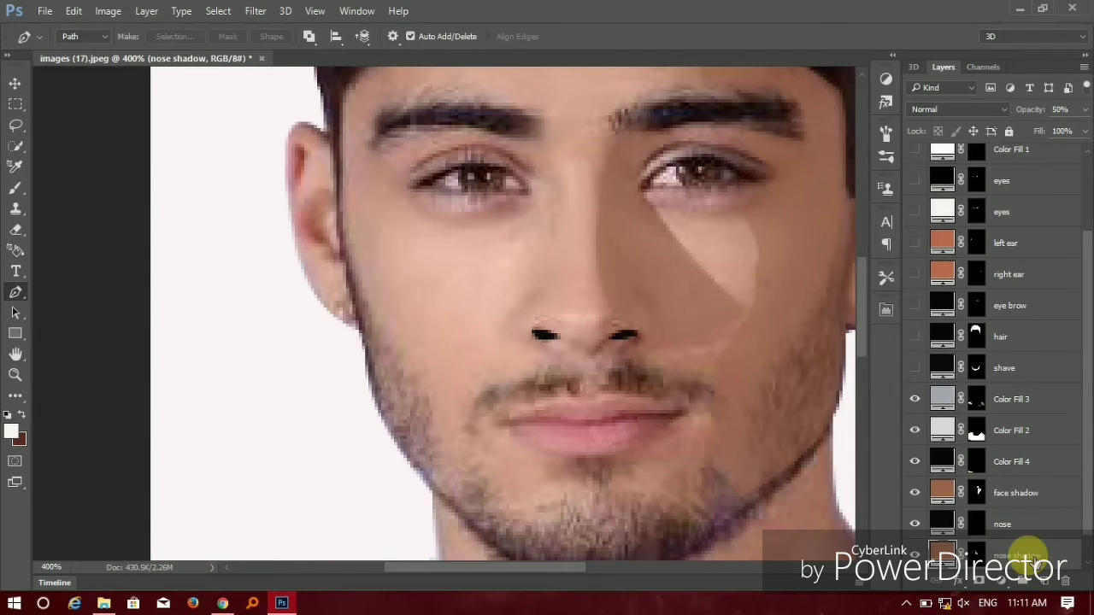
# Outline the small shadow patch beside the left nostril.
pyautogui.moveTo(567, 207); pyautogui.dragTo(624, 246)
pyautogui.click(594, 330)
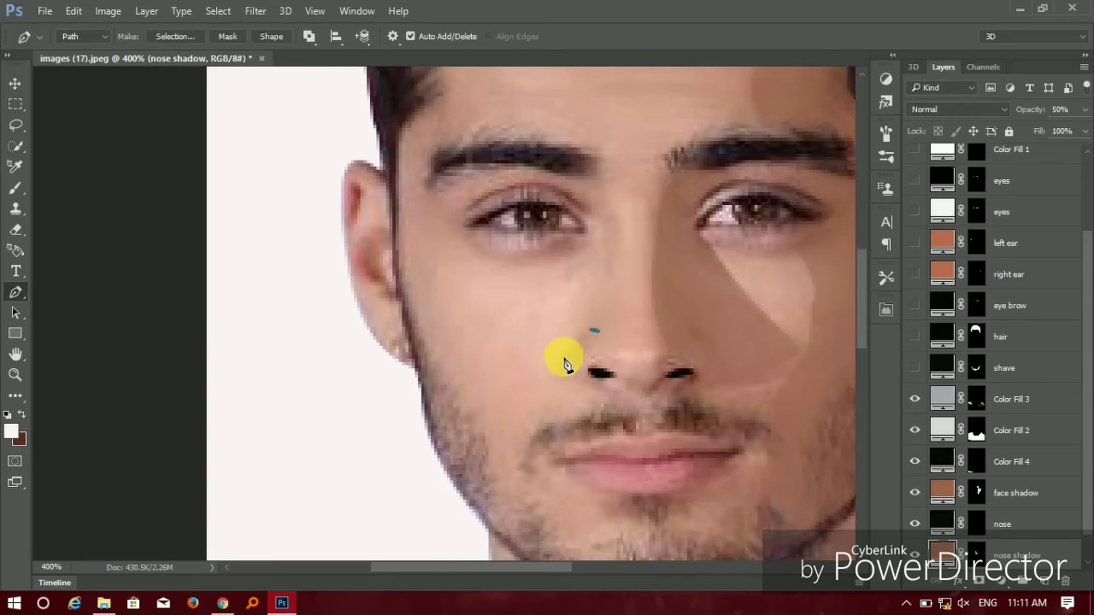
pyautogui.moveTo(568, 372); pyautogui.dragTo(598, 384)
pyautogui.click(582, 379)
pyautogui.scroll(-2, 649, 367)
pyautogui.scroll(1, 649, 343)
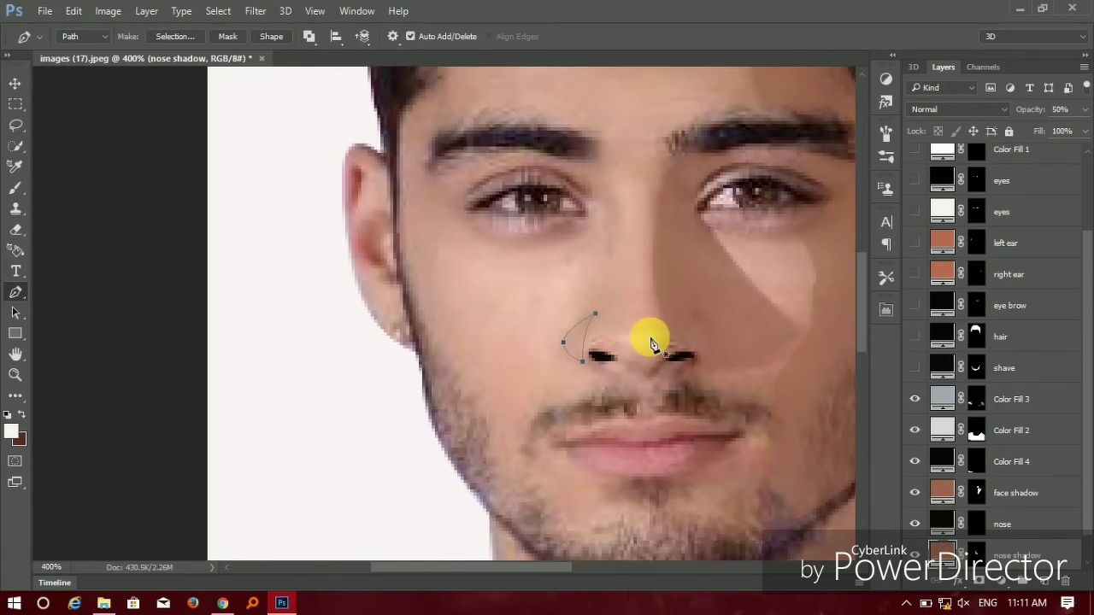
pyautogui.scroll(-1, 1008, 513)
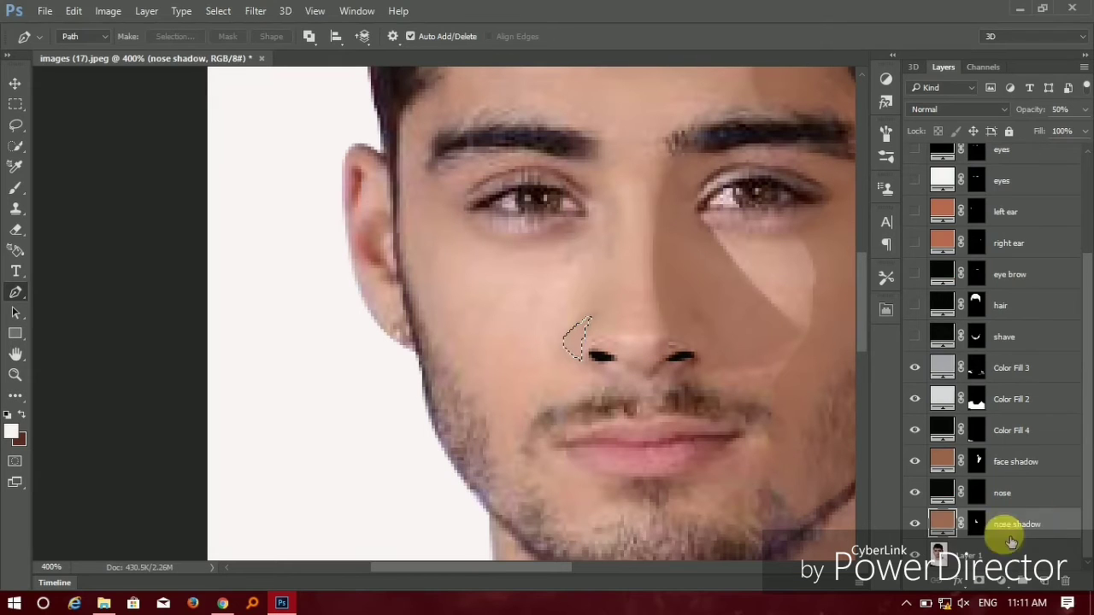
# Fill the nostril shadow with a brown #a16d5a layer above Layer 1 at 45% opacity.
pyautogui.click(1008, 553)
pyautogui.click(1009, 581)
pyautogui.click(964, 238)
pyautogui.click(711, 301)
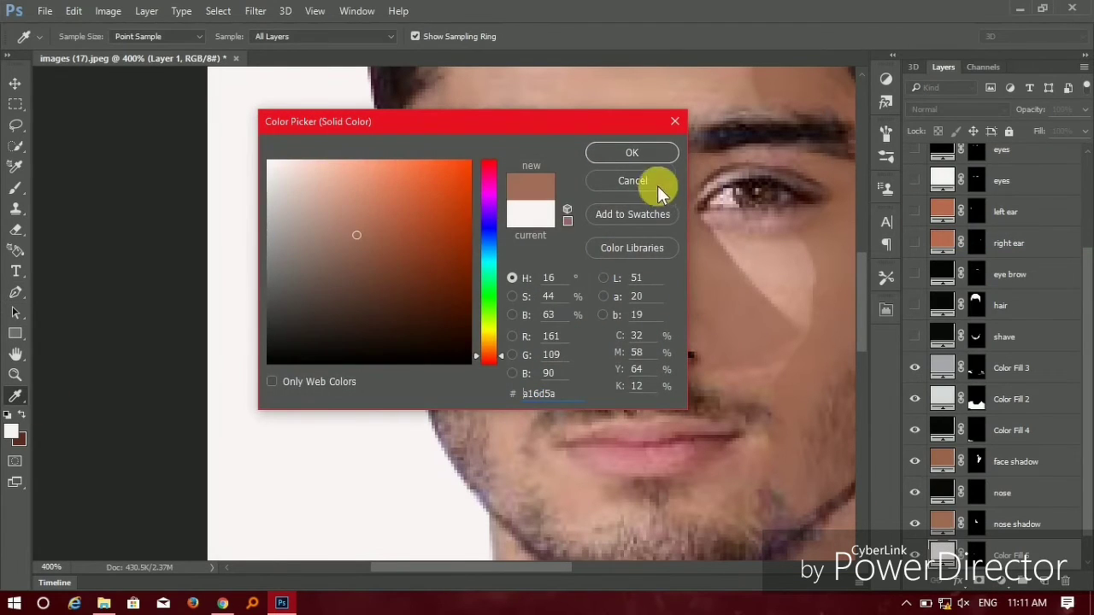
pyautogui.click(632, 151)
pyautogui.click(1078, 130)
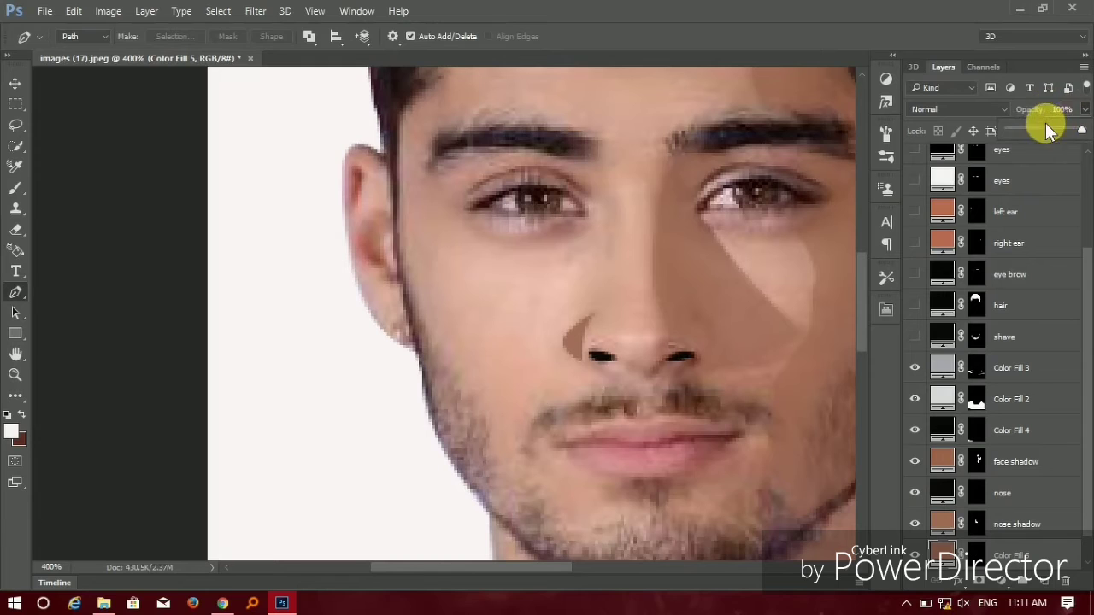
pyautogui.scroll(-1, 647, 298)
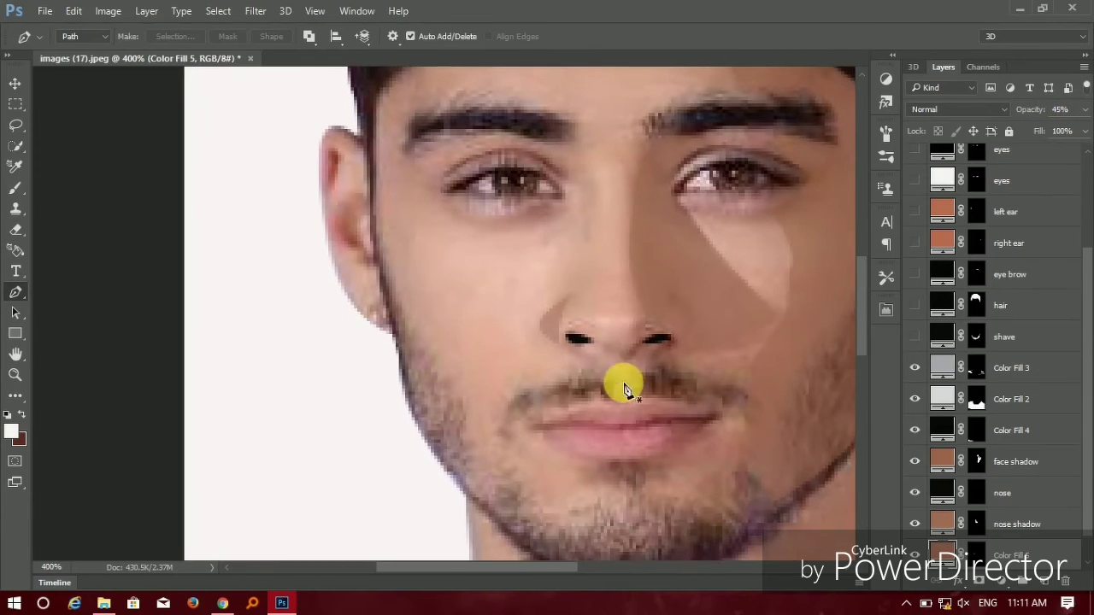
# Trace the moustache along the upper lip and load it as a selection.
pyautogui.click(511, 409)
pyautogui.moveTo(649, 389); pyautogui.dragTo(530, 376)
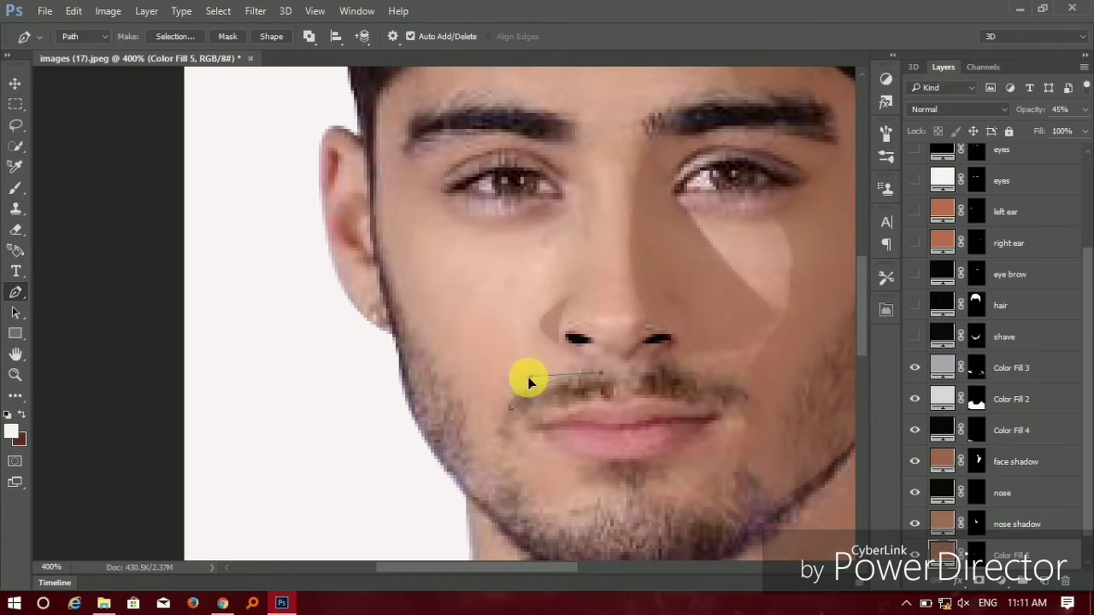
pyautogui.click(651, 379)
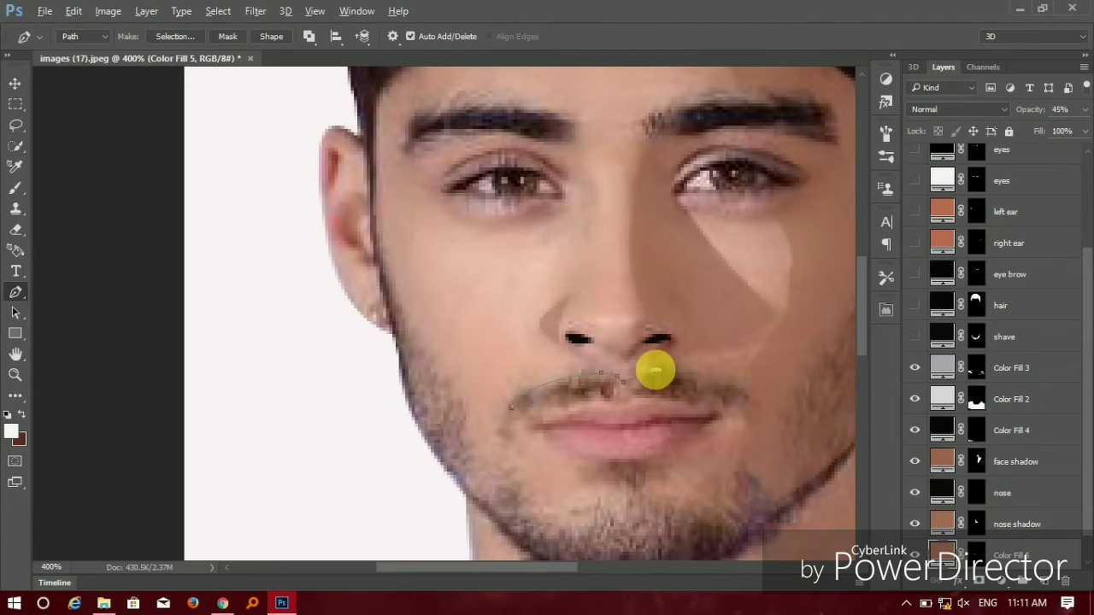
pyautogui.moveTo(635, 389); pyautogui.dragTo(699, 380)
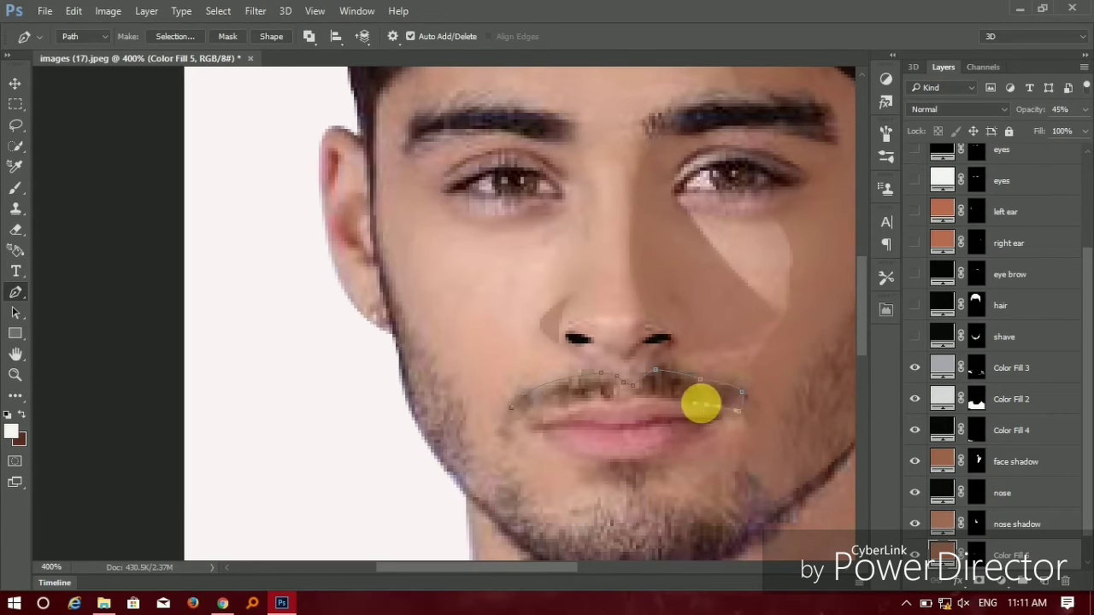
pyautogui.moveTo(654, 400); pyautogui.dragTo(511, 436)
pyautogui.click(594, 405)
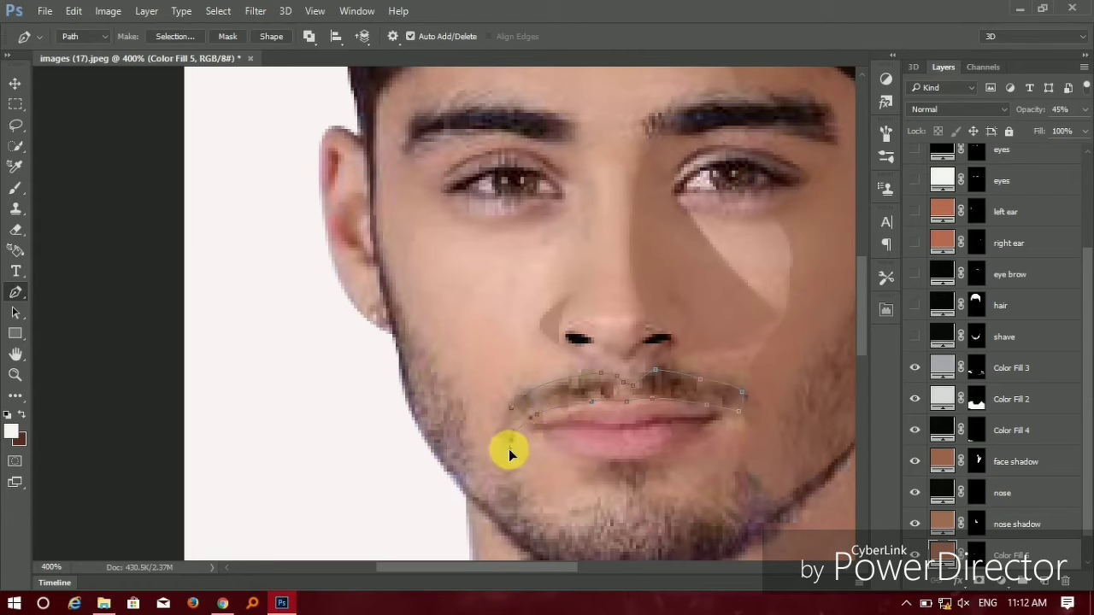
pyautogui.scroll(-1, 556, 408)
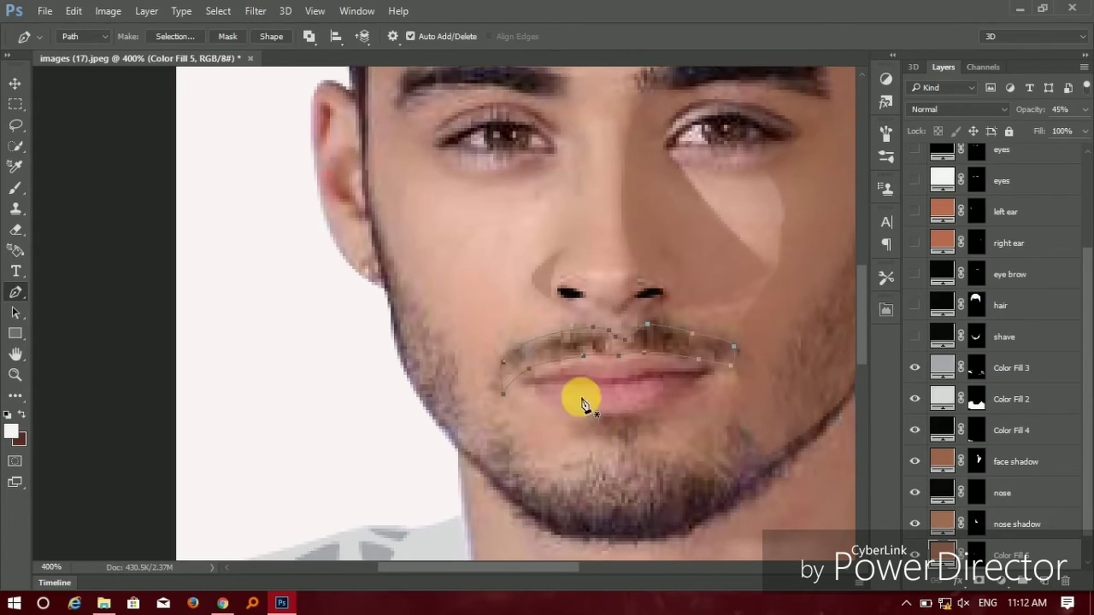
pyautogui.hotkey('ctrl', 'Return')
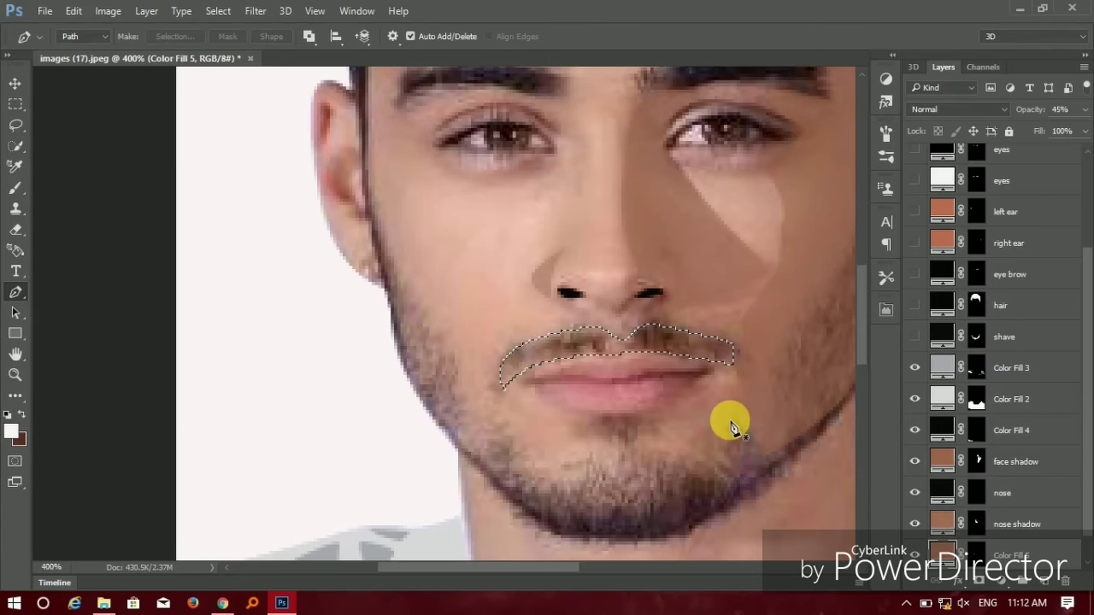
# With Layer 1 active, fill the moustache with a black Solid Color layer and rename it 'mush'.
pyautogui.click(16, 125)
pyautogui.click(12, 148)
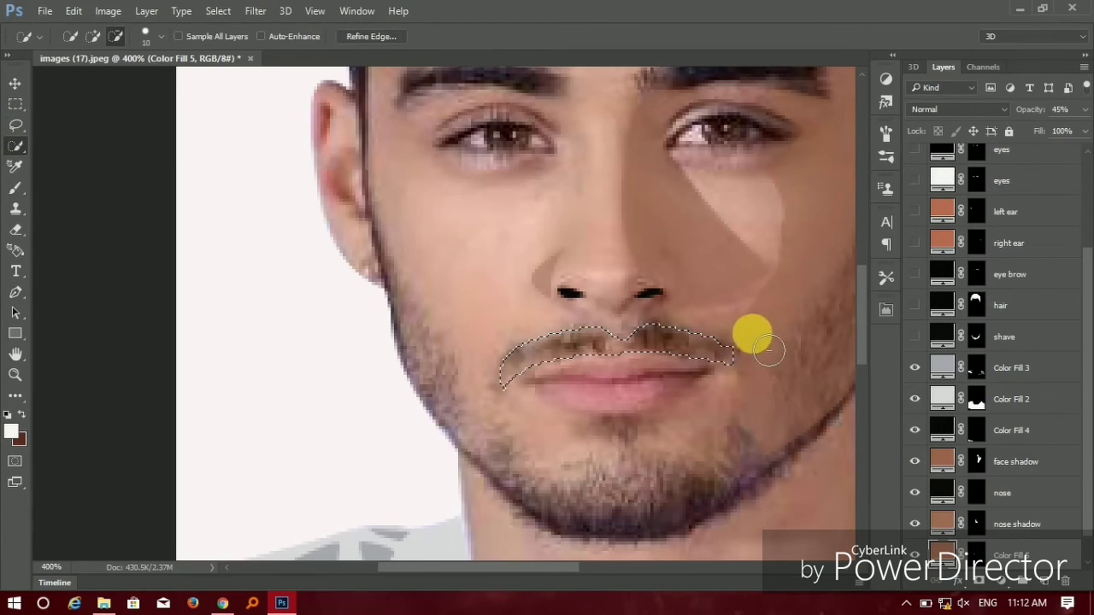
pyautogui.click(16, 83)
pyautogui.scroll(-1, 940, 488)
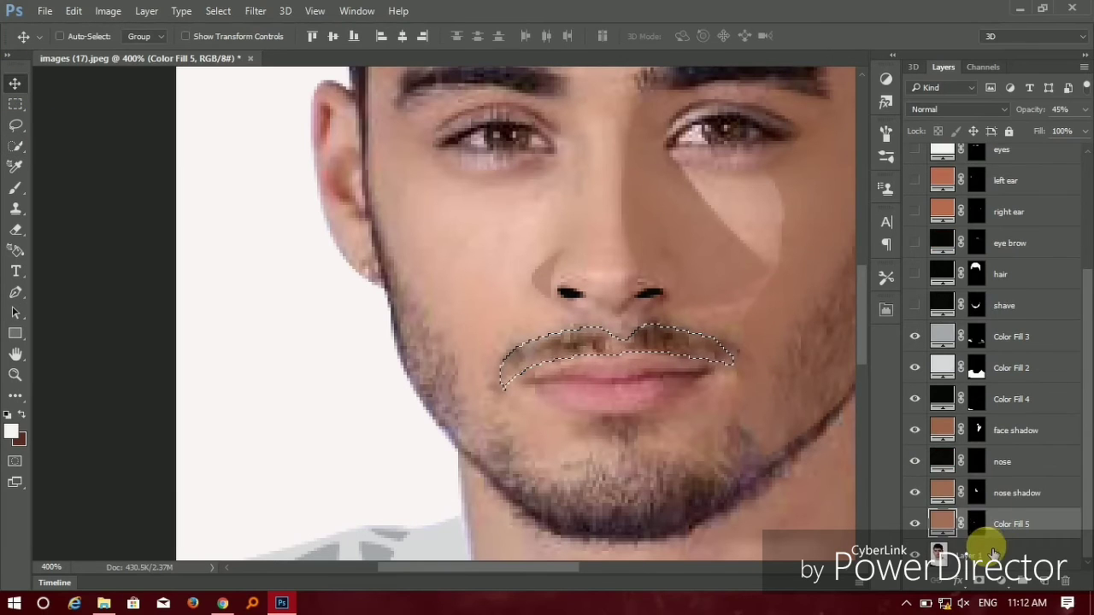
pyautogui.rightClick(986, 556)
pyautogui.press('Escape')
pyautogui.click(1000, 581)
pyautogui.click(979, 236)
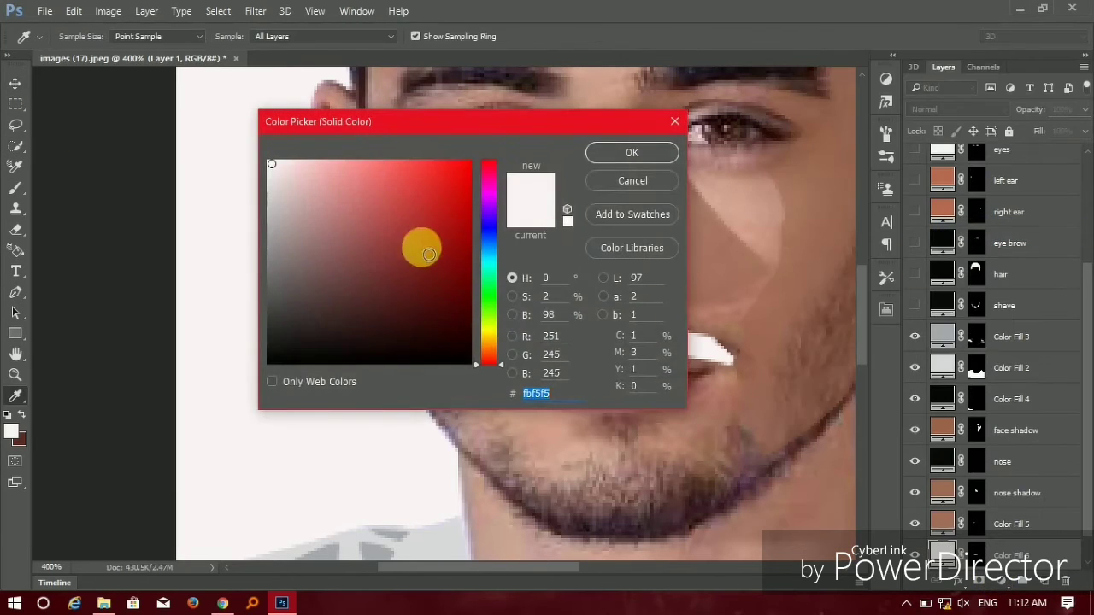
pyautogui.click(275, 363)
pyautogui.press('Return')
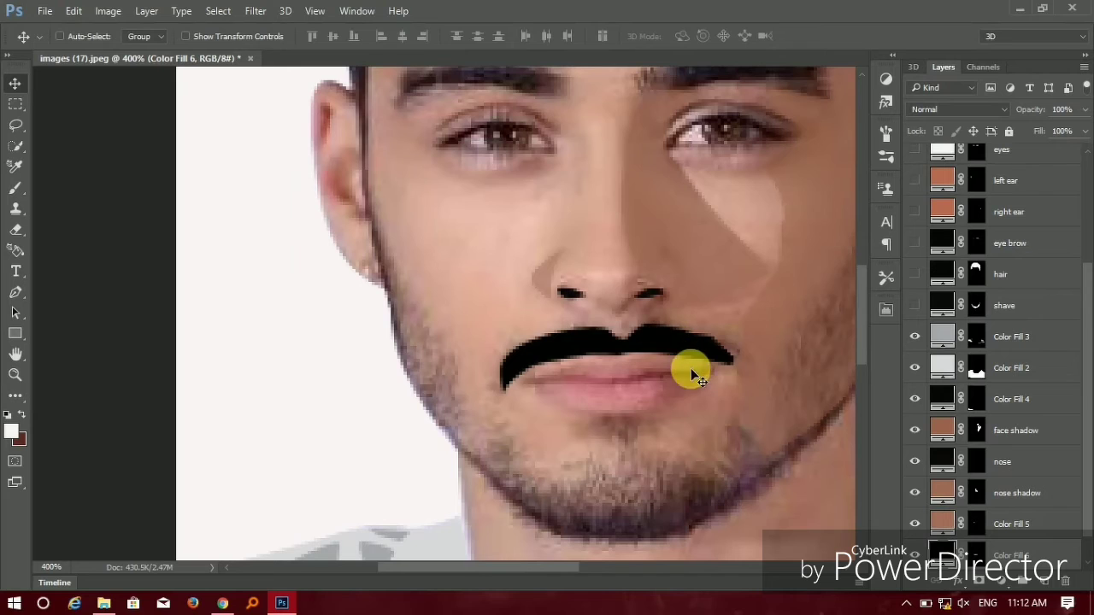
pyautogui.moveTo(730, 406); pyautogui.dragTo(683, 353)
pyautogui.scroll(-1, 1010, 520)
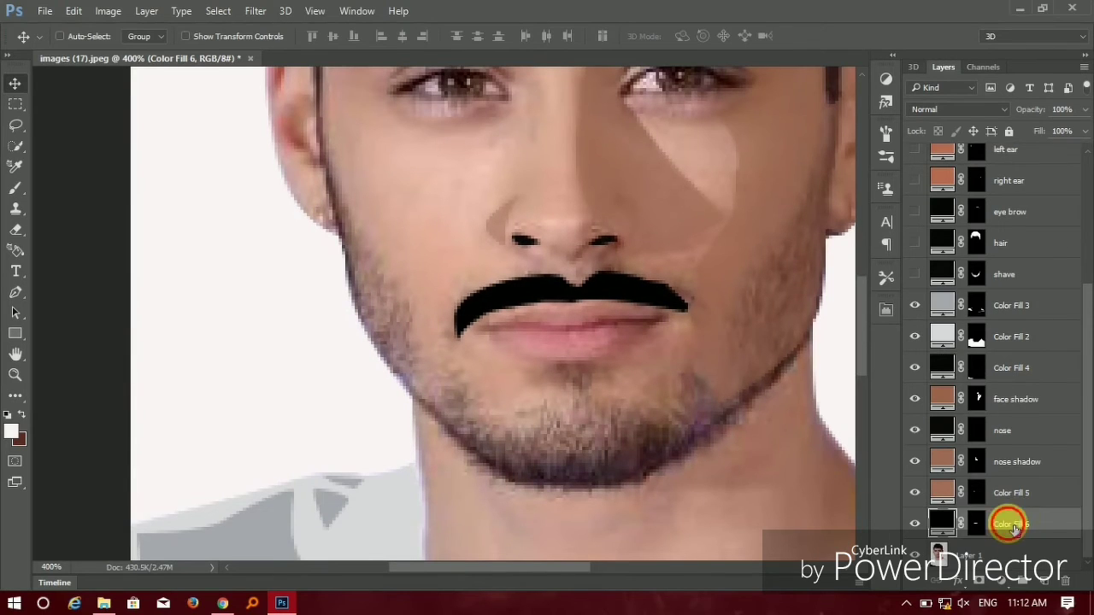
pyautogui.doubleClick(1010, 524)
# Finish the 'mush' layer name, then pen-trace a closed outline around the lips on Layer 1.
pyautogui.write('ush')
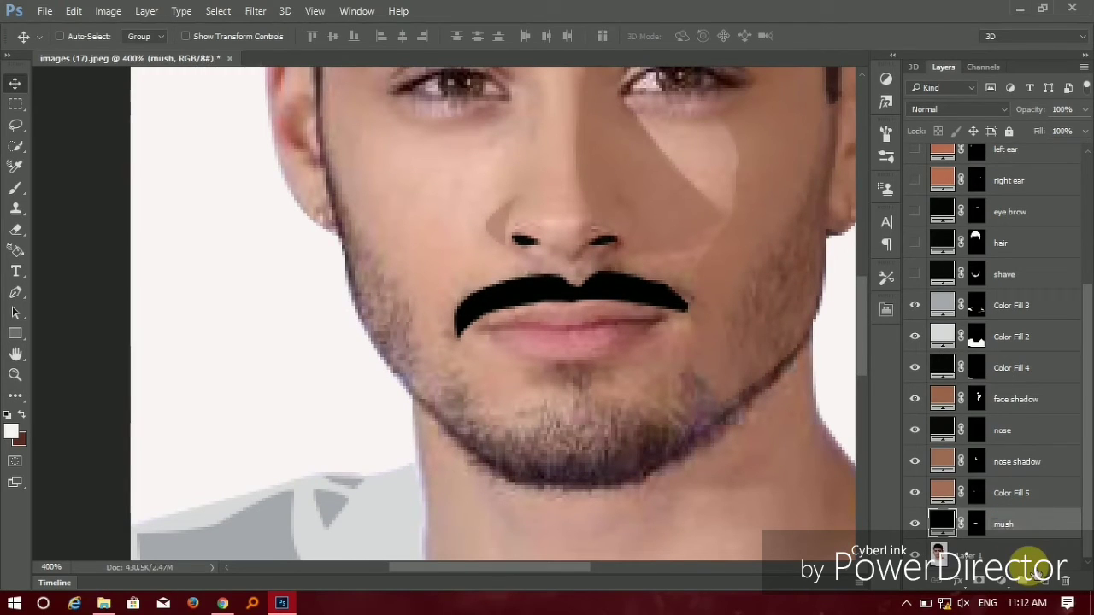
pyautogui.click(991, 554)
pyautogui.moveTo(624, 311)
pyautogui.mouseDown()
pyautogui.moveTo(588, 342)
pyautogui.moveTo(603, 384)
pyautogui.mouseUp()
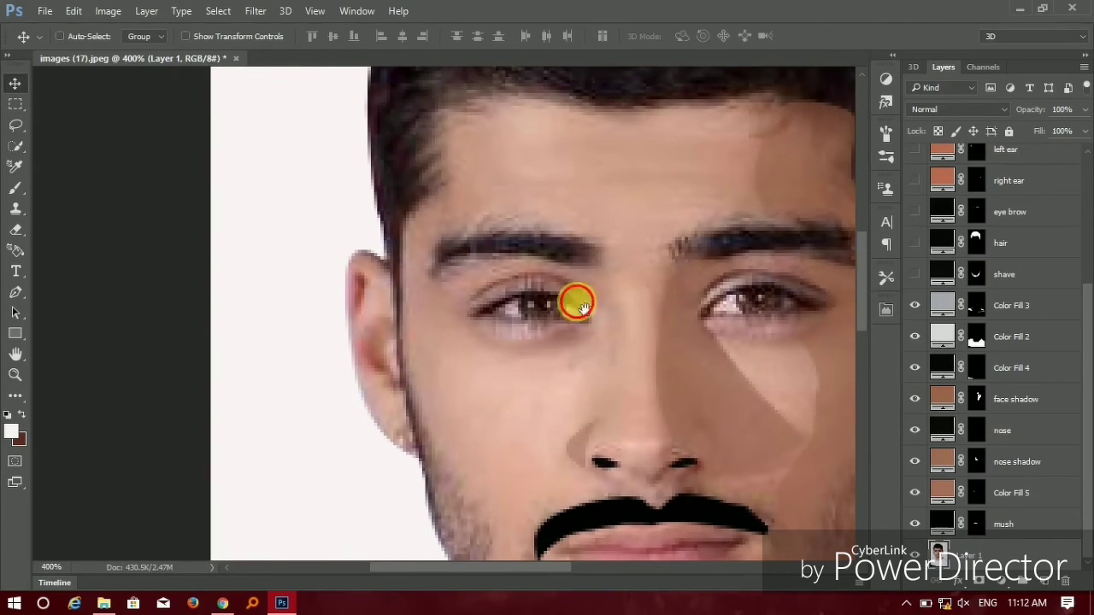
pyautogui.moveTo(577, 306)
pyautogui.mouseDown()
pyautogui.moveTo(586, 447)
pyautogui.moveTo(530, 234)
pyautogui.moveTo(524, 398)
pyautogui.moveTo(495, 264)
pyautogui.mouseUp()
pyautogui.moveTo(526, 513); pyautogui.dragTo(530, 368)
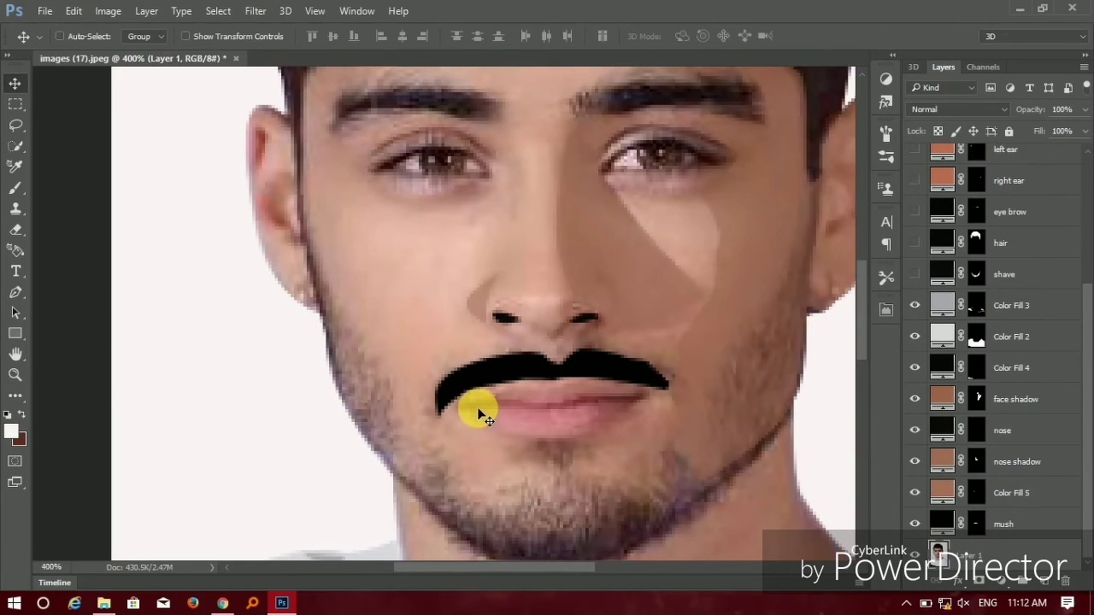
pyautogui.press('p')
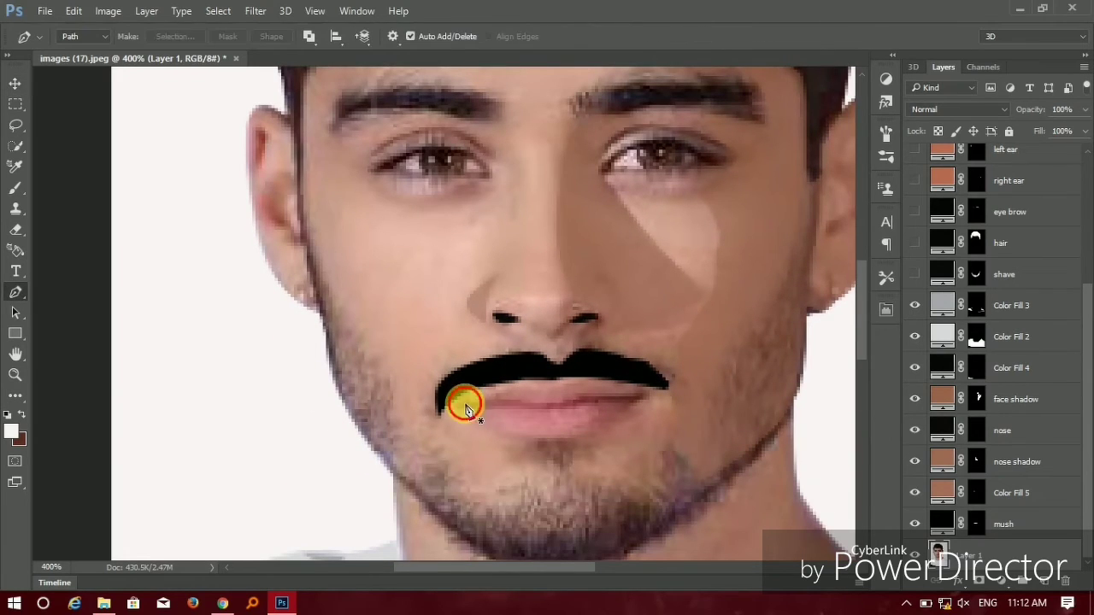
pyautogui.click(527, 386)
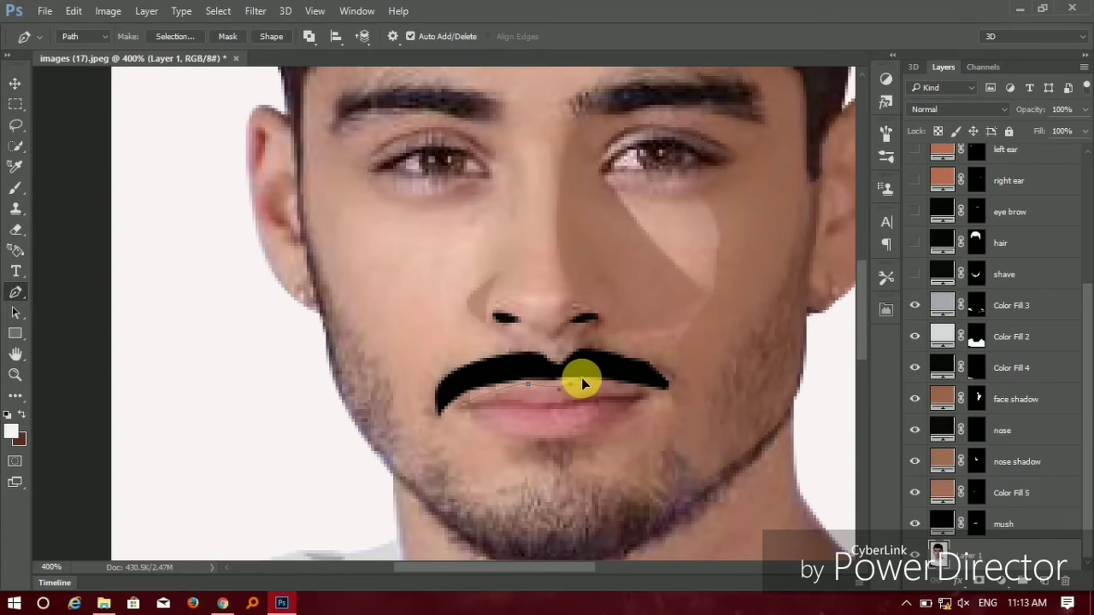
pyautogui.click(568, 385)
pyautogui.click(588, 429)
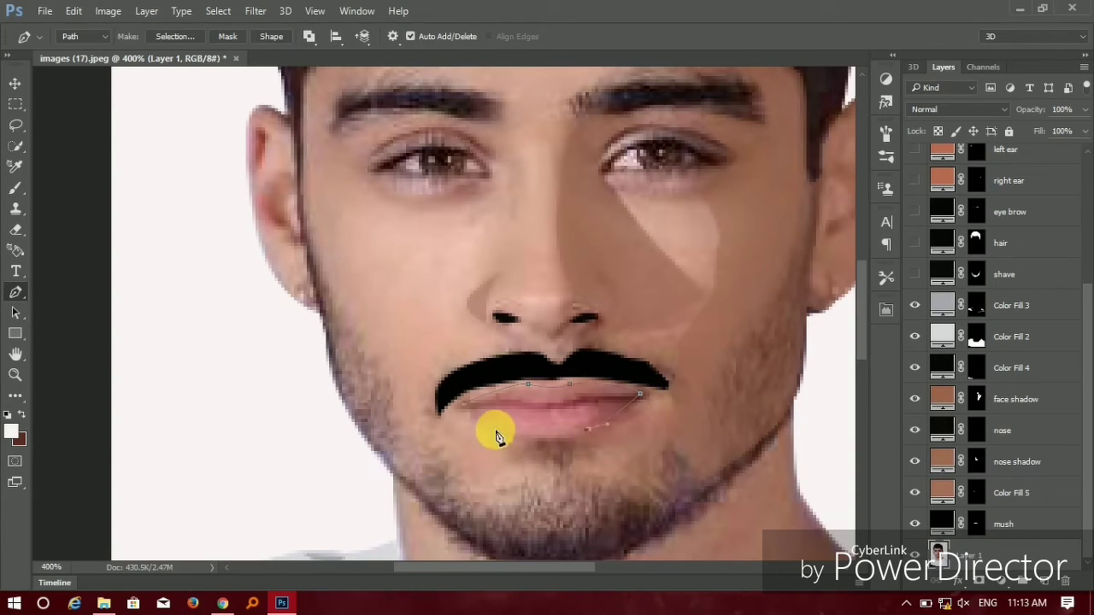
pyautogui.click(466, 395)
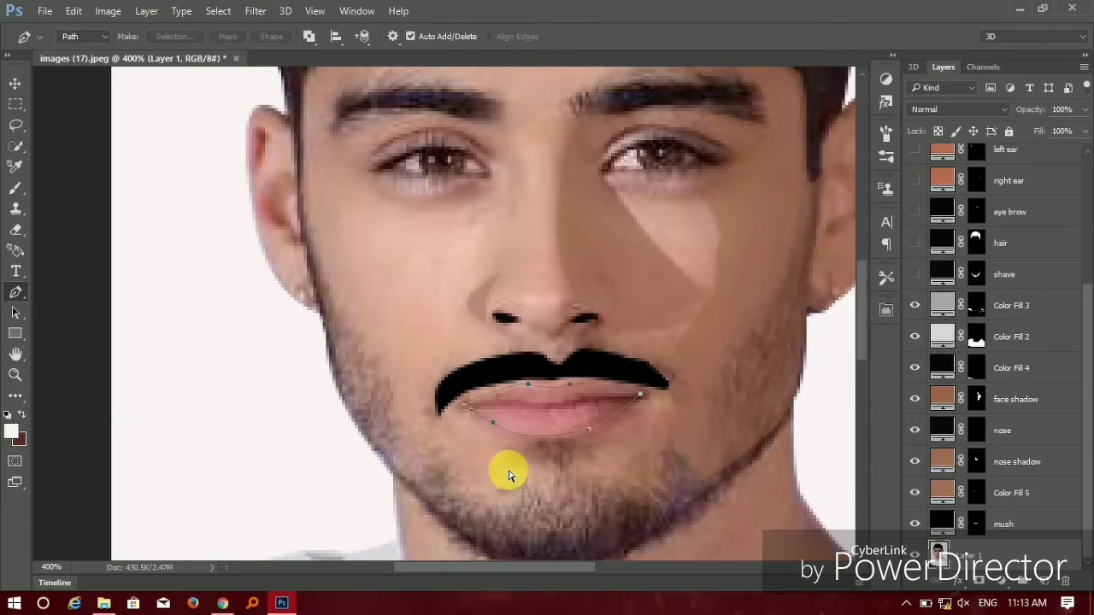
# Add a Solid Color fill for the lips and try reddish, salmon and magenta pinks.
pyautogui.click(999, 581)
pyautogui.click(950, 229)
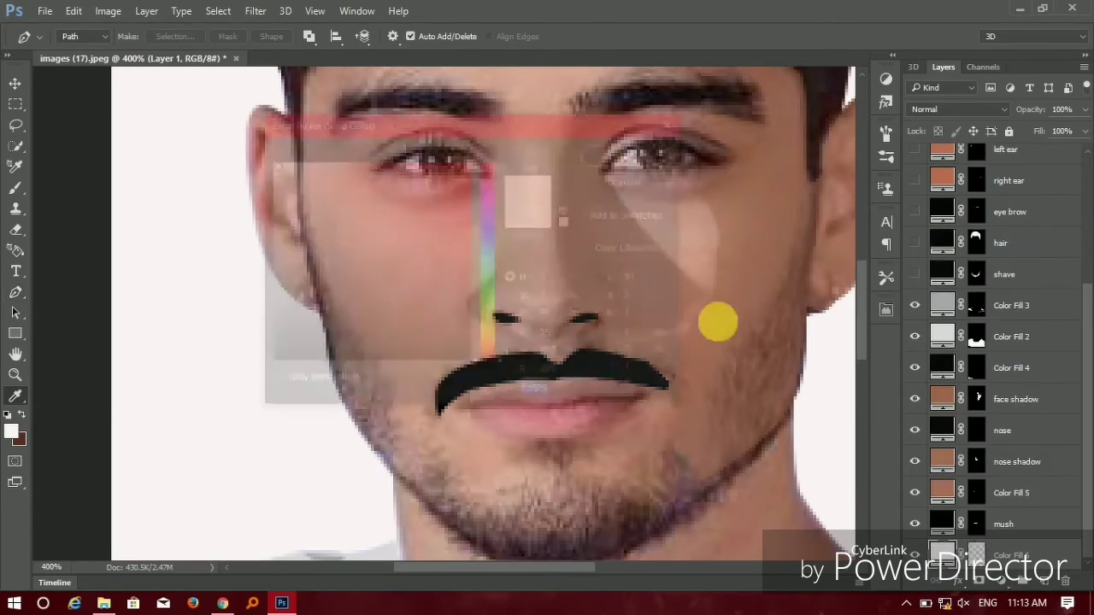
pyautogui.moveTo(499, 120); pyautogui.dragTo(863, 56)
pyautogui.click(461, 419)
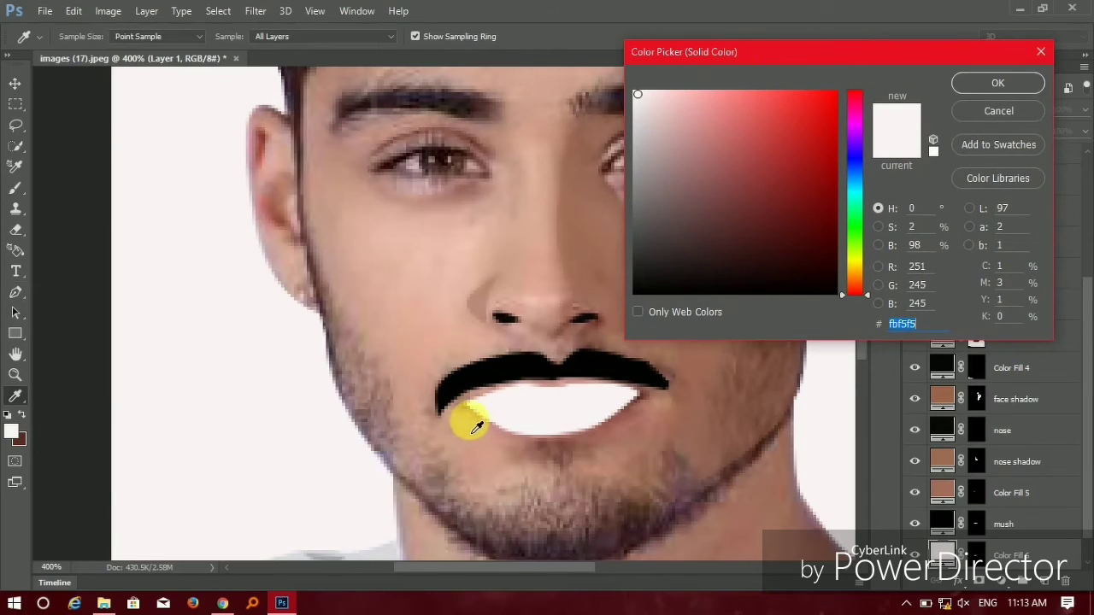
pyautogui.click(475, 429)
pyautogui.moveTo(710, 142); pyautogui.dragTo(727, 126)
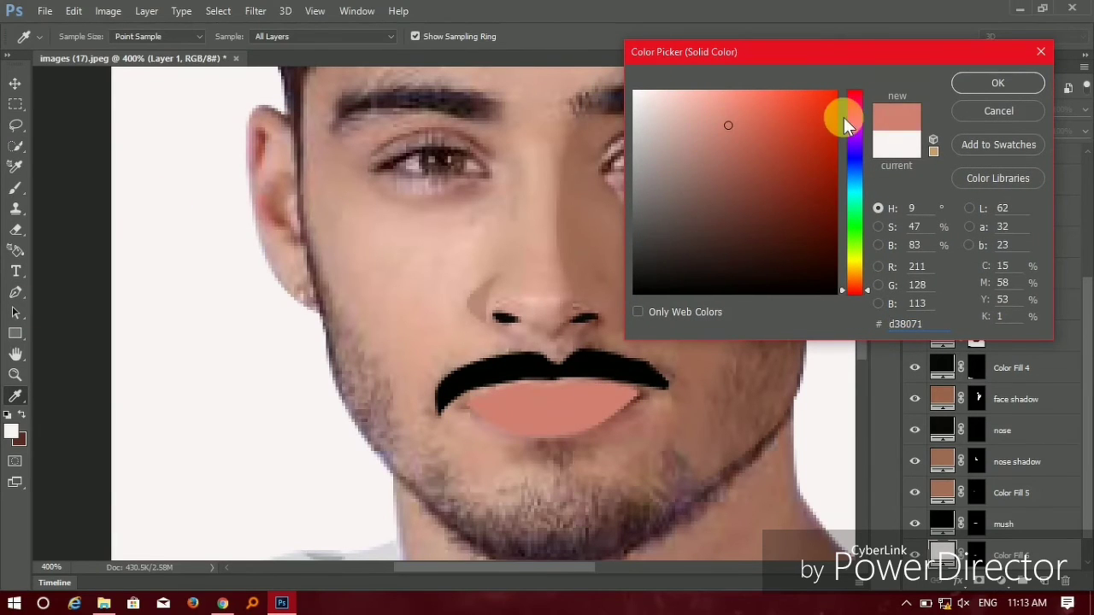
pyautogui.click(850, 114)
pyautogui.click(723, 110)
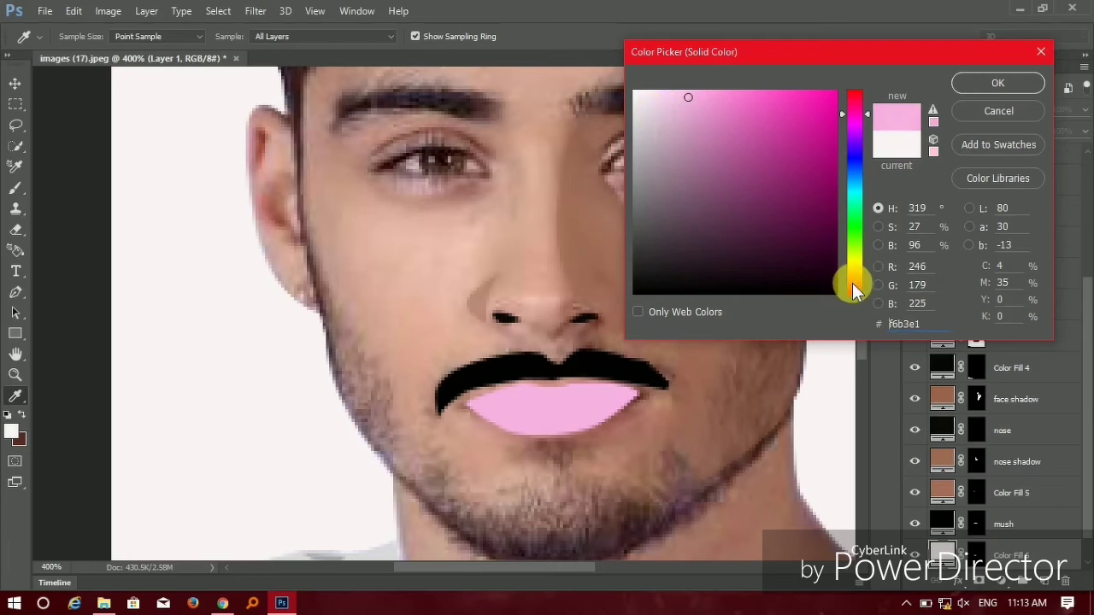
# Settle on a light pink for the lip fill, Color Fill 6, and hide that layer.
pyautogui.click(852, 283)
pyautogui.moveTo(727, 141); pyautogui.dragTo(678, 114)
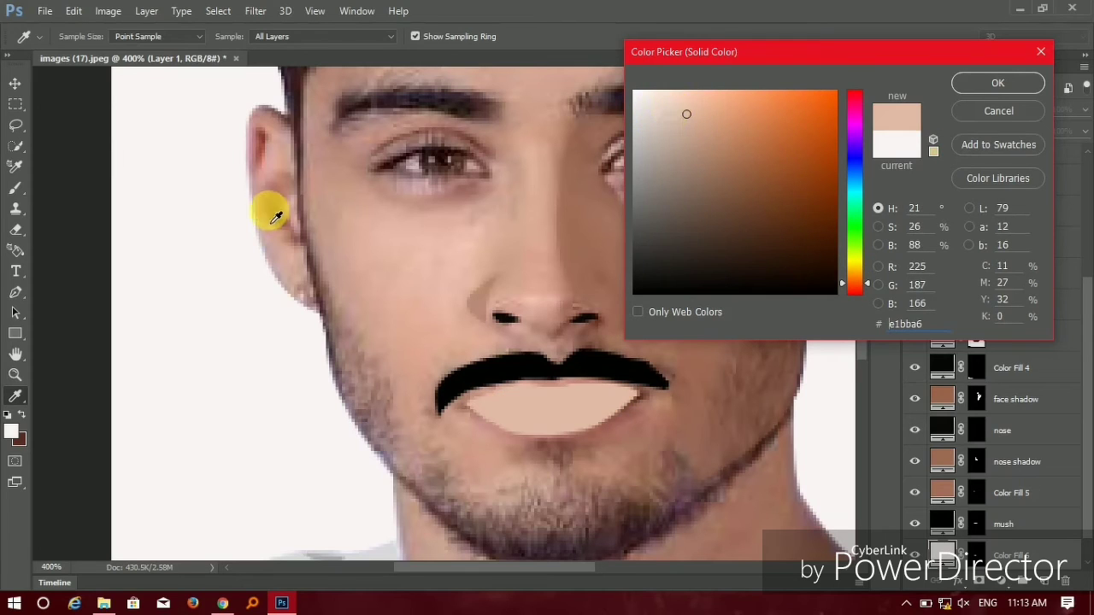
pyautogui.moveTo(274, 219); pyautogui.dragTo(269, 214)
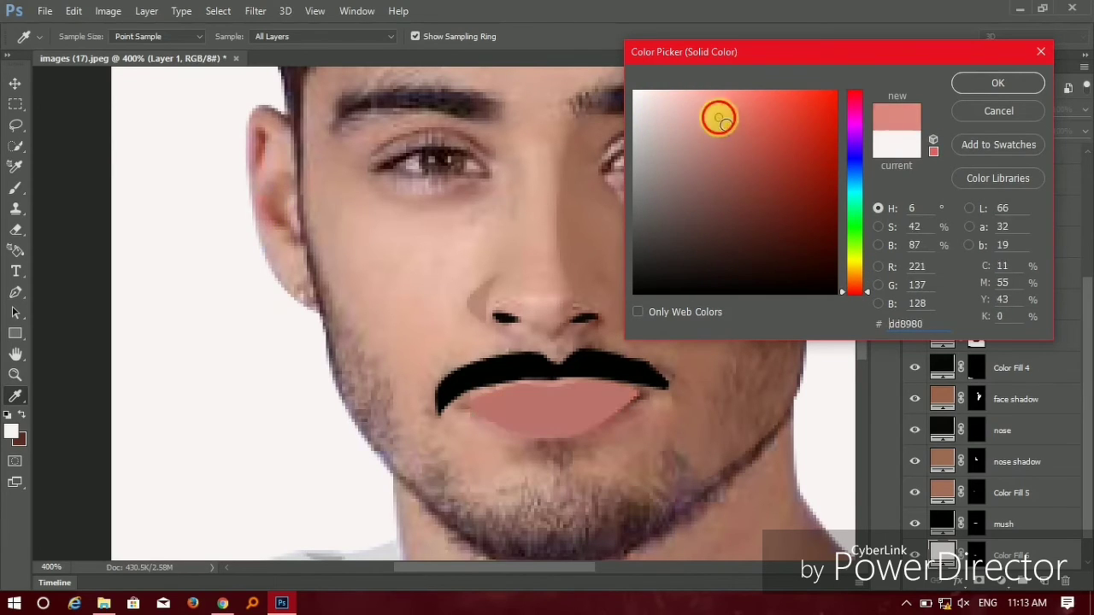
pyautogui.moveTo(720, 132); pyautogui.dragTo(692, 99)
pyautogui.click(997, 83)
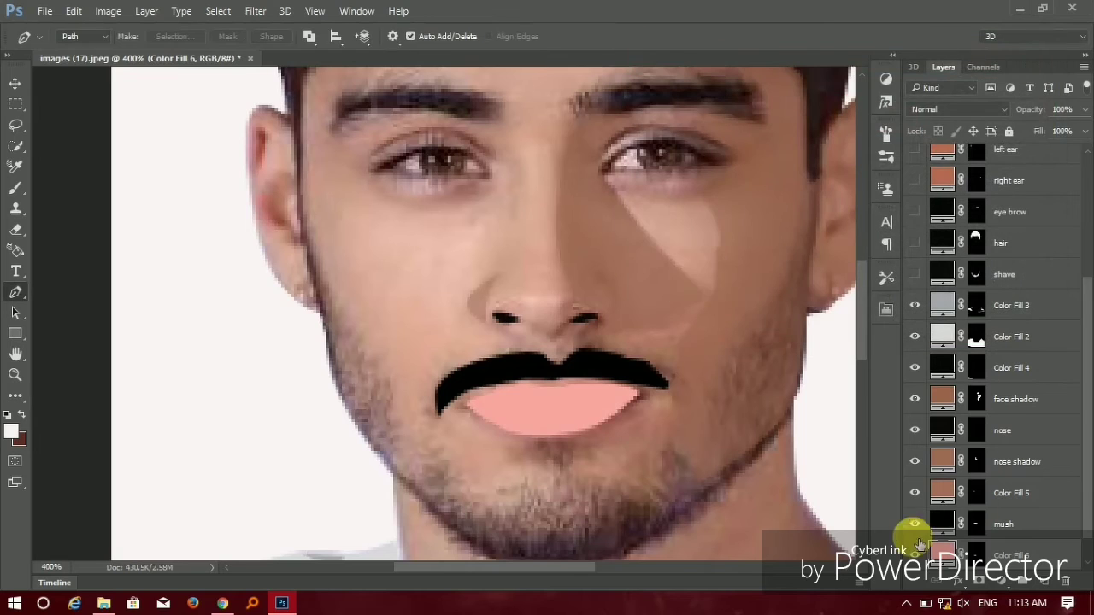
pyautogui.click(914, 554)
pyautogui.click(17, 434)
# Sample the natural lip colour d8878e and apply it to Color Fill 6.
pyautogui.click(560, 420)
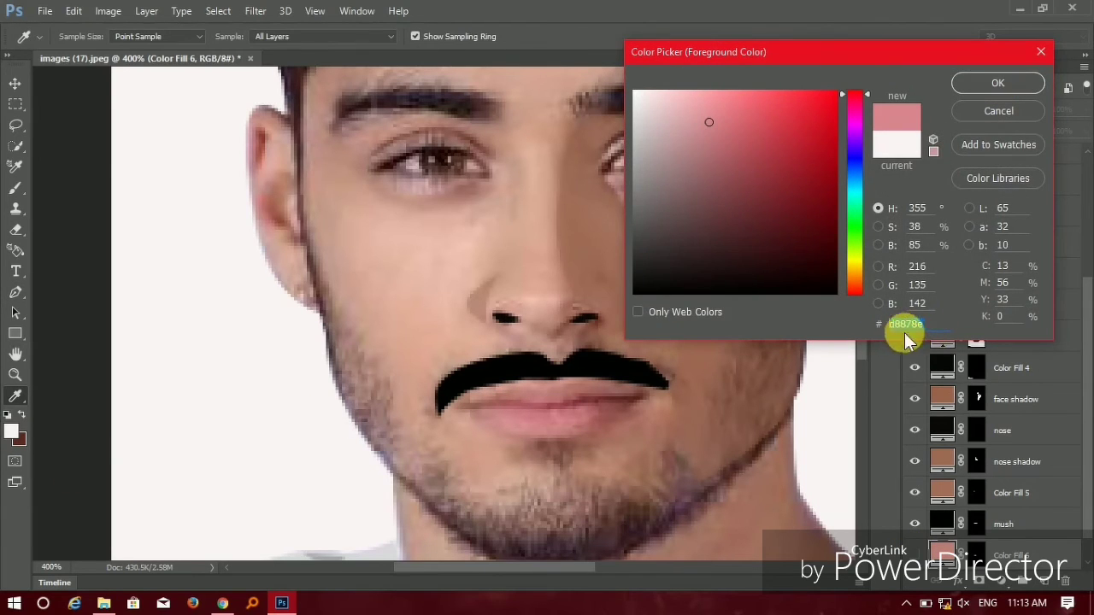
pyautogui.click(998, 83)
pyautogui.scroll(-1, 982, 521)
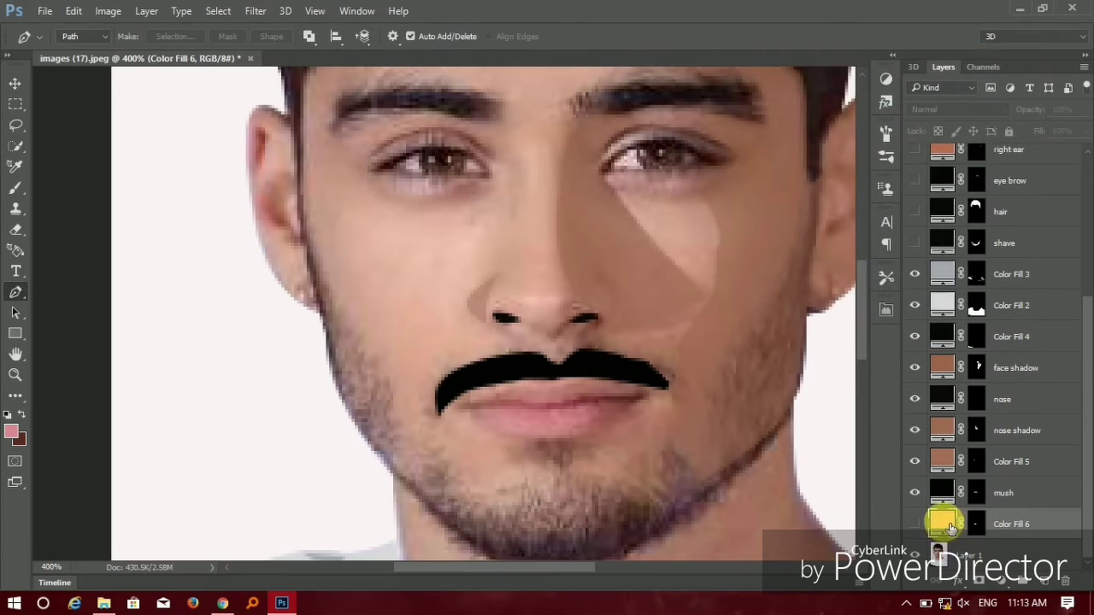
pyautogui.doubleClick(942, 521)
pyautogui.write('d8878e')
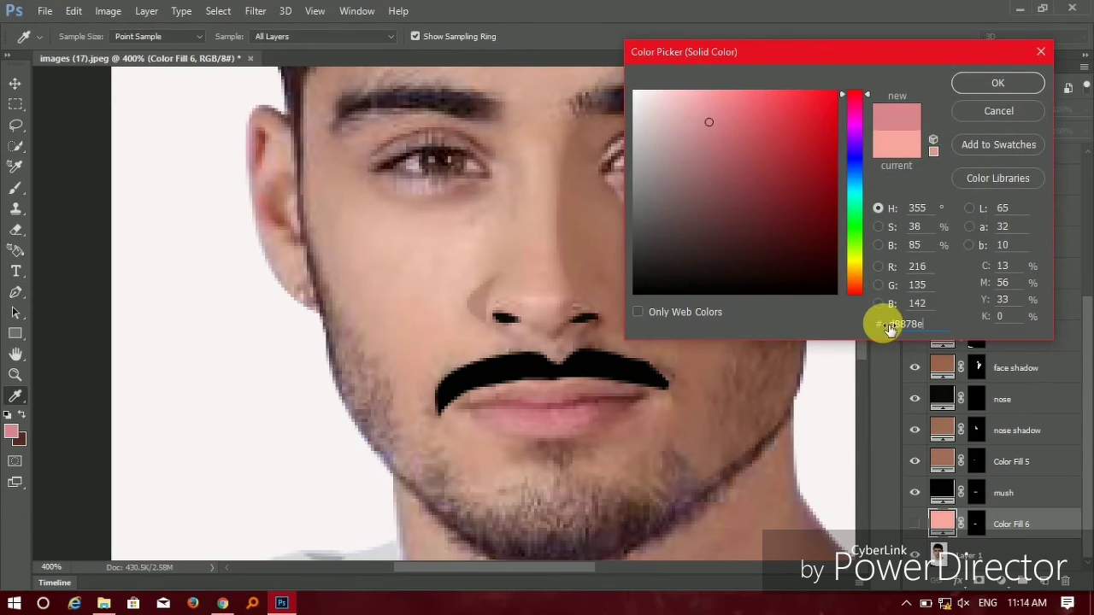
pyautogui.click(997, 83)
pyautogui.click(916, 524)
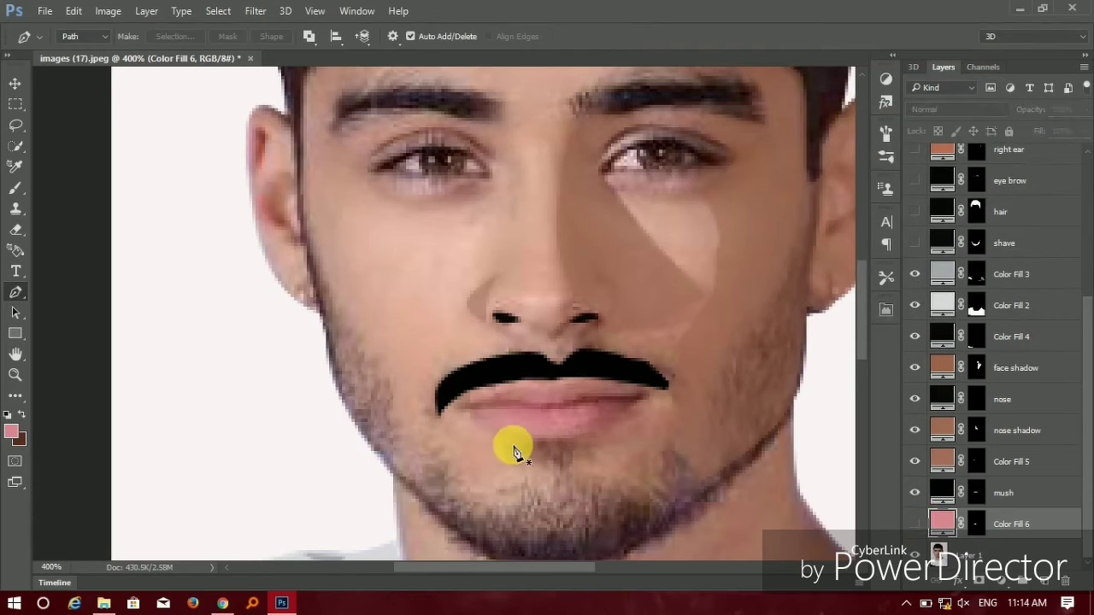
# Start a new pen path along the parting between the lips on Layer 1.
pyautogui.click(971, 554)
pyautogui.click(482, 403)
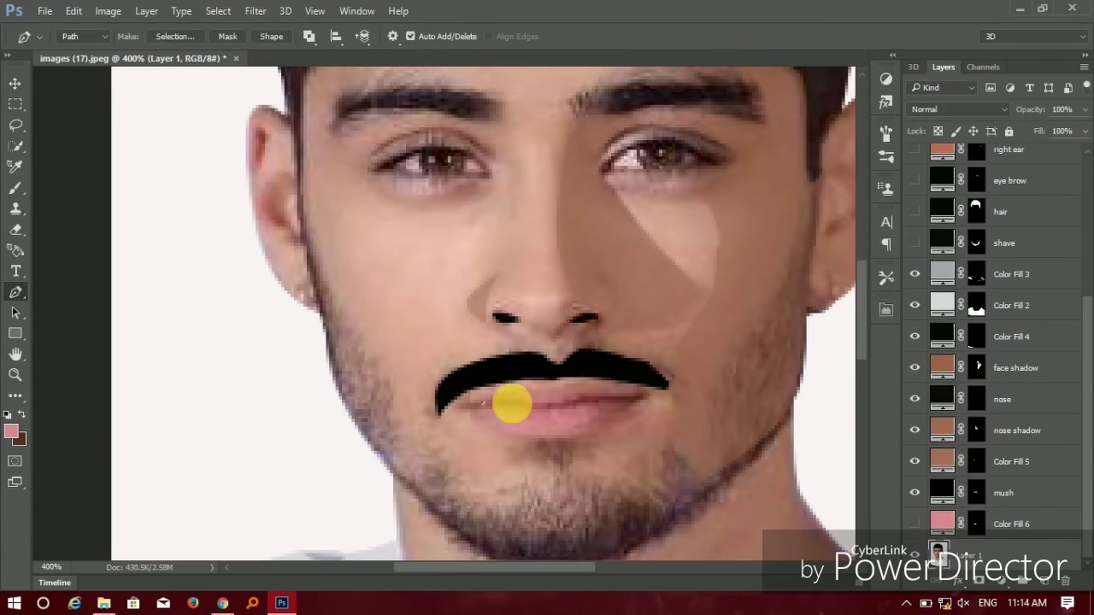
pyautogui.keyDown('alt'); pyautogui.click(618, 399); pyautogui.keyUp('alt')
pyautogui.click(556, 404)
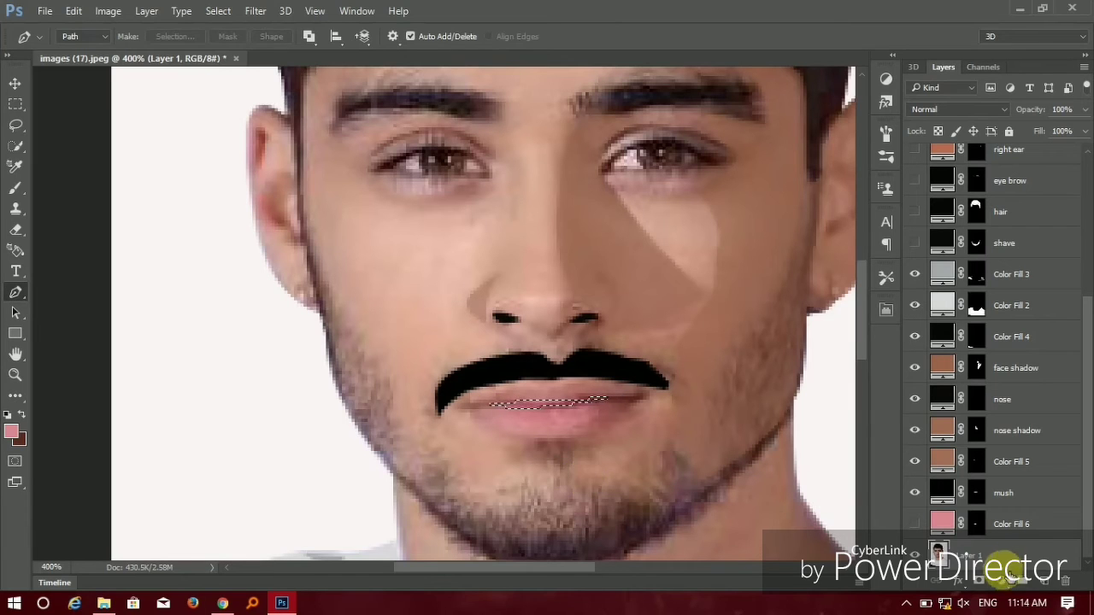
# Add a near-black 070707 Solid Color fill layer over the line between the lips.
pyautogui.click(1001, 578)
pyautogui.click(992, 233)
pyautogui.click(646, 291)
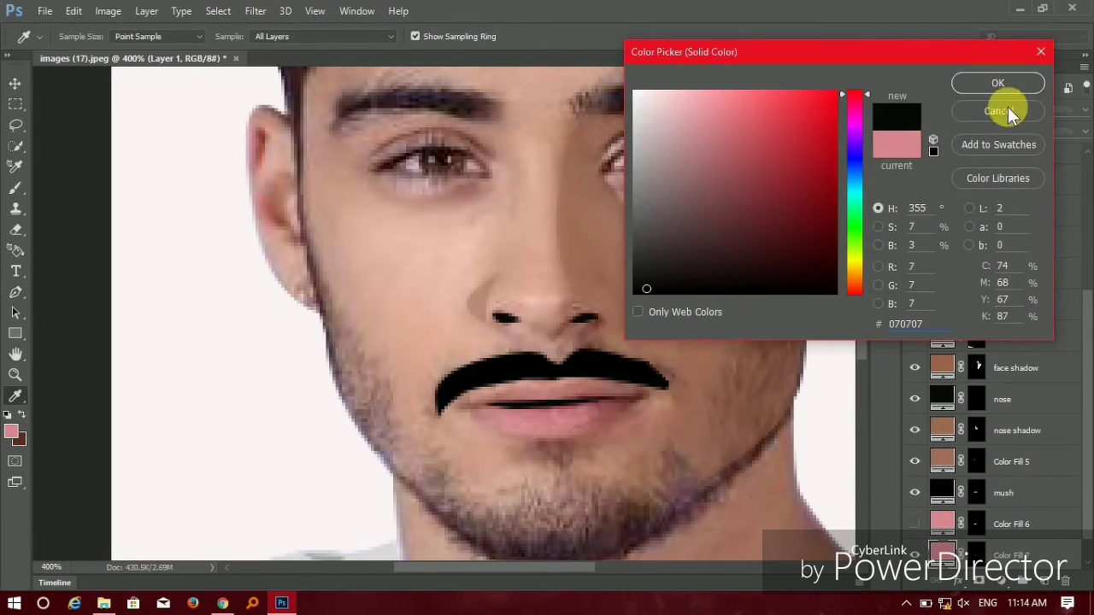
pyautogui.click(998, 85)
# Rename the pink Color Fill 6 layer to 'lips'.
pyautogui.doubleClick(1011, 524)
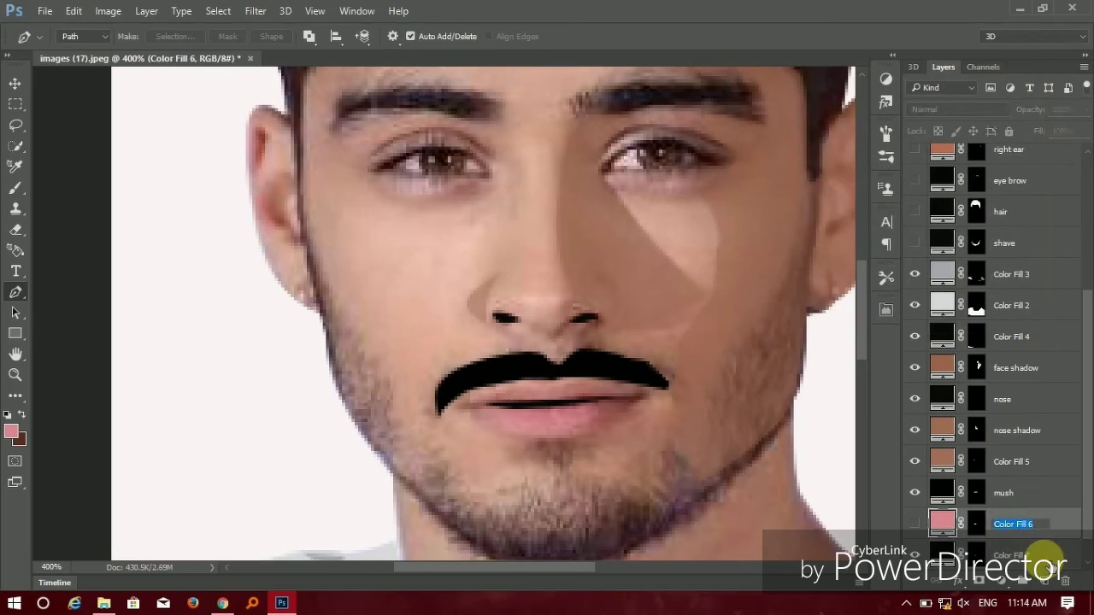
pyautogui.write('lips')
pyautogui.click(1050, 556)
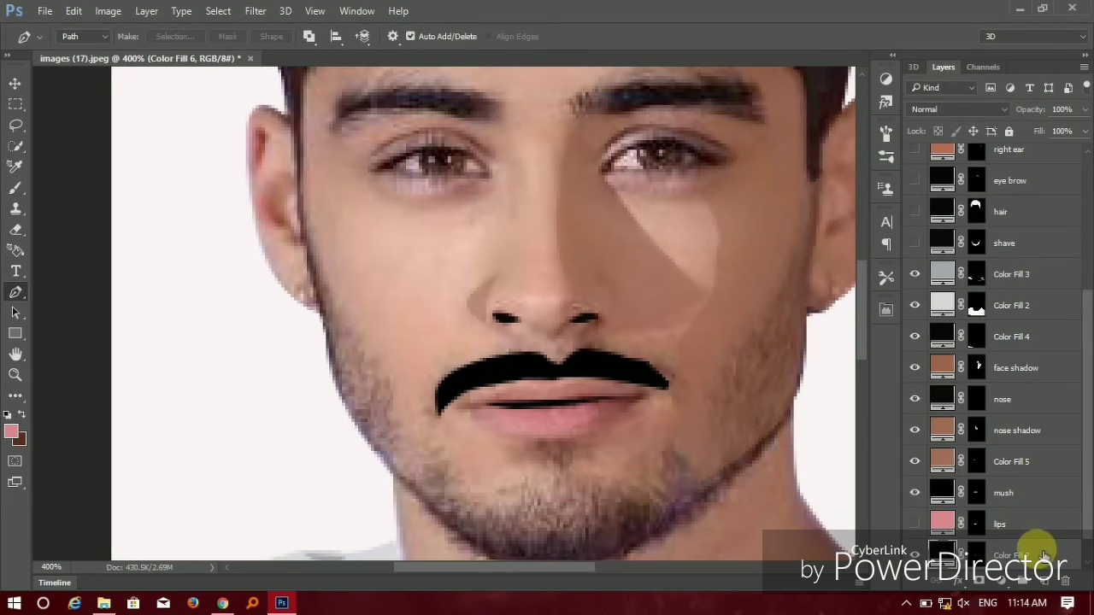
pyautogui.doubleClick(1017, 556)
pyautogui.click(1021, 101)
pyautogui.write('lips shadow')
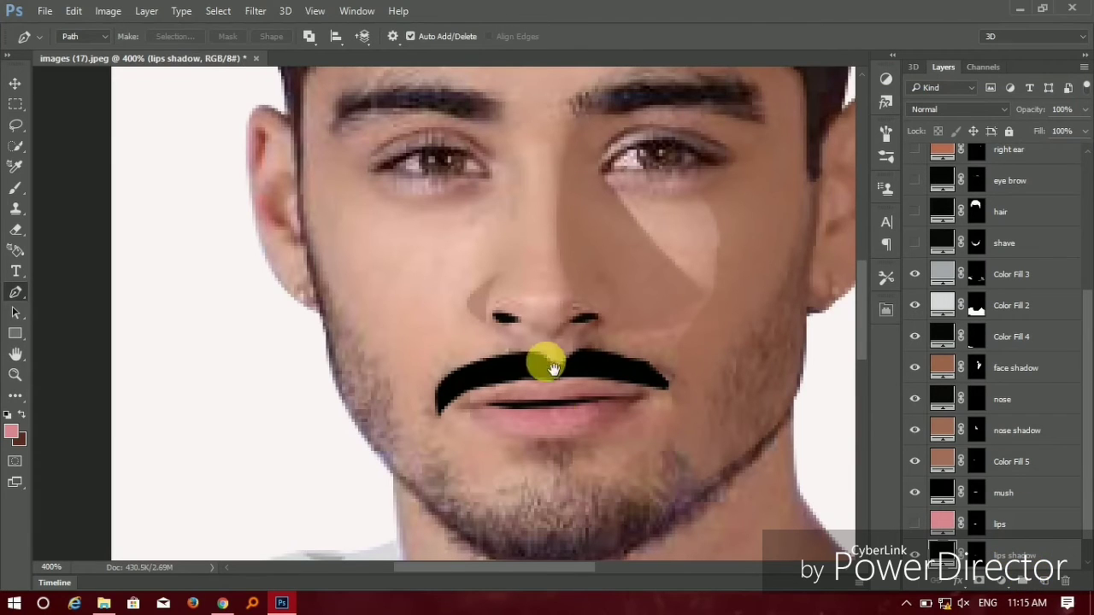
# Show the face layer and move the eyes, color and palak layers to the top.
pyautogui.scroll(-2, 547, 362)
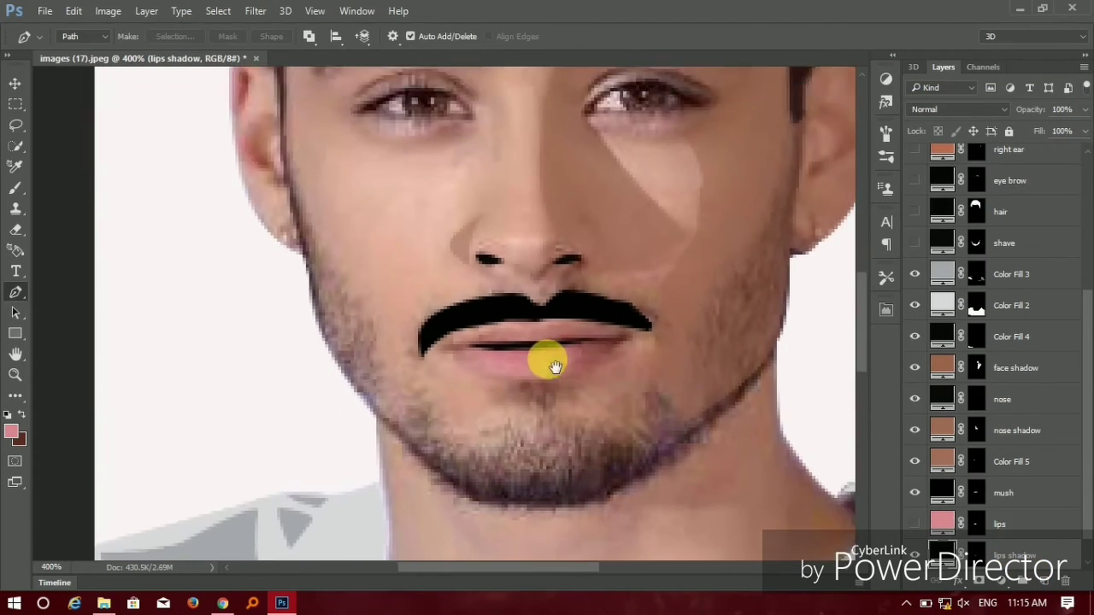
pyautogui.scroll(5, 547, 282)
pyautogui.scroll(2, 554, 239)
pyautogui.scroll(2, 1025, 285)
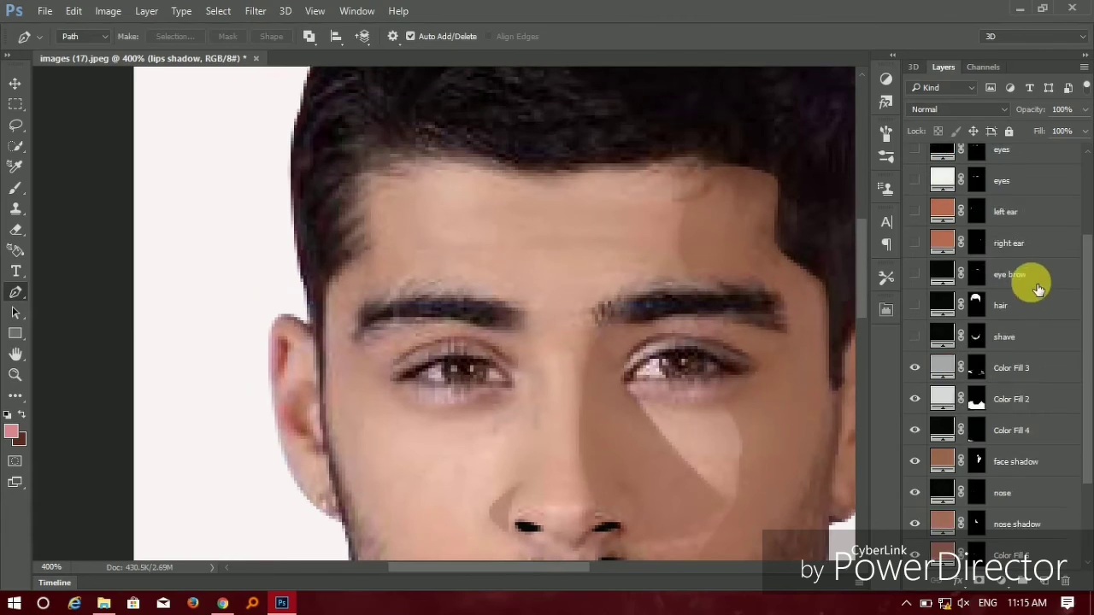
pyautogui.scroll(3, 1025, 286)
pyautogui.click(915, 159)
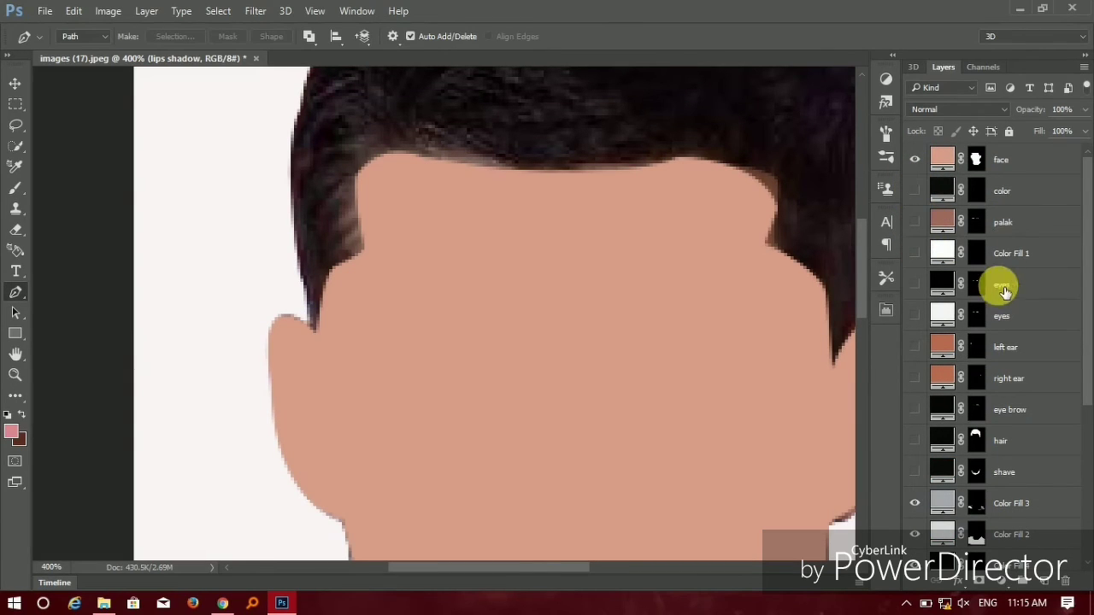
pyautogui.moveTo(993, 282); pyautogui.dragTo(1016, 171)
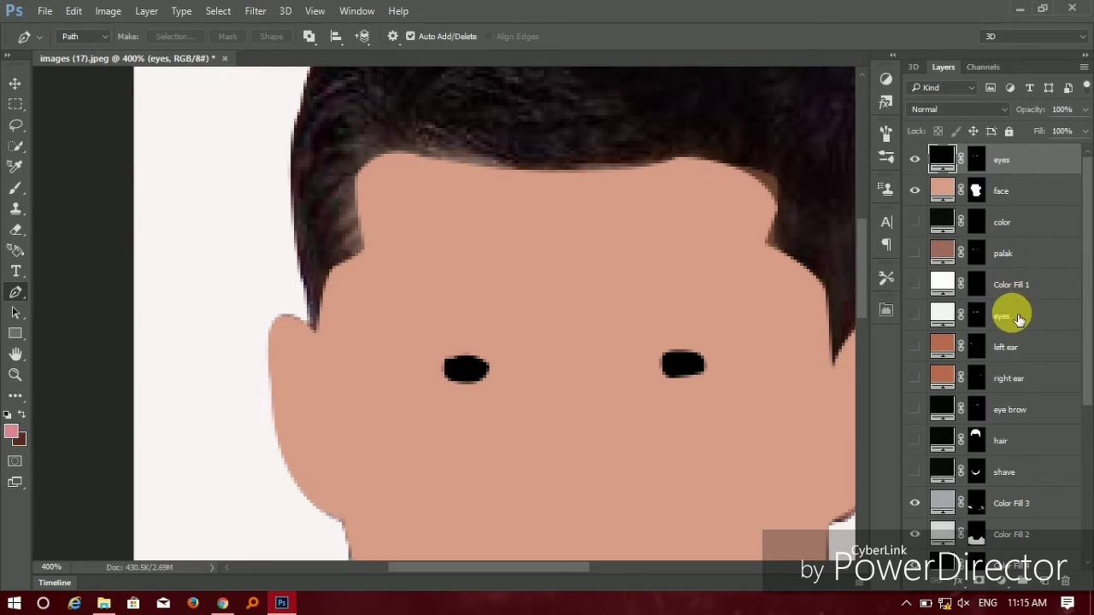
pyautogui.moveTo(923, 313)
pyautogui.mouseDown()
pyautogui.moveTo(999, 151)
pyautogui.moveTo(1022, 164)
pyautogui.moveTo(1018, 203)
pyautogui.mouseUp()
pyautogui.click(1005, 261)
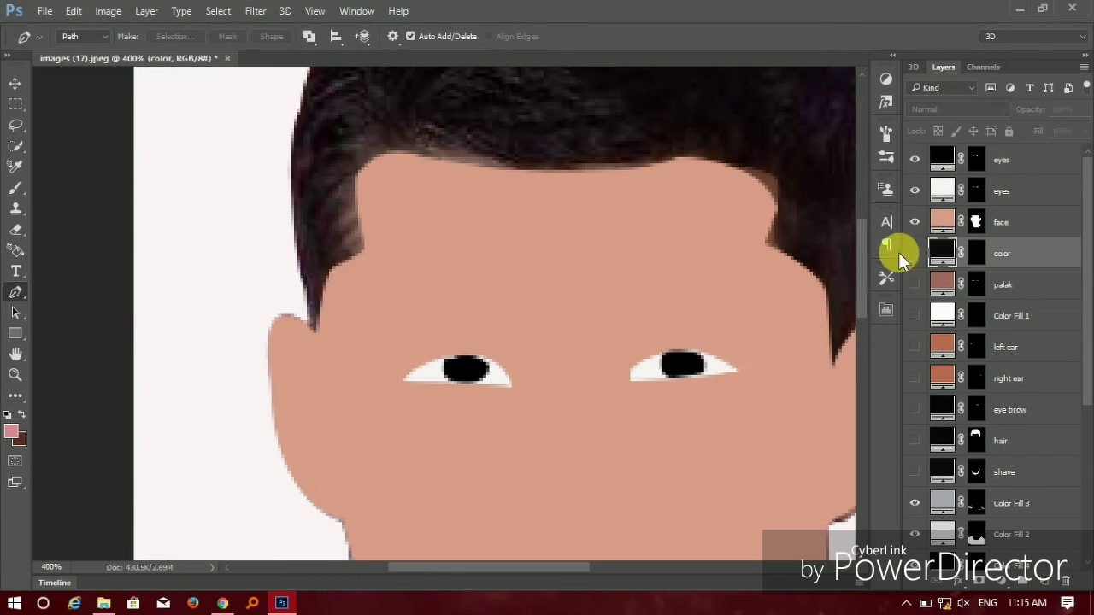
pyautogui.click(910, 252)
pyautogui.moveTo(997, 244); pyautogui.dragTo(1012, 155)
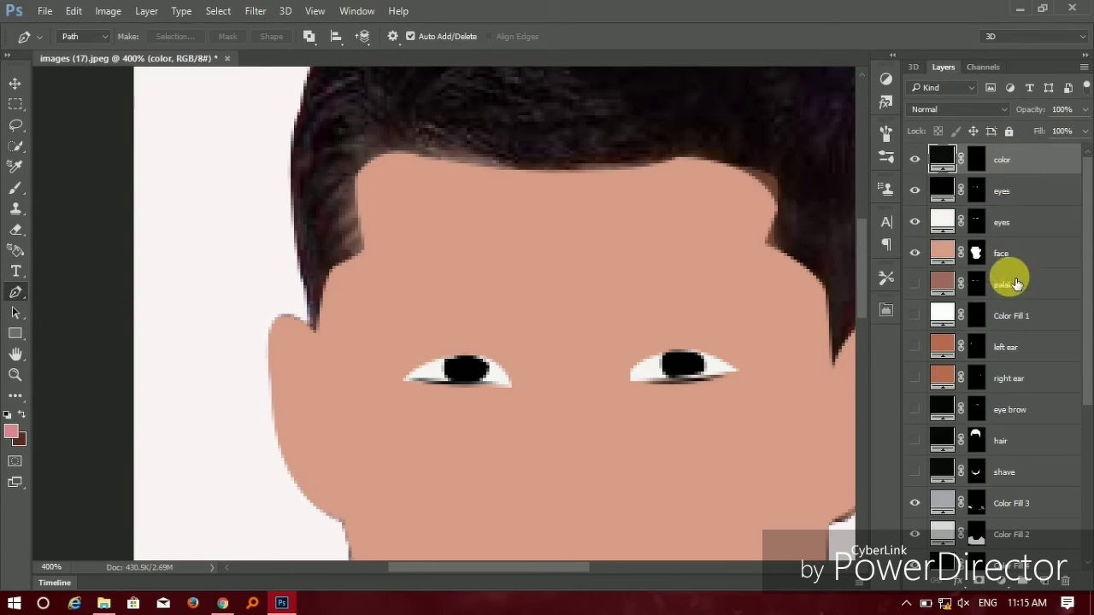
pyautogui.moveTo(1015, 285); pyautogui.dragTo(1019, 155)
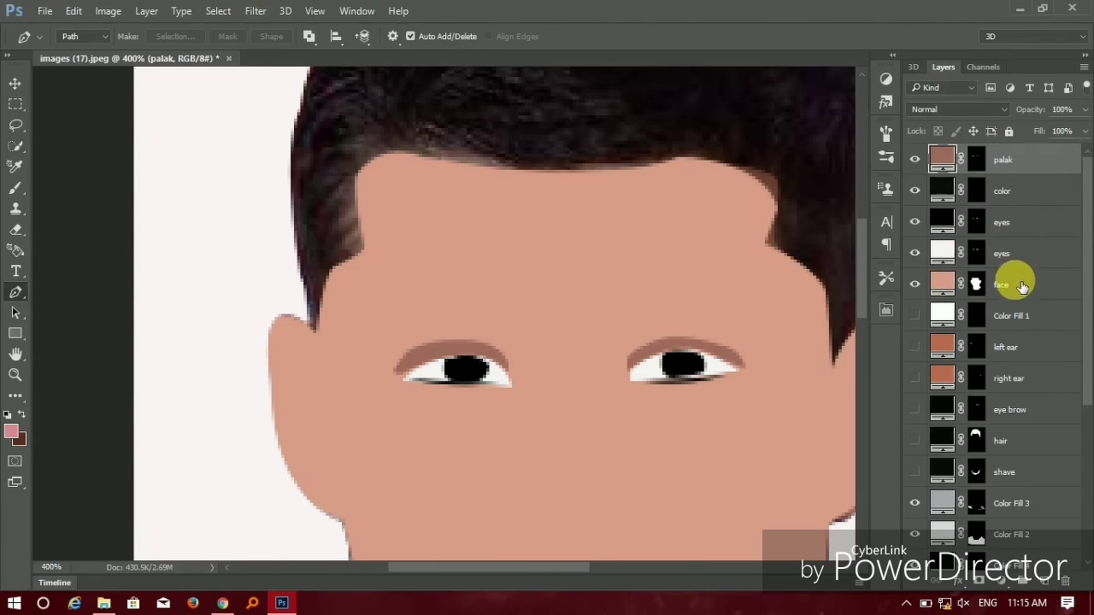
# Make Color Fill 1 visible and move it and both ear layers to the top.
pyautogui.click(1017, 316)
pyautogui.click(914, 316)
pyautogui.moveTo(1000, 305); pyautogui.dragTo(1004, 154)
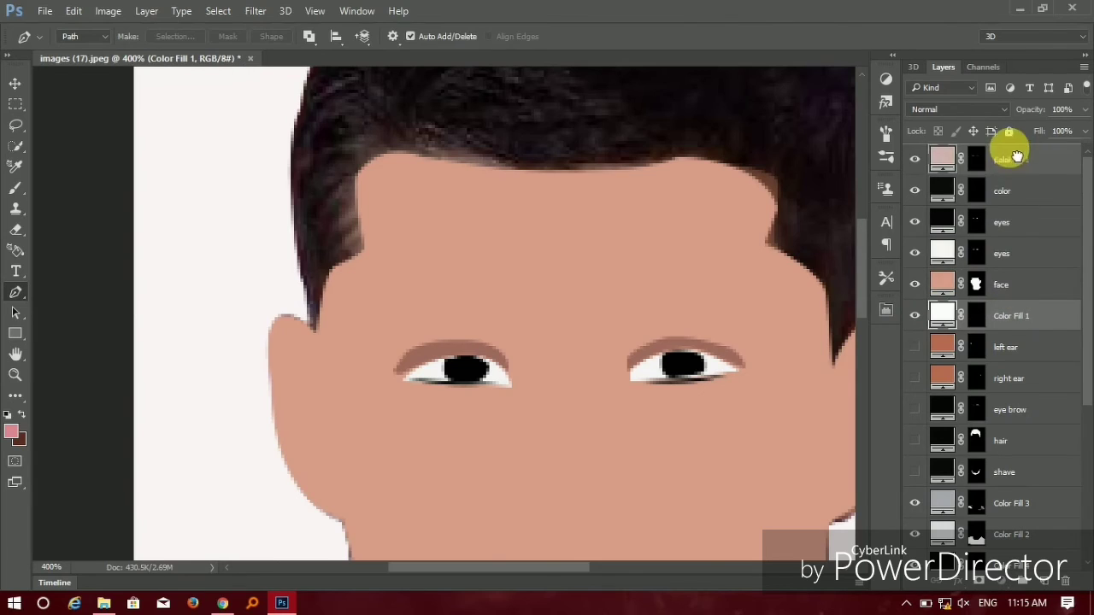
pyautogui.moveTo(739, 345); pyautogui.dragTo(732, 296)
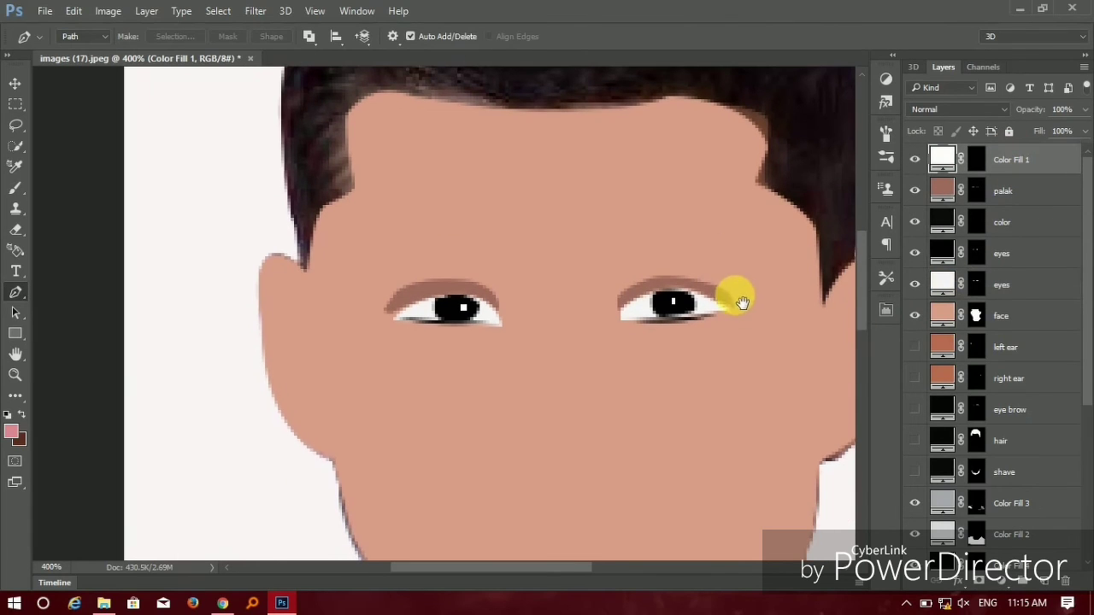
pyautogui.click(1017, 350)
pyautogui.moveTo(923, 355); pyautogui.dragTo(934, 154)
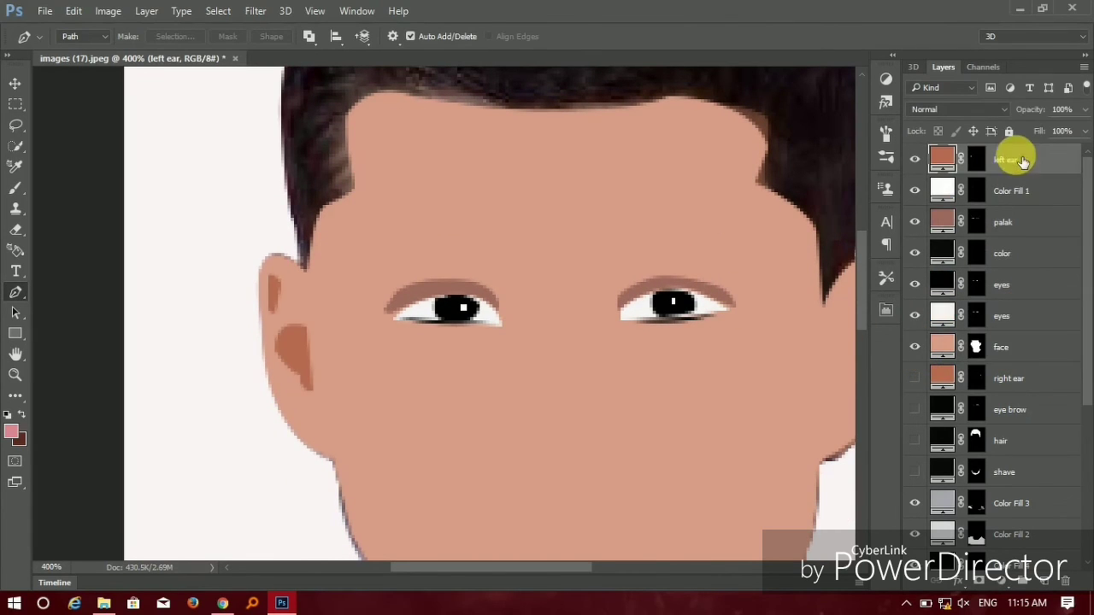
pyautogui.click(940, 381)
pyautogui.moveTo(742, 376); pyautogui.dragTo(653, 348)
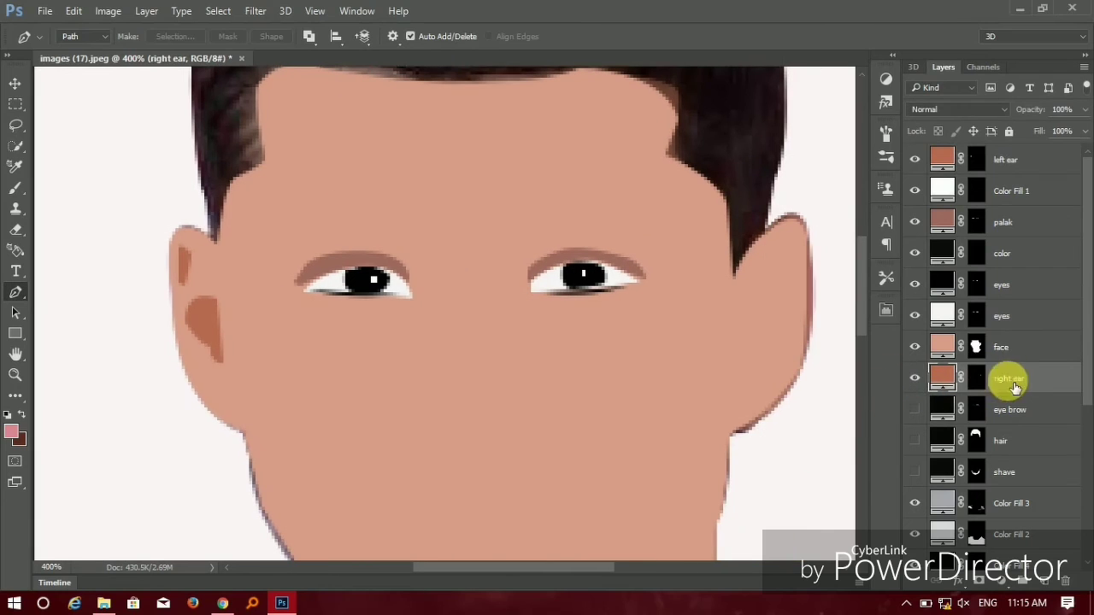
pyautogui.moveTo(1005, 379); pyautogui.dragTo(1030, 154)
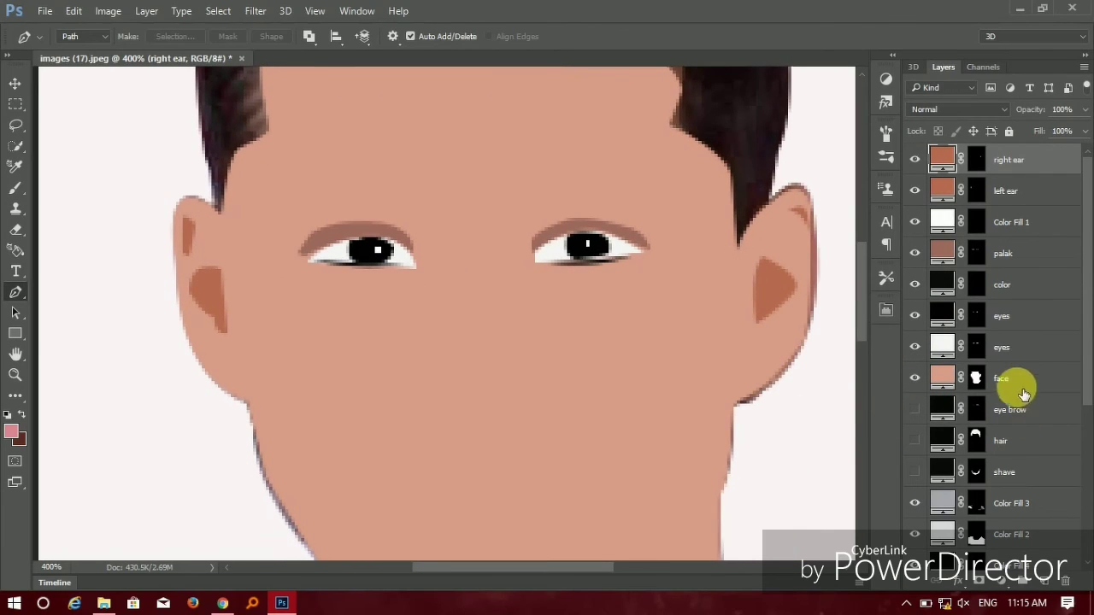
# Make the eye brow, hair and shave layers visible and move them to the top.
pyautogui.click(991, 410)
pyautogui.click(914, 409)
pyautogui.moveTo(957, 418); pyautogui.dragTo(1028, 155)
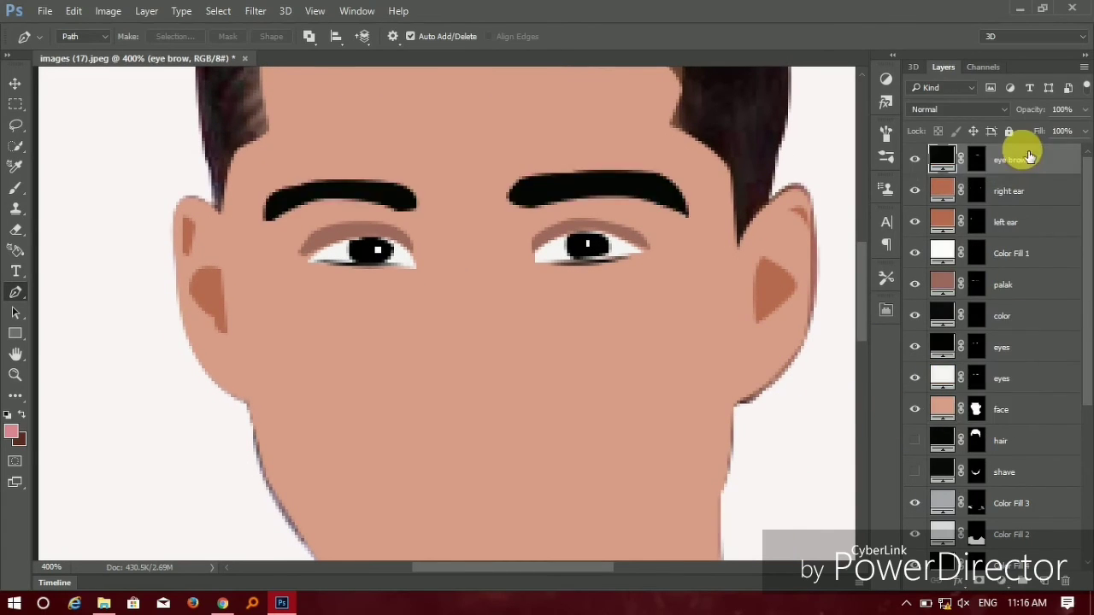
pyautogui.click(1005, 443)
pyautogui.click(914, 440)
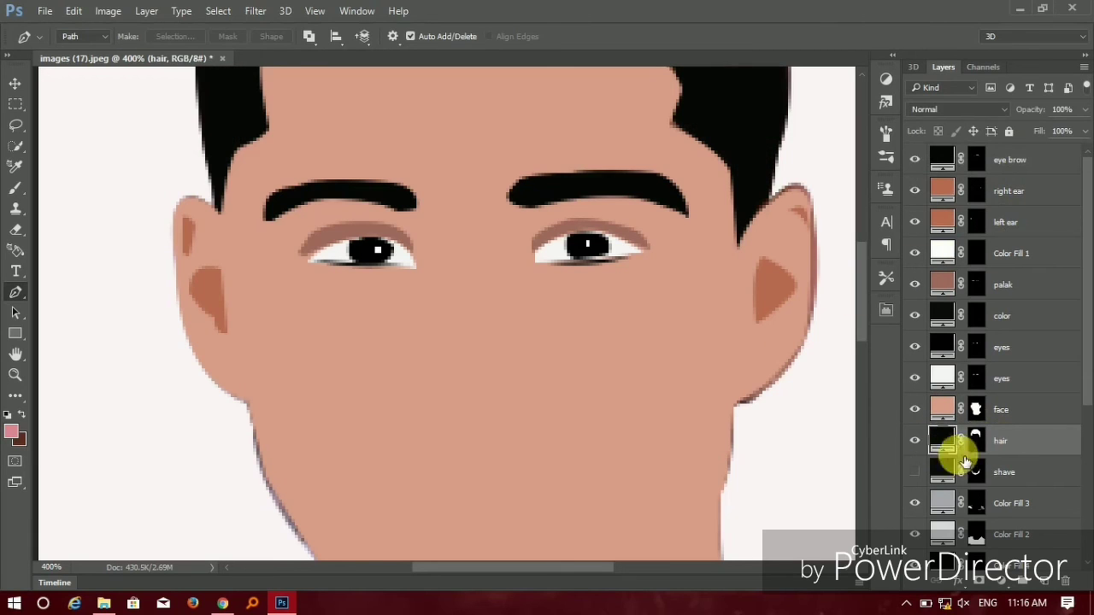
pyautogui.moveTo(996, 439); pyautogui.dragTo(1000, 158)
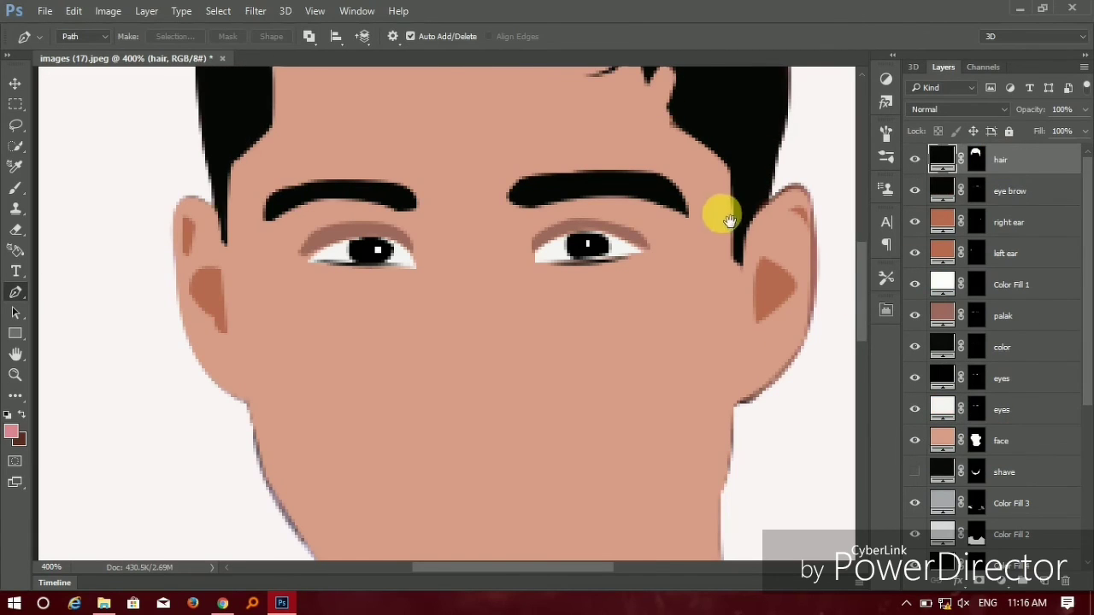
pyautogui.scroll(-2, 727, 317)
pyautogui.click(1022, 475)
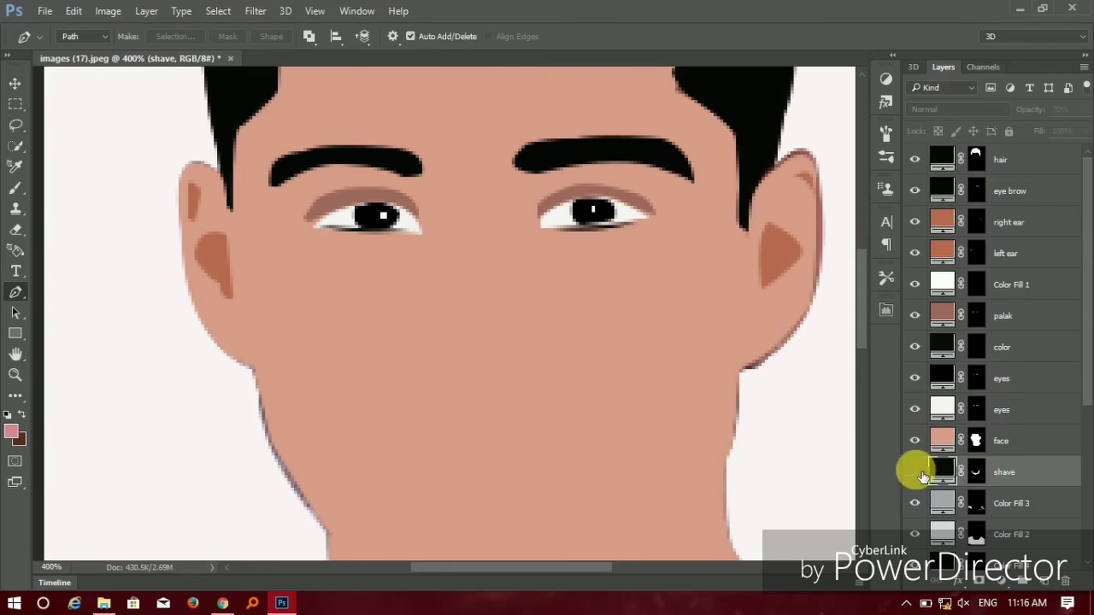
pyautogui.click(914, 471)
pyautogui.moveTo(1003, 470); pyautogui.dragTo(1000, 175)
# Compare the face layer against the photo, then move grey Color Fill 3 to the top.
pyautogui.scroll(-2, 733, 318)
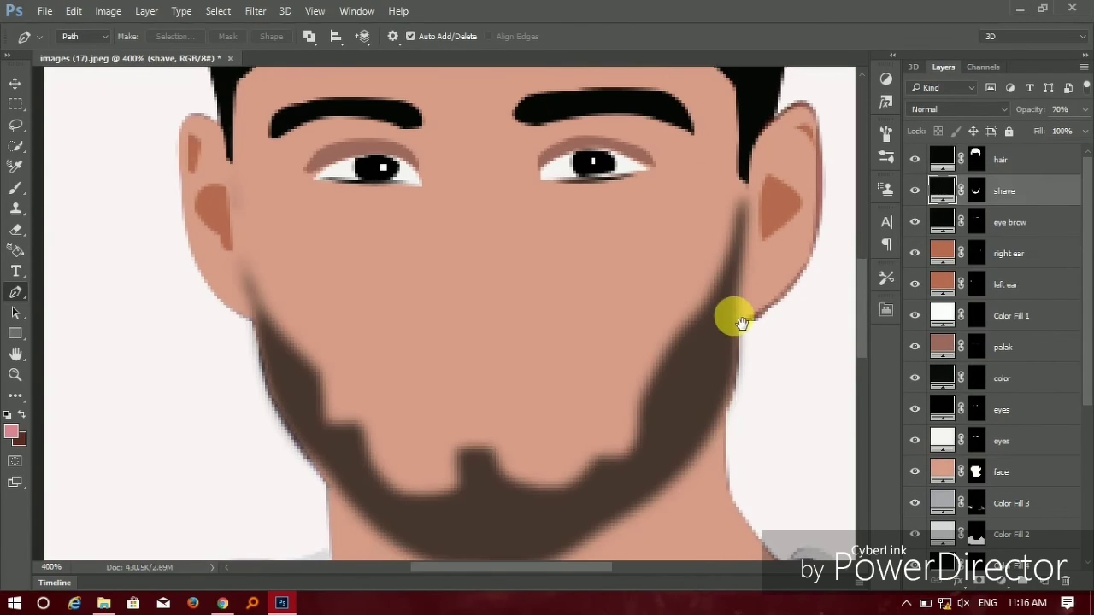
pyautogui.scroll(-2, 1021, 417)
pyautogui.scroll(-2, 1021, 419)
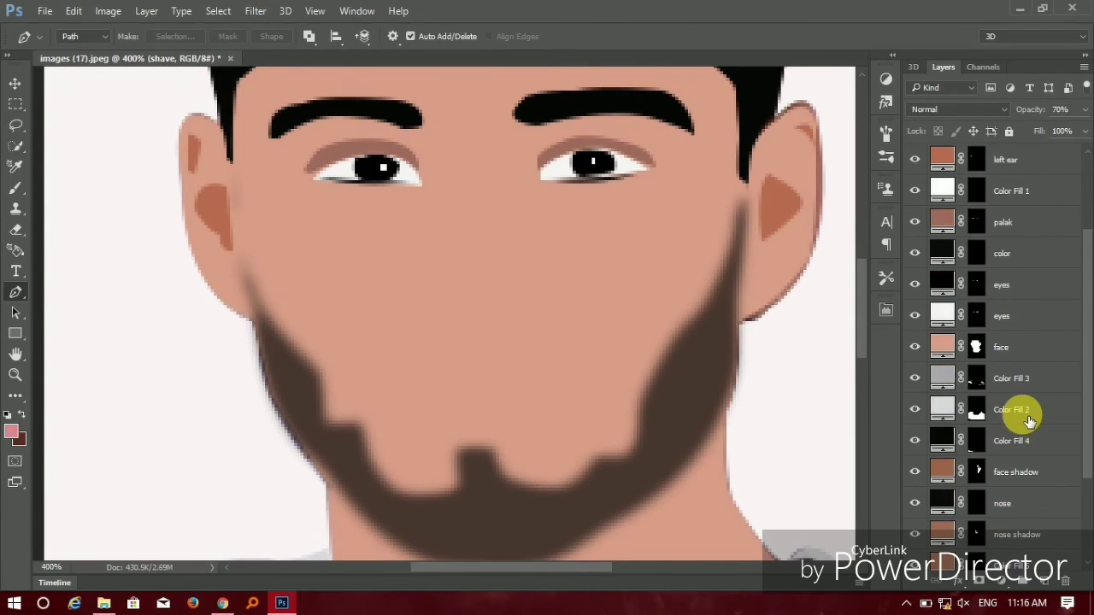
pyautogui.scroll(2, 1021, 419)
pyautogui.scroll(2, 1021, 419)
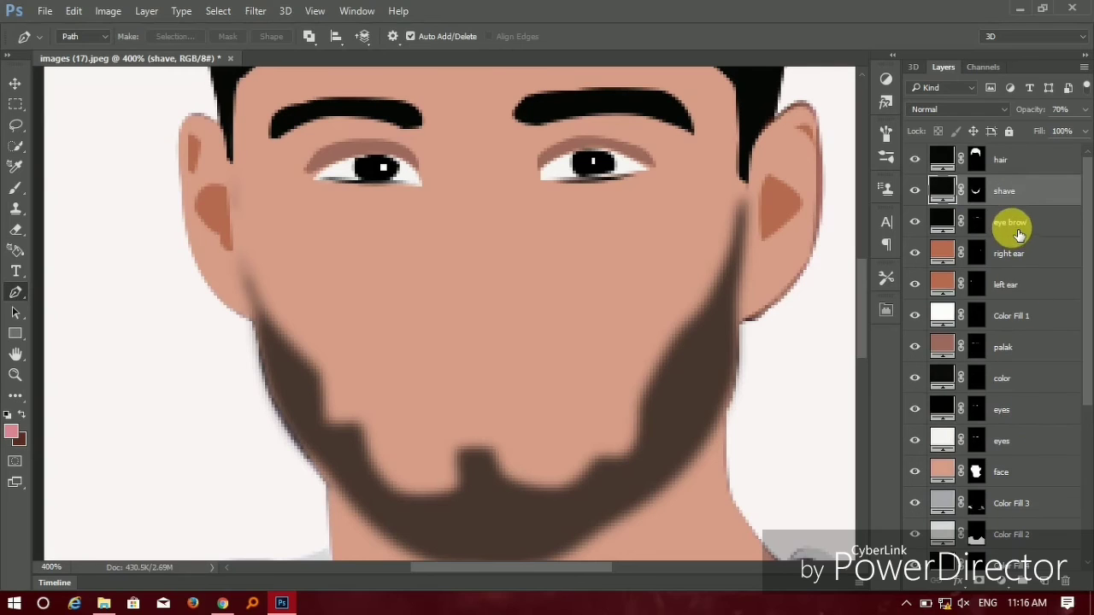
pyautogui.scroll(-1, 1015, 387)
pyautogui.scroll(-1, 1016, 411)
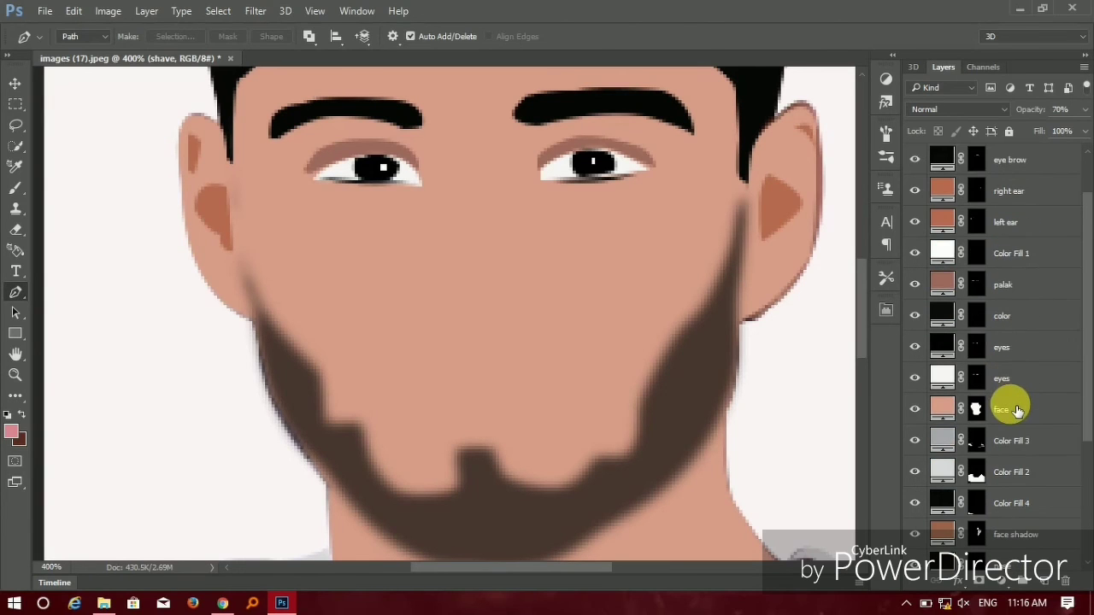
pyautogui.click(914, 410)
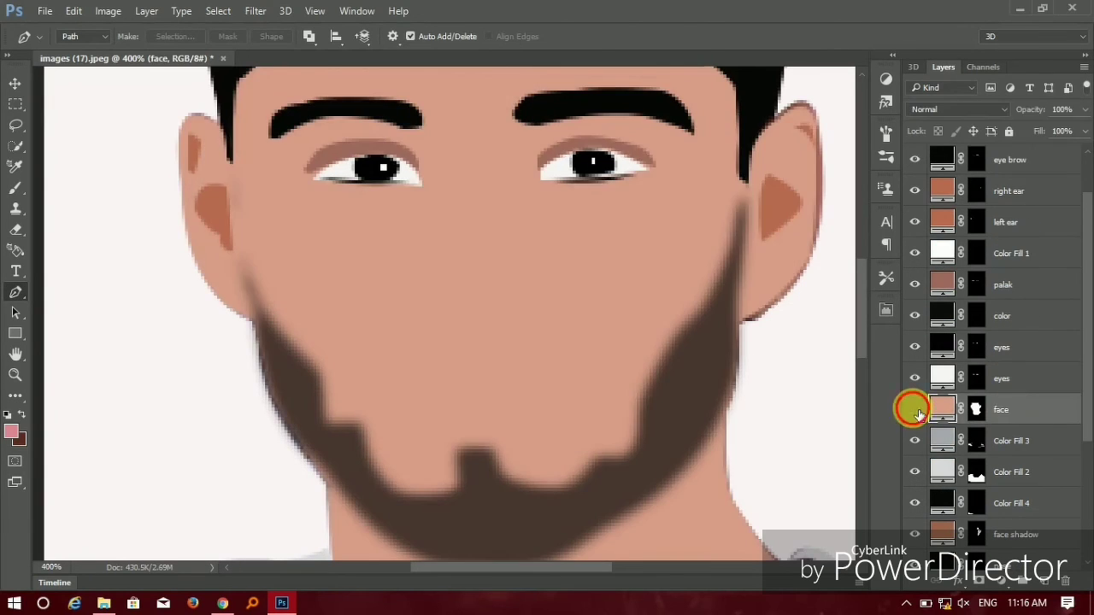
pyautogui.click(915, 409)
pyautogui.moveTo(913, 438)
pyautogui.mouseDown()
pyautogui.moveTo(1031, 413)
pyautogui.moveTo(1038, 155)
pyautogui.mouseUp()
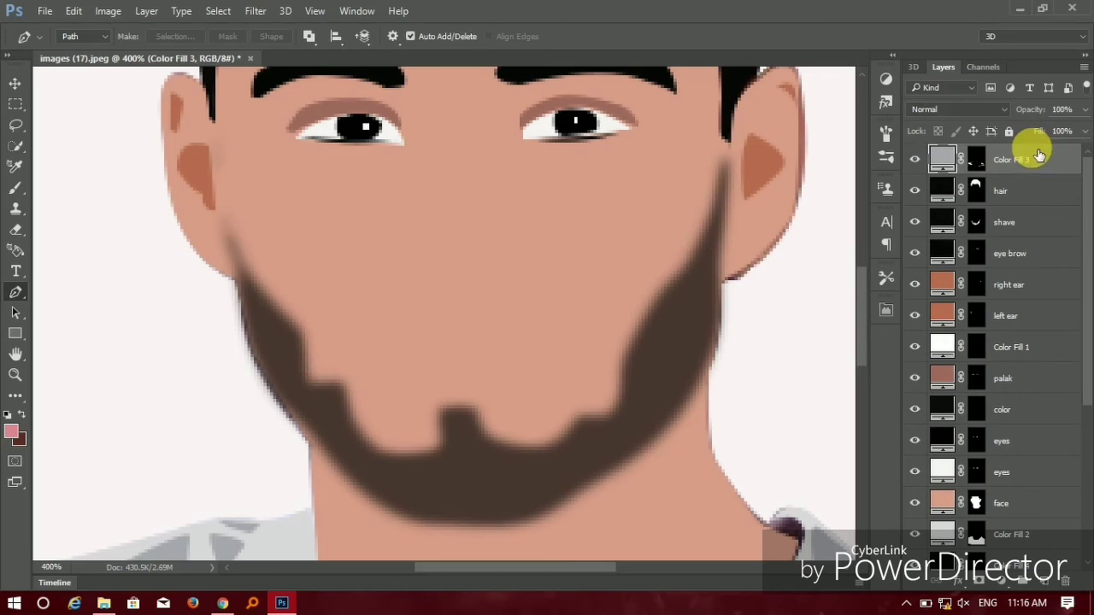
pyautogui.hotkey('ctrl', '0')
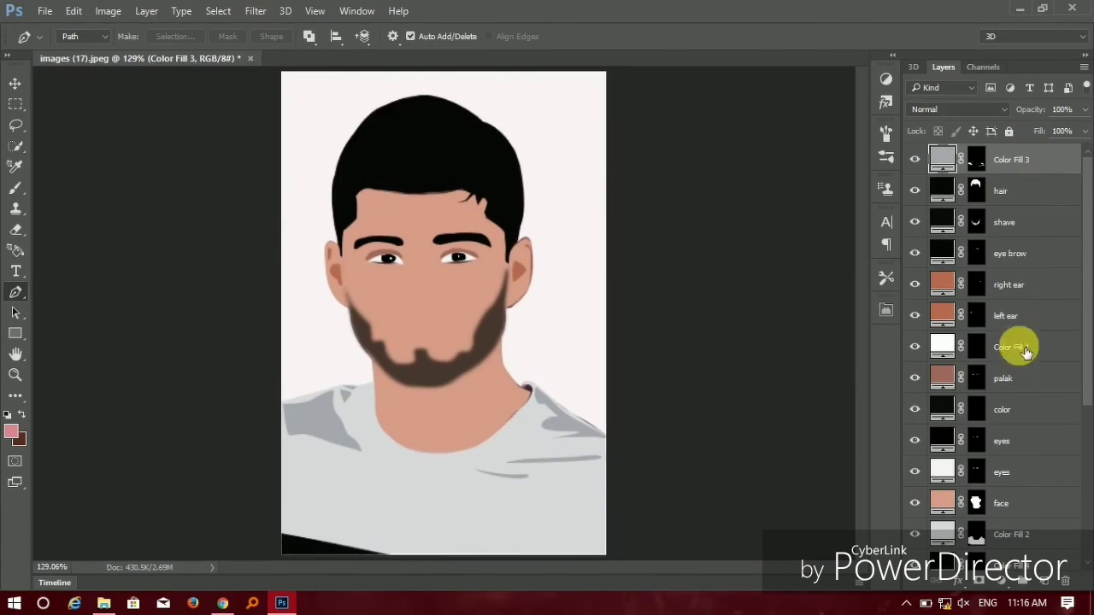
# Move Color Fill 2 and the face shadow layers above the face layer.
pyautogui.moveTo(1010, 531); pyautogui.dragTo(1020, 171)
pyautogui.scroll(-1, 1004, 500)
pyautogui.moveTo(1011, 534)
pyautogui.mouseDown()
pyautogui.moveTo(1019, 540)
pyautogui.moveTo(1020, 146)
pyautogui.mouseUp()
pyautogui.scroll(-2, 1030, 464)
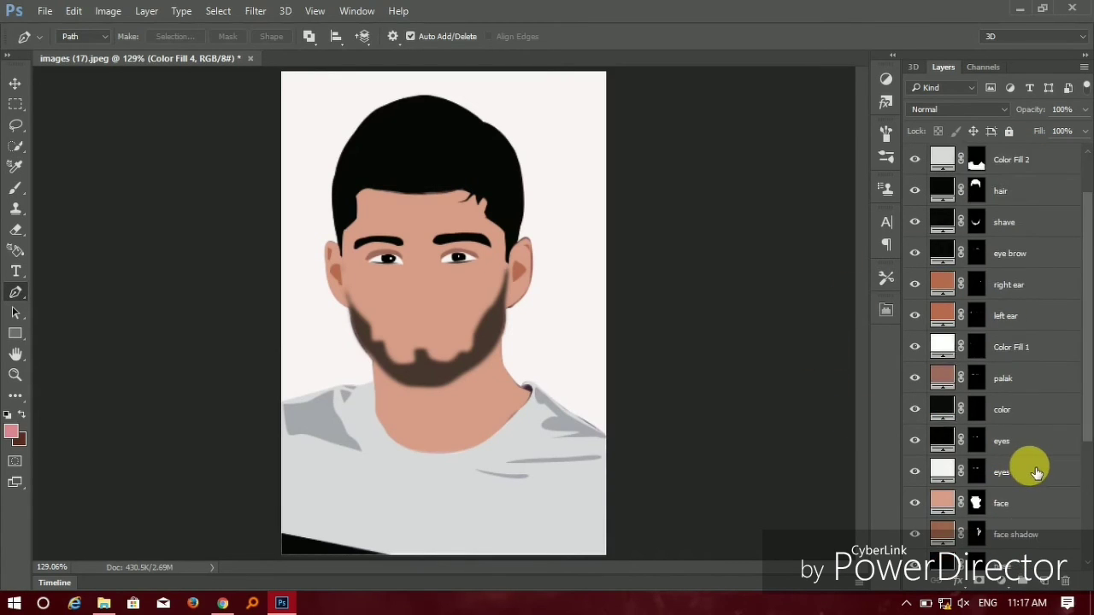
pyautogui.moveTo(1036, 483); pyautogui.dragTo(1025, 149)
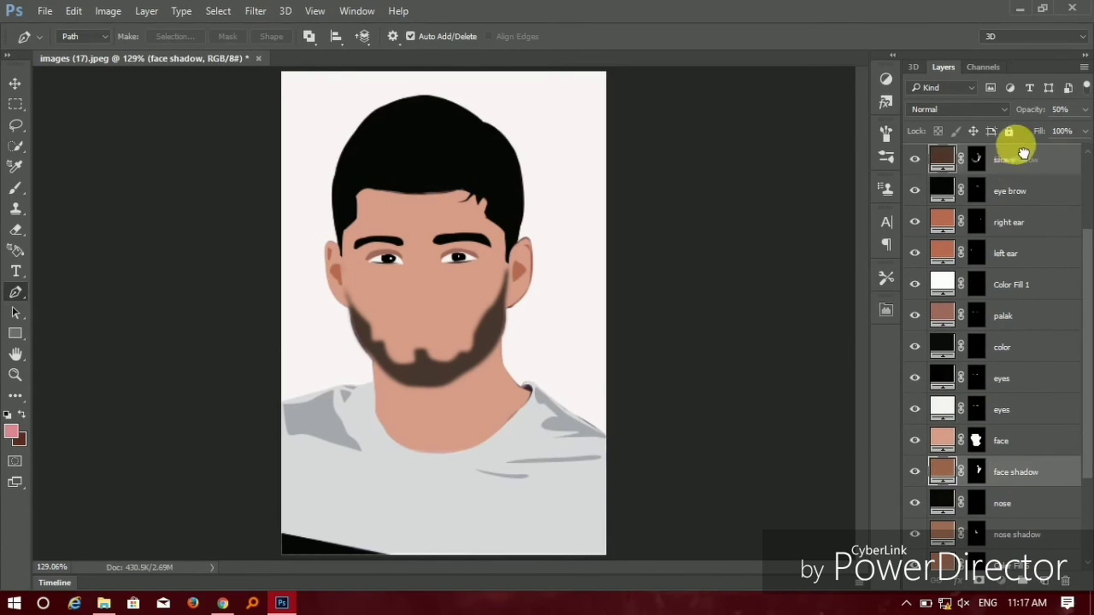
pyautogui.scroll(-2, 1035, 349)
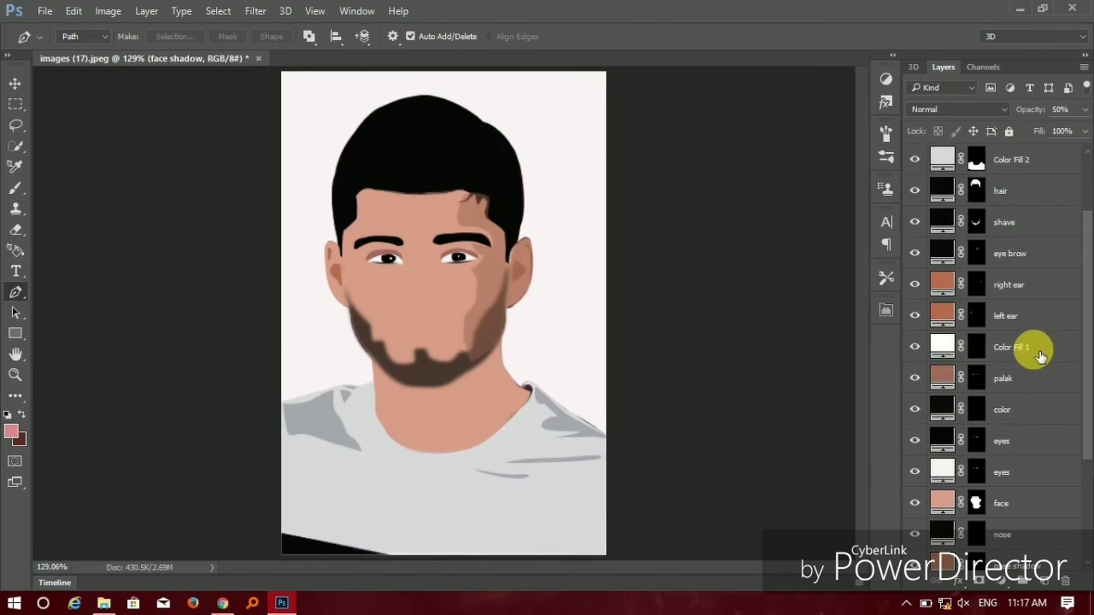
pyautogui.scroll(-3, 1036, 384)
# Move the nose and nose shadow layers together to the top of the stack.
pyautogui.click(1005, 469)
pyautogui.click(1006, 444)
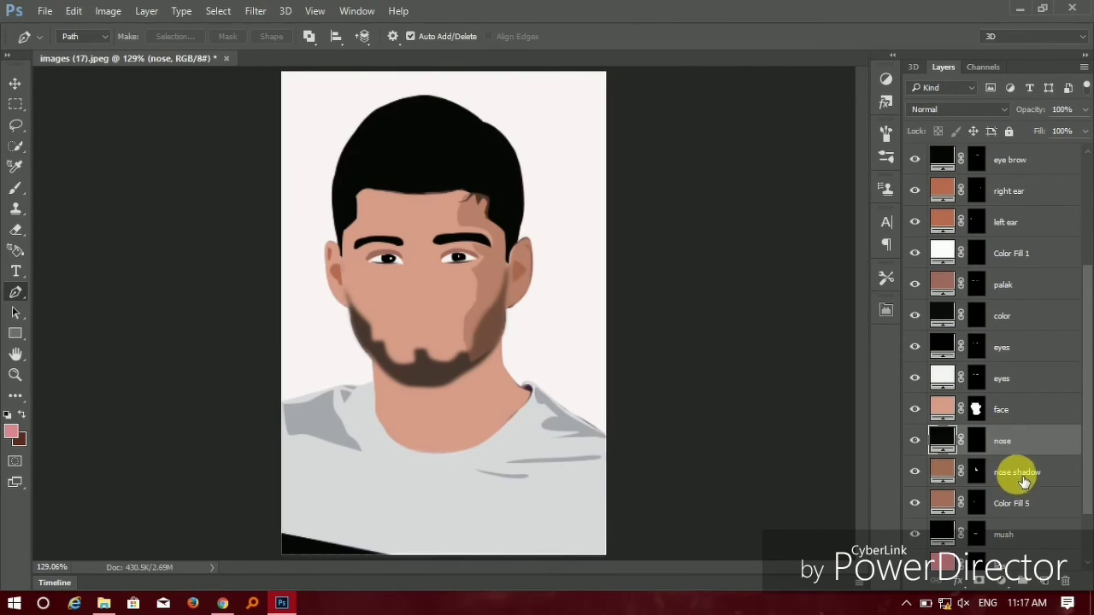
pyautogui.keyDown('shift'); pyautogui.click(1023, 478); pyautogui.keyUp('shift')
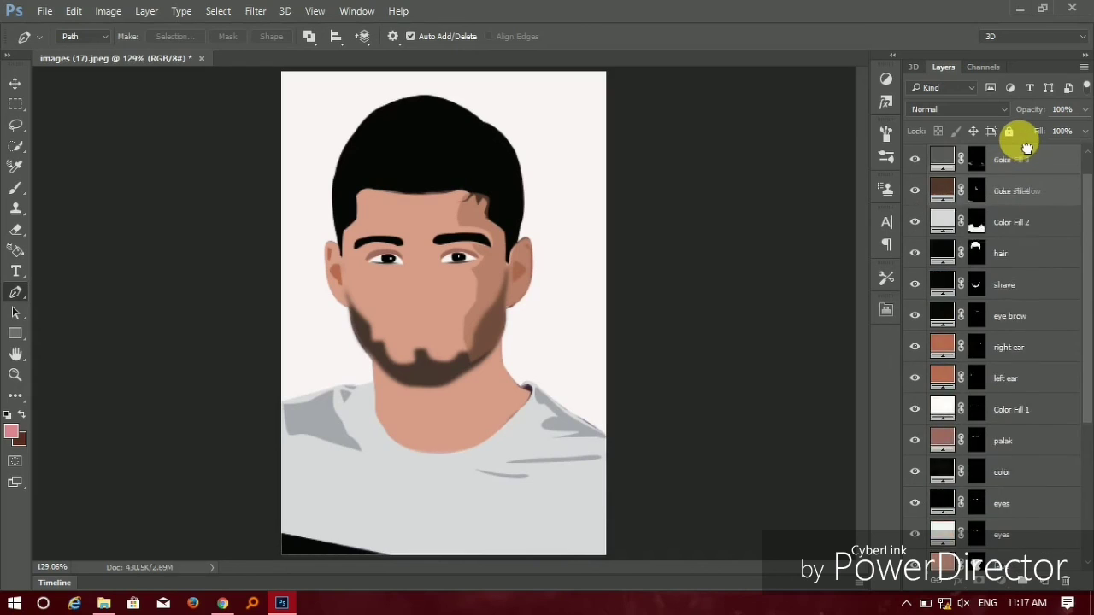
pyautogui.moveTo(1023, 455); pyautogui.dragTo(1013, 147)
# Move Color Fill 5 with the mush and lips layers higher so they show.
pyautogui.scroll(-2, 995, 316)
pyautogui.scroll(-4, 1001, 370)
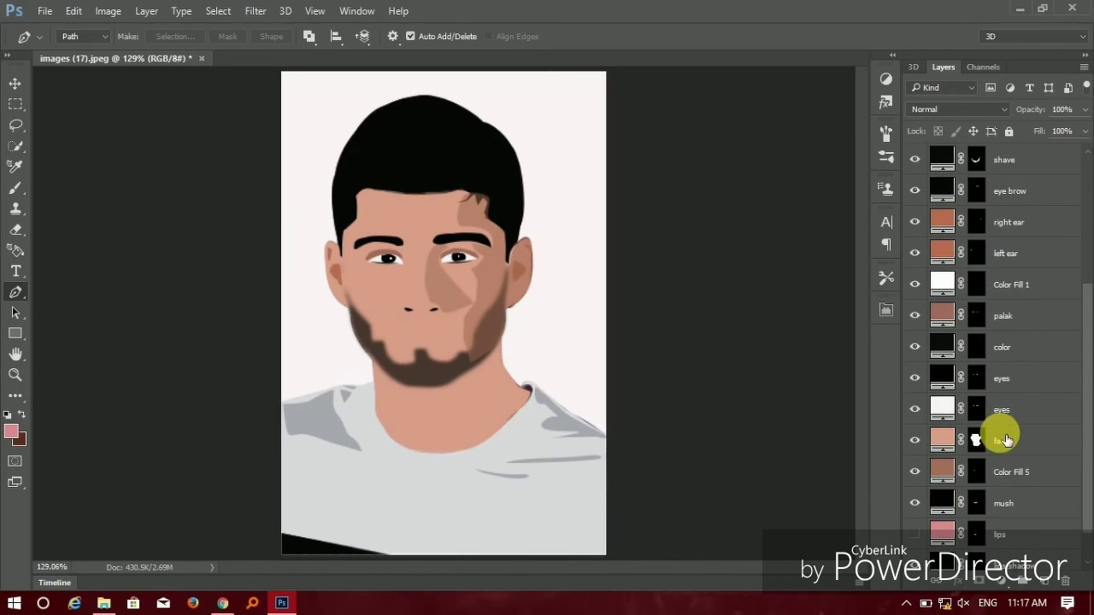
pyautogui.click(1023, 475)
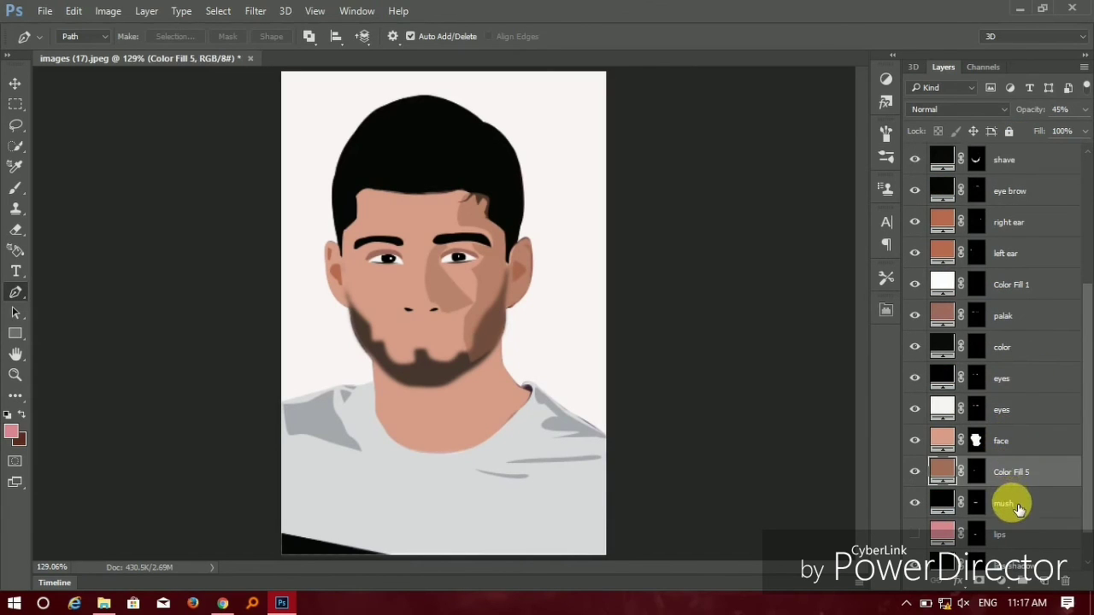
pyautogui.moveTo(1017, 506)
pyautogui.mouseDown()
pyautogui.moveTo(1021, 530)
pyautogui.moveTo(1030, 445)
pyautogui.moveTo(1005, 158)
pyautogui.moveTo(1013, 222)
pyautogui.moveTo(1047, 205)
pyautogui.mouseUp()
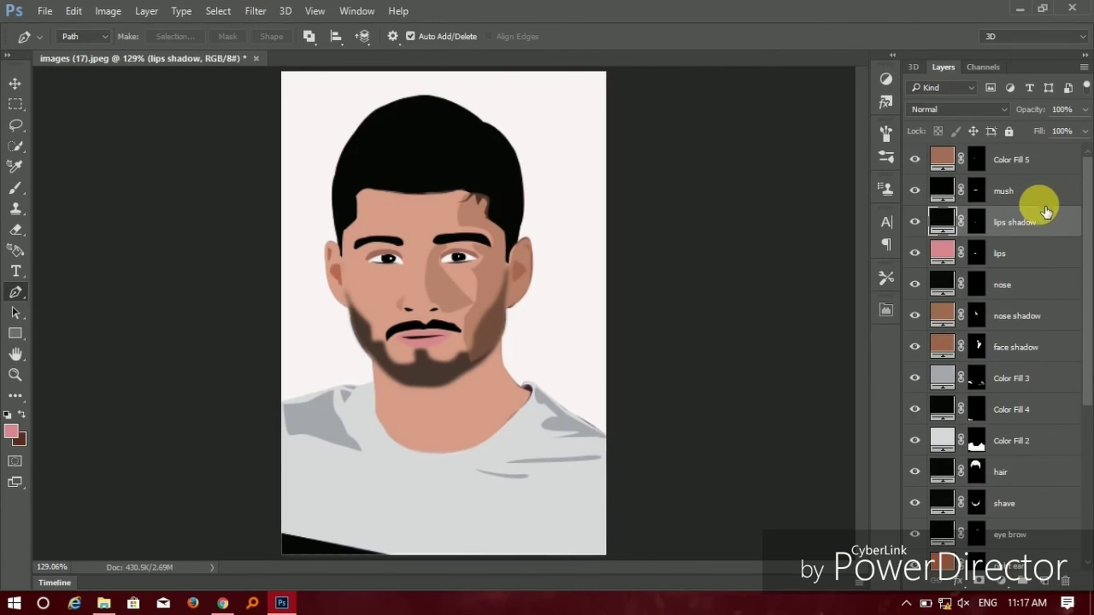
pyautogui.click(1040, 202)
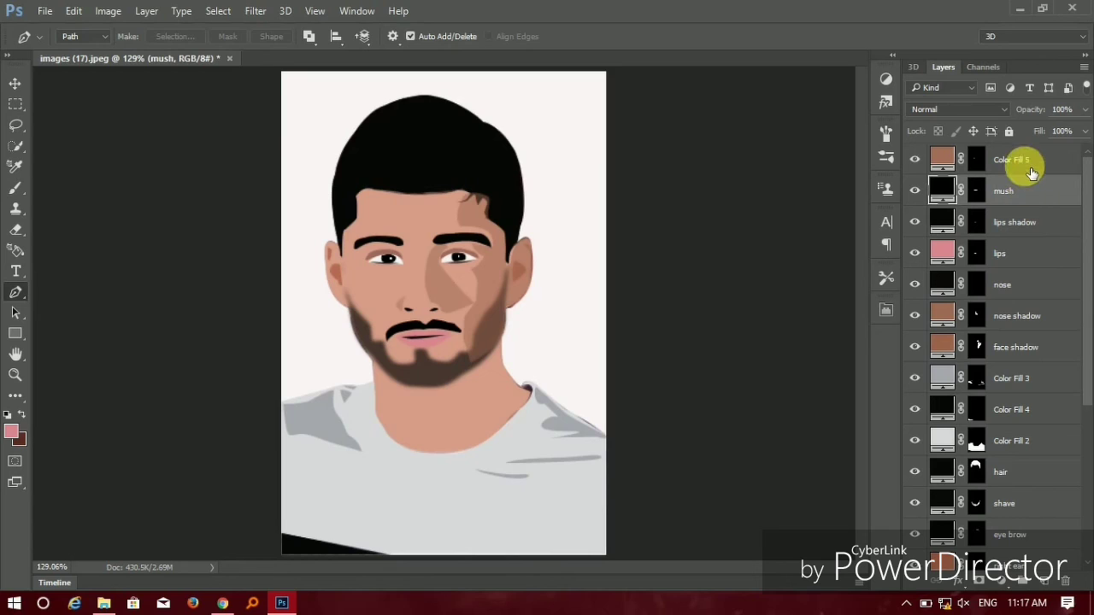
pyautogui.click(1030, 168)
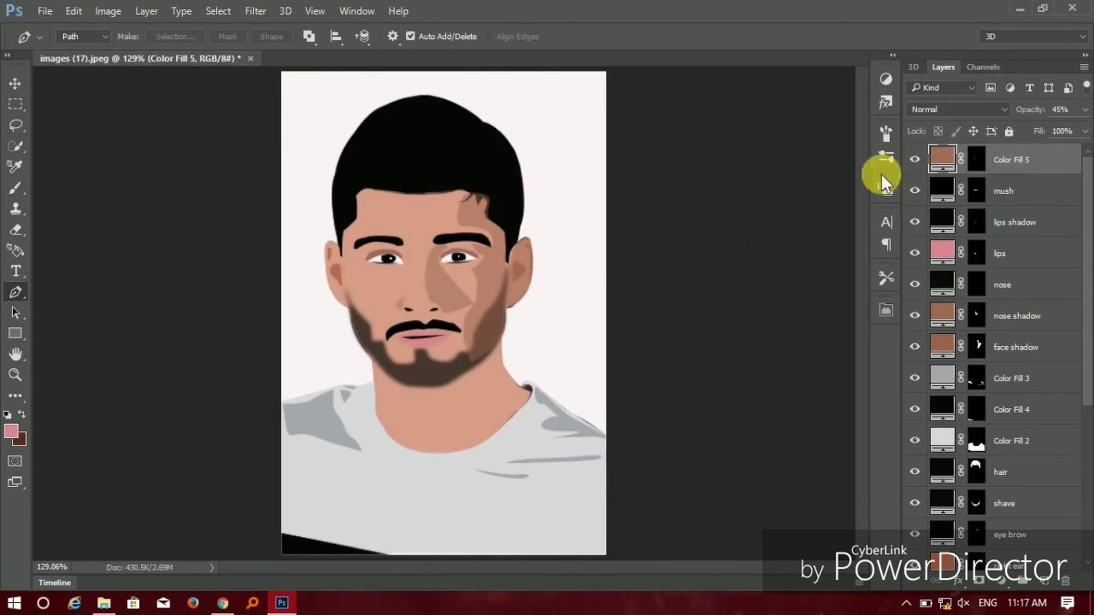
pyautogui.scroll(-5, 1000, 346)
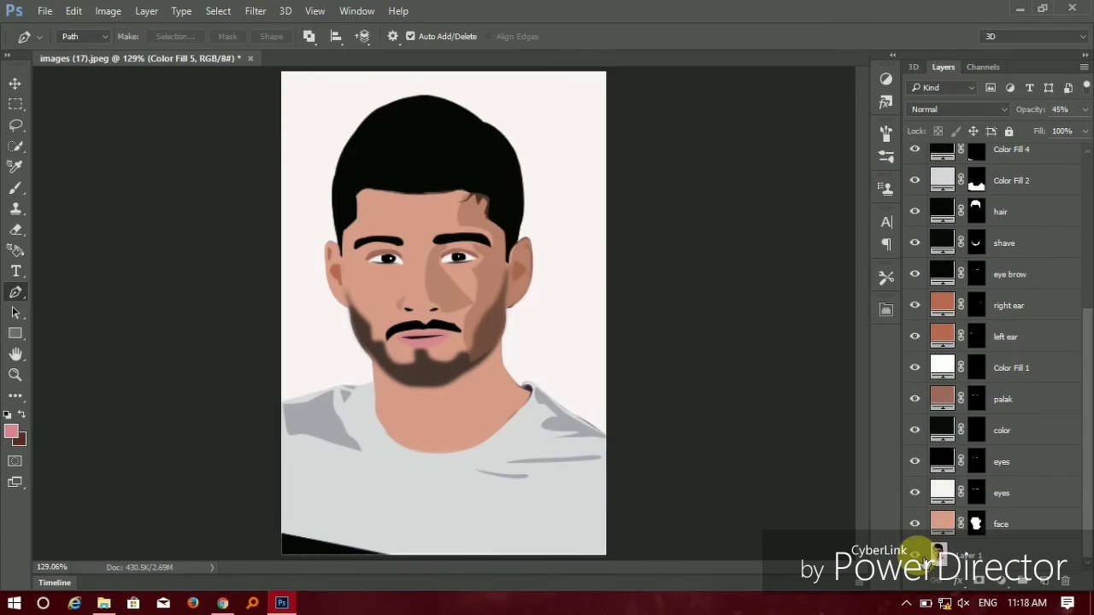
# Briefly hide the original photo layer, then show it again.
pyautogui.click(915, 553)
pyautogui.doubleClick(914, 554)
pyautogui.click(914, 553)
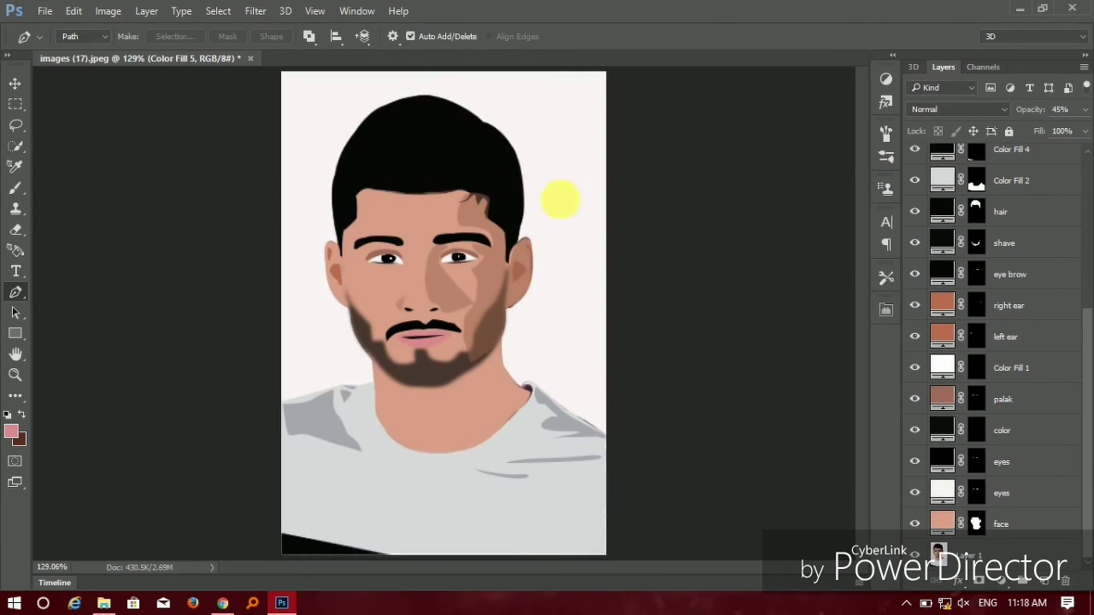
pyautogui.click(14, 83)
pyautogui.scroll(3, 996, 274)
pyautogui.scroll(2, 983, 251)
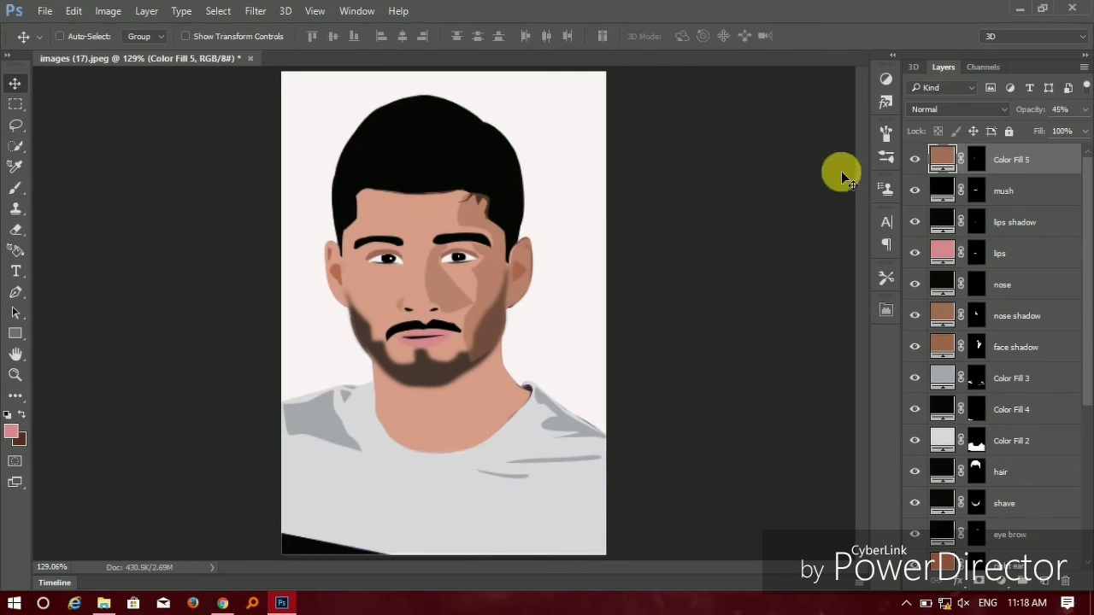
pyautogui.scroll(-3, 976, 341)
pyautogui.scroll(3, 940, 313)
# Hide Color Fill 5 down through all remaining fill layers and zoom in on the face.
pyautogui.click(914, 159)
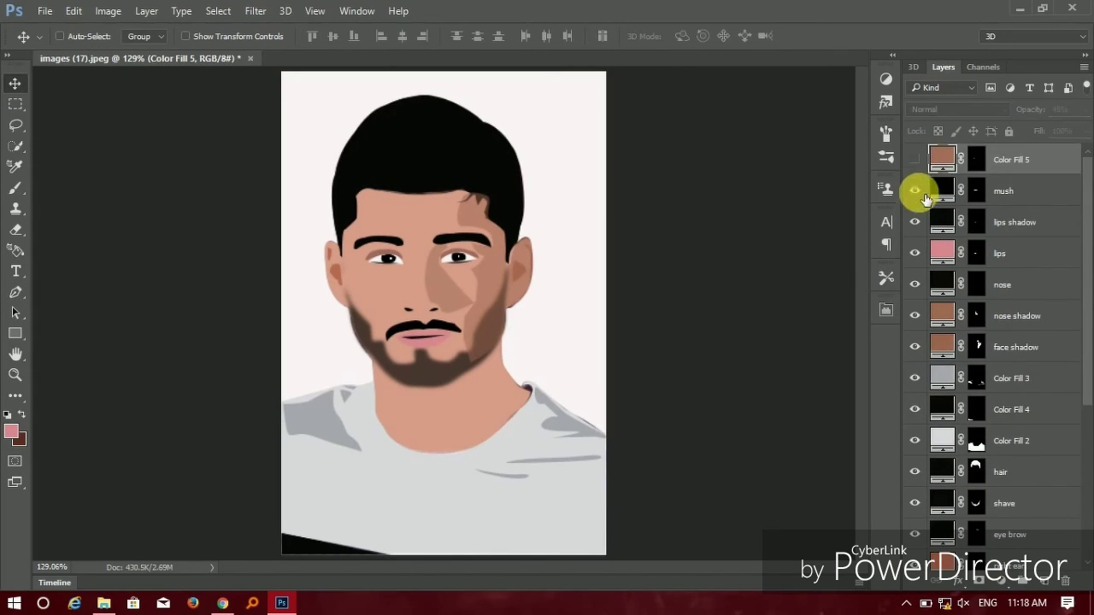
pyautogui.moveTo(925, 199)
pyautogui.mouseDown()
pyautogui.moveTo(921, 474)
pyautogui.moveTo(927, 447)
pyautogui.mouseUp()
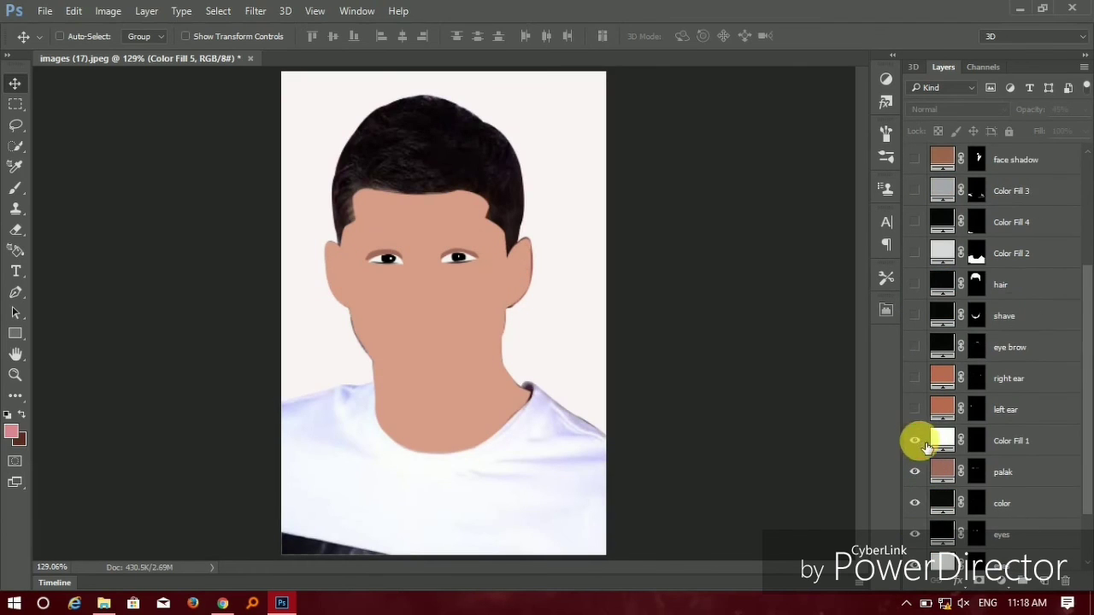
pyautogui.moveTo(915, 496); pyautogui.dragTo(910, 547)
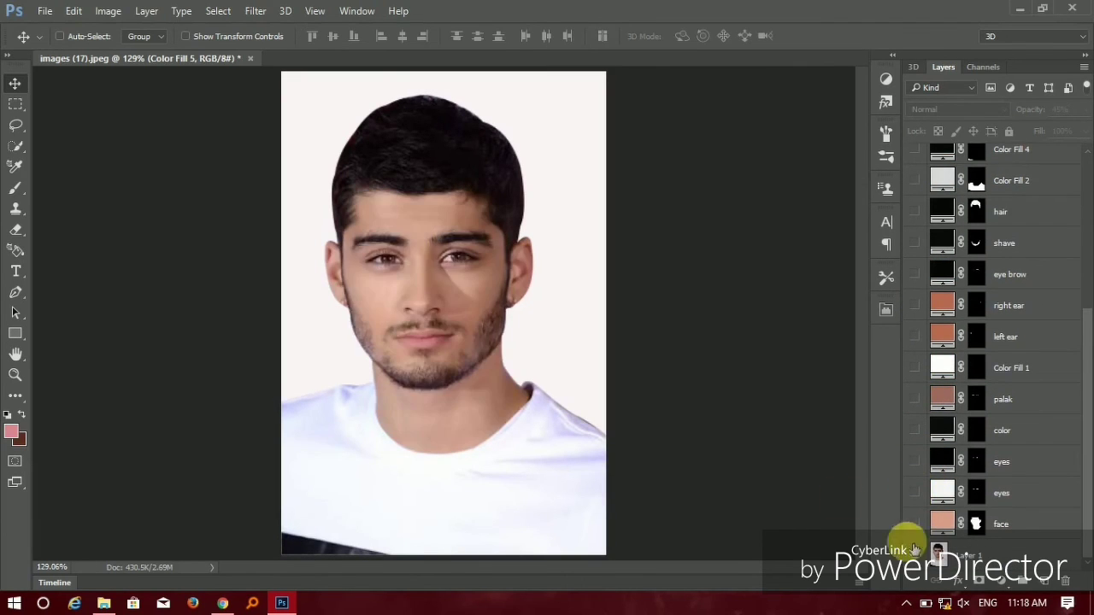
pyautogui.press('z')
pyautogui.click(389, 253)
# Zoom in closer and pen-trace two forehead wrinkle lines.
pyautogui.click(435, 205)
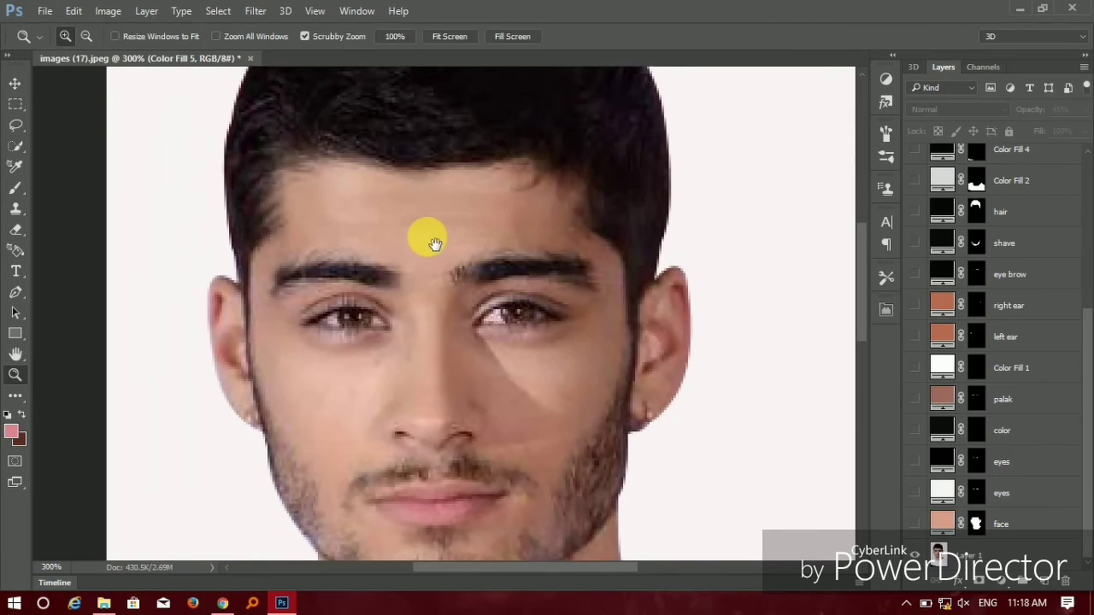
pyautogui.press('p')
pyautogui.click(348, 226)
pyautogui.moveTo(502, 221); pyautogui.dragTo(514, 218)
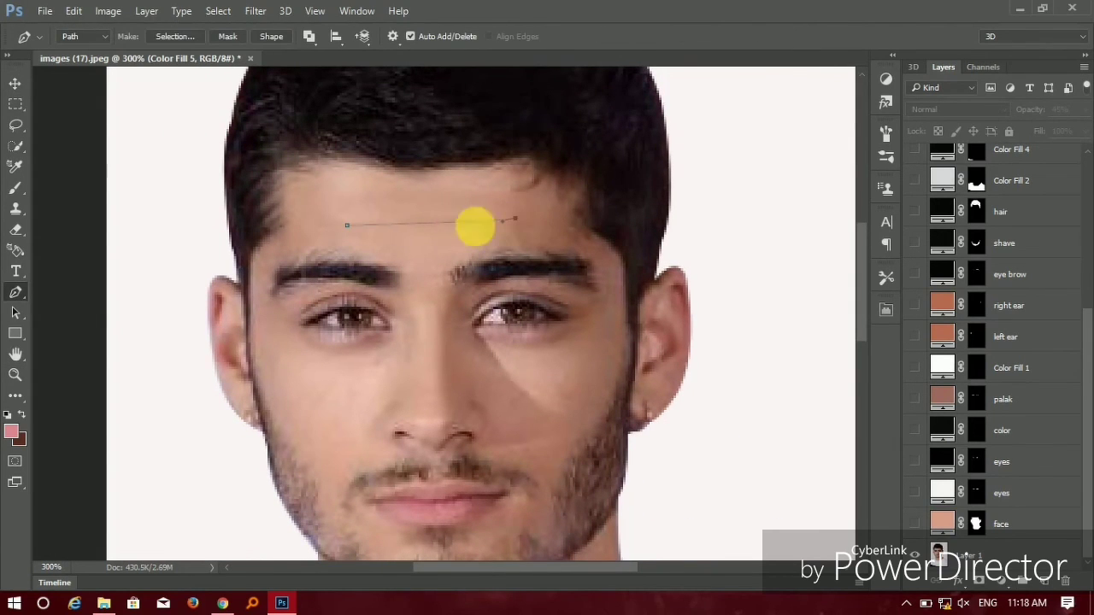
pyautogui.click(350, 194)
pyautogui.click(506, 190)
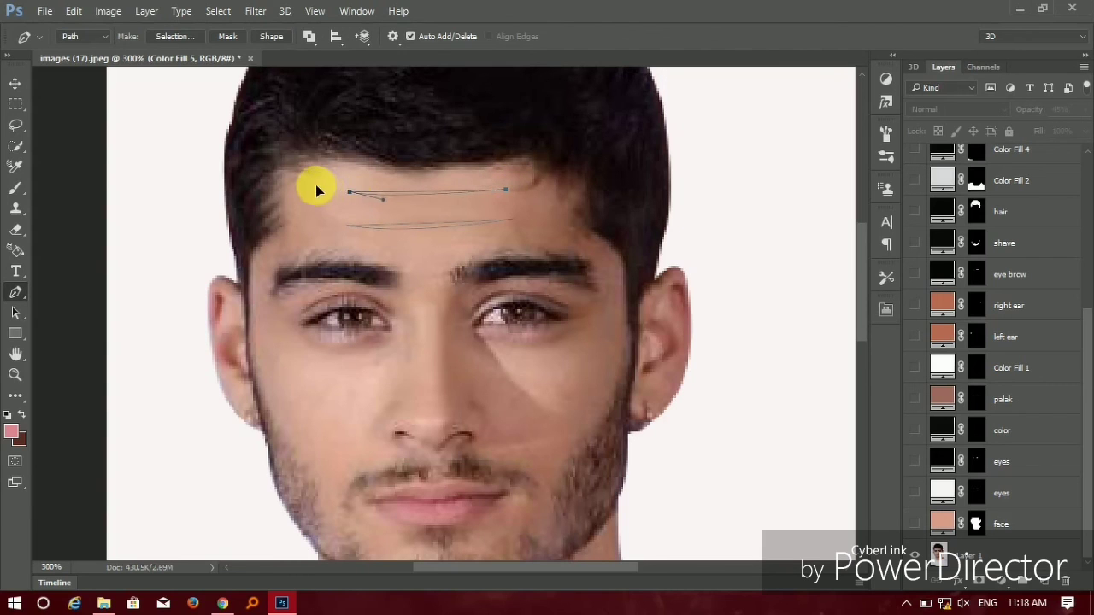
# Fill the wrinkle paths with a Solid Color layer sampled from the forehead skin.
pyautogui.click(999, 555)
pyautogui.click(1006, 581)
pyautogui.click(982, 224)
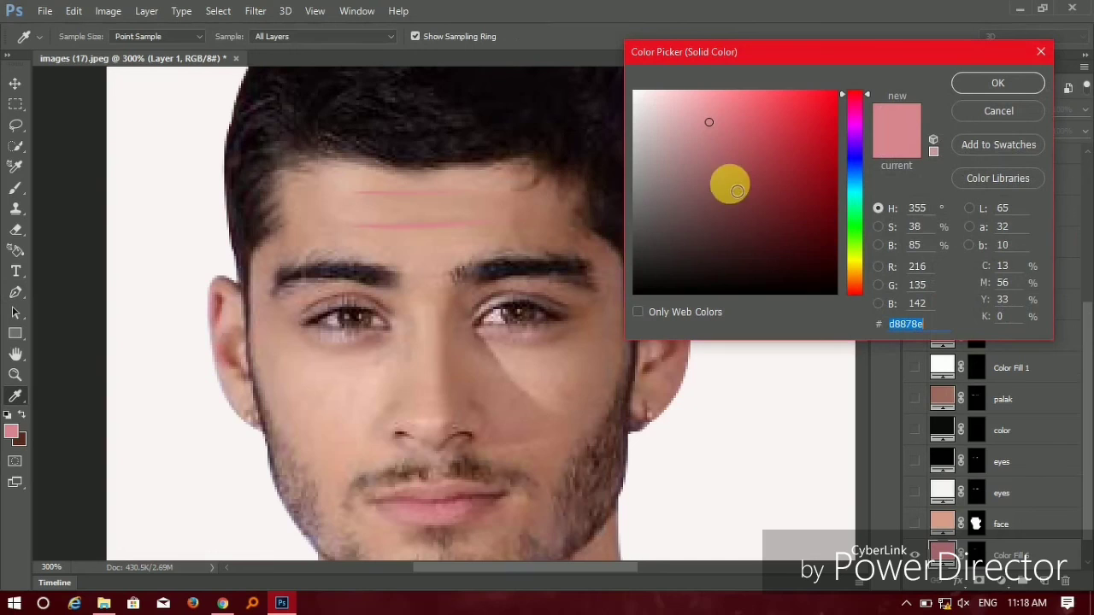
pyautogui.click(513, 220)
pyautogui.click(973, 82)
# Move the wrinkle fill layer to the top and turn all fill layers back on.
pyautogui.moveTo(1053, 553)
pyautogui.mouseDown()
pyautogui.moveTo(1027, 139)
pyautogui.moveTo(923, 191)
pyautogui.moveTo(921, 497)
pyautogui.mouseUp()
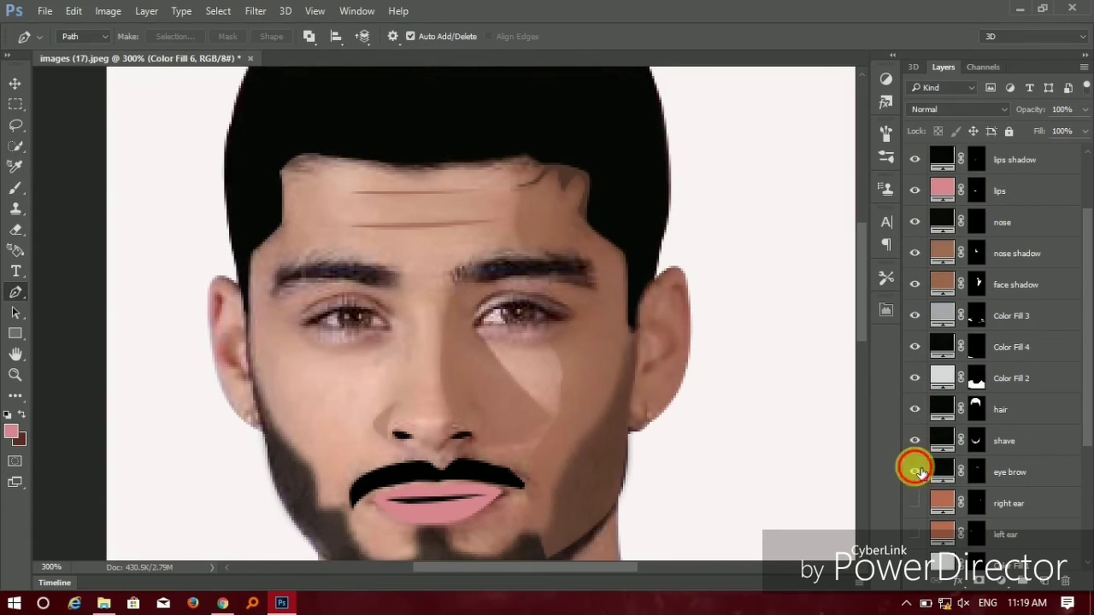
pyautogui.moveTo(915, 477)
pyautogui.mouseDown()
pyautogui.moveTo(934, 470)
pyautogui.moveTo(914, 524)
pyautogui.mouseUp()
pyautogui.moveTo(512, 351); pyautogui.dragTo(524, 283)
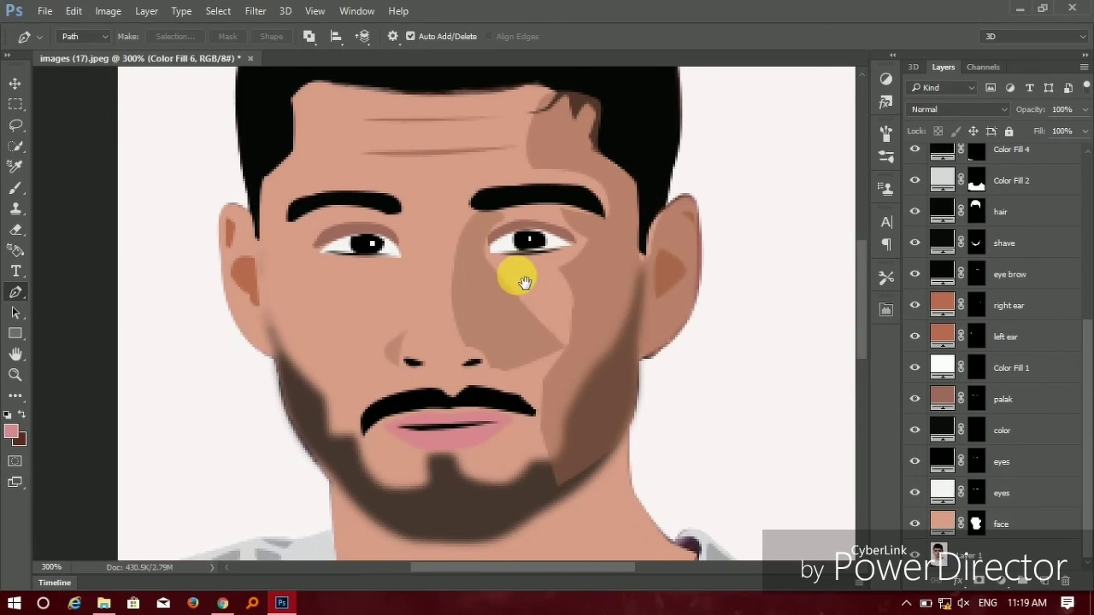
pyautogui.hotkey('ctrl', '0')
# Delete the forehead-wrinkle fill layer, Color Fill 6, from the layer stack.
pyautogui.click(15, 83)
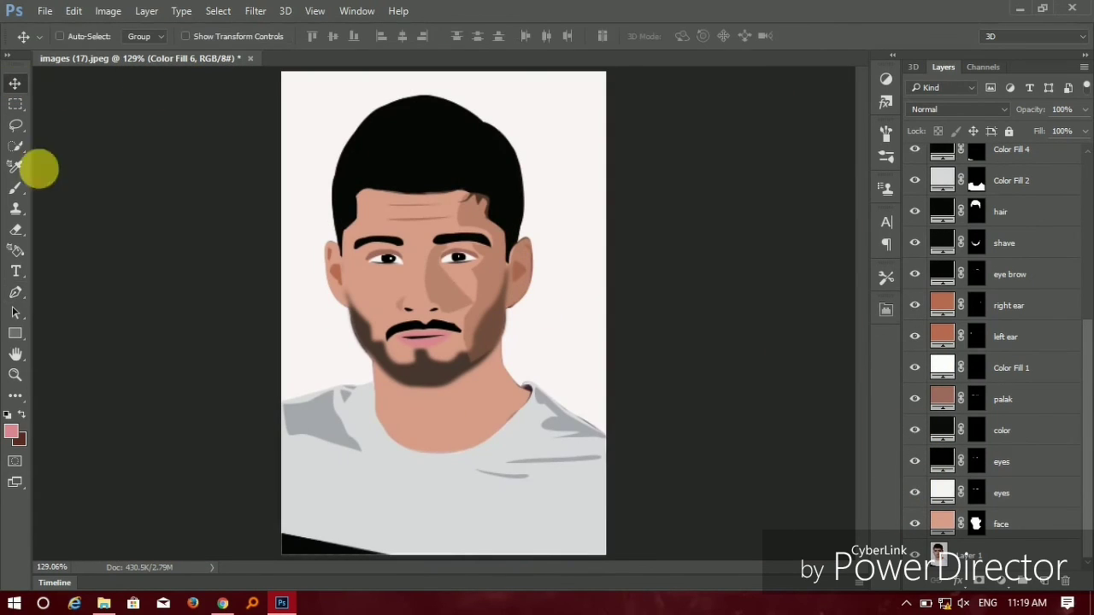
pyautogui.scroll(3, 1021, 235)
pyautogui.scroll(3, 1021, 235)
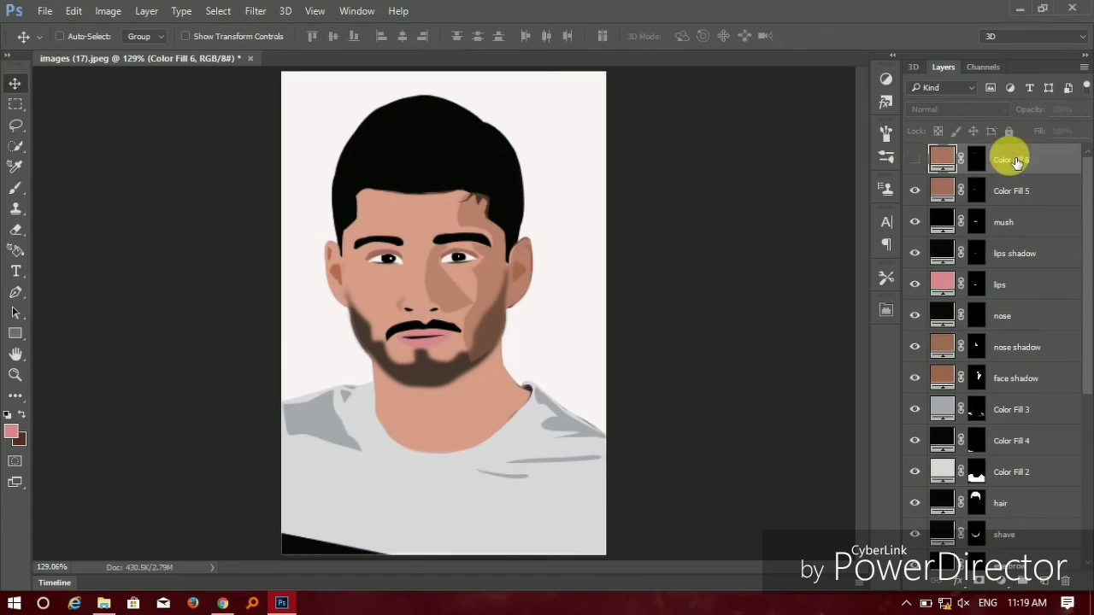
pyautogui.press('Delete')
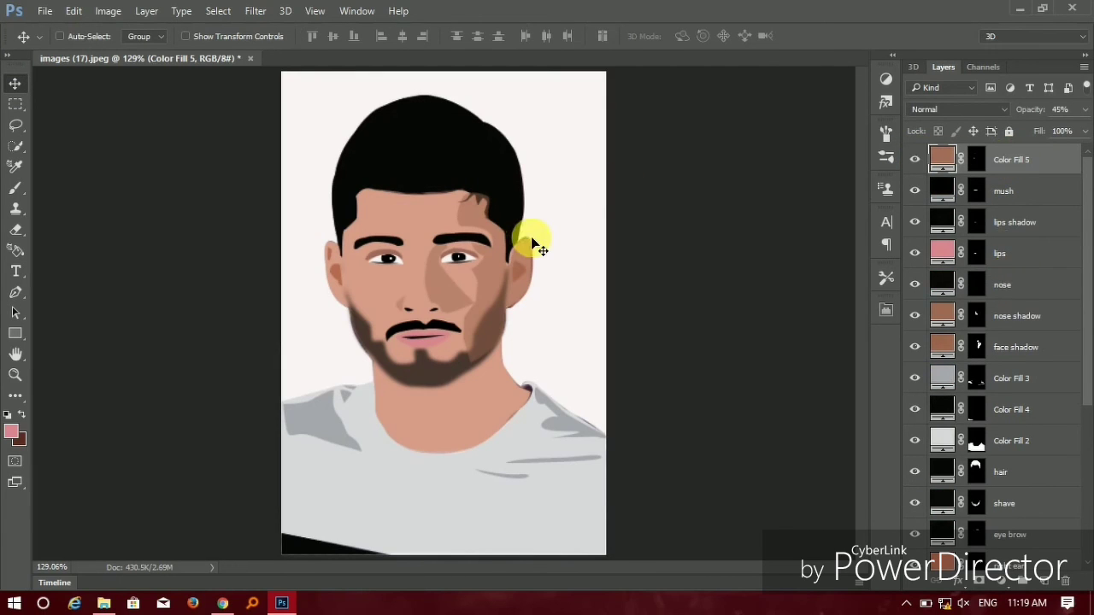